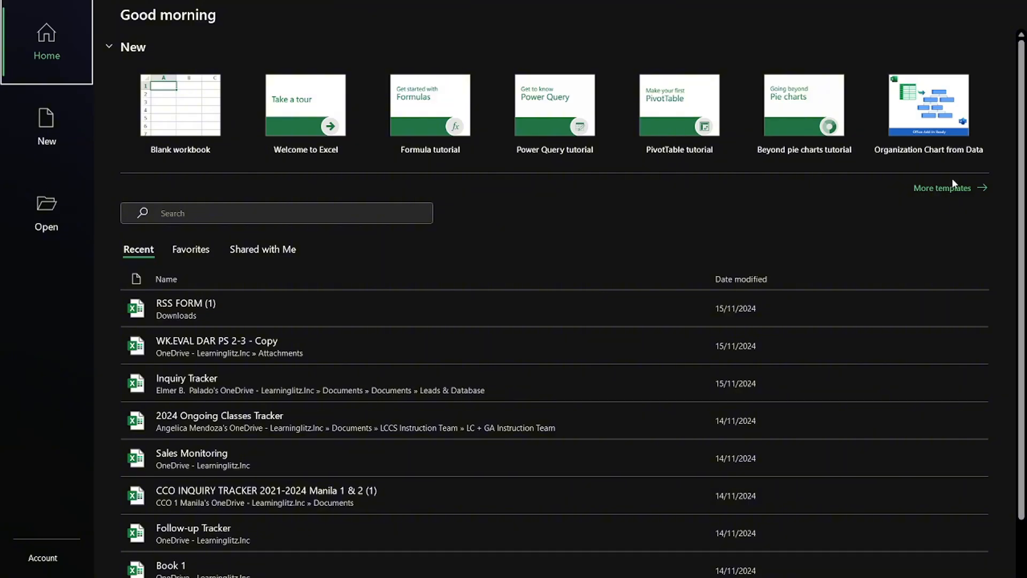
- Browse the available templates and create a new workbook from the Personal monthly budget template
click(957, 197)
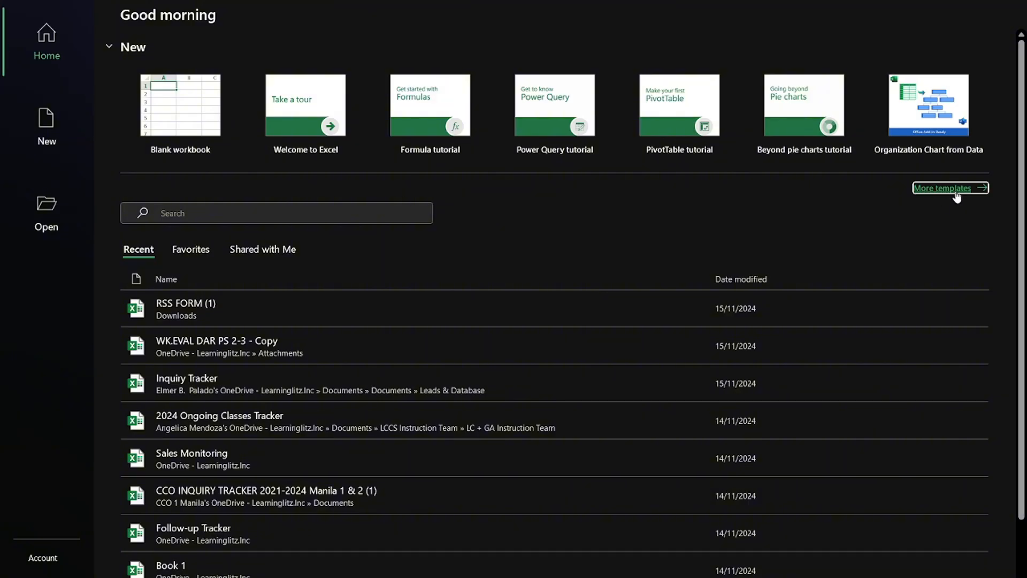
scroll(676, 227, down, 6)
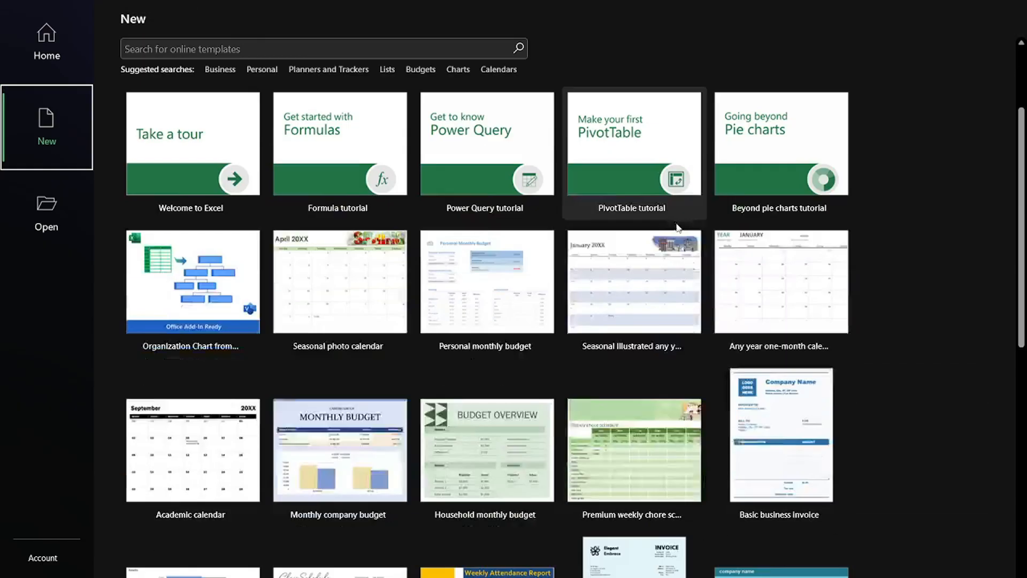
scroll(676, 226, up, 4)
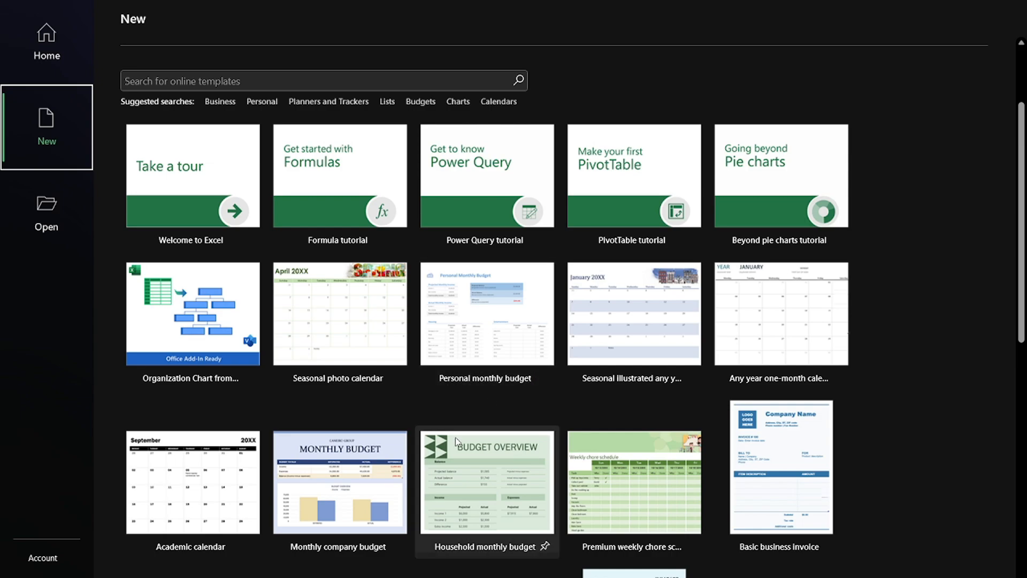
scroll(457, 440, down, 3)
scroll(457, 439, up, 2)
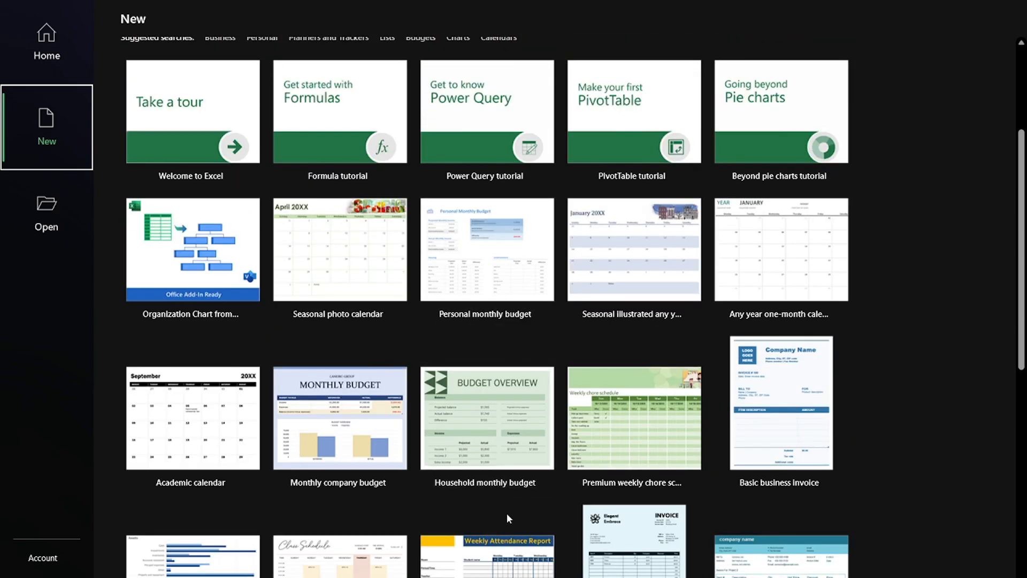
scroll(534, 456, down, 8)
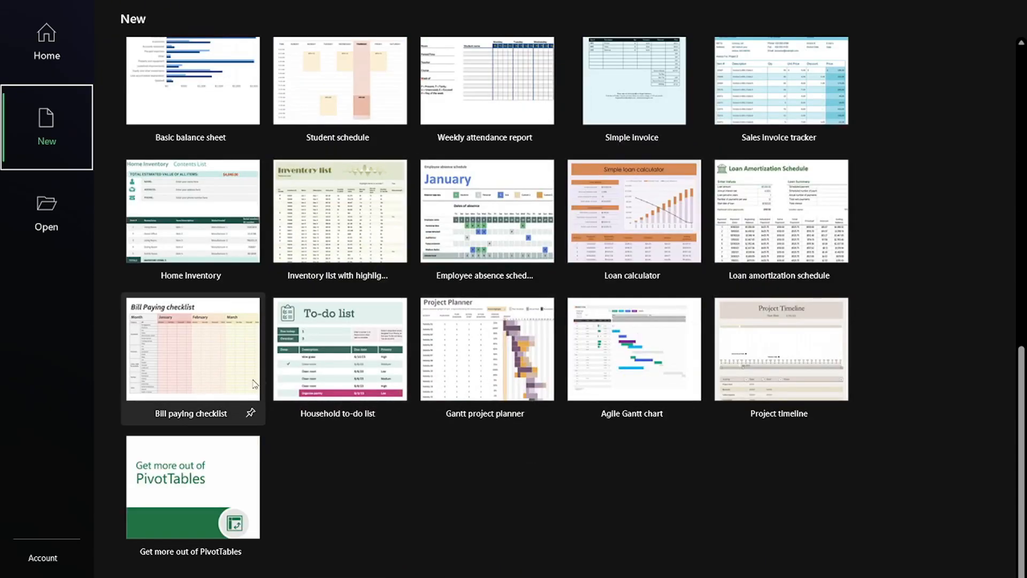
scroll(614, 519, up, 9)
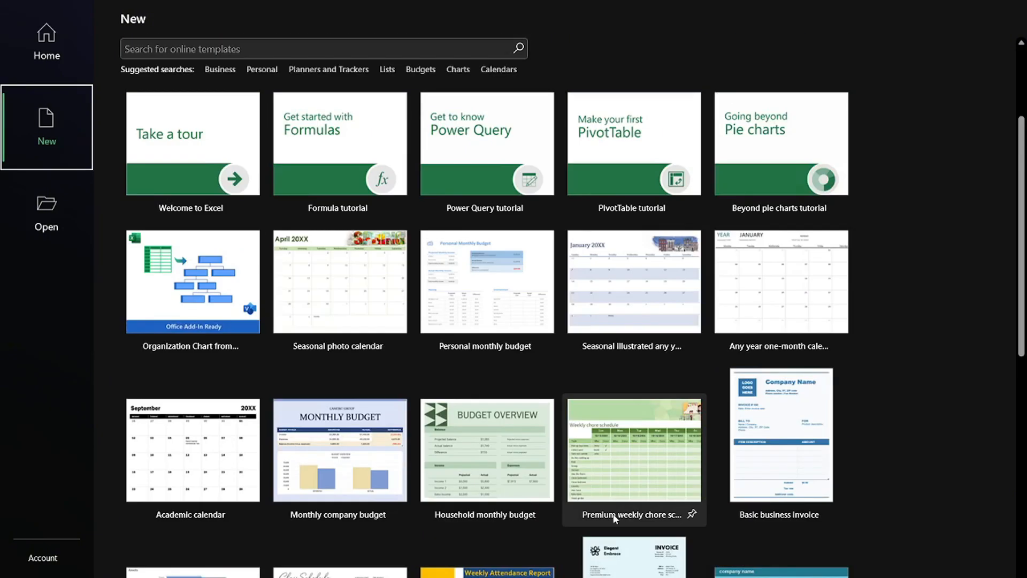
click(475, 331)
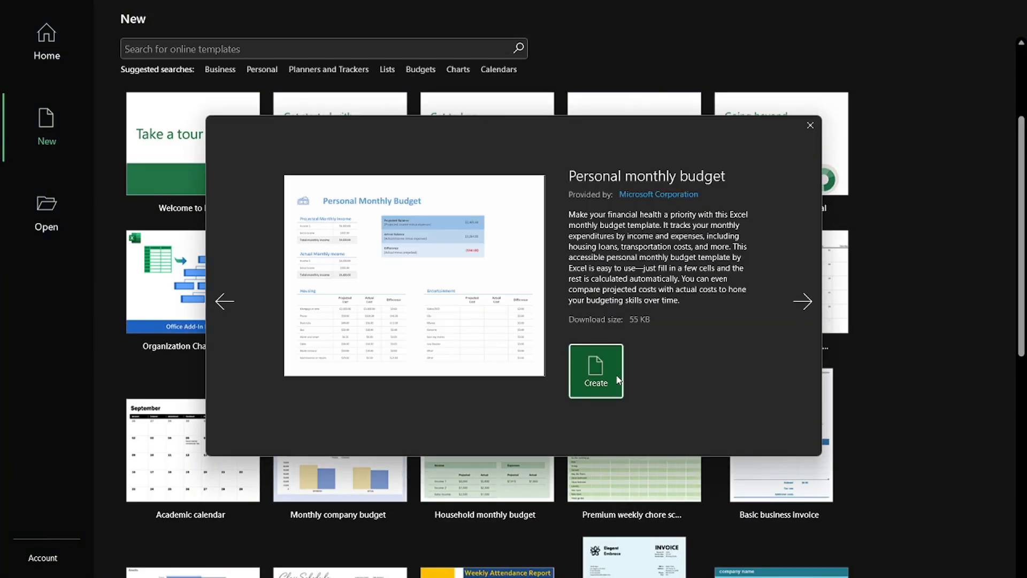
click(619, 379)
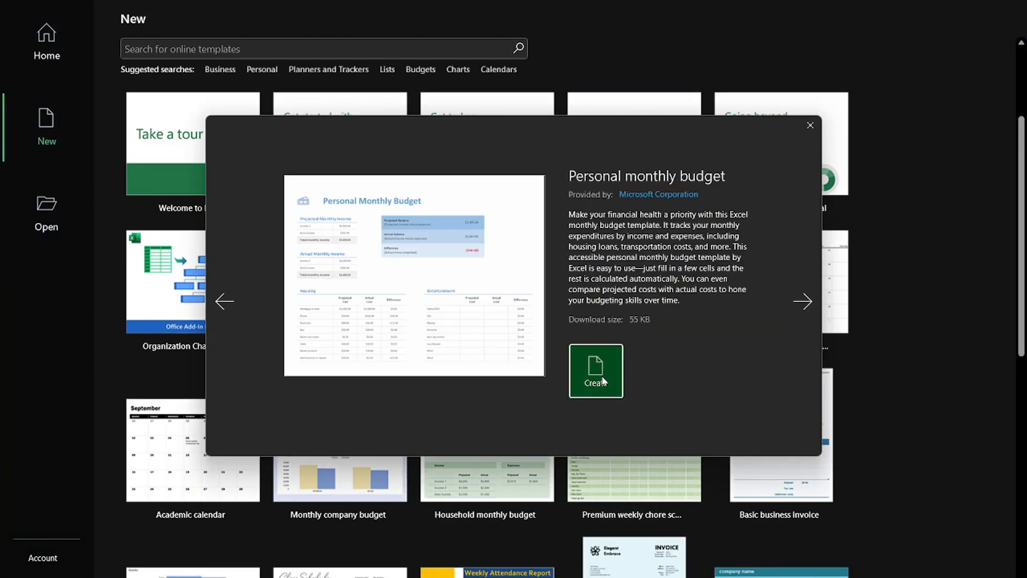
- Examine the budget sheet's expense tables, the Projected balance label and the formula behind the Actual balance
scroll(405, 377, down, 10)
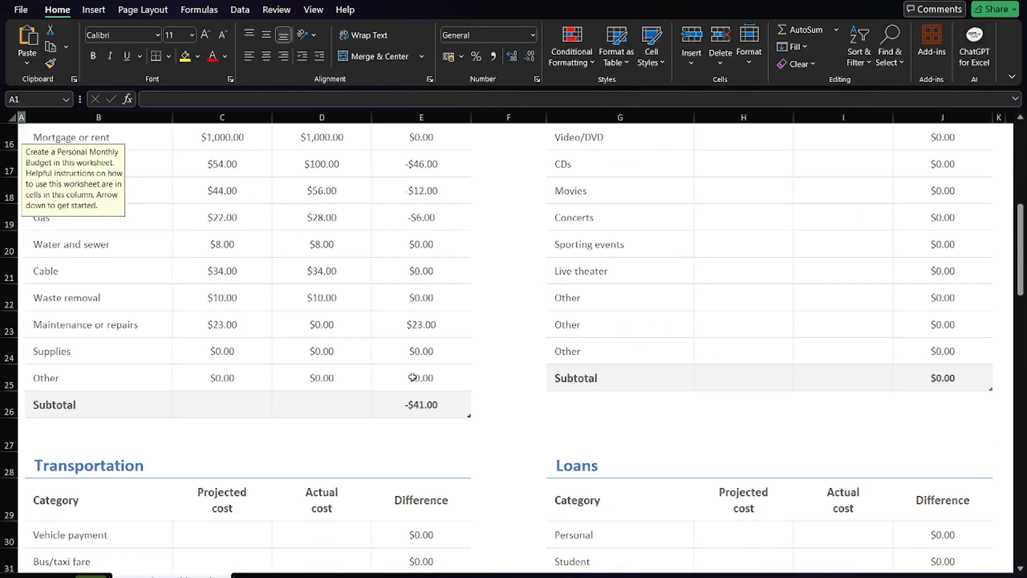
scroll(409, 374, up, 10)
click(457, 255)
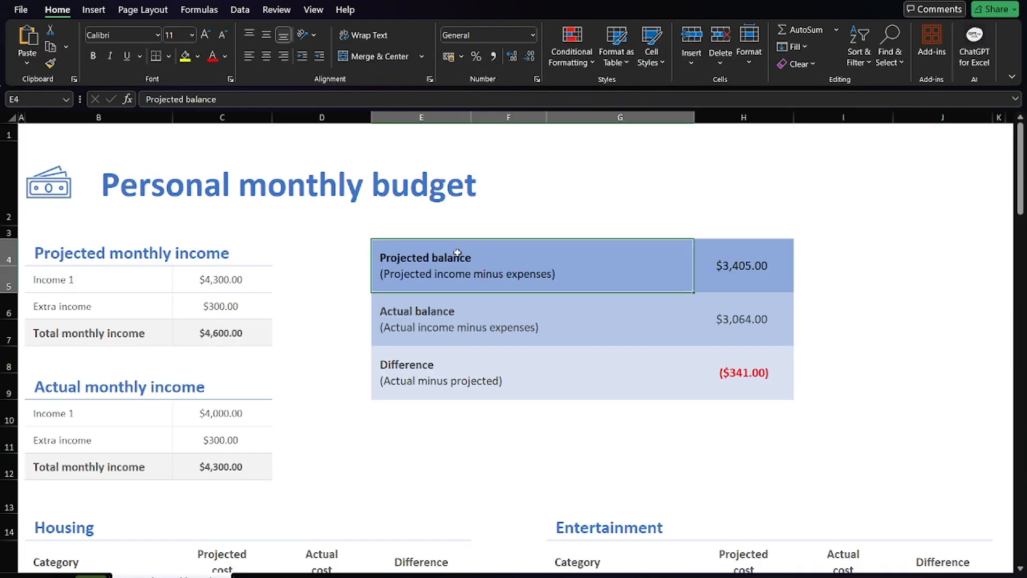
double_click(458, 261)
drag(478, 260, 381, 259)
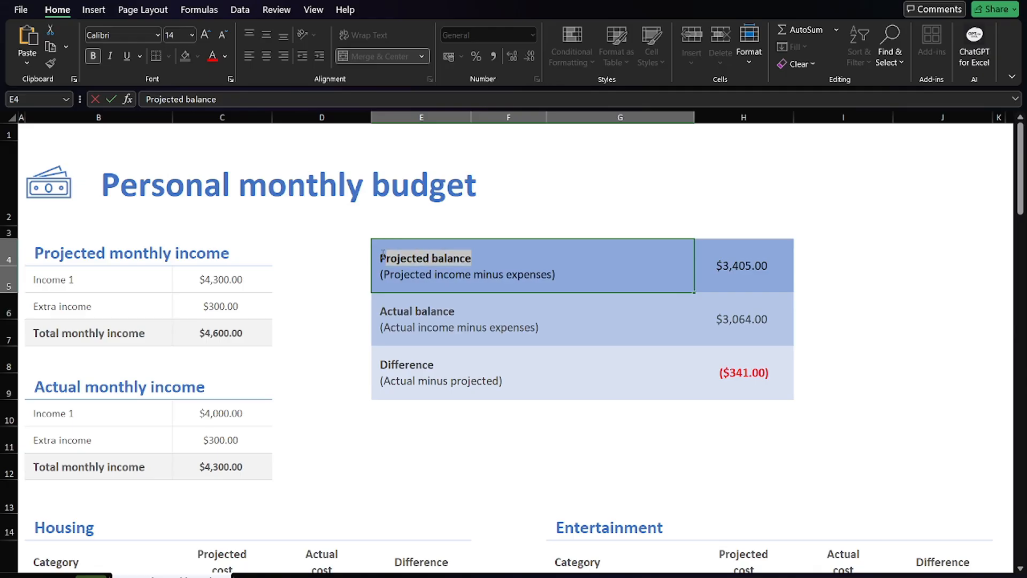
click(724, 374)
click(742, 343)
double_click(743, 342)
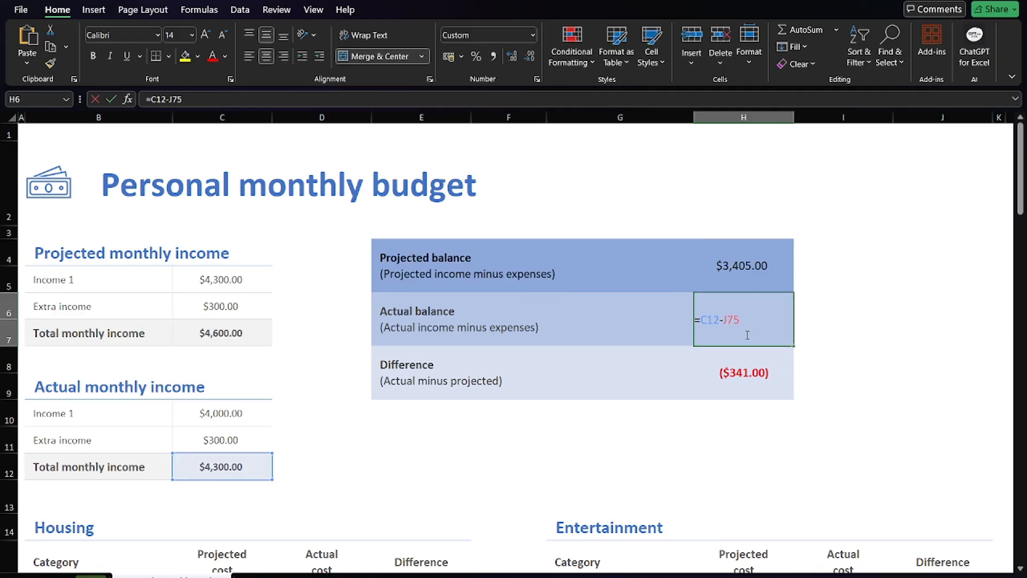
click(801, 323)
double_click(752, 329)
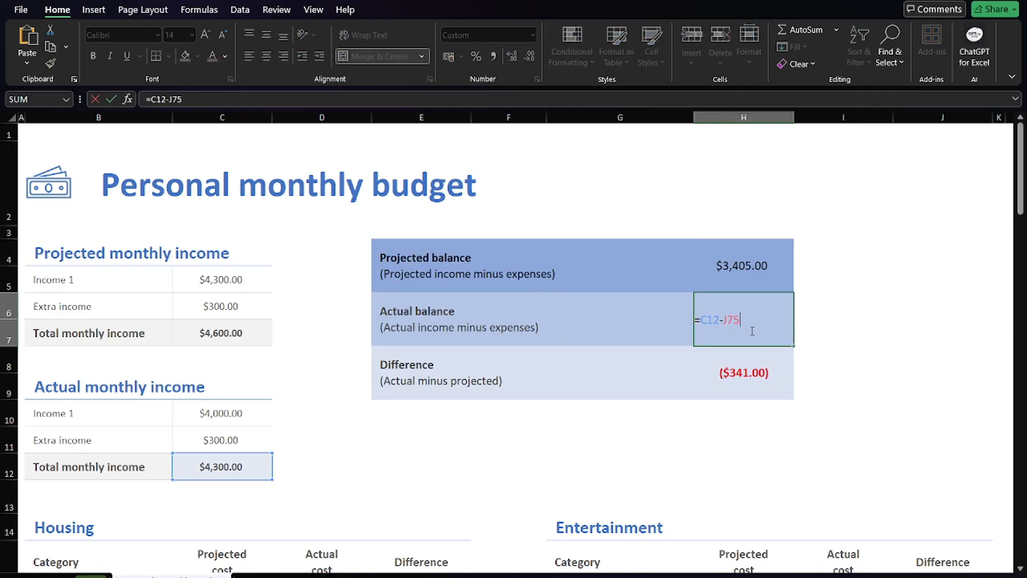
click(852, 349)
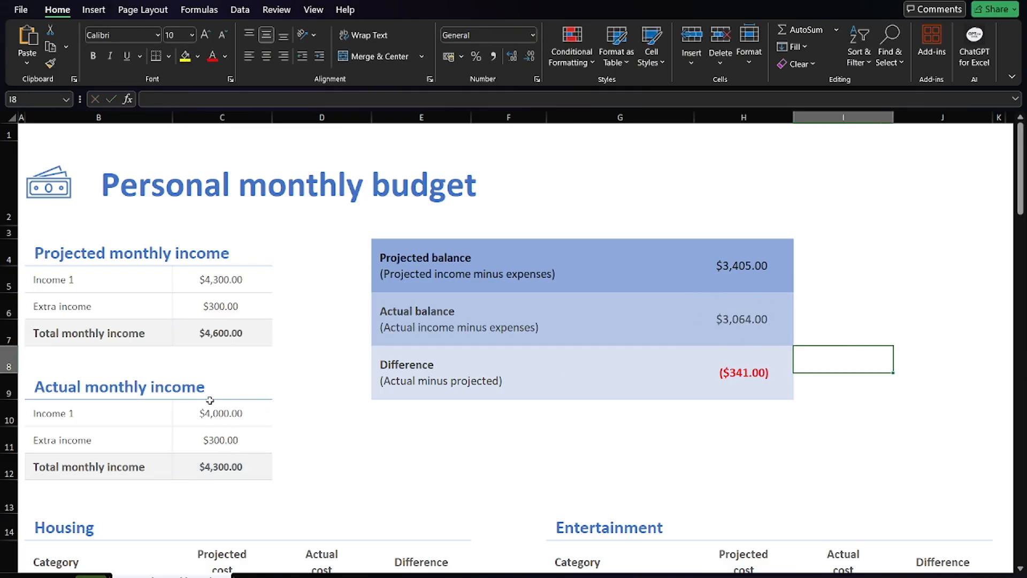
- Set the projected monthly Income 1 to 5000 and the projected extra income to 100
double_click(233, 281)
double_click(234, 281)
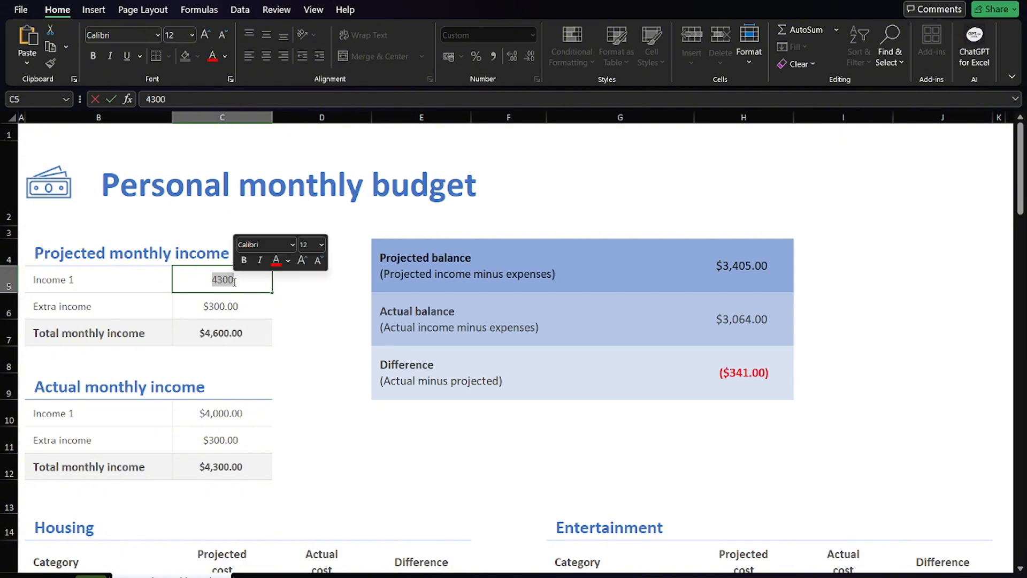
text(5000)
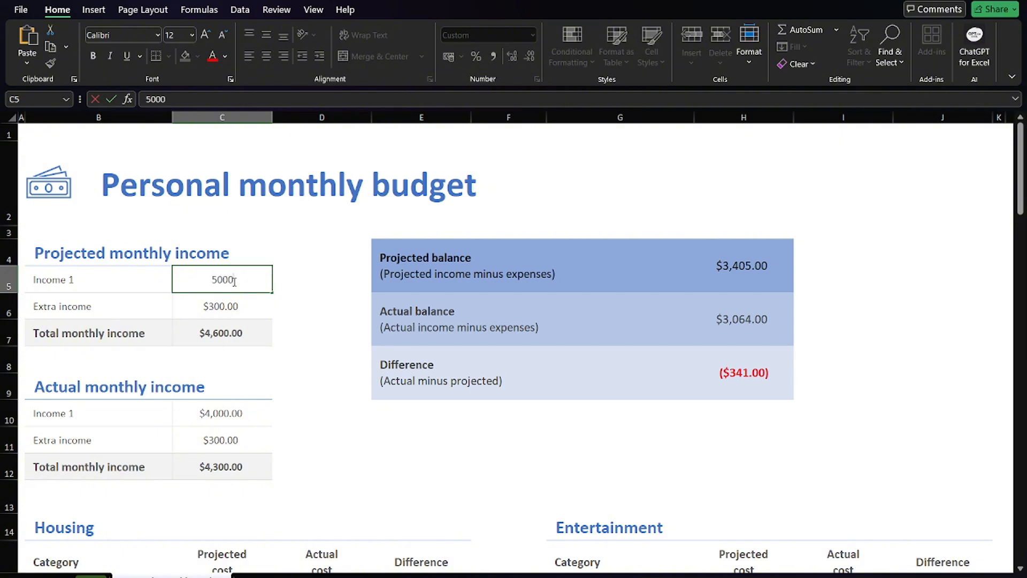
key(Return)
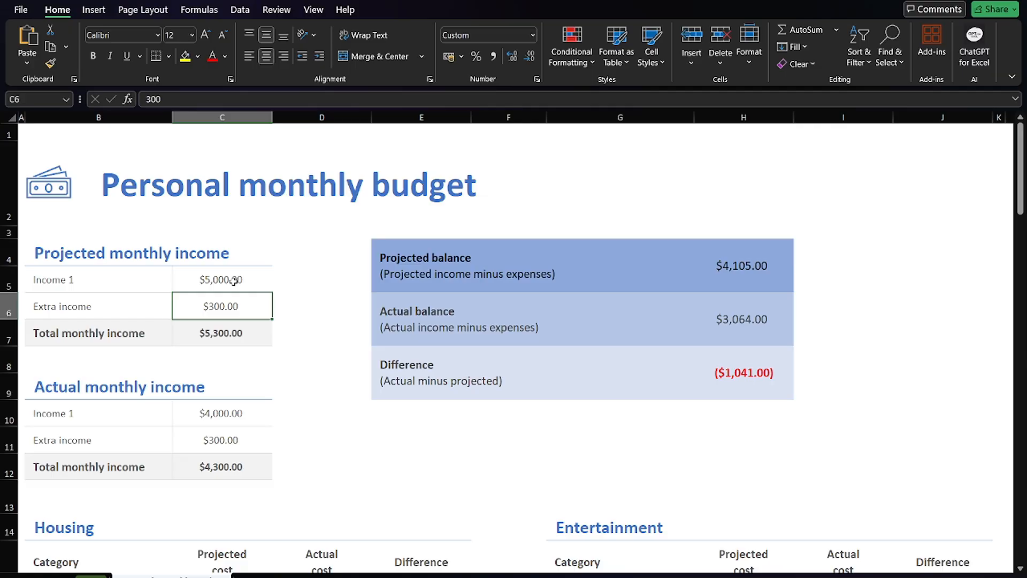
text(100)
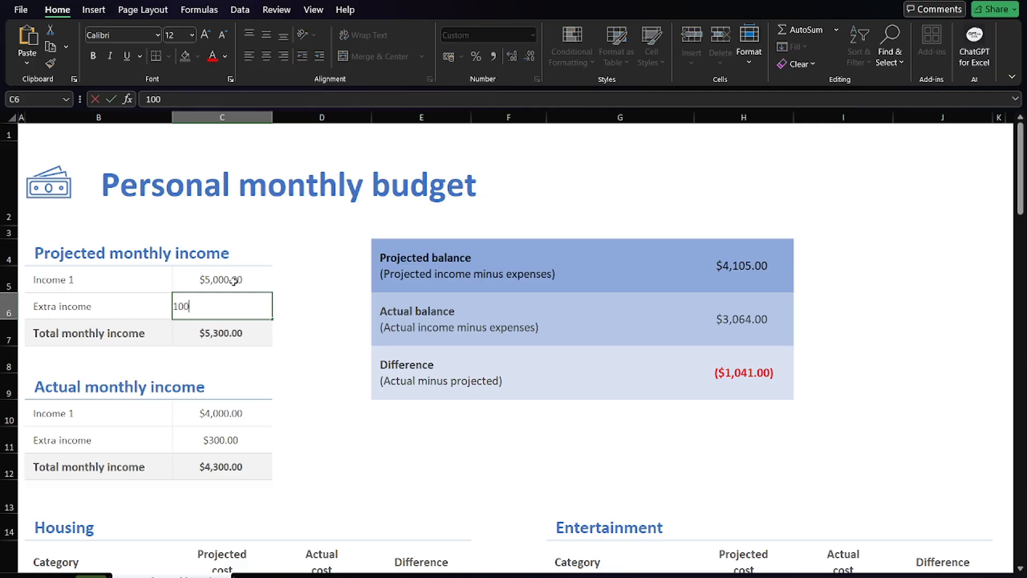
key(Return)
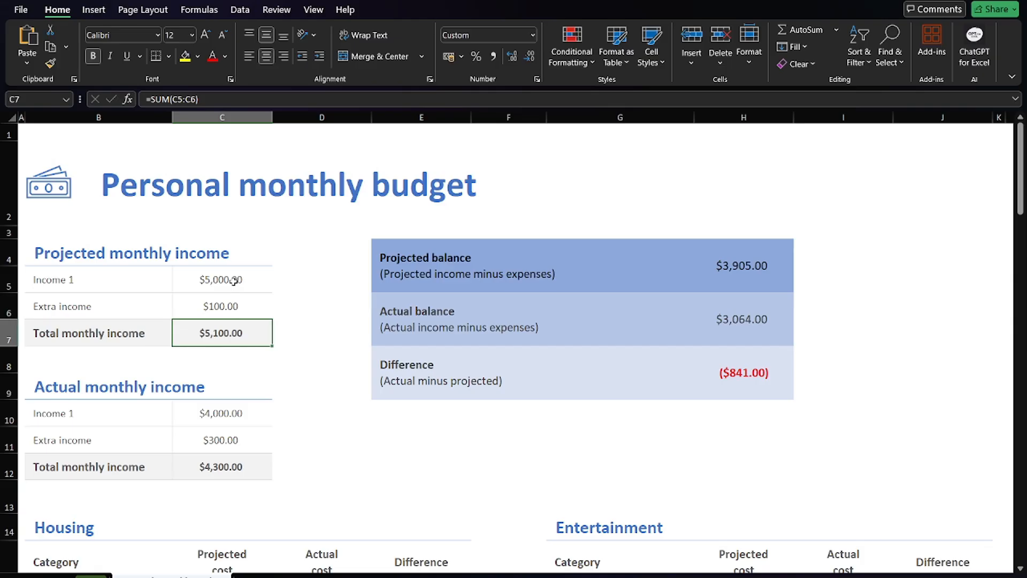
- Create a new blank workbook and widen column A slightly
click(14, 10)
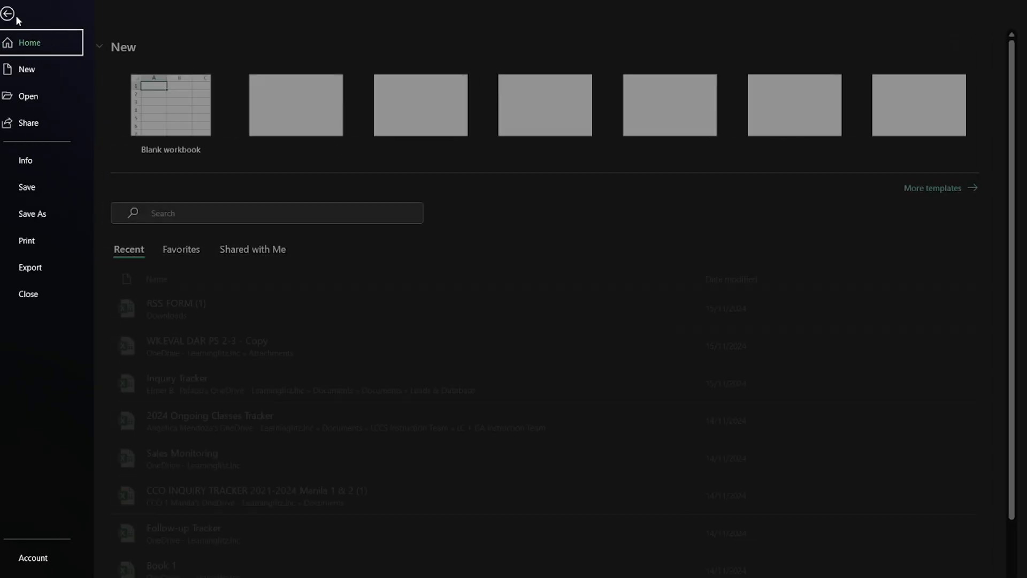
click(39, 70)
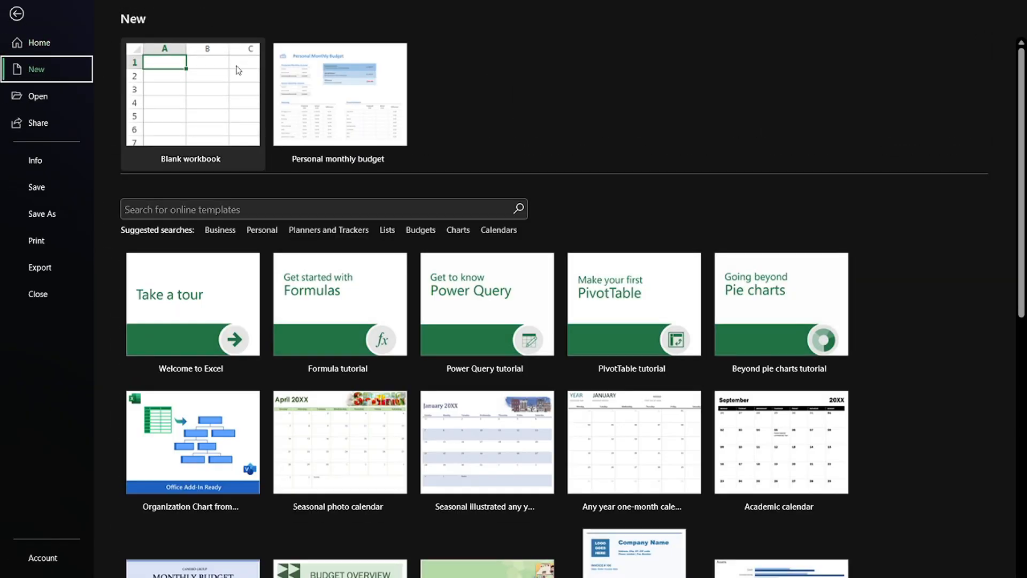
click(181, 119)
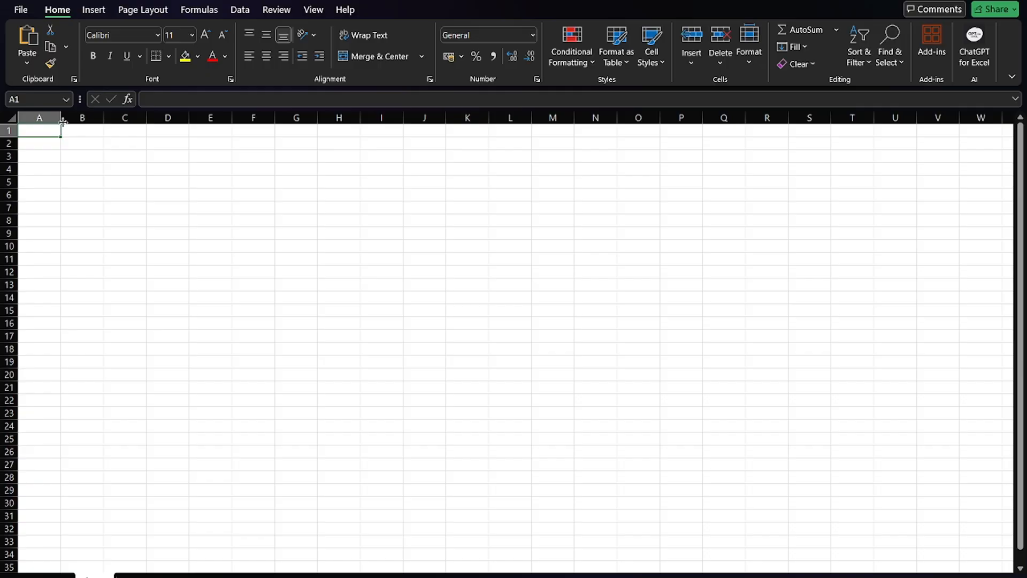
drag(60, 121, 63, 121)
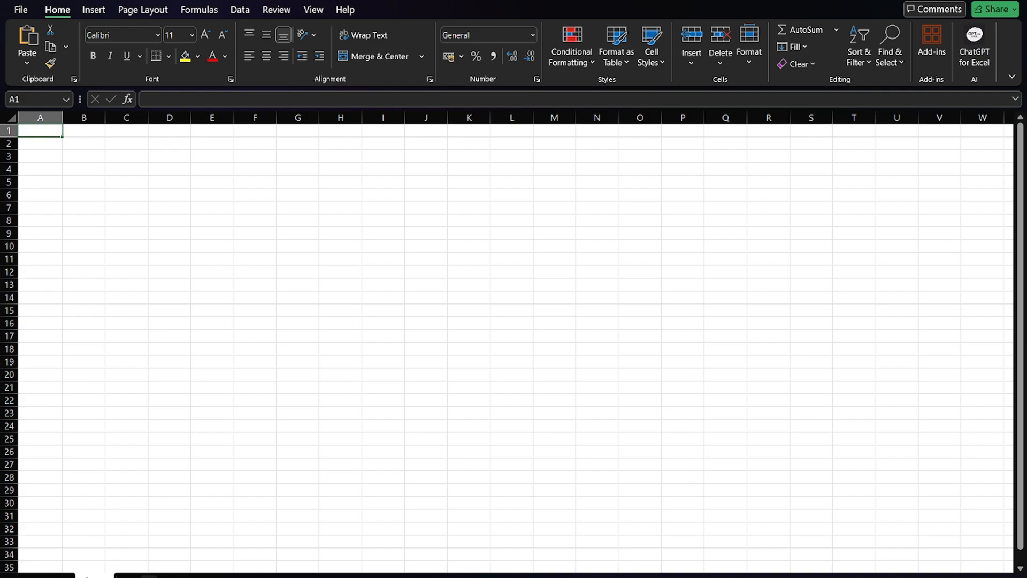
- Rename the worksheet of the blank workbook
right_click(87, 576)
right_click(87, 576)
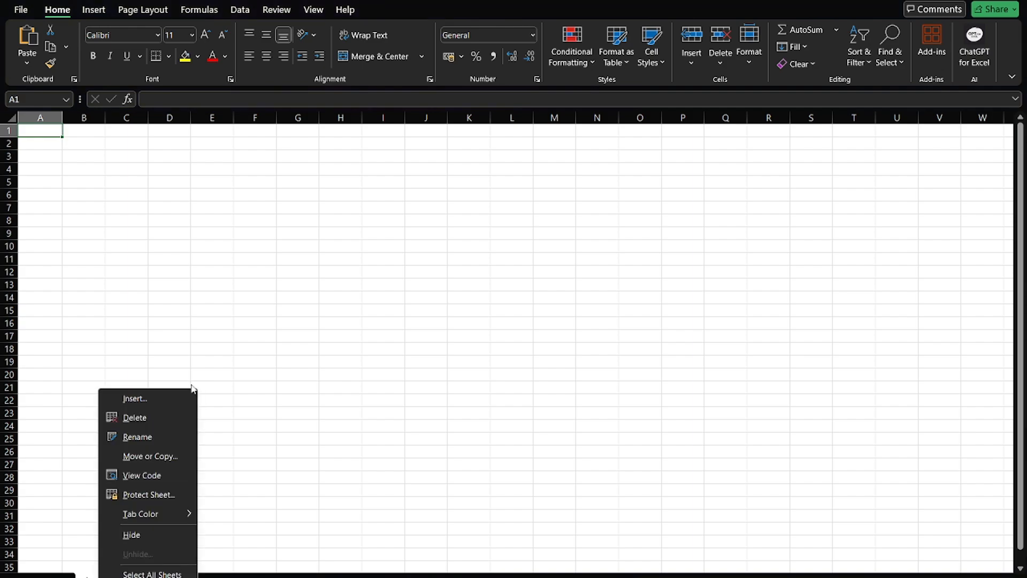
click(146, 441)
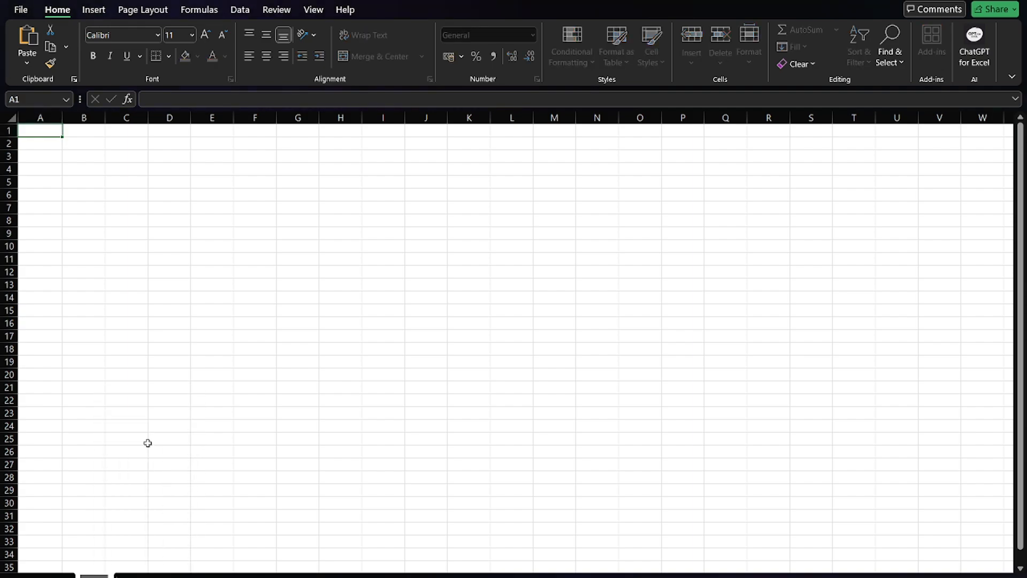
text(t)
key(Return)
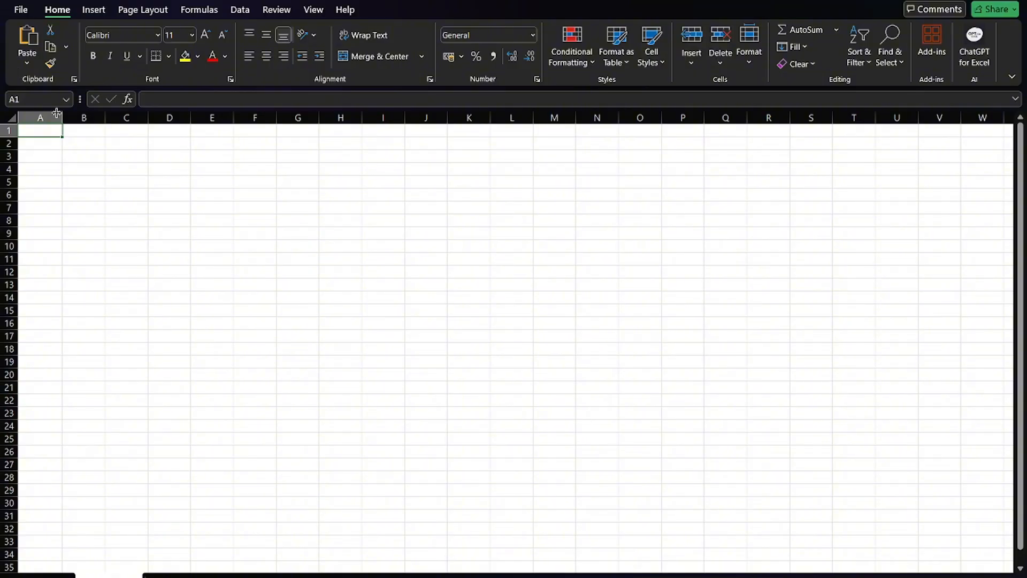
- Widen column A to about three times its width, and merge and center the range A1:U5
drag(62, 113, 148, 117)
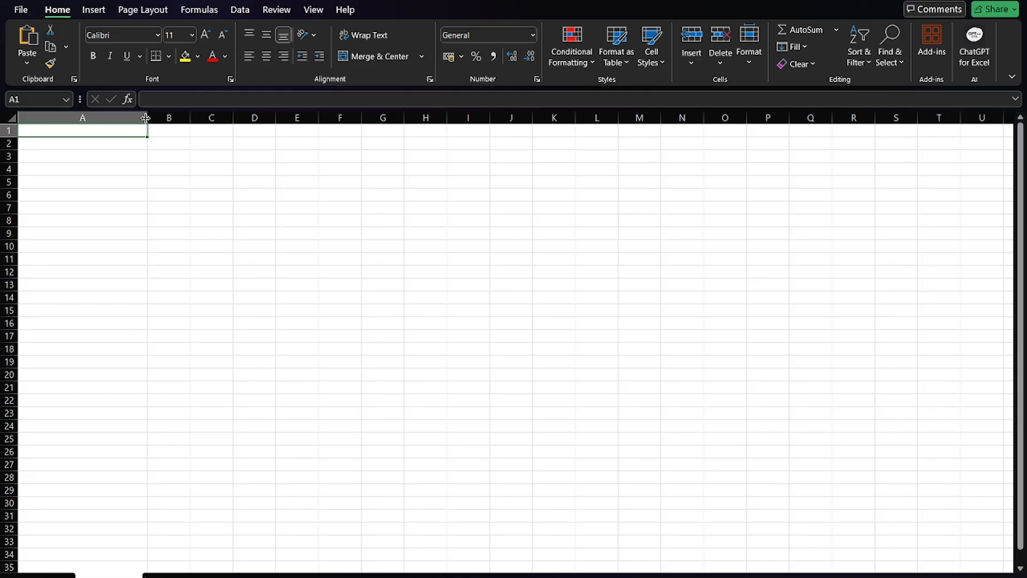
drag(134, 132, 974, 175)
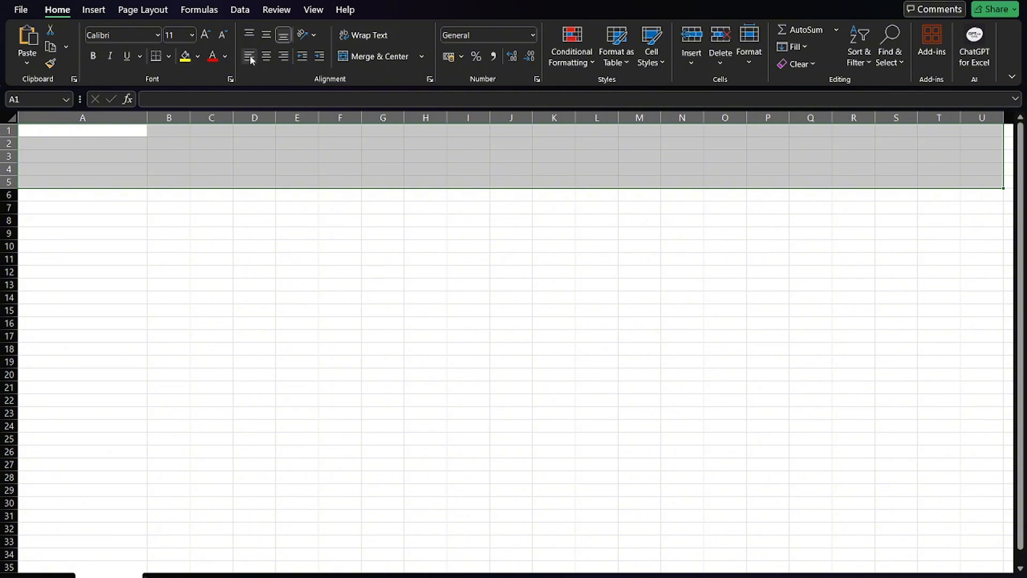
click(357, 57)
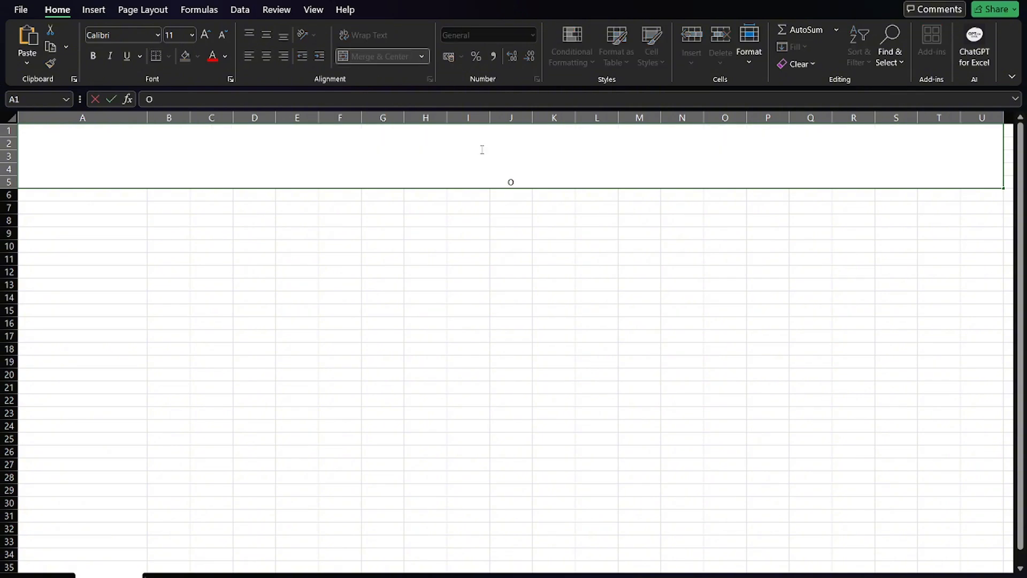
- Enter the title PERSONAL BUDGET TRACKER in capitals in the merged cell A1:U5
key(BackSpace)
key(BackSpace)
key(Caps_Lock)
text(ERSONAL nb)
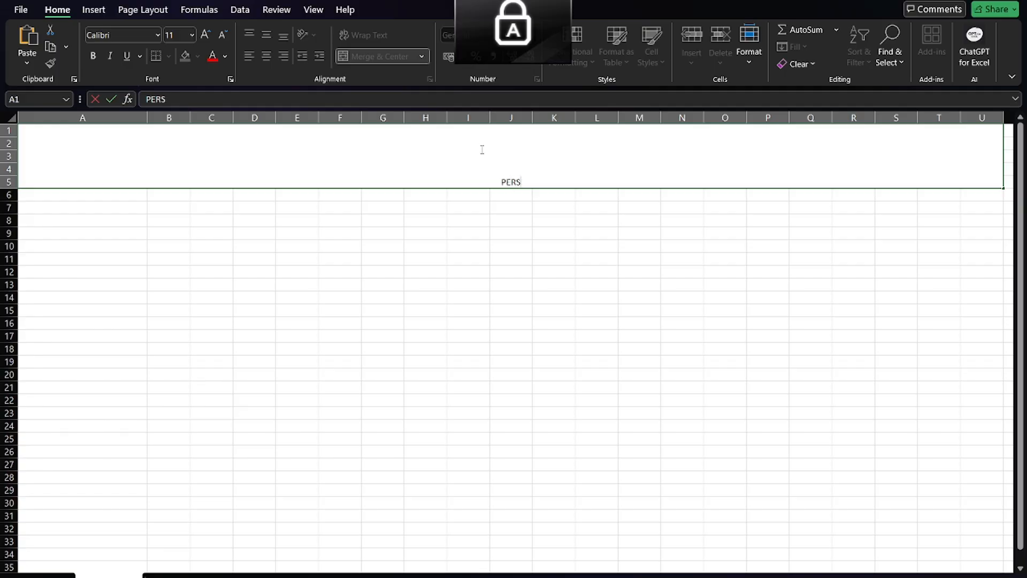
key(BackSpace)
key(BackSpace)
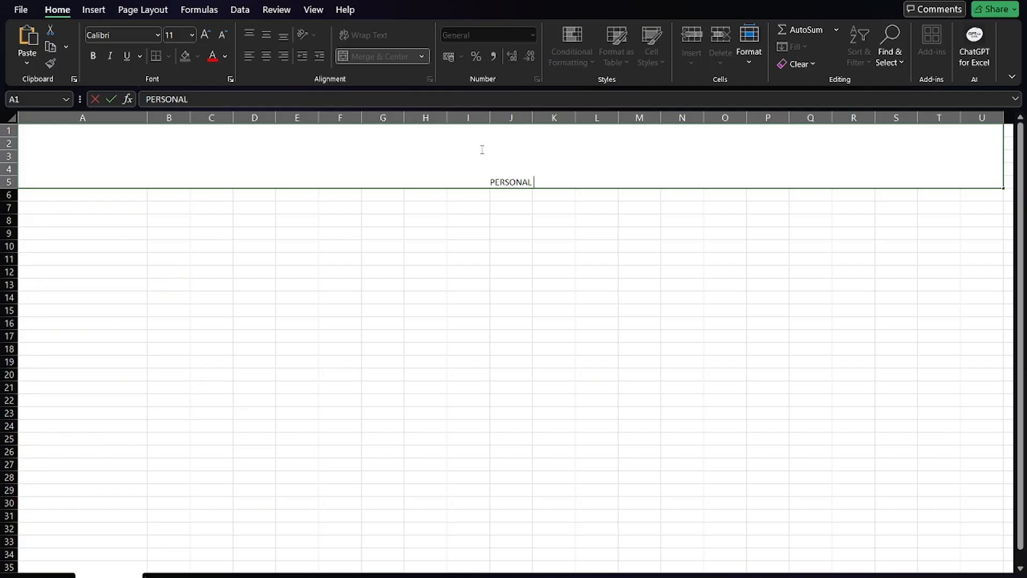
key(Caps_Lock)
text(Budg)
key(BackSpace)
key(BackSpace)
key(BackSpace)
key(Caps_Lock)
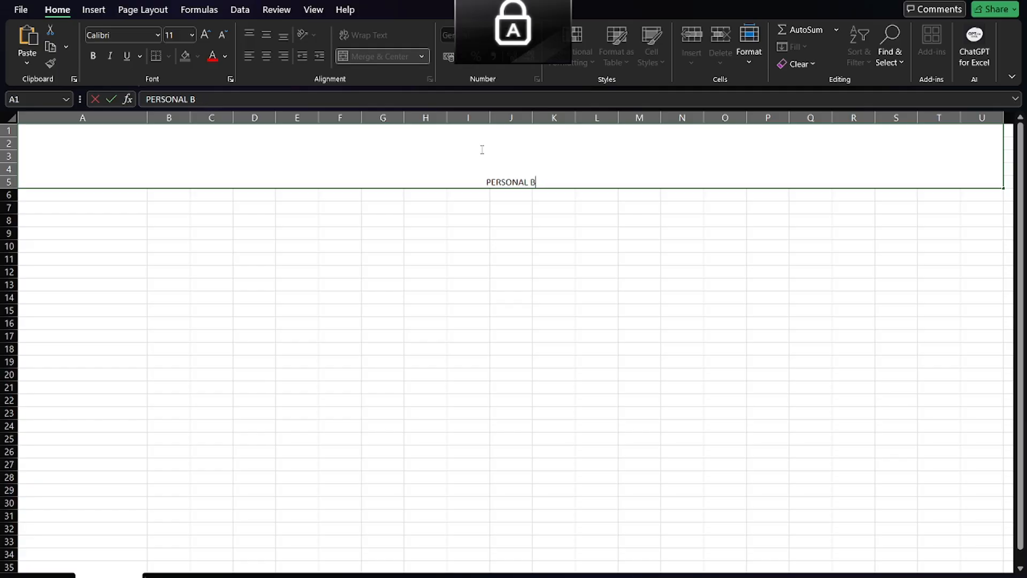
text(UDGET TRACKER)
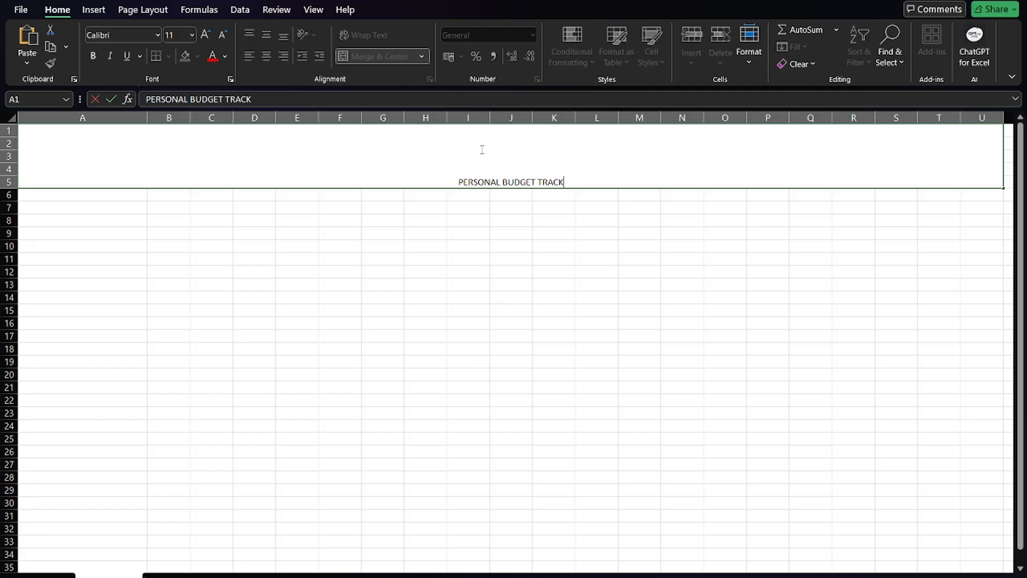
click(481, 210)
- Try the PERSONAL BUDGET TRACKER title at font size 72, and settle on size 48
click(504, 152)
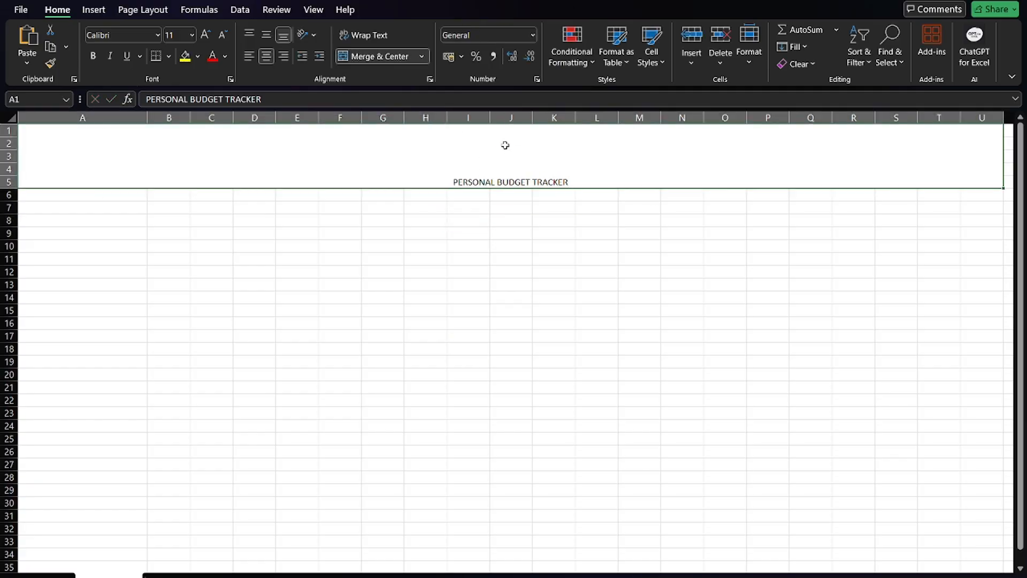
click(194, 34)
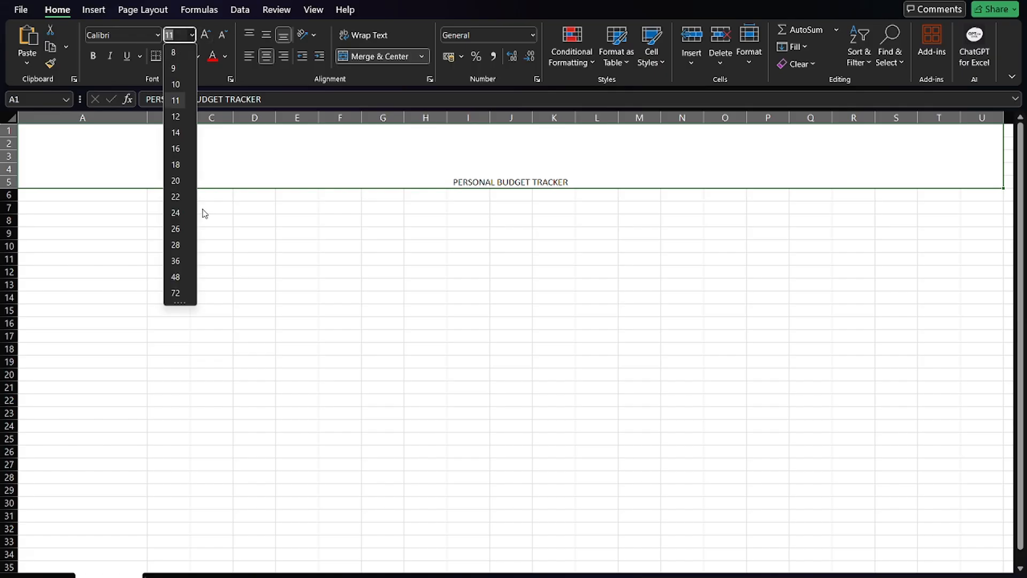
click(177, 292)
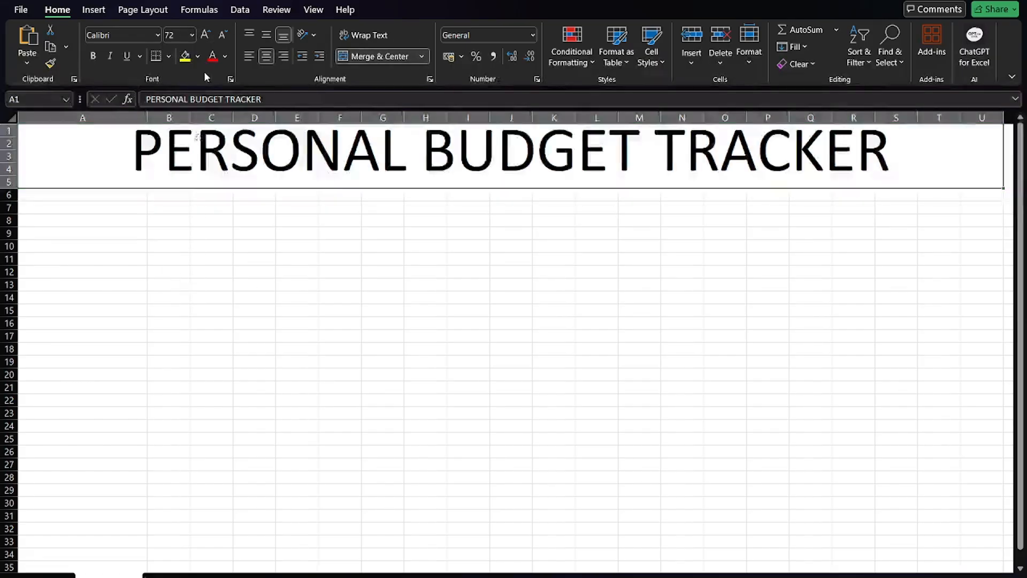
click(194, 34)
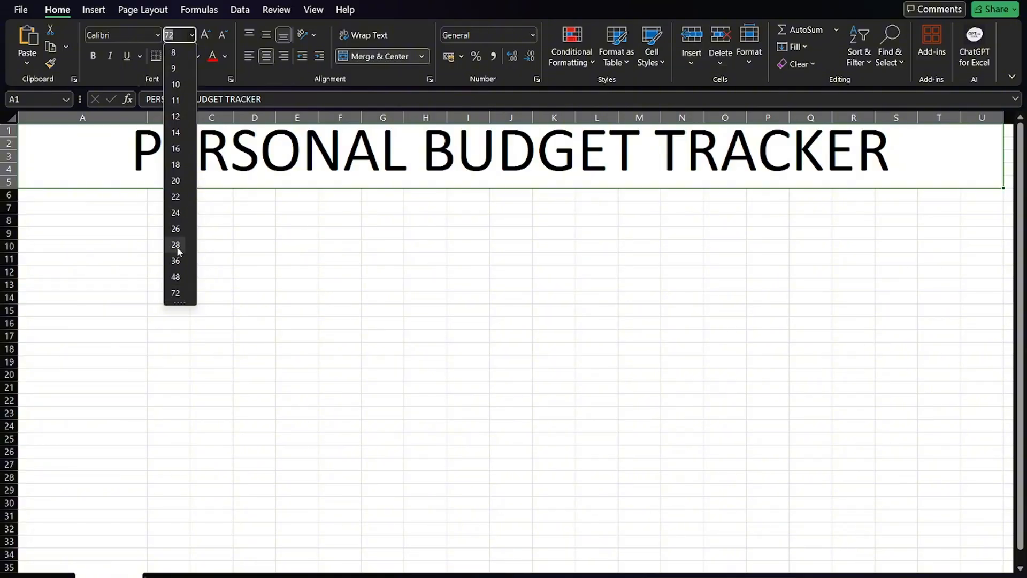
click(175, 273)
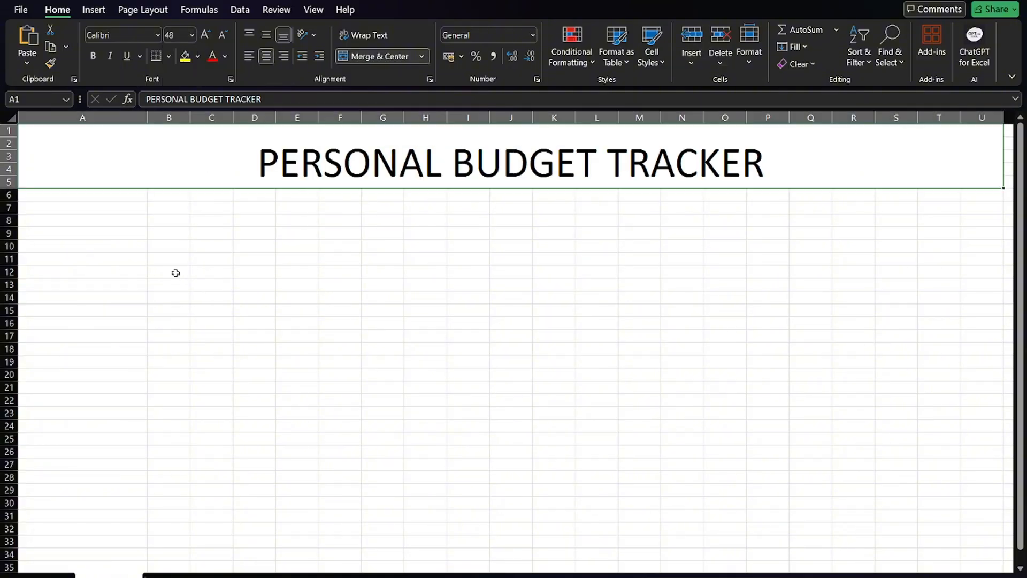
- Set the font of the PERSONAL BUDGET TRACKER title to Aptos and make it bold
click(155, 35)
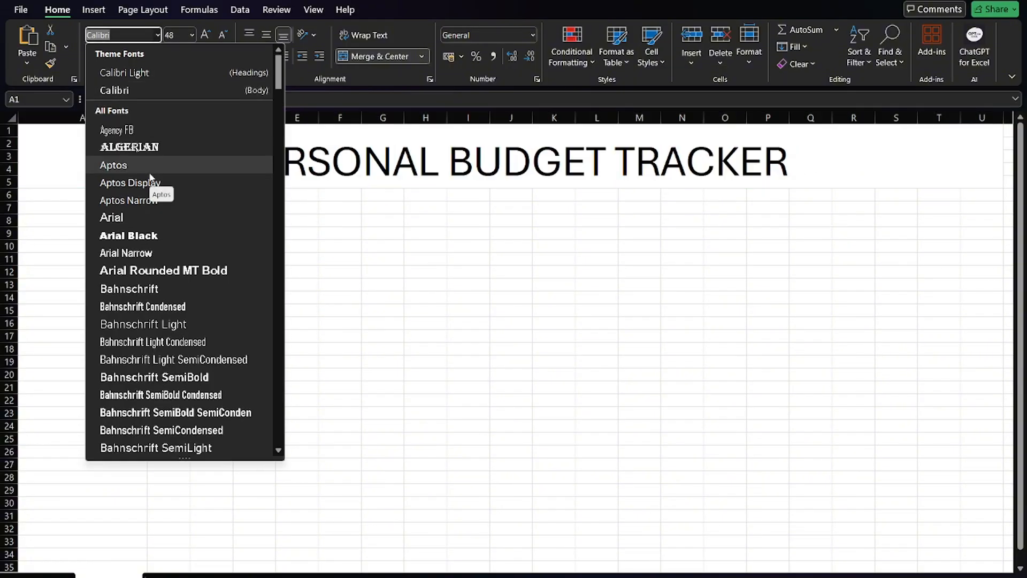
click(149, 169)
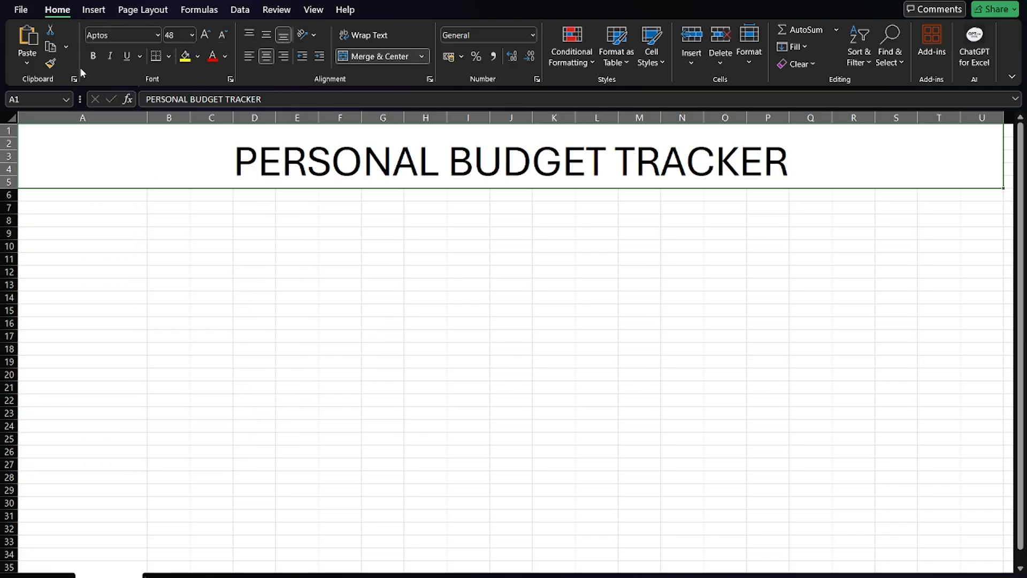
click(93, 56)
click(255, 309)
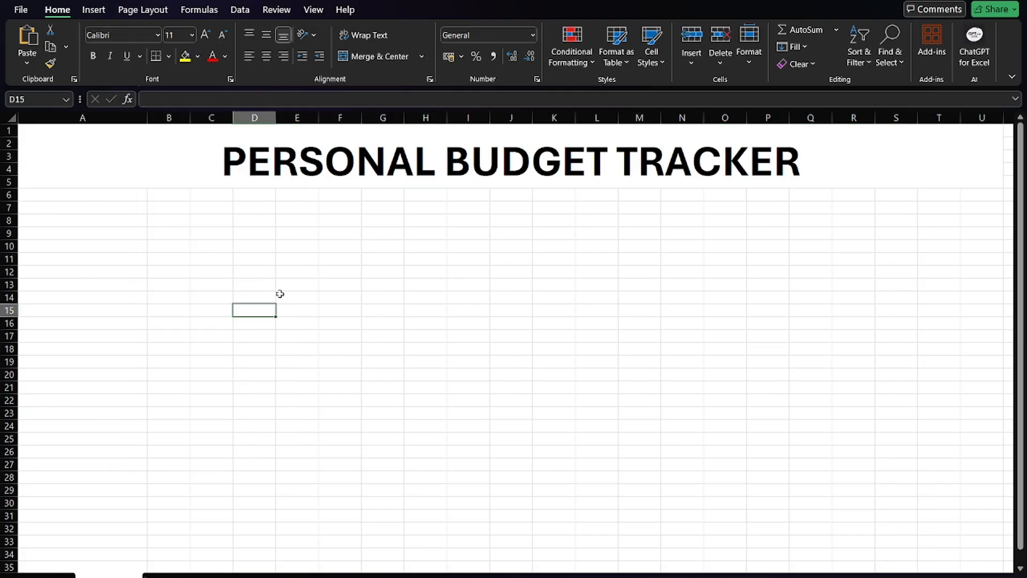
- Fill the merged title cell with light blue and set its text colour to white
click(252, 181)
click(198, 57)
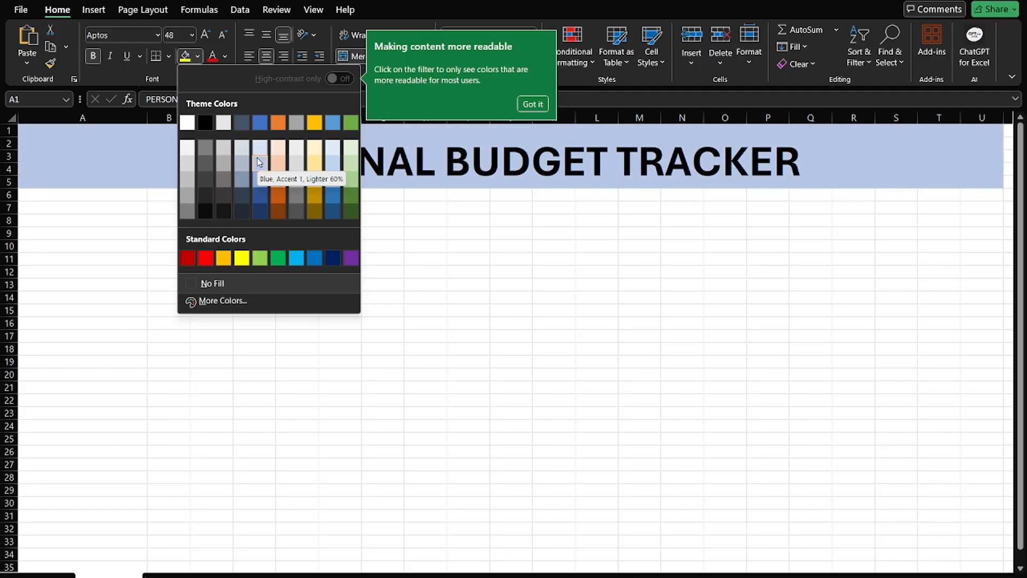
click(331, 175)
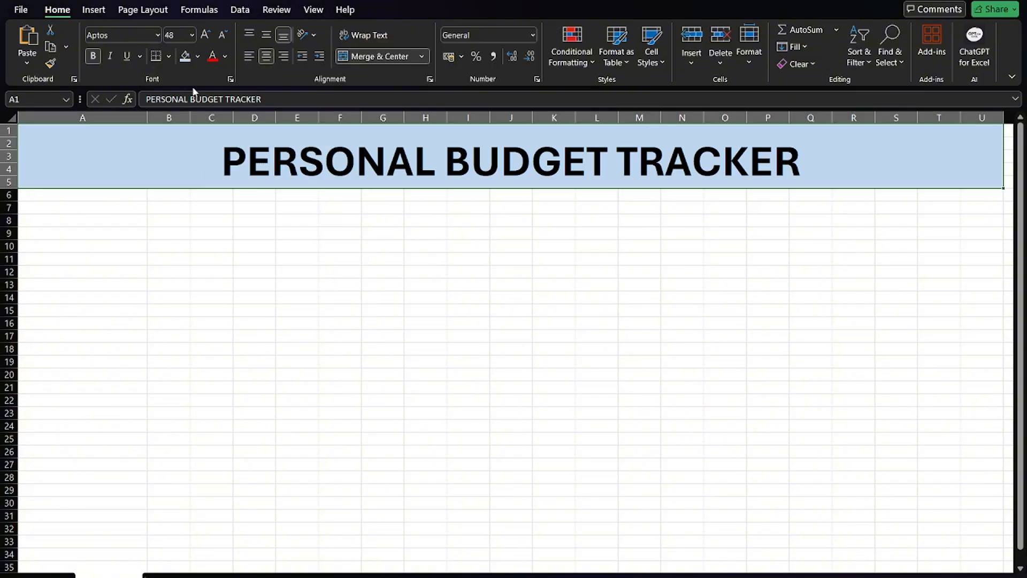
click(224, 57)
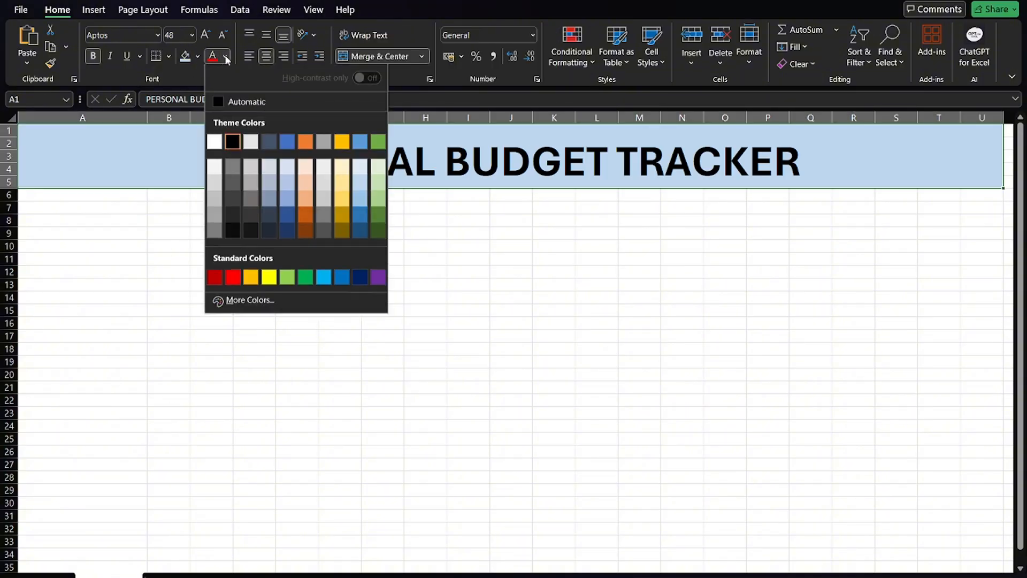
click(214, 144)
click(262, 360)
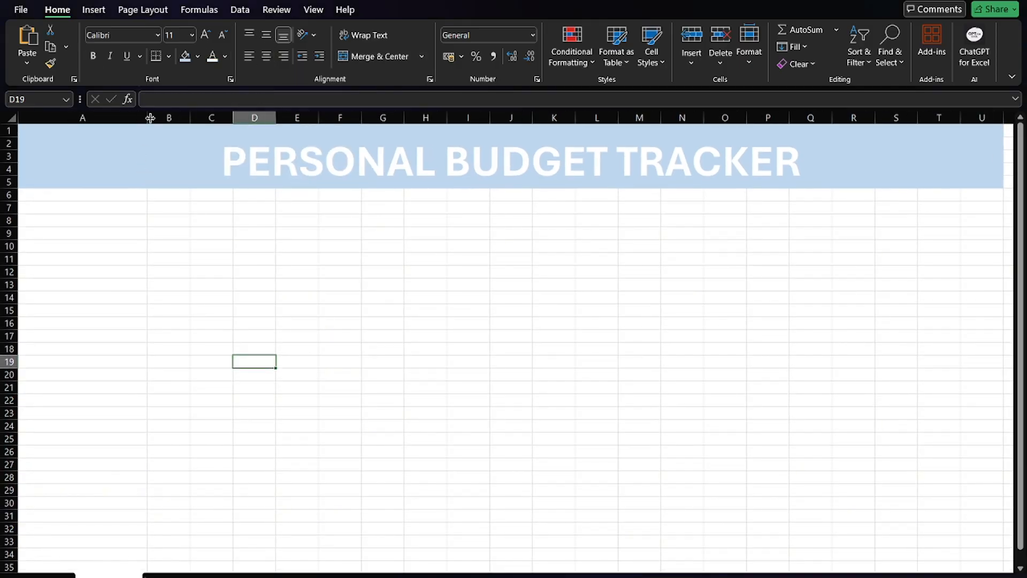
- Narrow column A to a little under half its width
drag(150, 117, 109, 118)
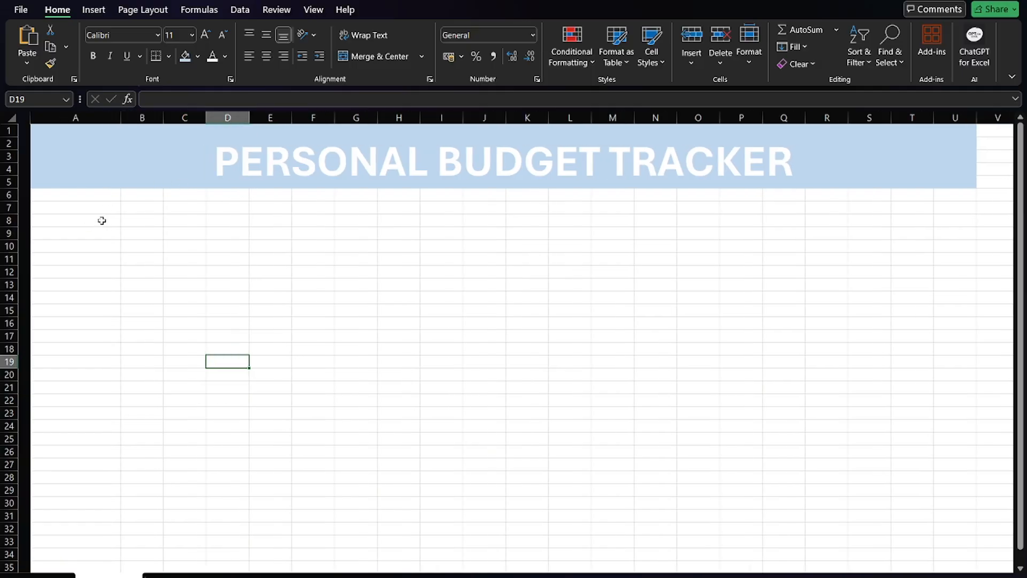
scroll(102, 220, down, 4)
scroll(102, 221, up, 2)
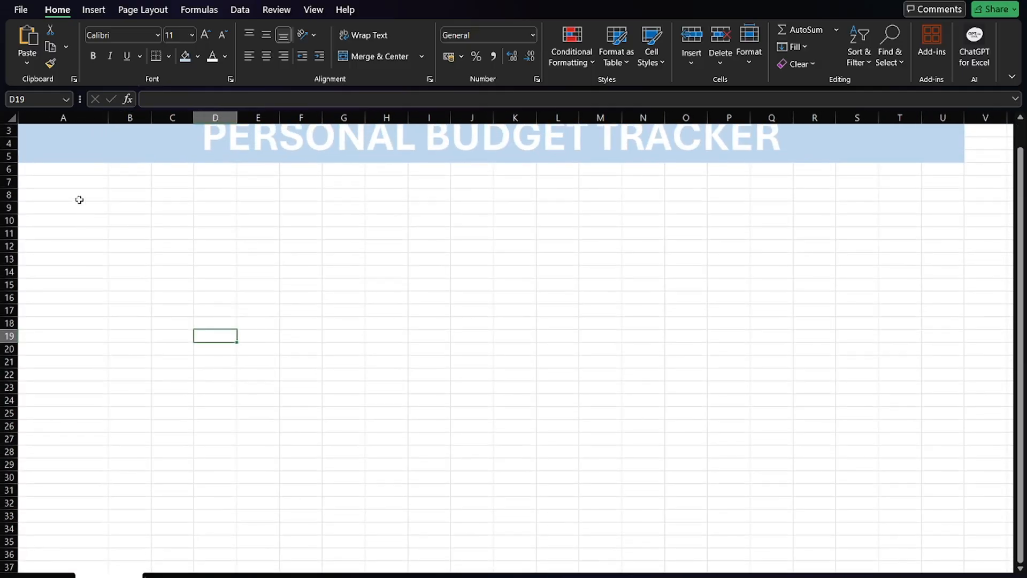
click(80, 197)
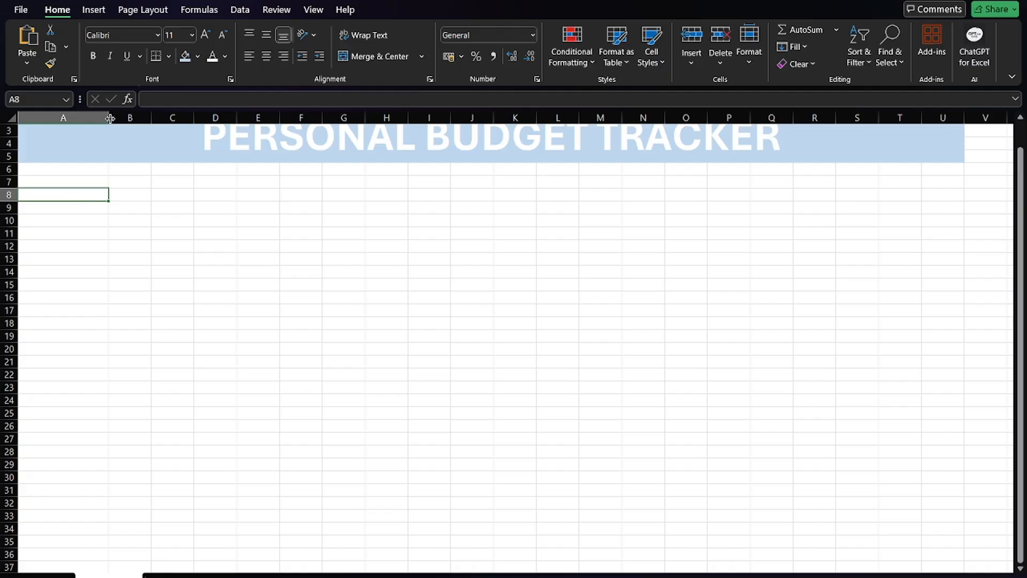
drag(109, 117, 80, 117)
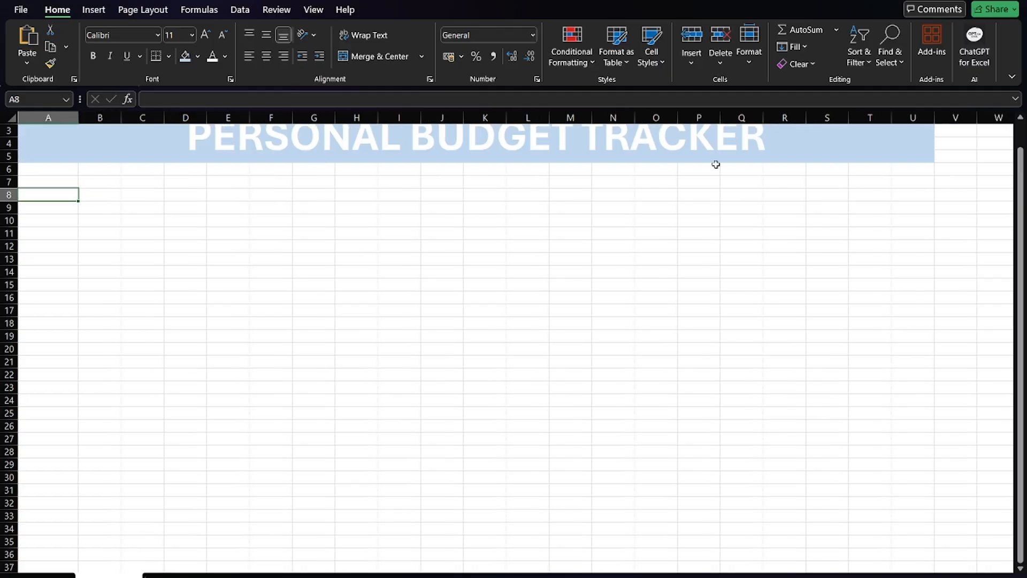
- Extend the title banner to column W by unmerging it and merging and centering A1:W5
click(789, 143)
drag(912, 140, 979, 142)
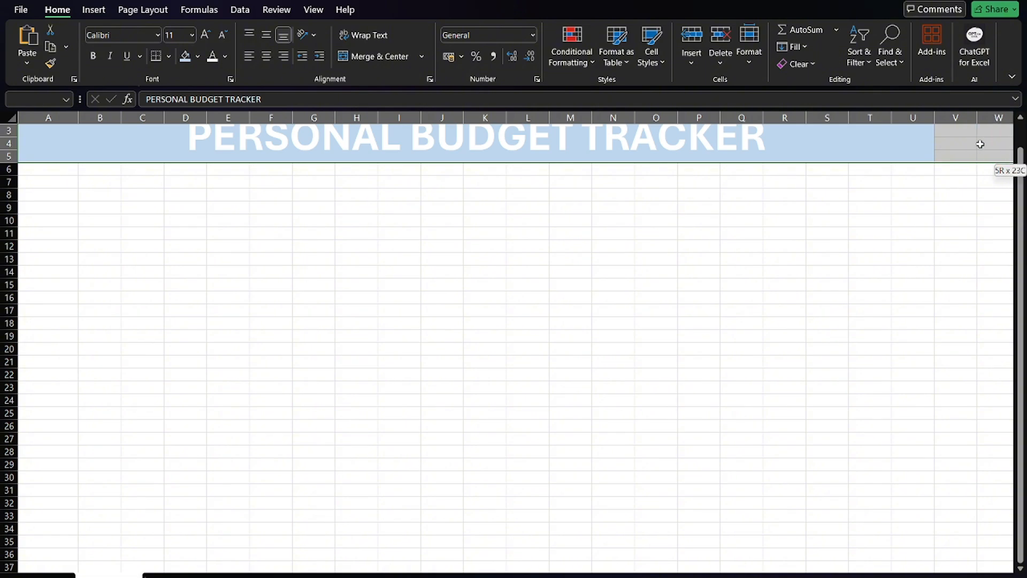
click(361, 61)
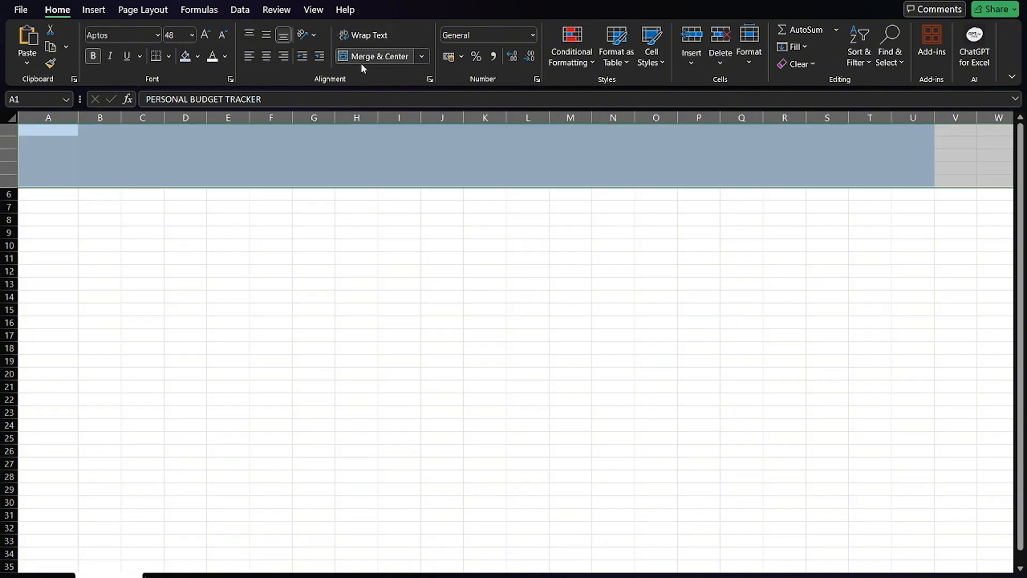
click(376, 62)
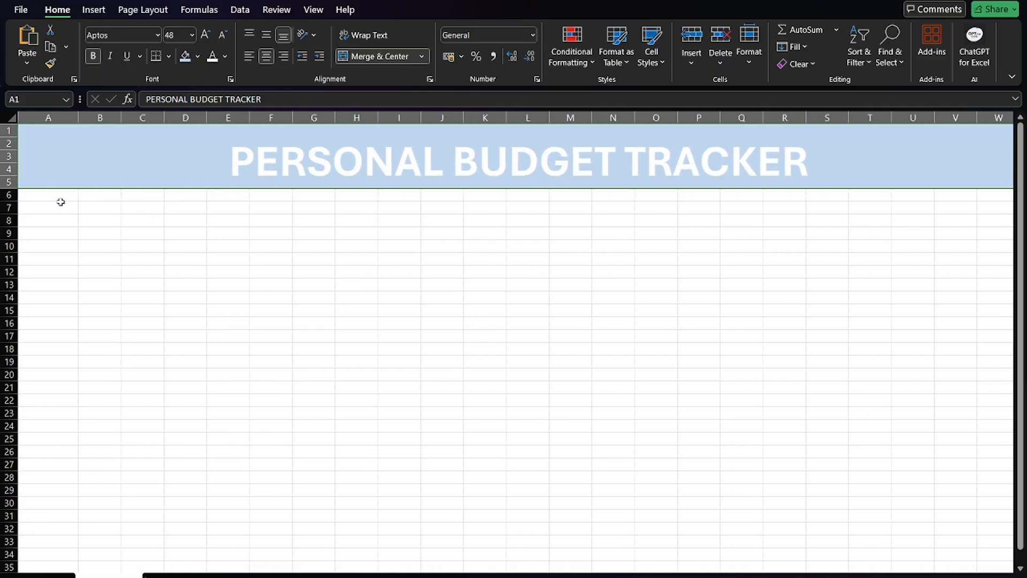
- Merge and center the range A7:D7 below the title banner
drag(57, 203, 172, 208)
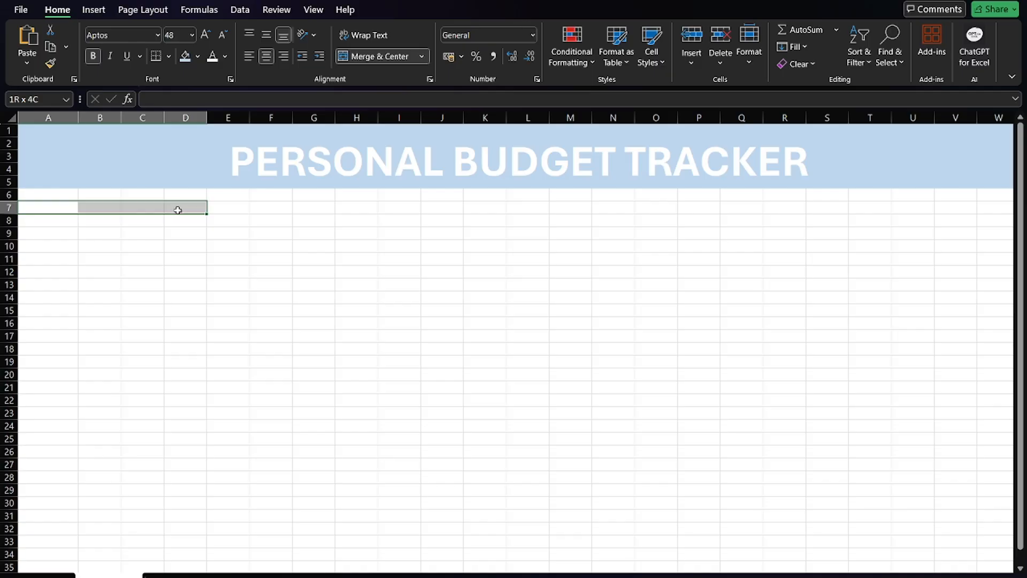
drag(178, 210, 177, 209)
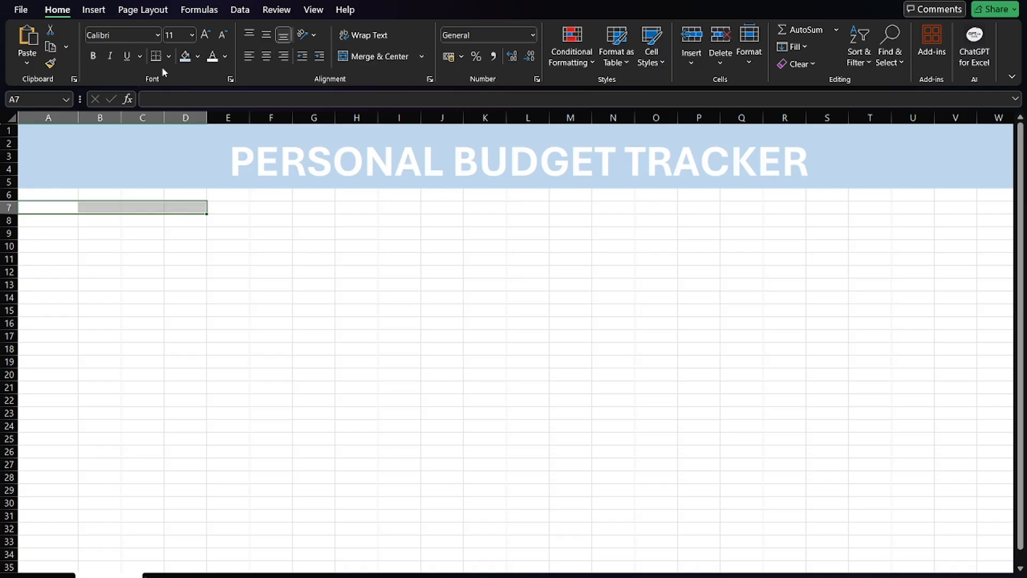
click(351, 61)
- Enter the heading INCOME in capitals in the merged cell A7:D7
double_click(119, 208)
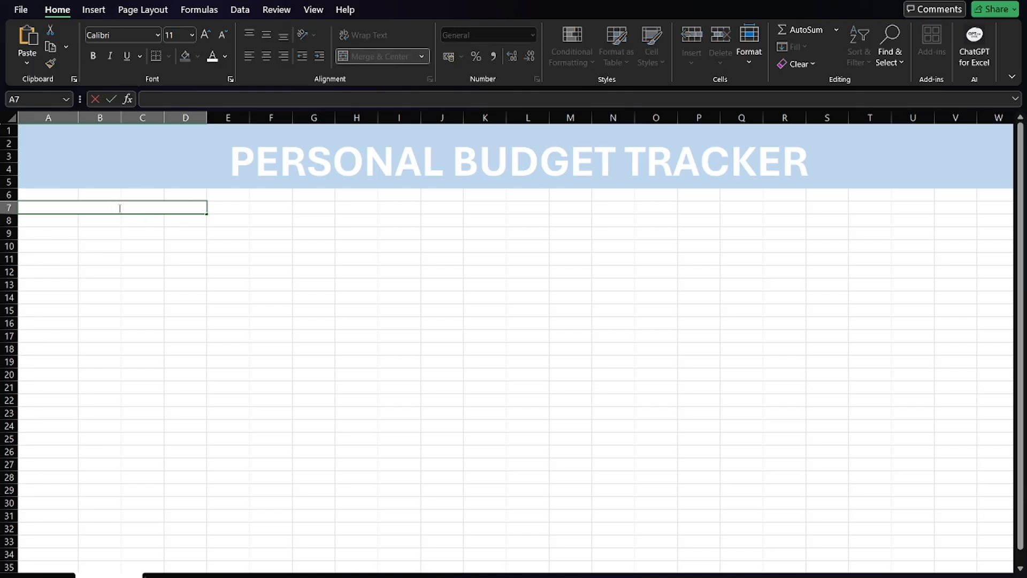
key(BackSpace)
key(BackSpace)
key(Caps_Lock)
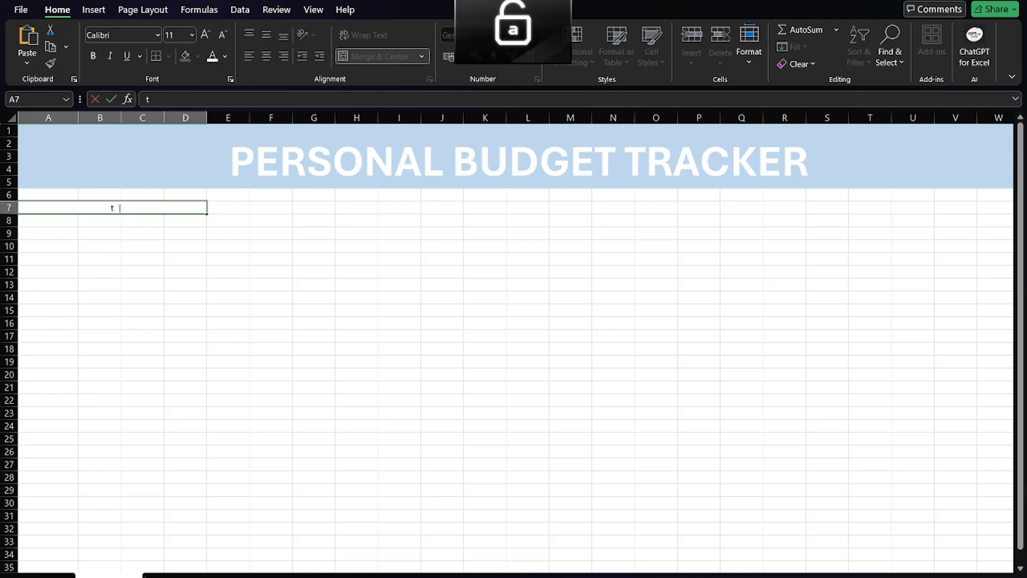
text(i)
key(Caps_Lock)
key(BackSpace)
text(C)
key(BackSpace)
text(INCOME)
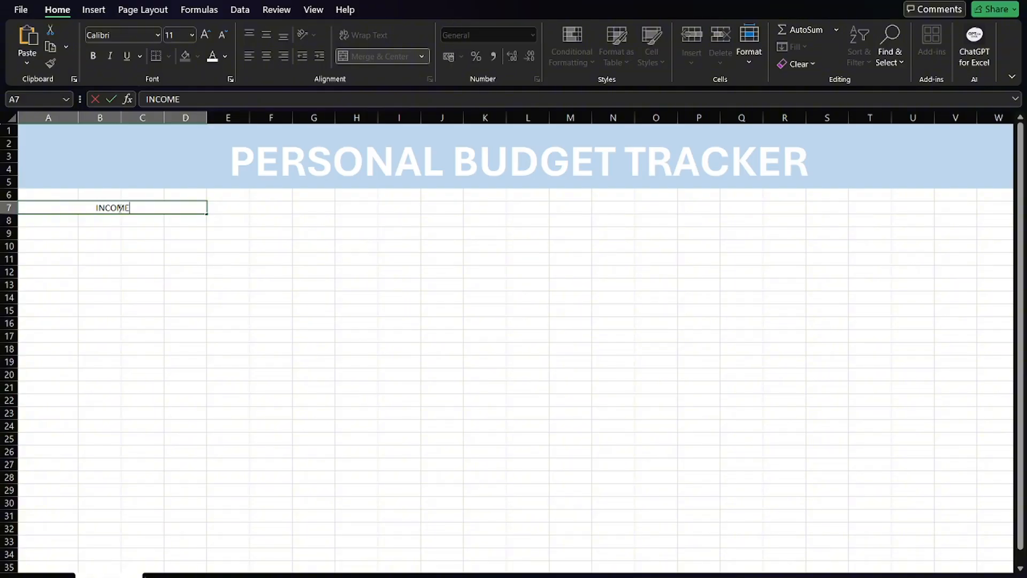
key(Return)
key(Caps_Lock)
- Make the INCOME heading bold
click(119, 208)
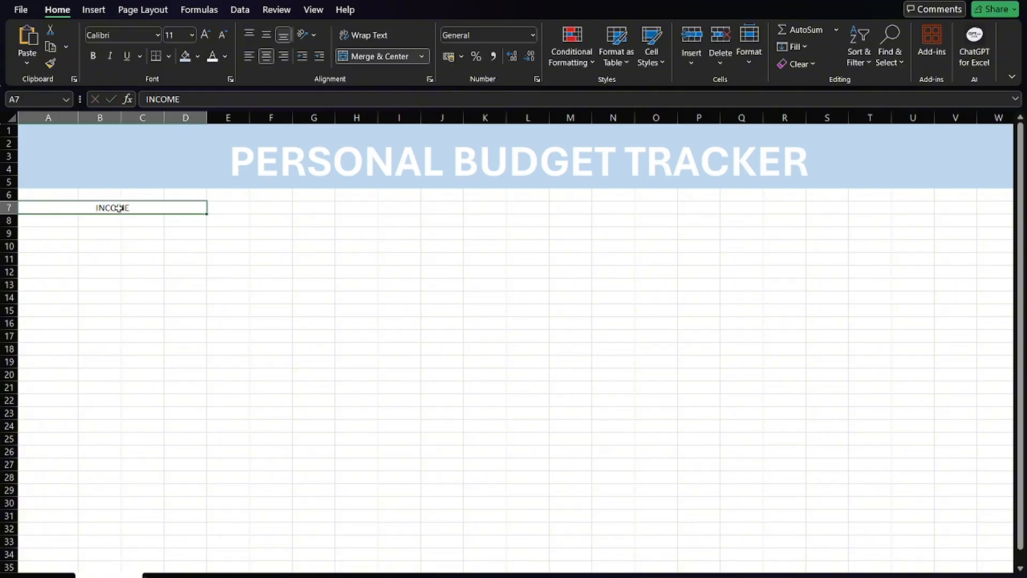
click(92, 57)
click(160, 246)
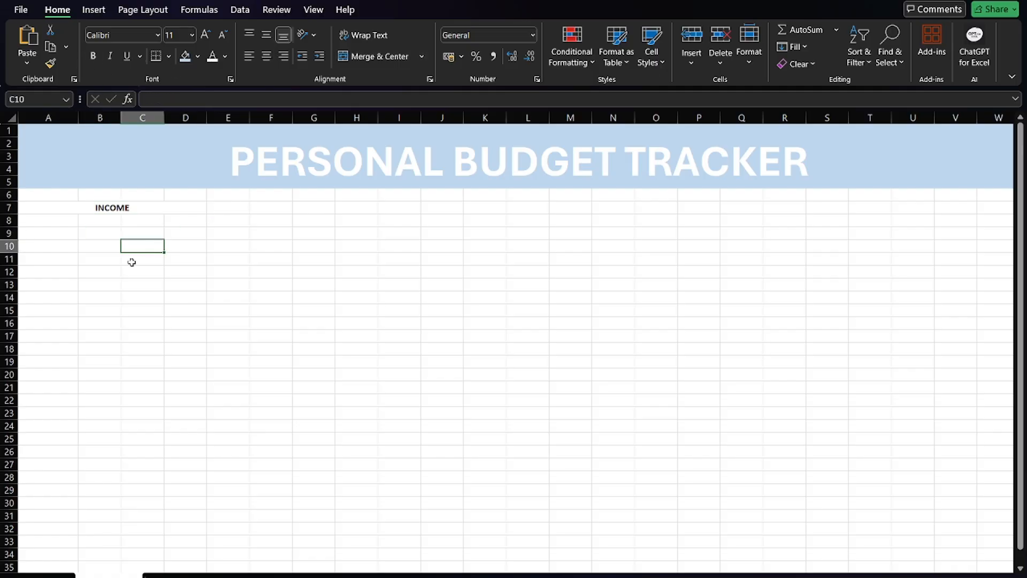
- Merge and center A8:B8 below the INCOME heading, and copy the merged cell to A9:B9 and A10:B10
click(63, 221)
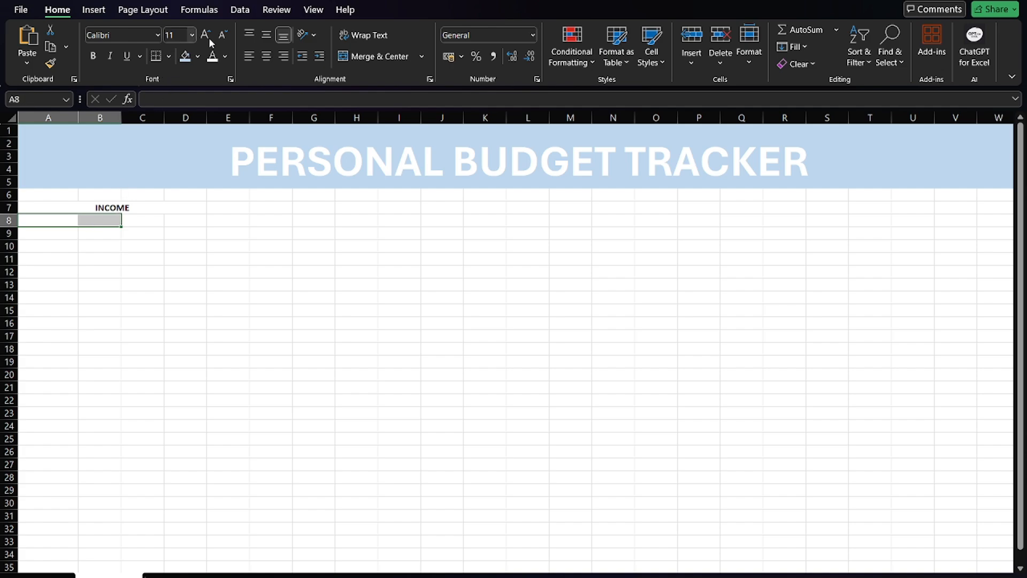
click(226, 325)
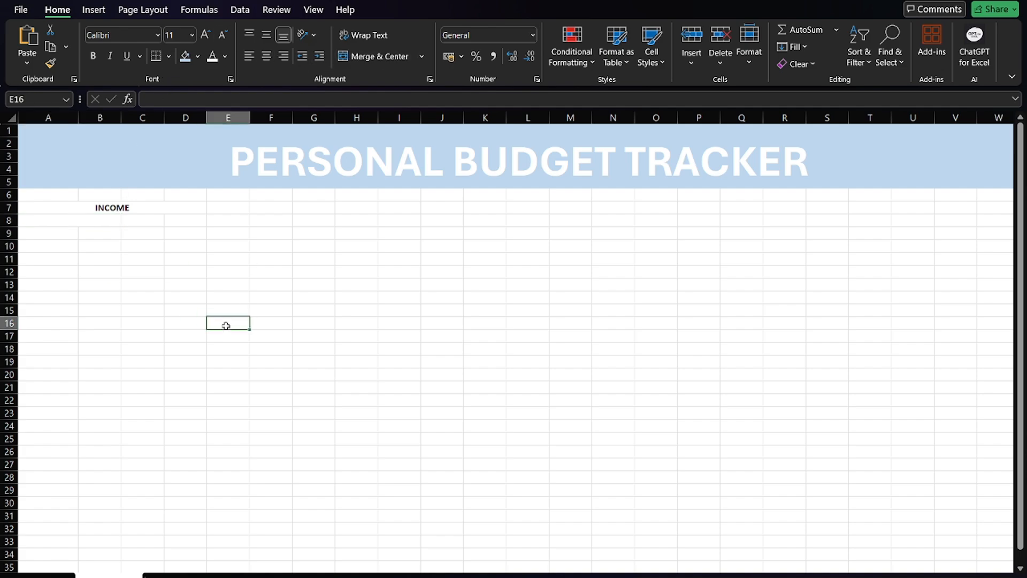
click(102, 224)
key(ctrl+c)
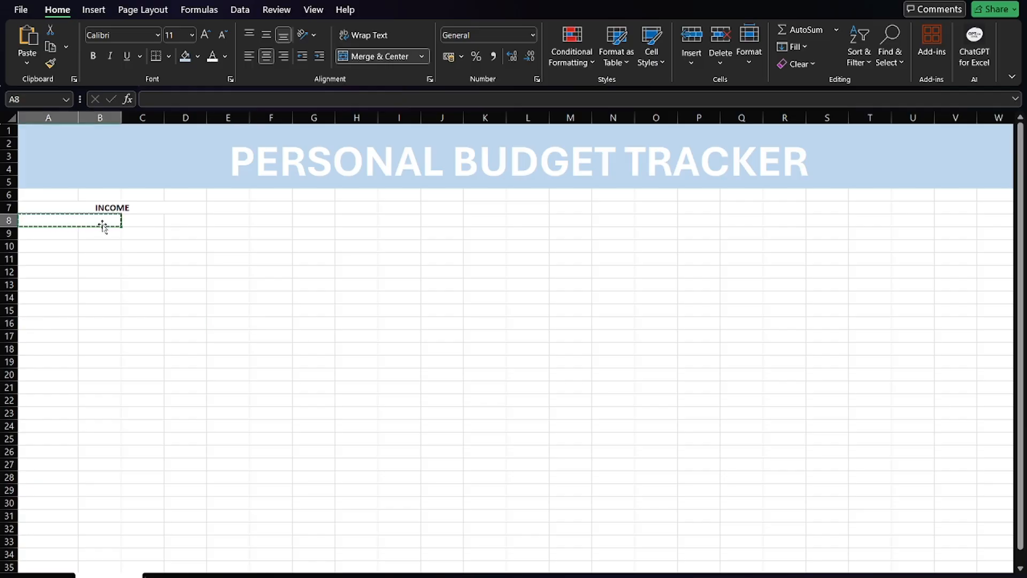
scroll(102, 224, down, 1)
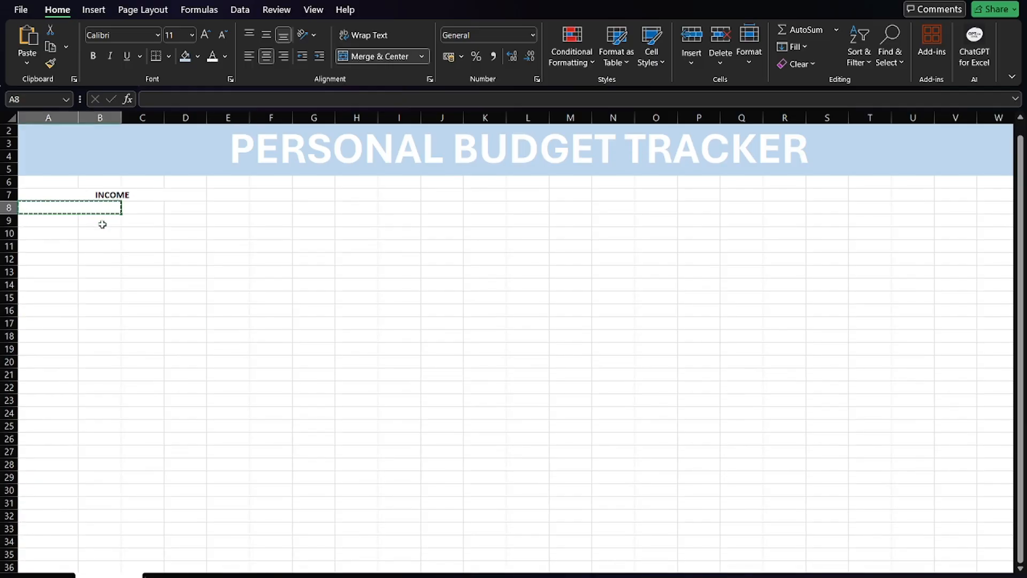
click(60, 225)
key(ctrl+v)
click(55, 232)
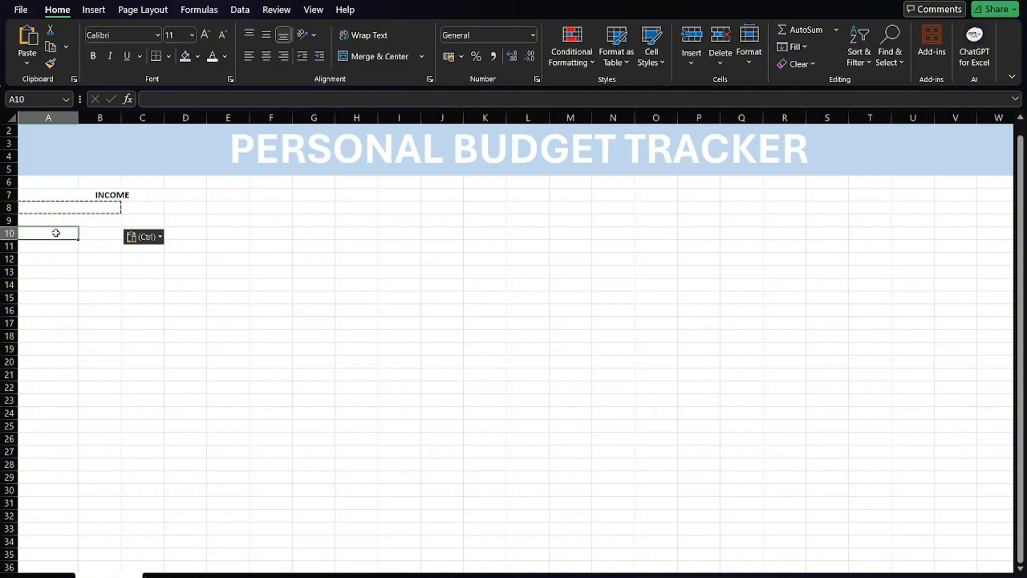
key(ctrl+v)
click(168, 286)
- Merge and center C8:D8 beside the first income row, and copy the merged cell to C9:D9 and C10:D10
drag(152, 207, 177, 207)
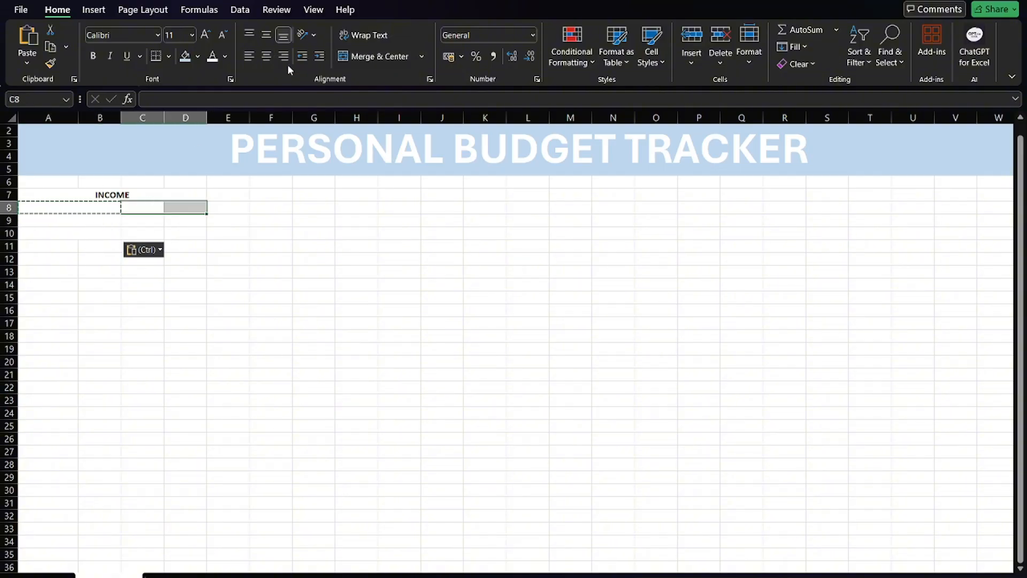
click(379, 56)
key(ctrl+c)
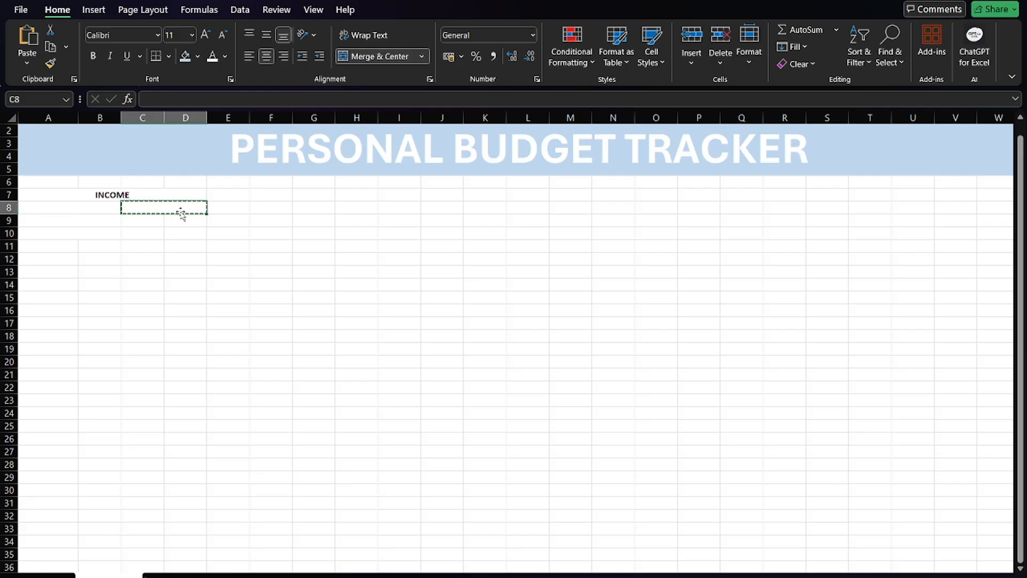
scroll(180, 211, down, 1)
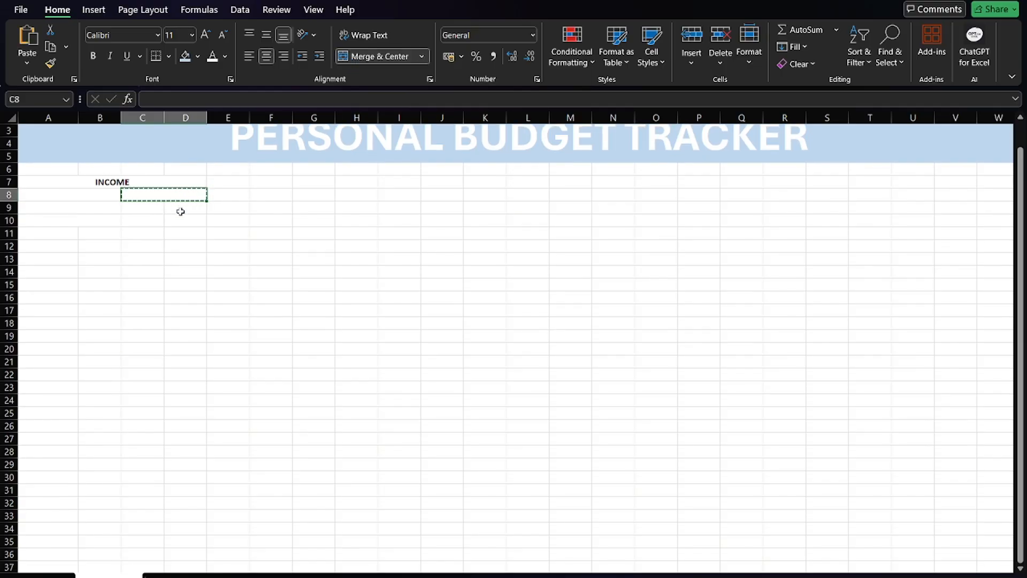
click(157, 207)
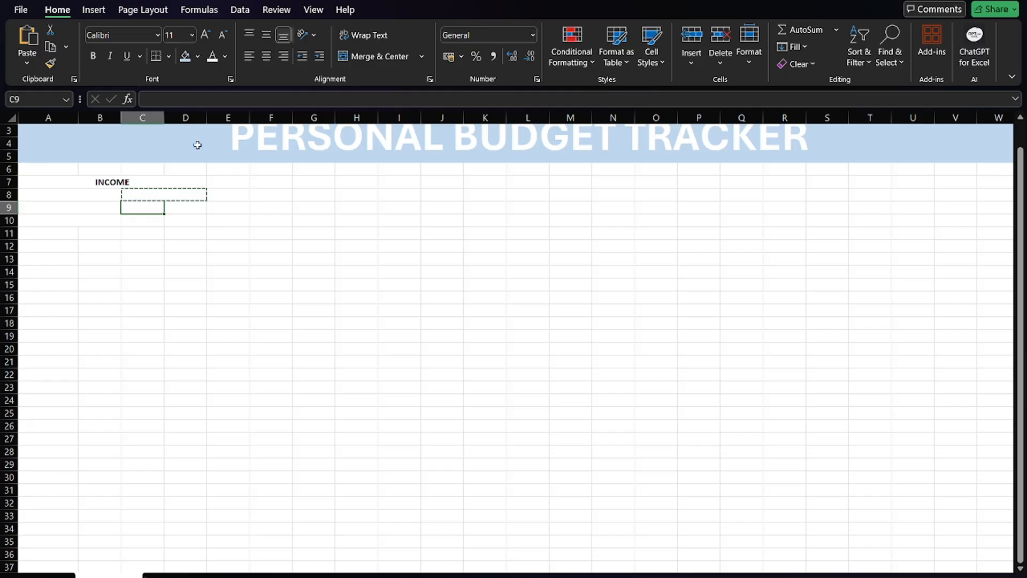
key(ctrl+v)
click(151, 218)
key(ctrl+v)
click(351, 267)
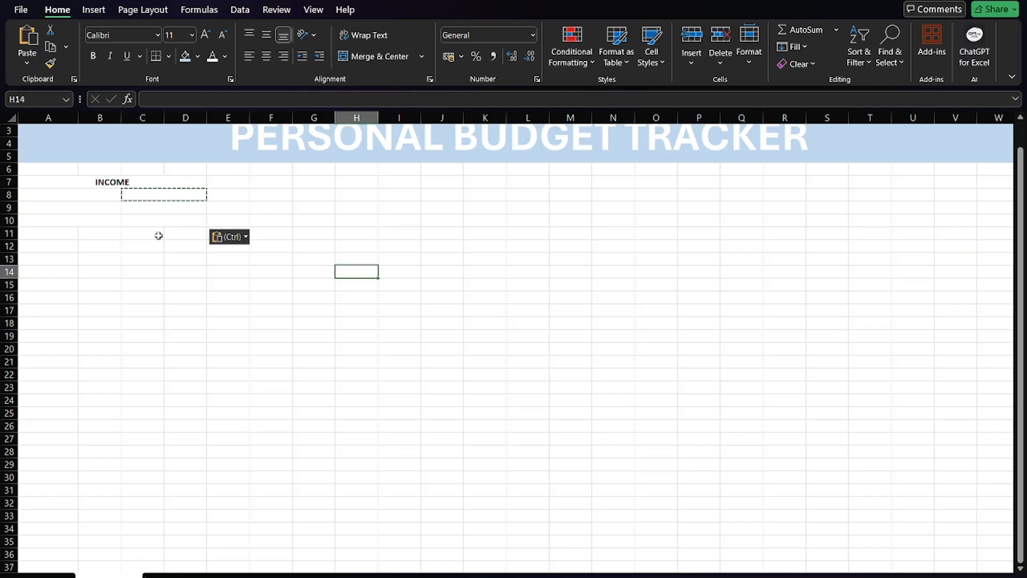
- Enter the income labels Main Job in A8 and Side Hustle in A9 under the INCOME heading
click(127, 221)
double_click(77, 194)
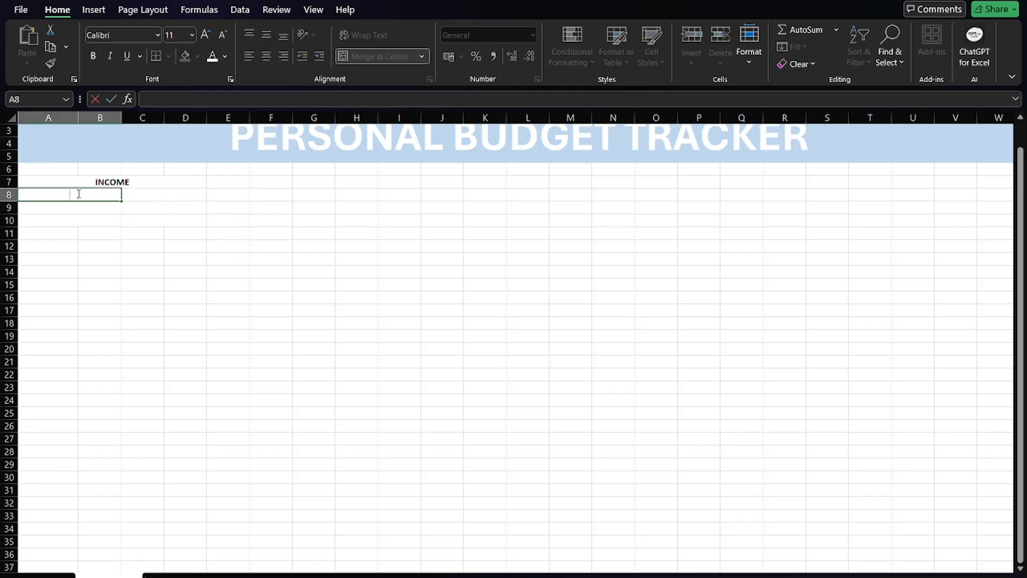
text(Main Job)
key(Return)
text(Si)
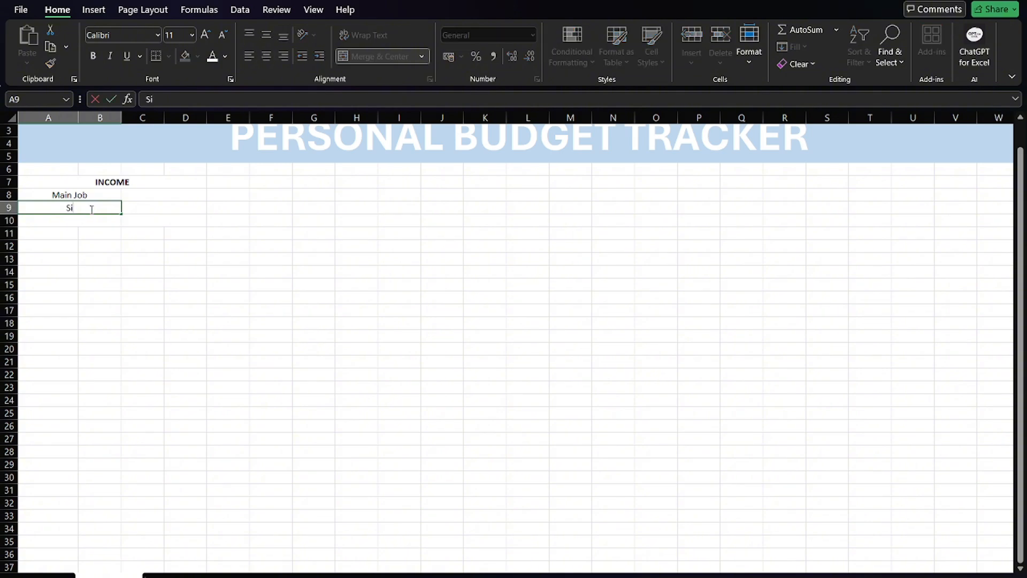
text(de Hustle)
key(BackSpace)
key(BackSpace)
text(le)
key(Return)
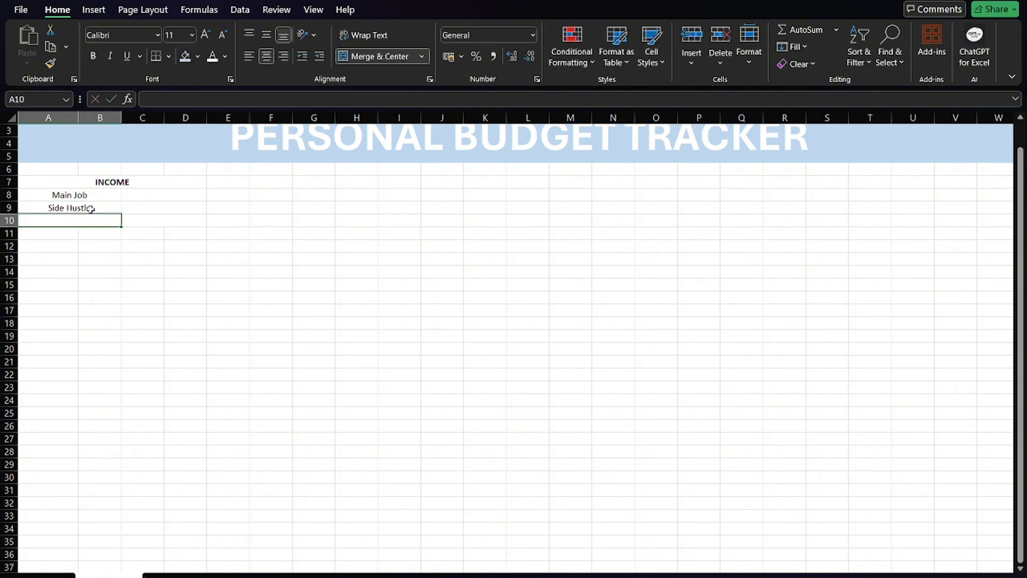
- Enter the label Investments in A10, correcting its spelling
text(Investment)
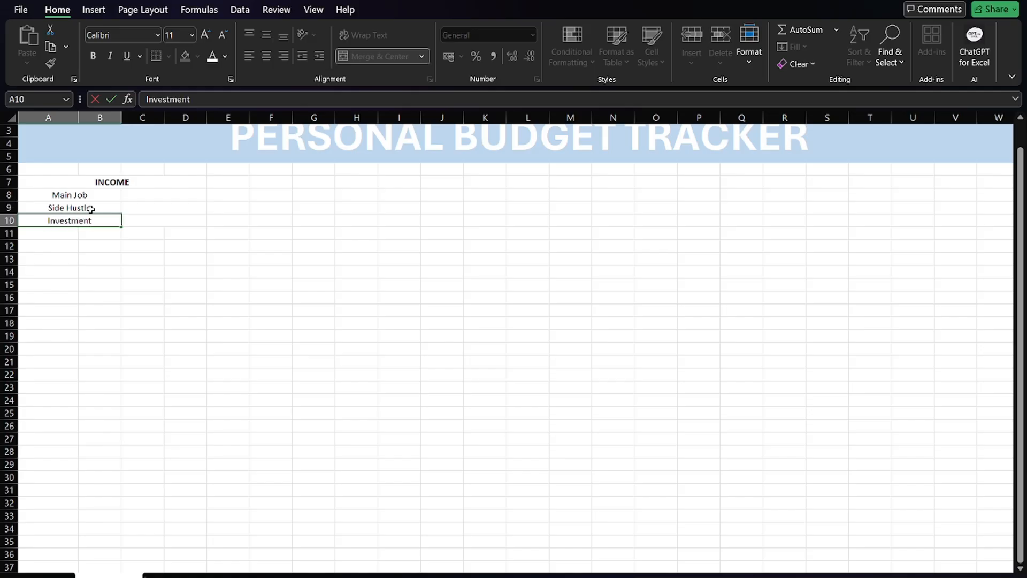
text(as)
key(Return)
scroll(91, 208, up, 2)
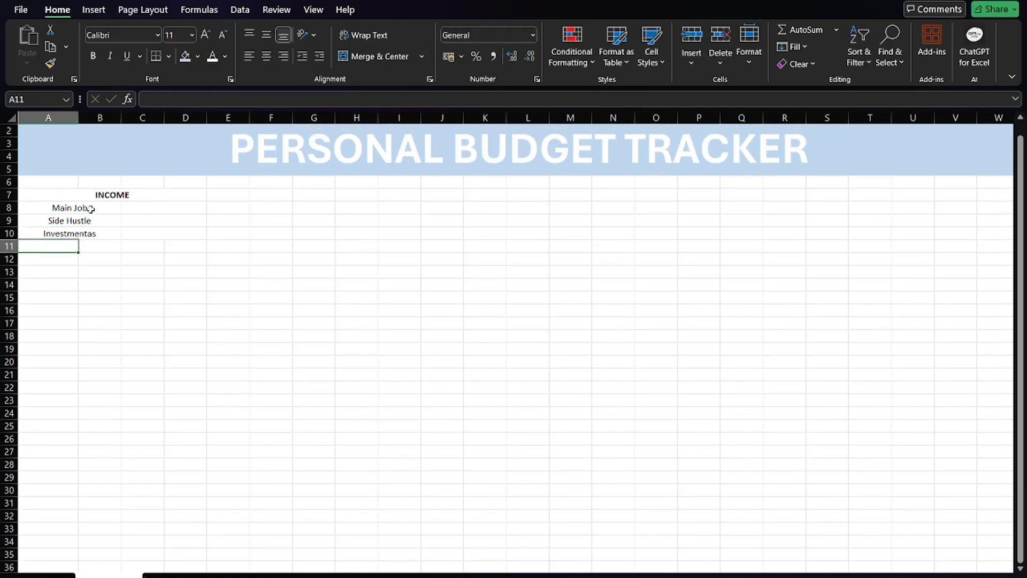
click(89, 257)
click(102, 246)
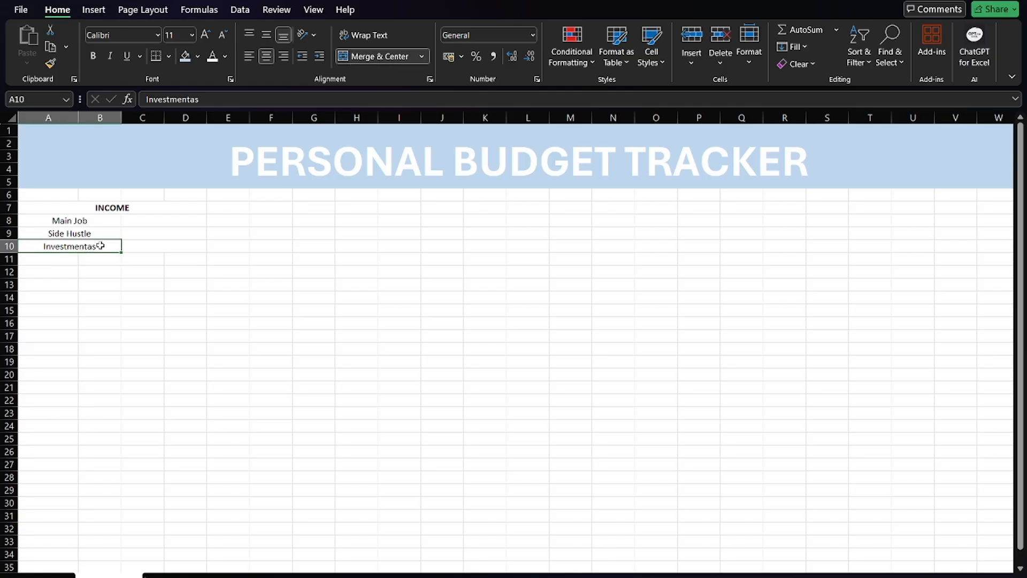
text(Investments)
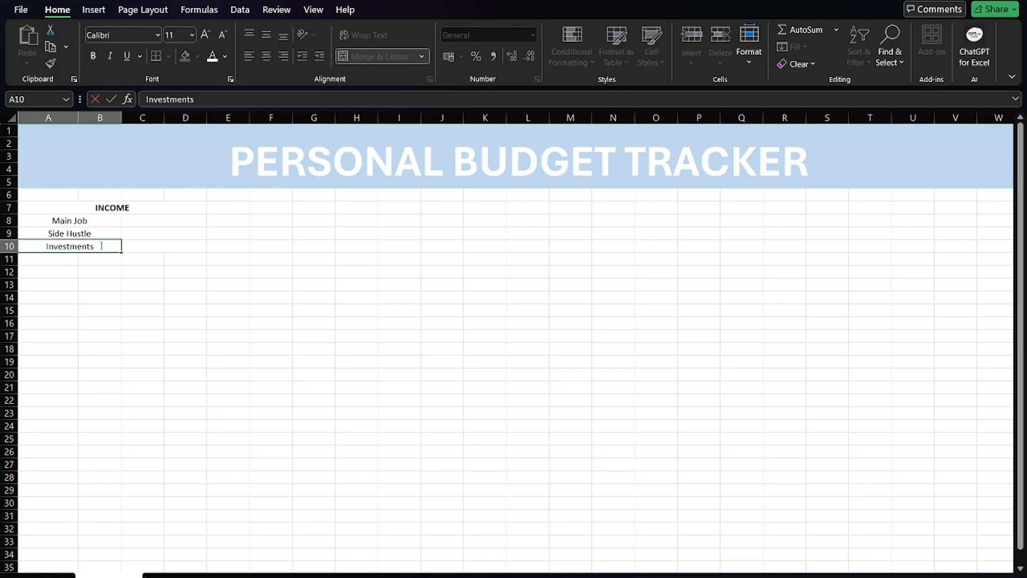
key(Return)
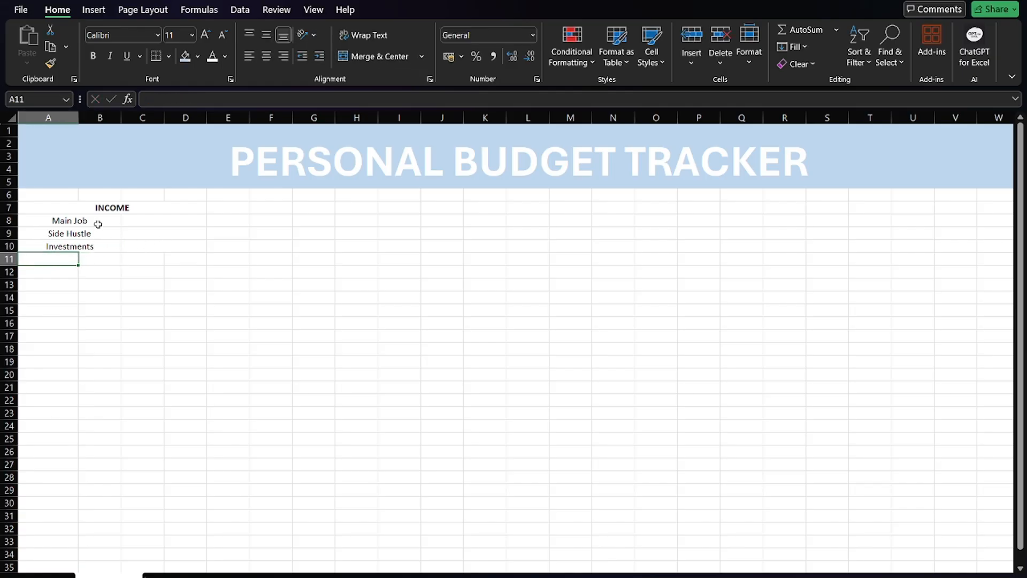
- Left-align the three income labels in A8:B10 and make them bold
drag(96, 221, 88, 248)
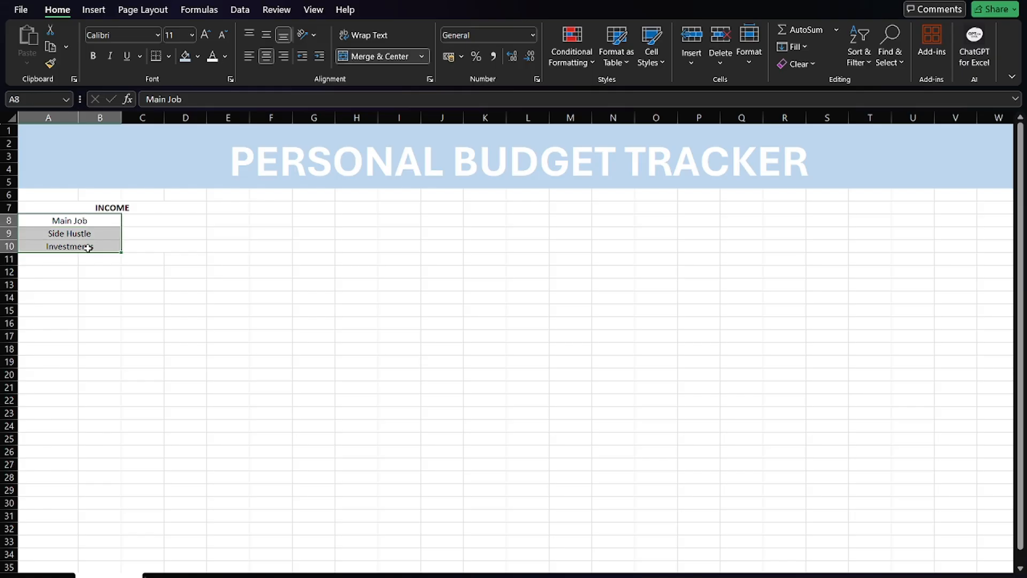
click(250, 57)
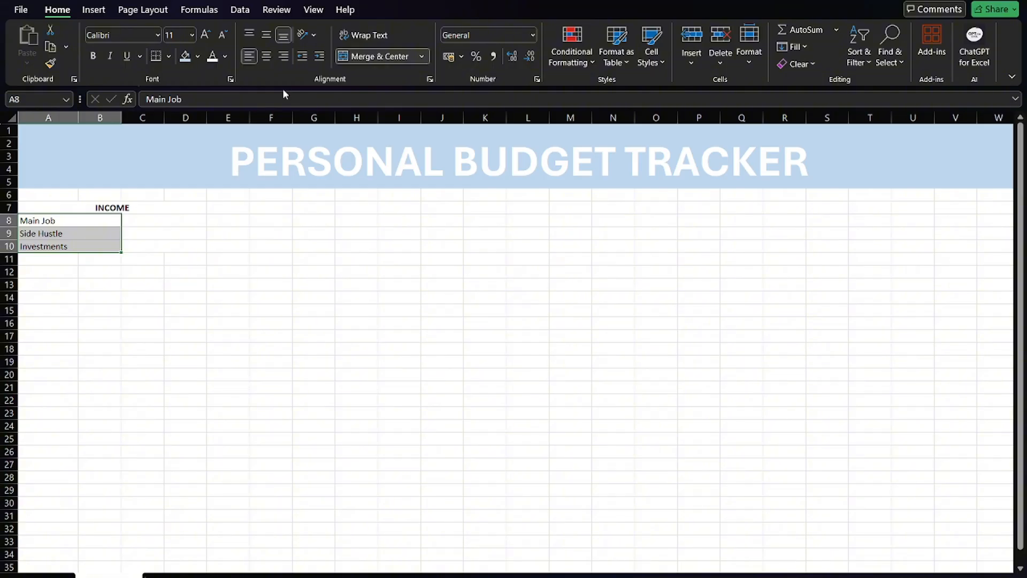
click(97, 56)
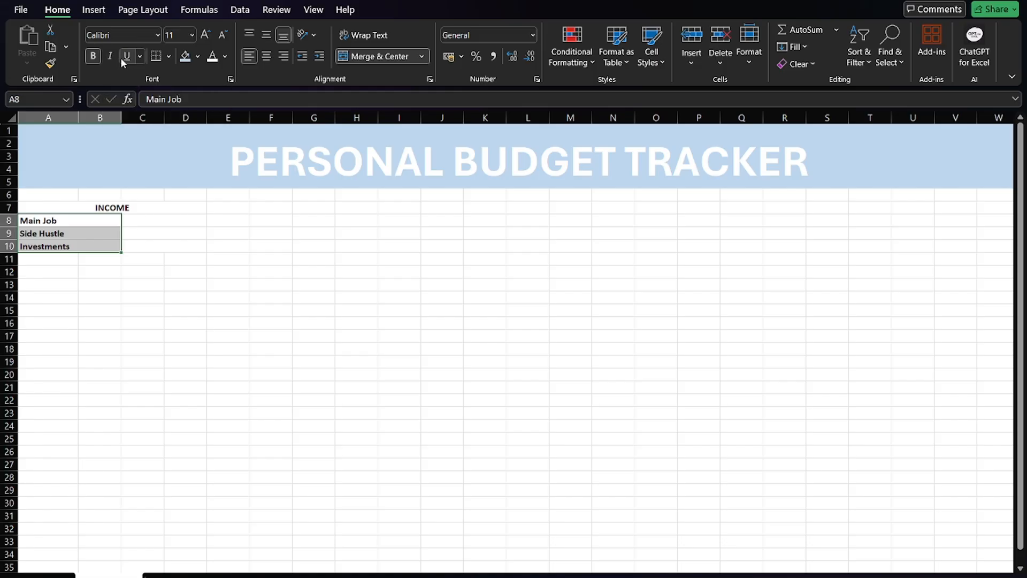
click(156, 274)
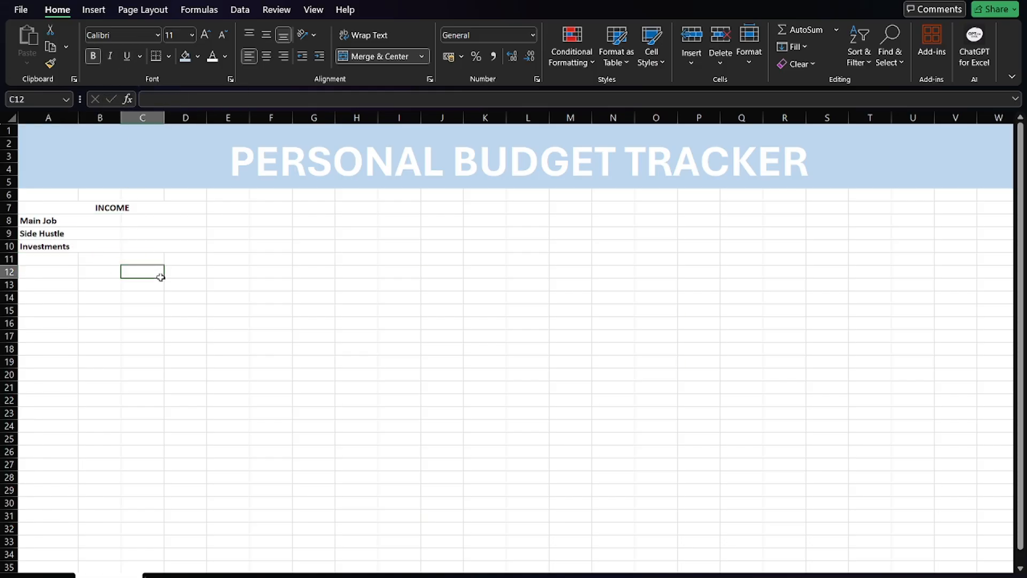
- Enter the income amounts: $ 15,000 for Main Job, $200 for Side Hustle and $100 for Investments
click(169, 218)
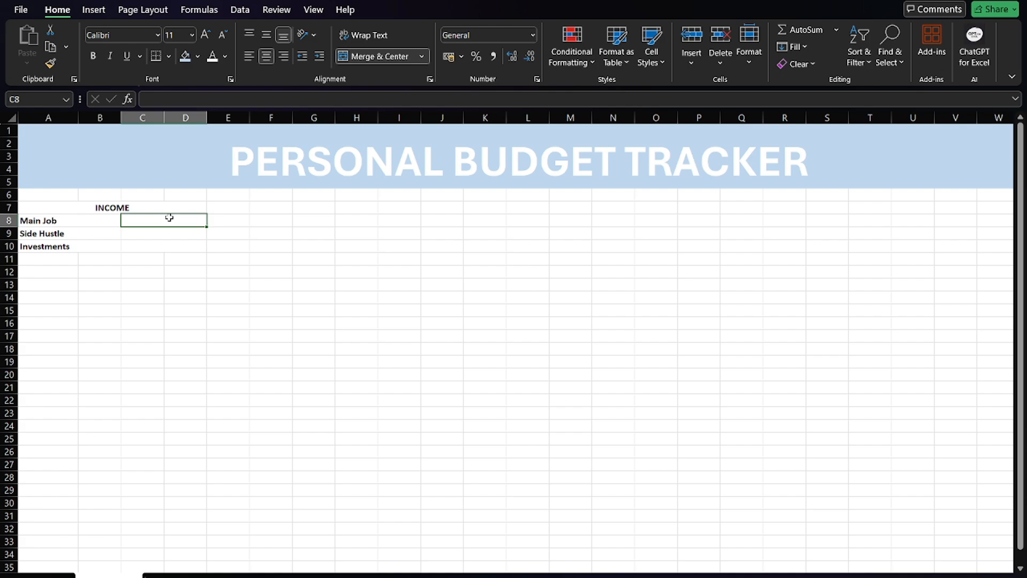
text($)
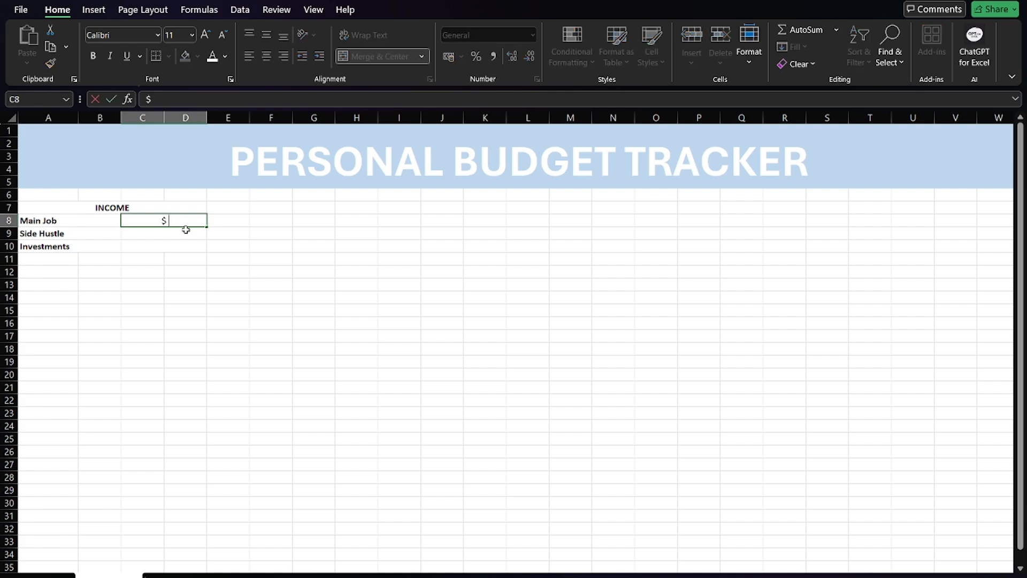
text( 15,000)
key(Return)
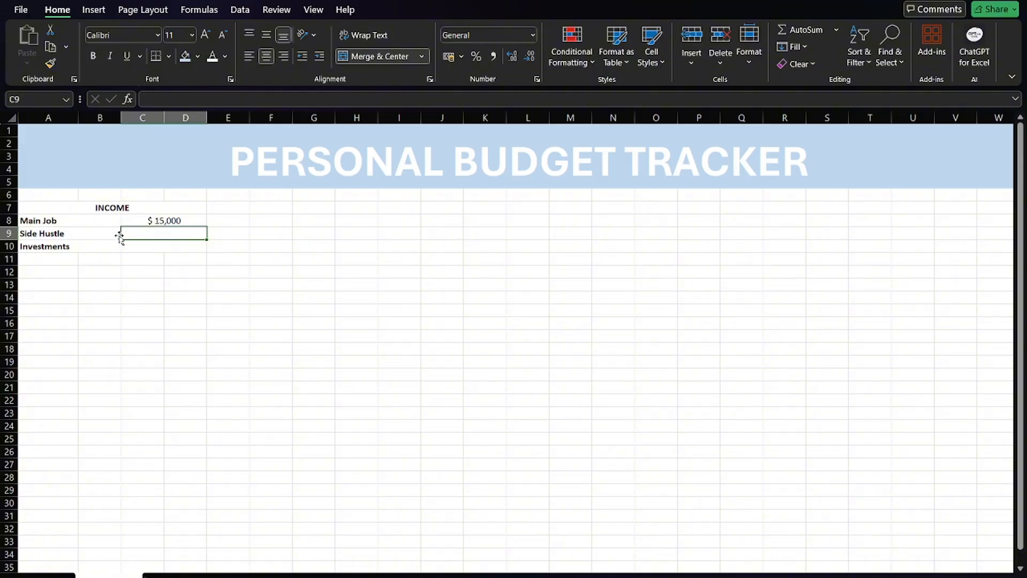
text(@)
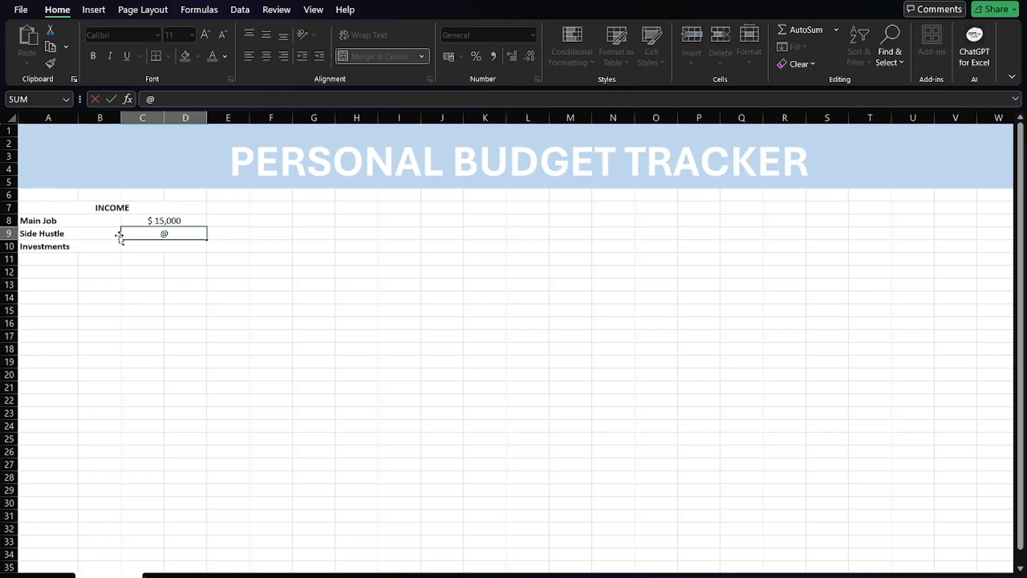
key(Escape)
text($2)
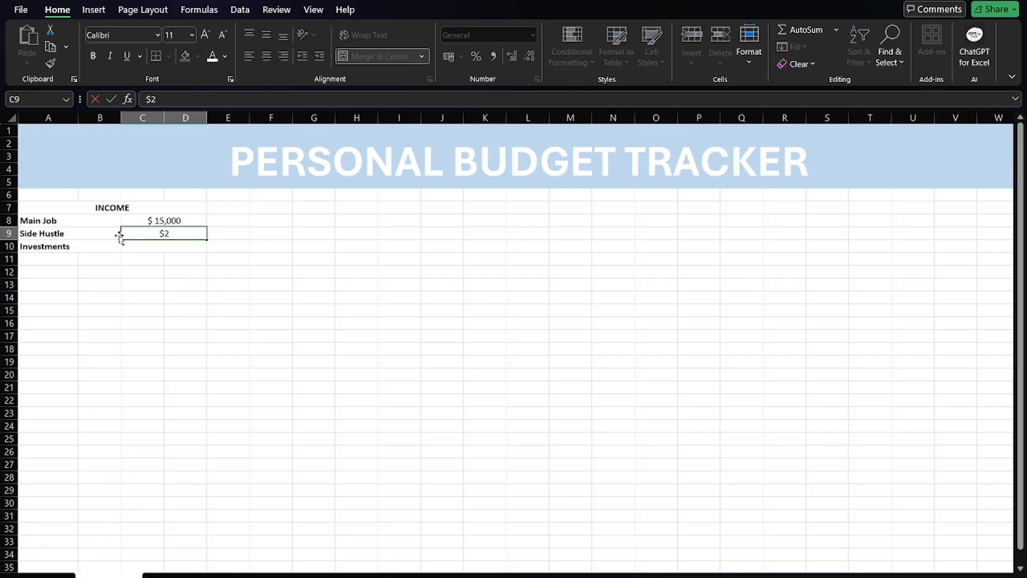
text(00)
key(Return)
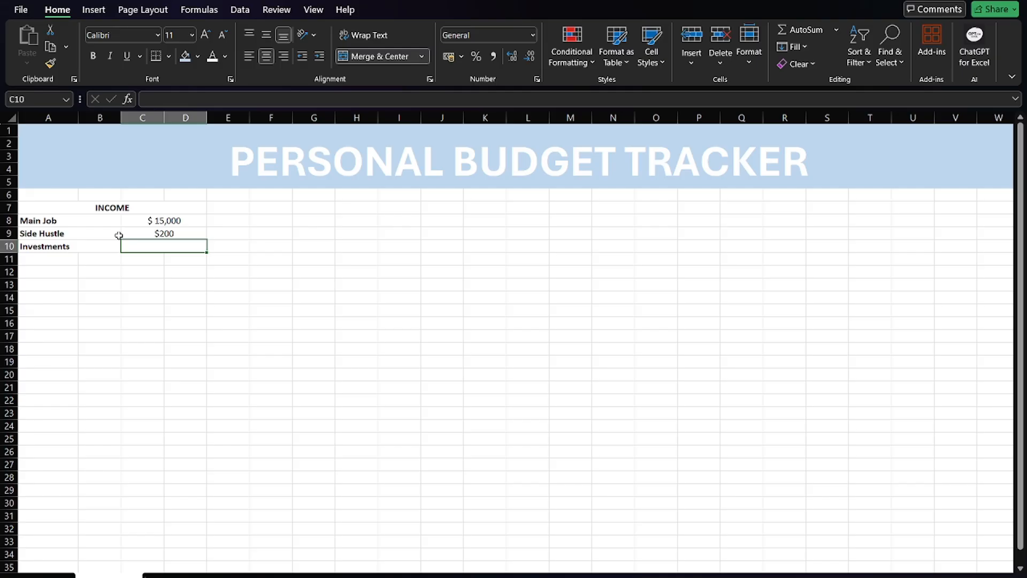
text($100)
key(Return)
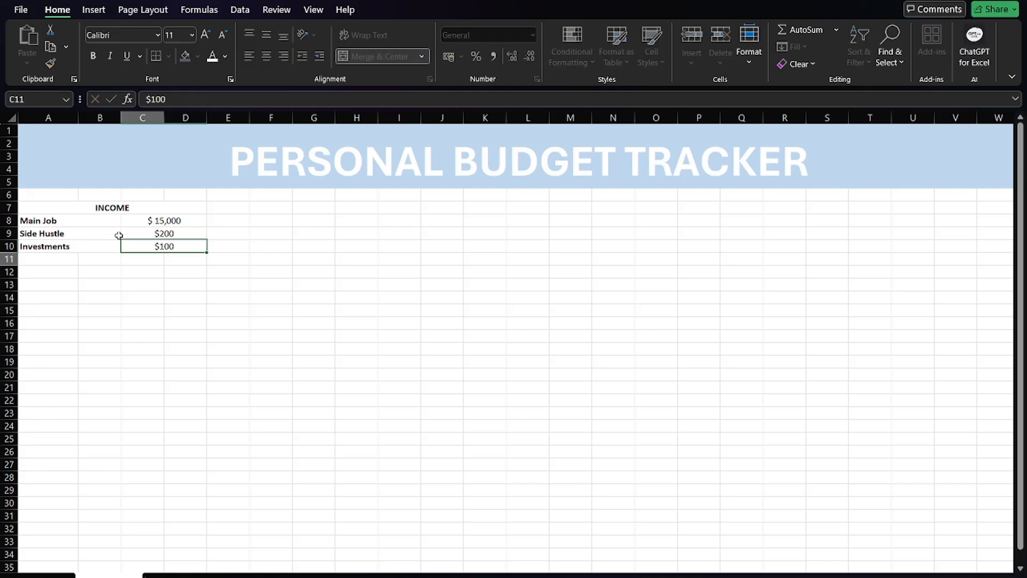
- Left-align the income amounts in C8:D10
drag(152, 223, 156, 247)
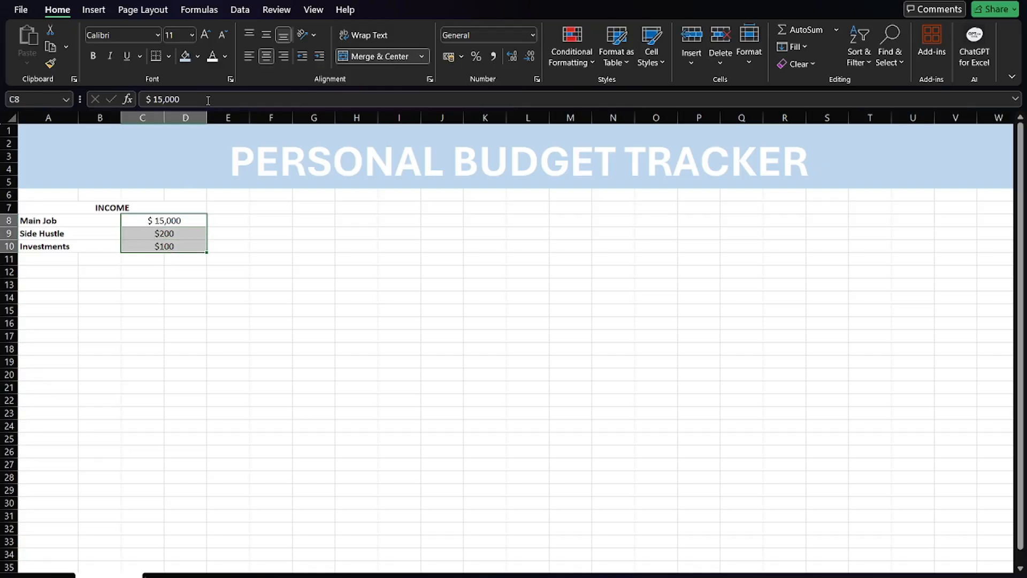
click(248, 56)
click(132, 374)
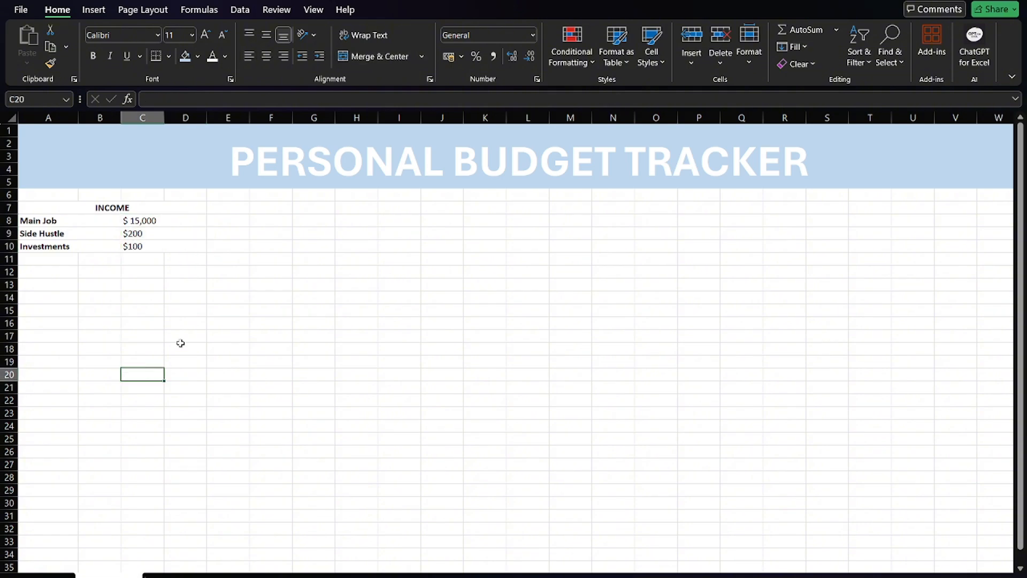
drag(149, 221, 155, 250)
click(147, 258)
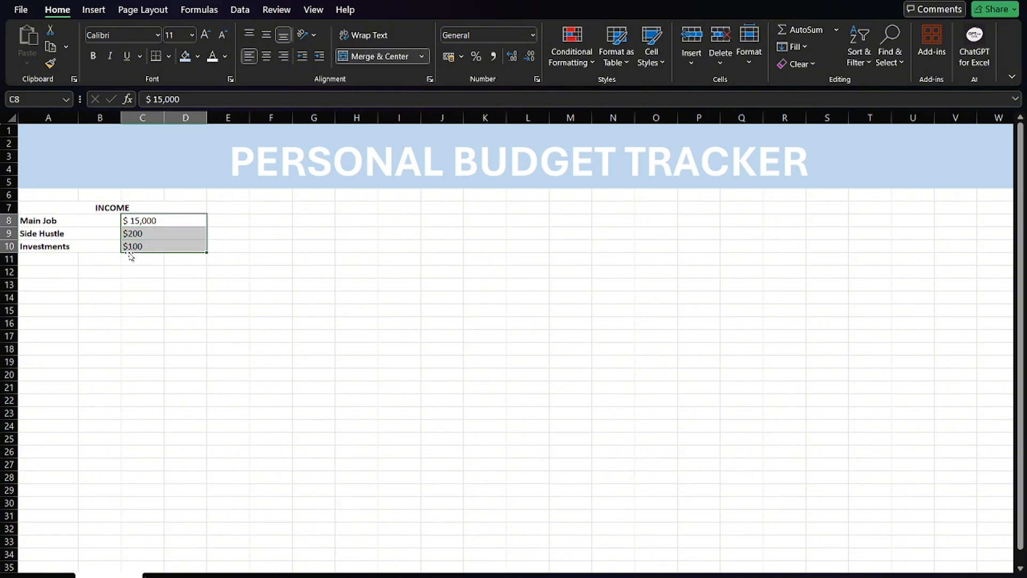
- Merge and center A11:B11 and C11:D11 as separate cells below the Investments row
click(57, 259)
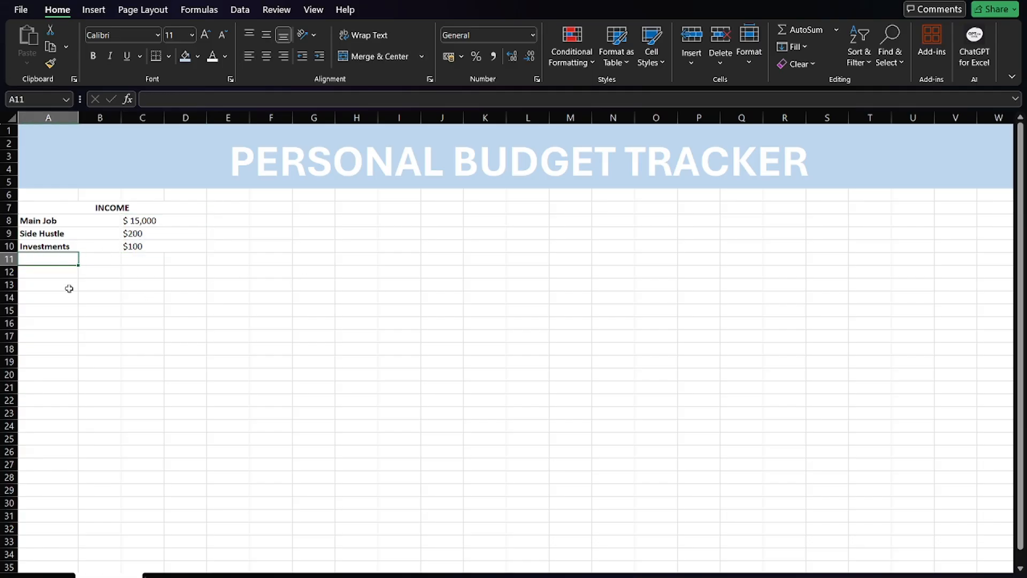
drag(65, 261, 96, 258)
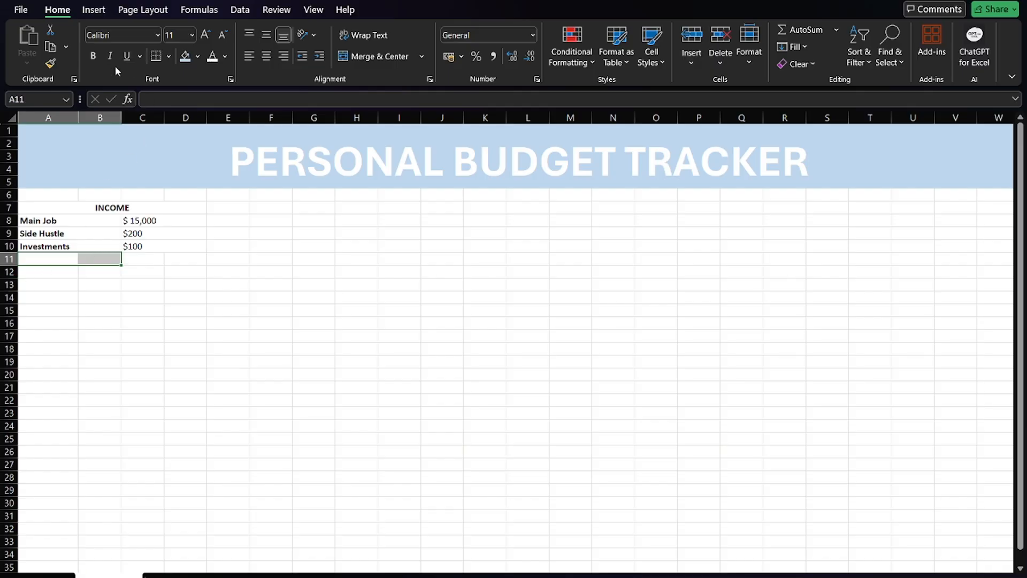
click(373, 56)
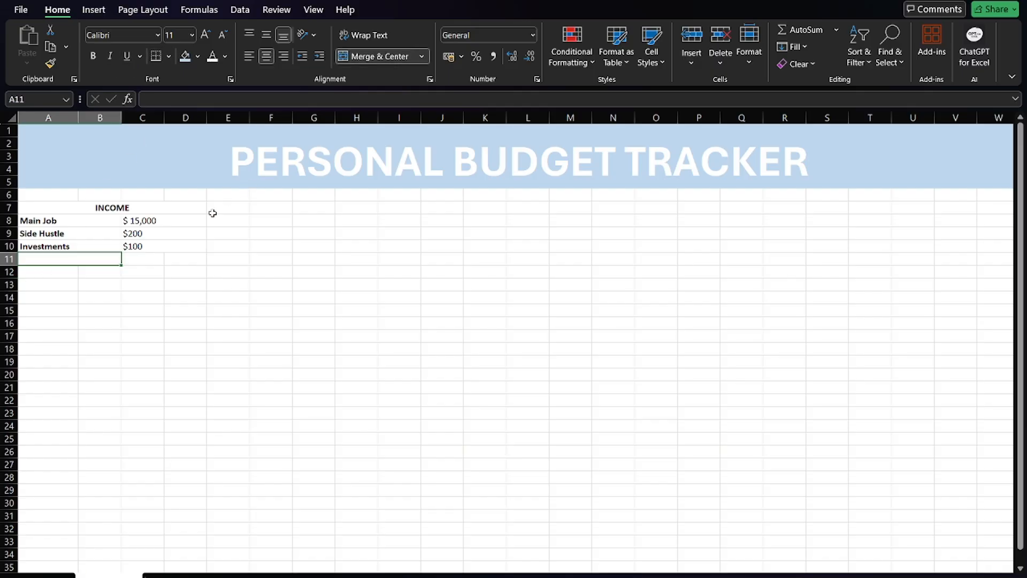
drag(155, 258, 179, 258)
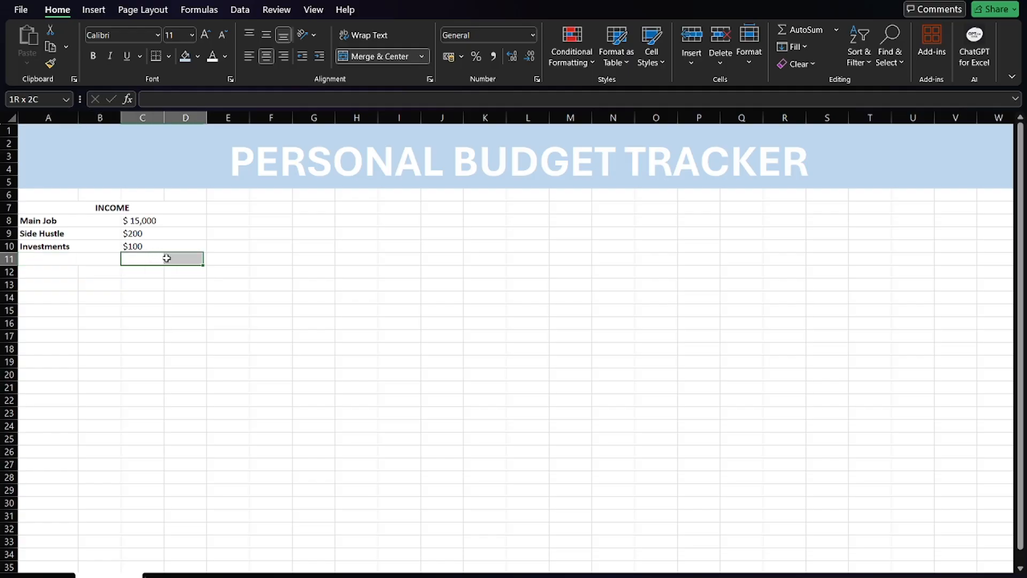
click(377, 56)
- Enter the label TOTAL in capitals in the merged cell A11:B11
click(91, 261)
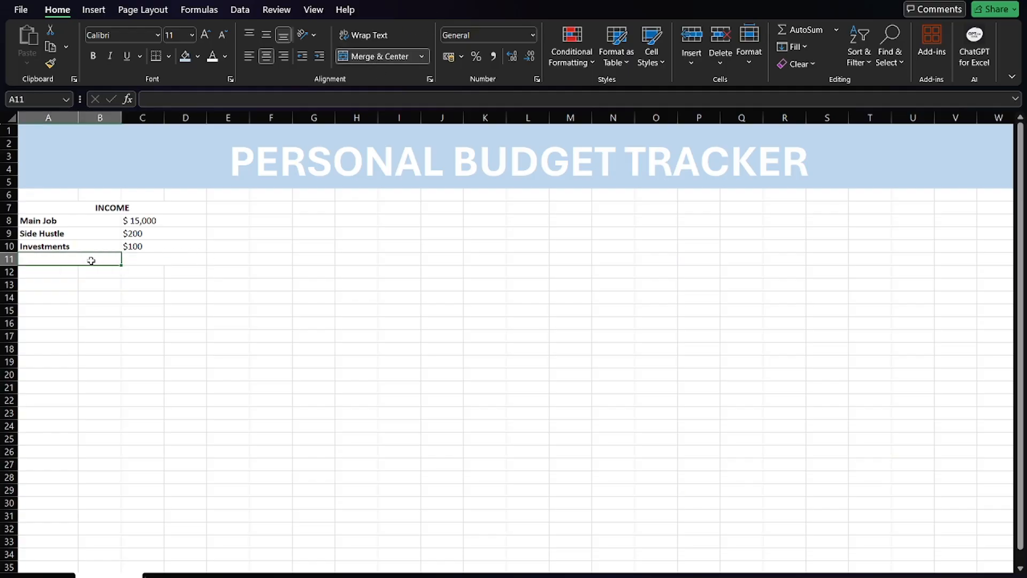
text(TOTAL)
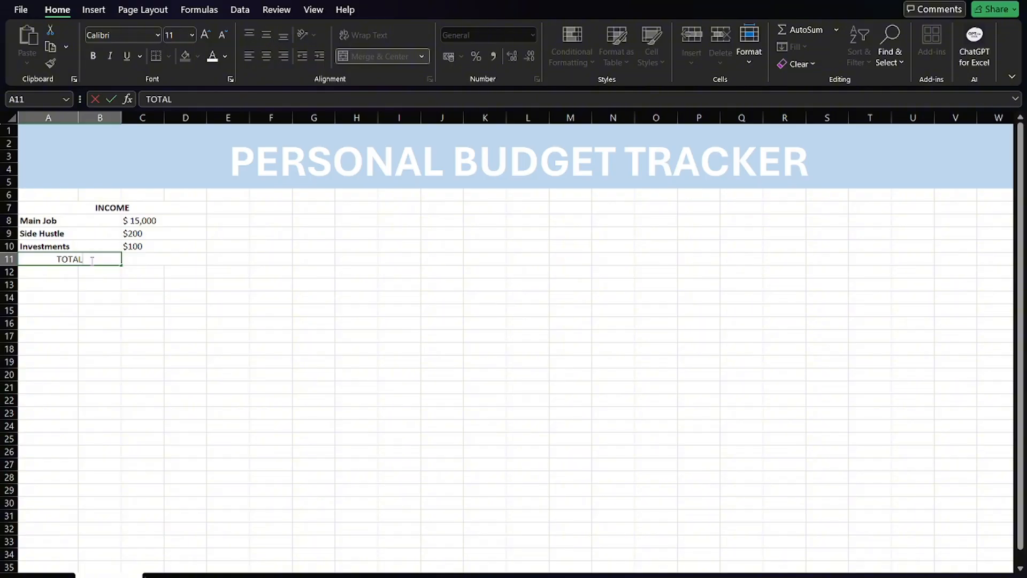
key(Return)
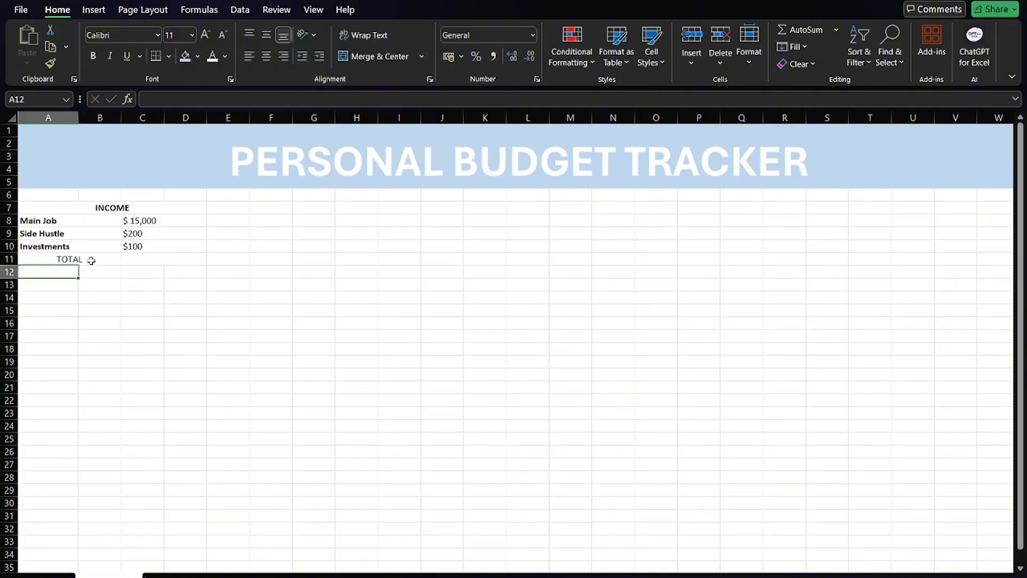
- Change the label in the merged cell A11:B11 to TOTAL INCOME, all in capitals
click(91, 261)
double_click(92, 260)
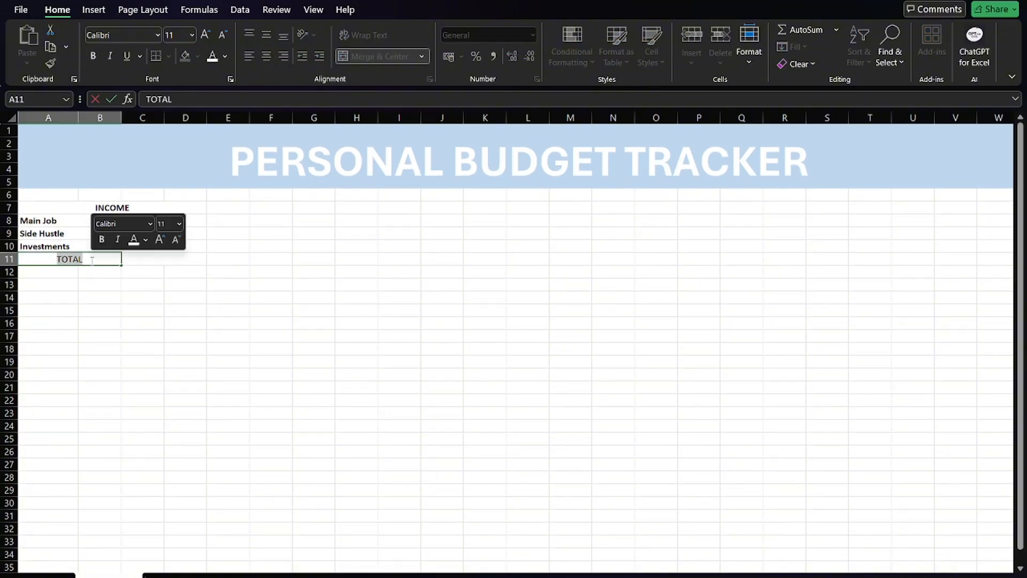
text(Income)
key(Return)
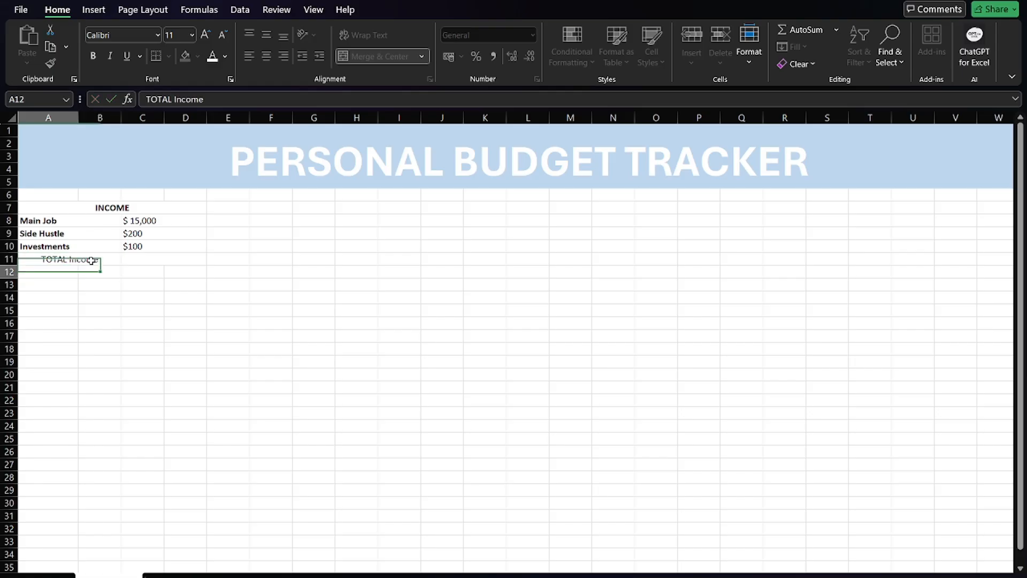
click(92, 260)
double_click(91, 261)
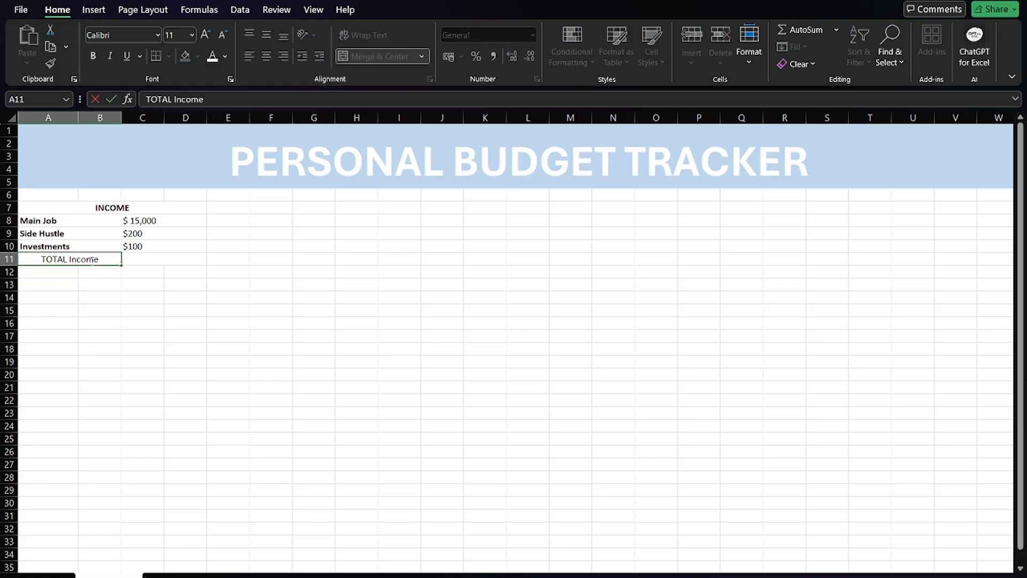
double_click(92, 261)
text(INCOMNE)
key(BackSpace)
key(BackSpace)
text(E)
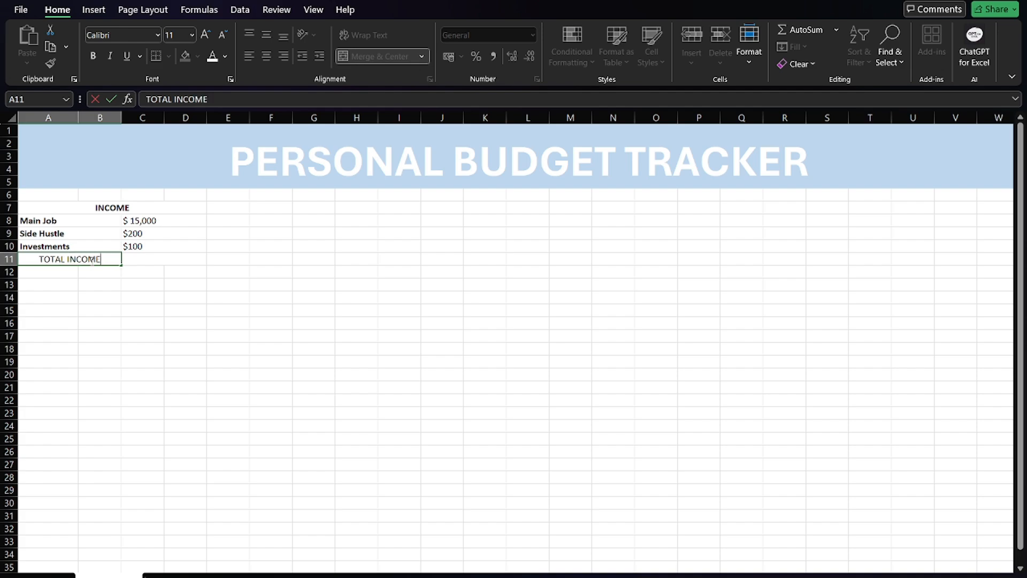
click(141, 297)
- Left-align the TOTAL INCOME label and make it bold
click(66, 260)
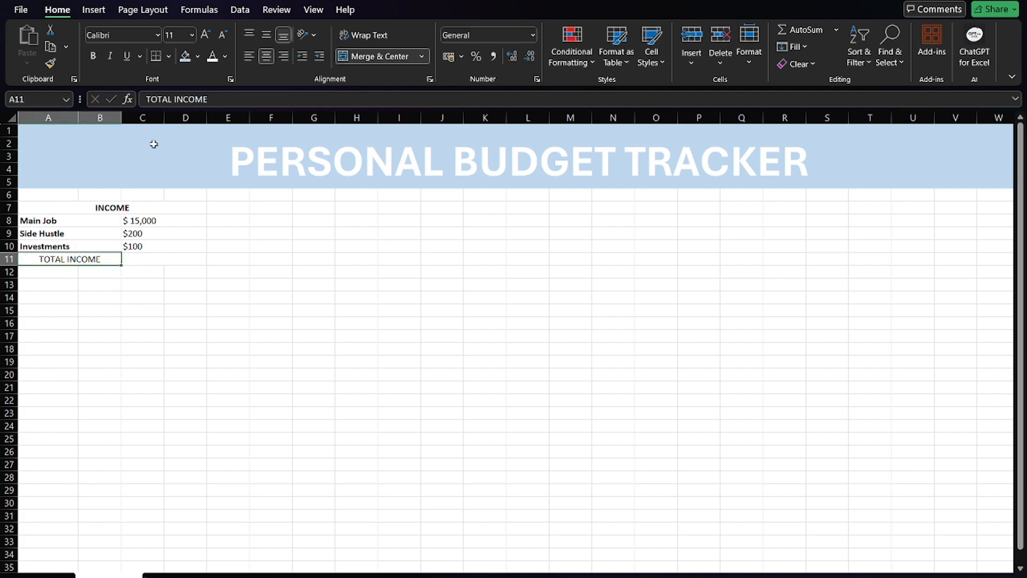
click(248, 55)
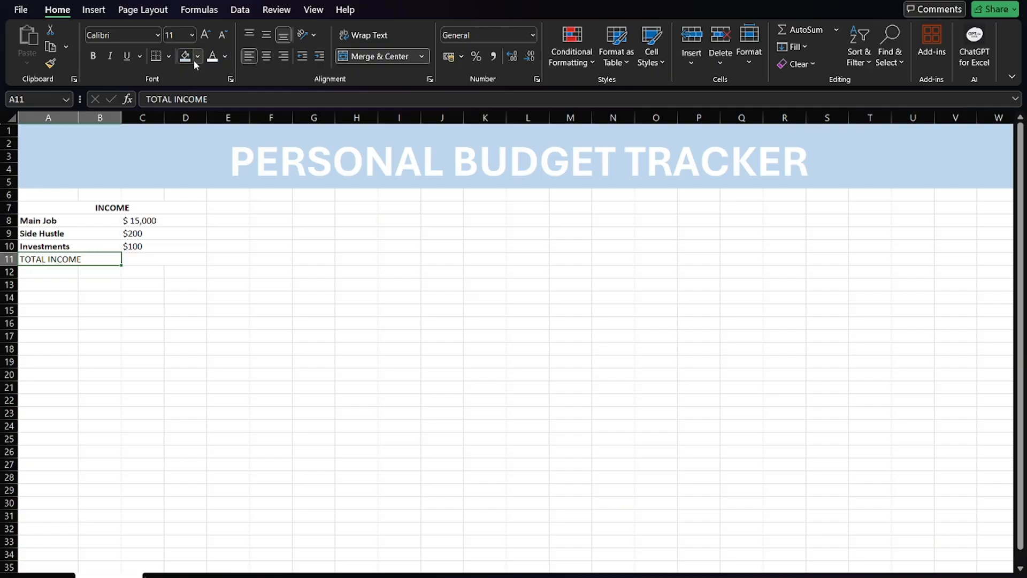
click(93, 57)
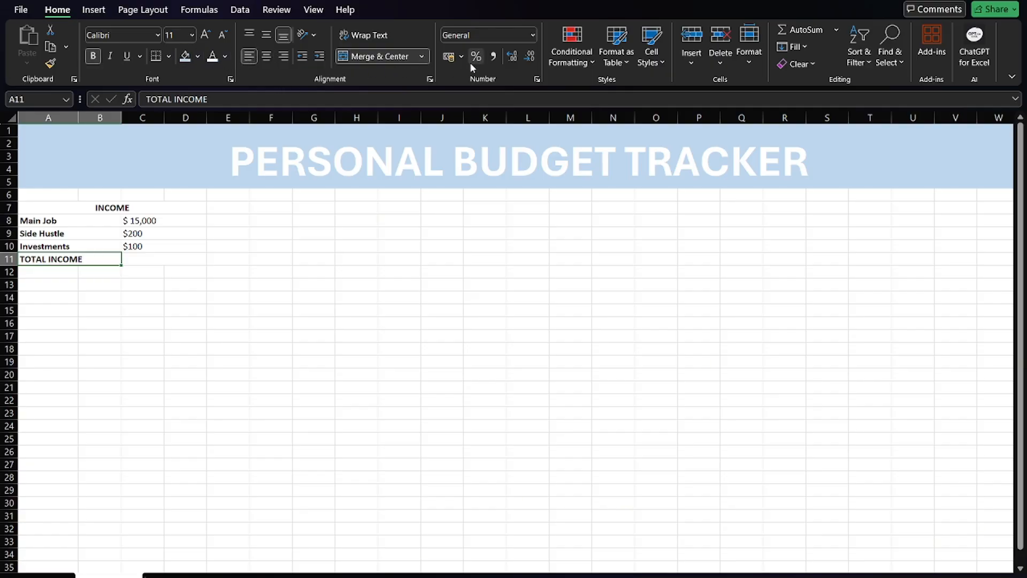
- Fill the TOTAL INCOME label cell and the adjacent merged cell C11:D11 with light orange
click(197, 57)
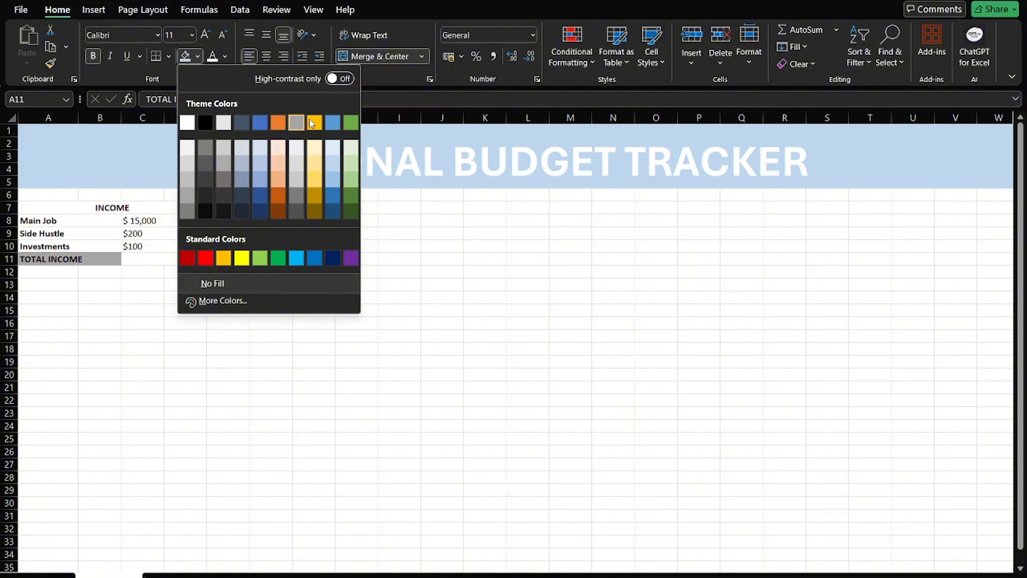
click(276, 167)
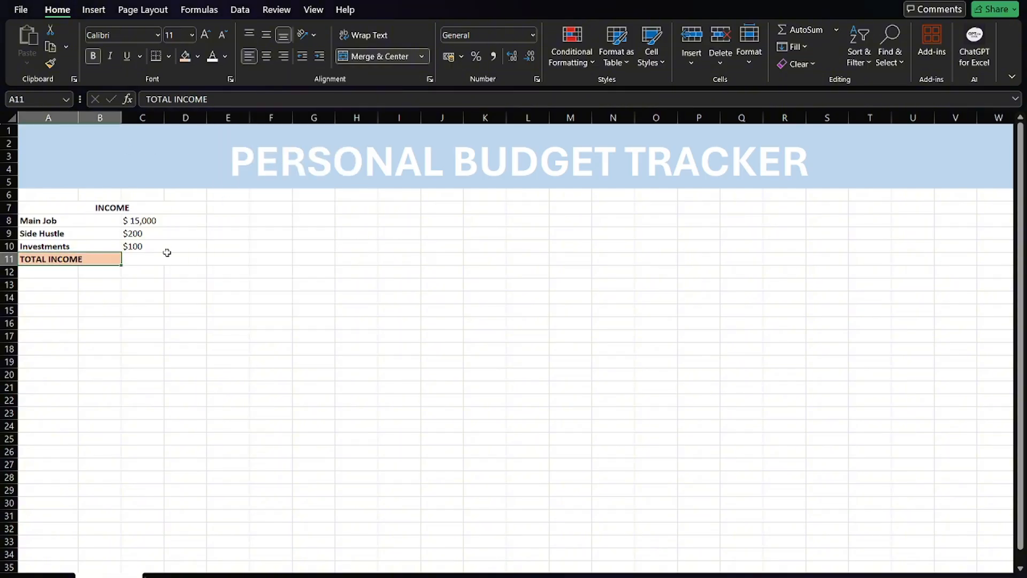
click(160, 259)
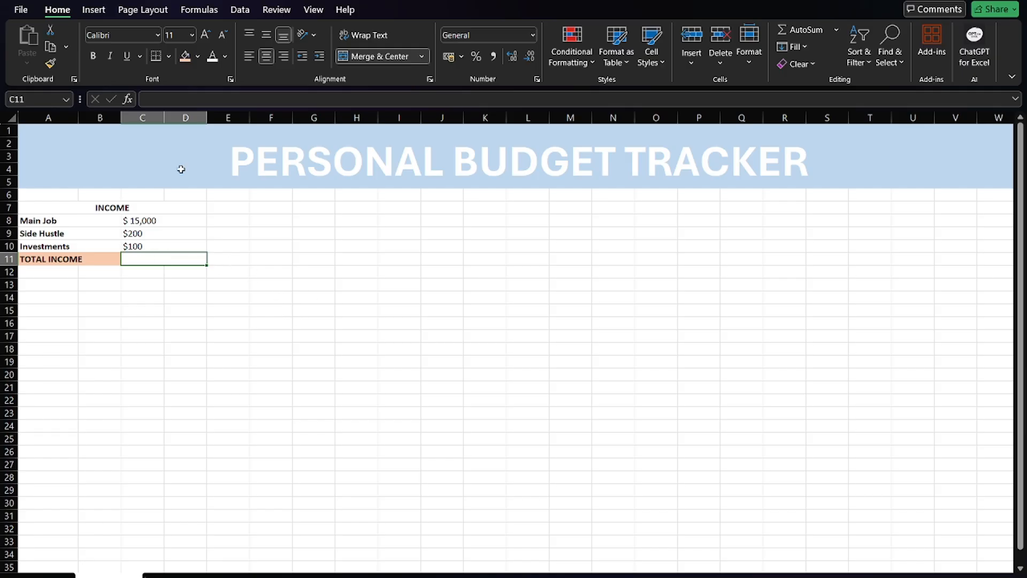
click(185, 57)
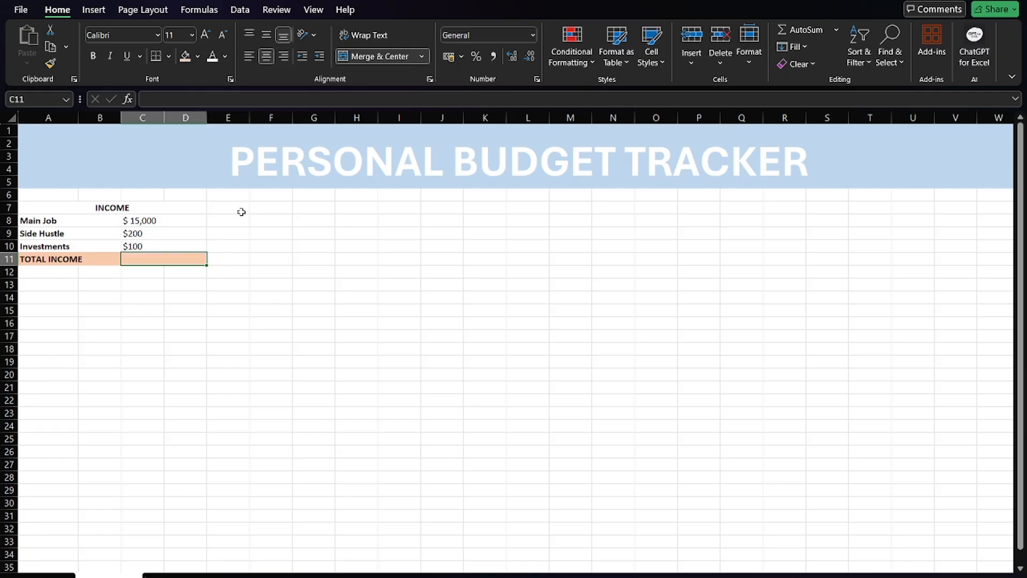
click(204, 312)
click(159, 271)
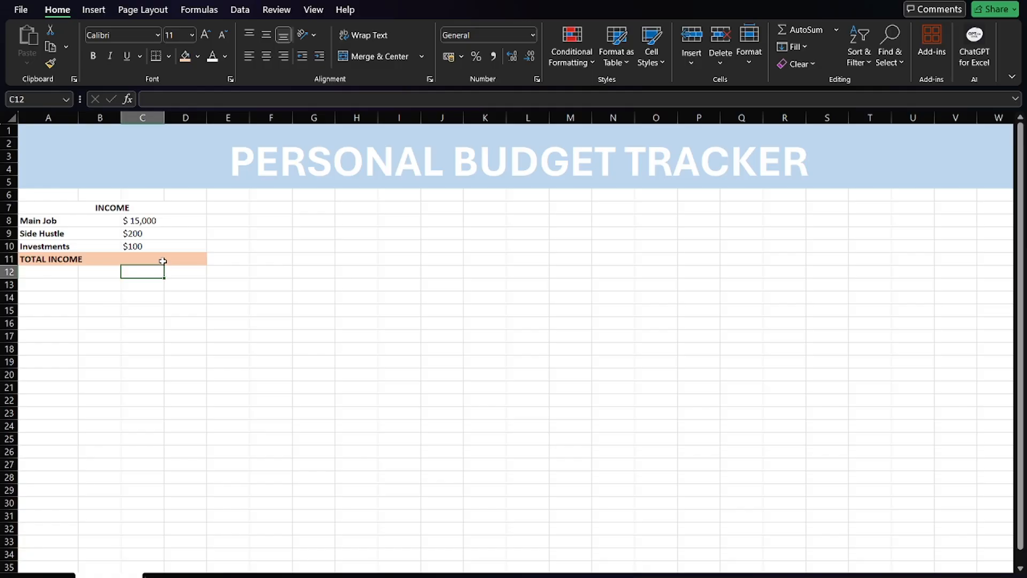
- Try to total the three income amounts in merged cell C11:D11 with the formula =C8+C9+C10
click(163, 261)
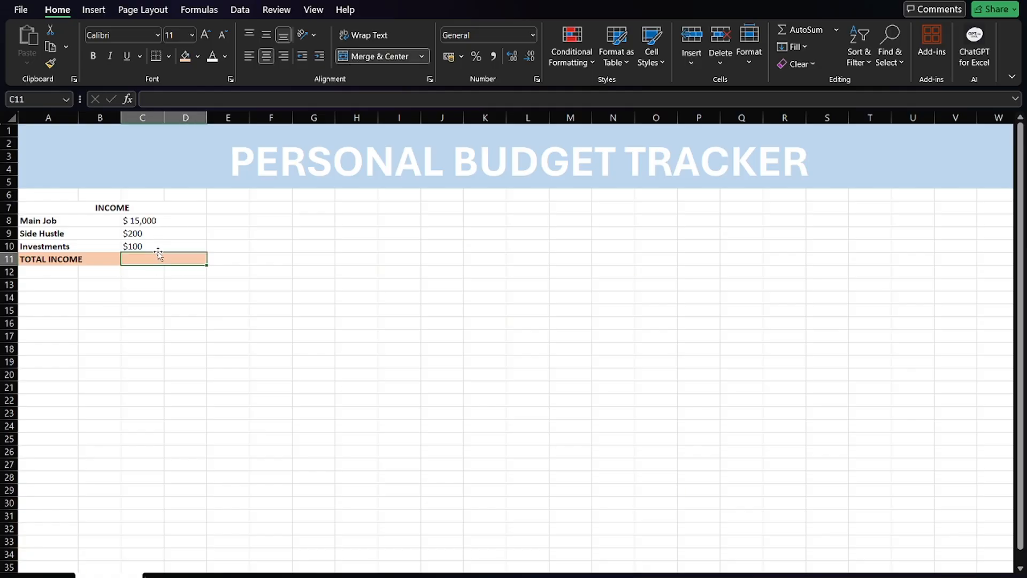
text(=)
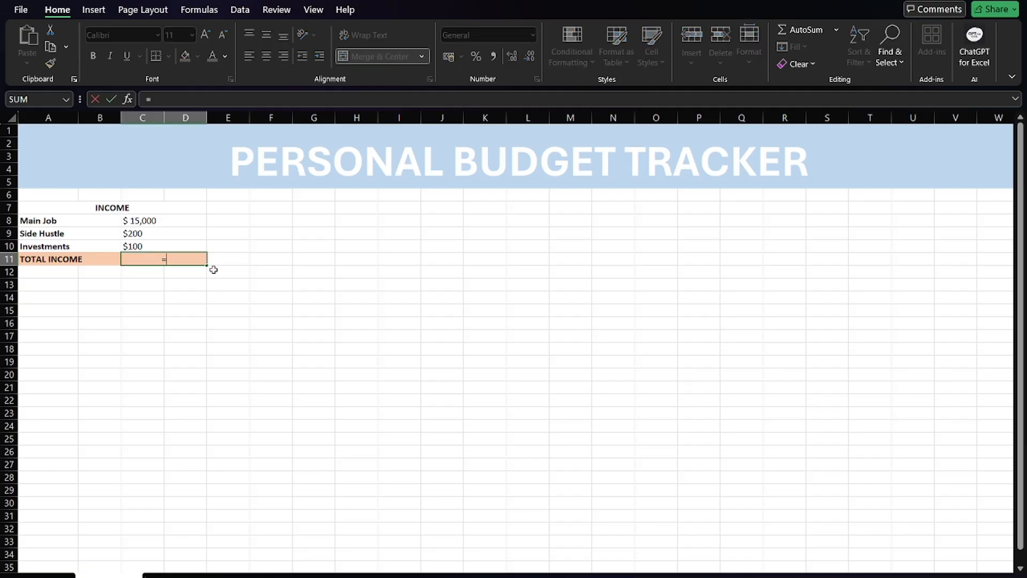
click(161, 218)
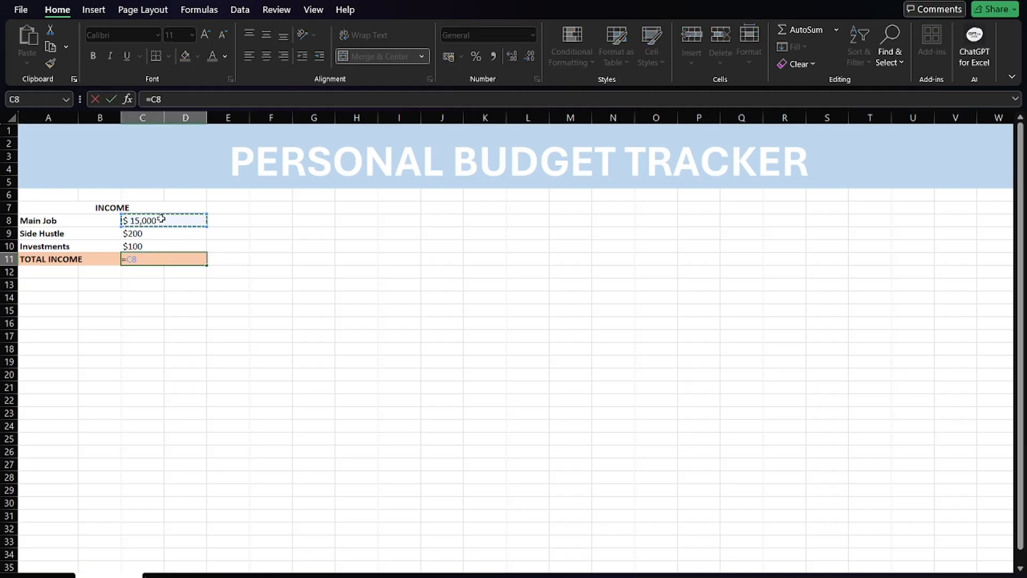
text(+)
click(154, 236)
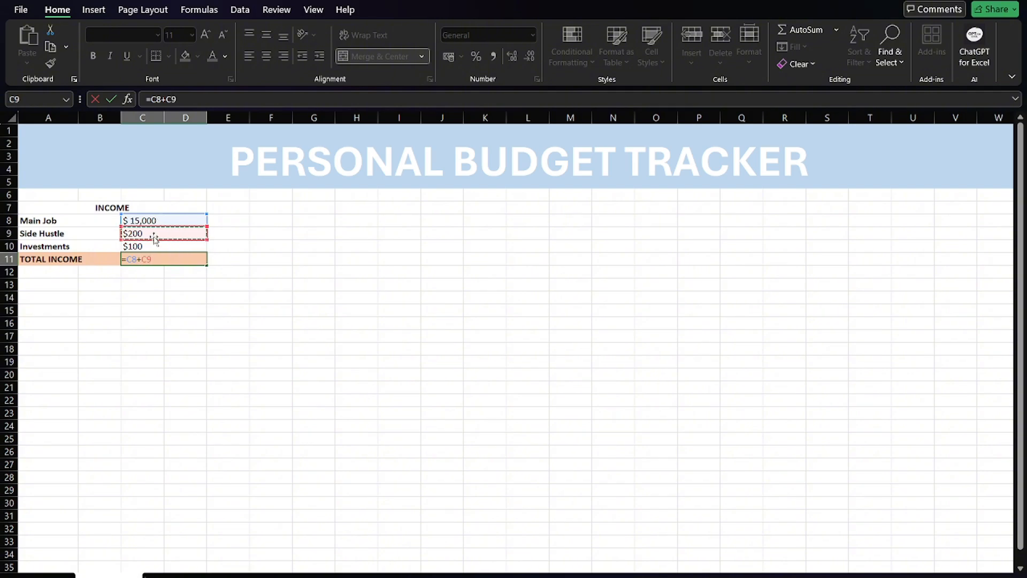
text(+)
click(157, 247)
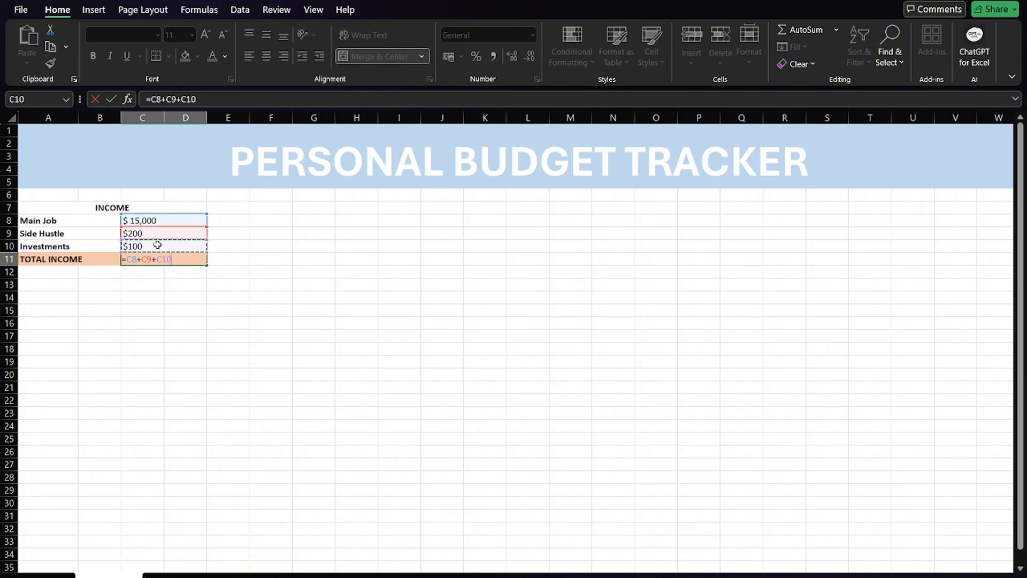
key(Return)
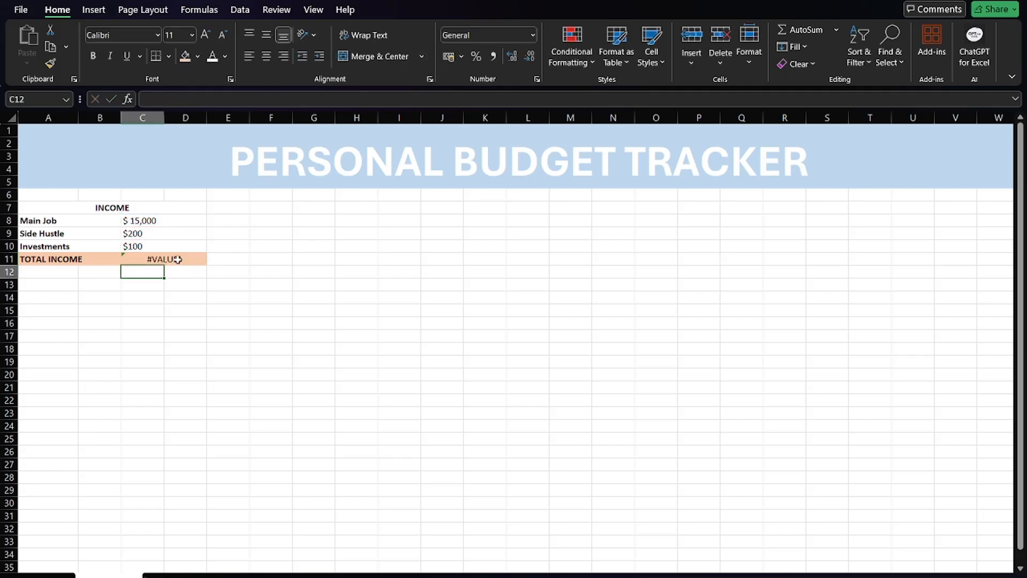
- Try replacing the total income formula in C11 with the range reference =C8:D10
double_click(178, 260)
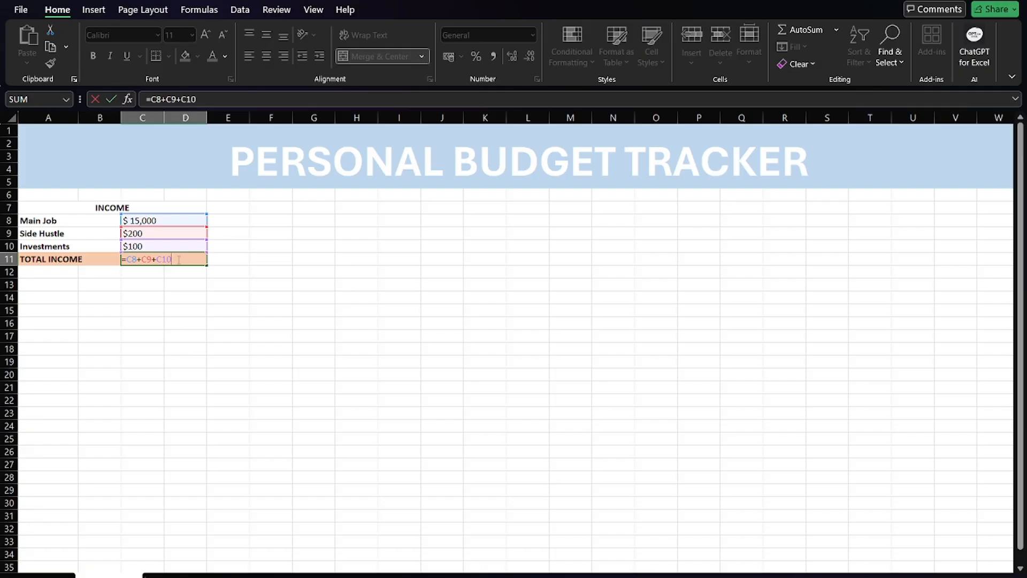
key(BackSpace)
key(BackSpace)
key(BackSpace)
key(BackSpace)
key(BackSpace)
key(BackSpace)
key(BackSpace)
key(BackSpace)
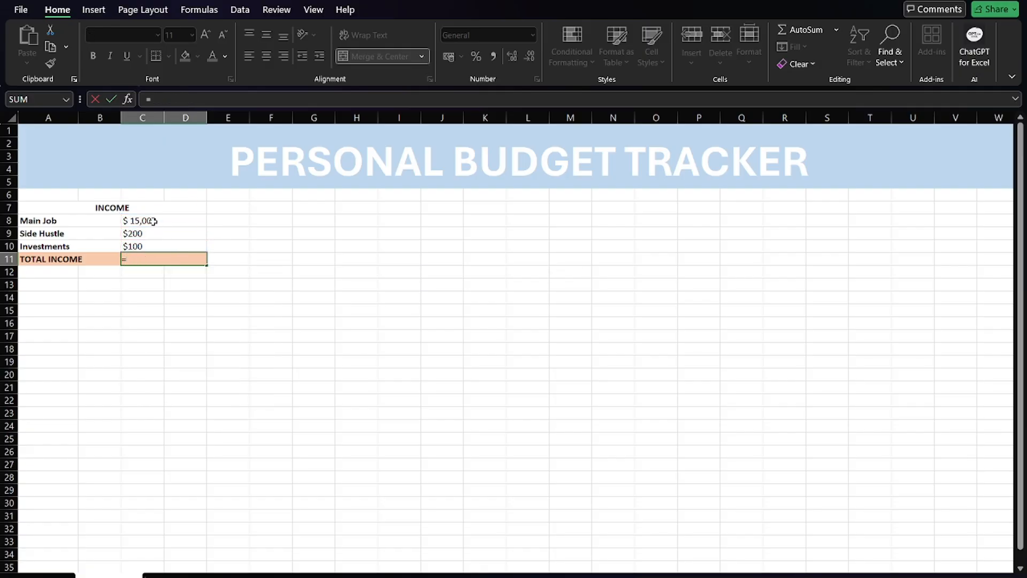
drag(153, 221, 150, 247)
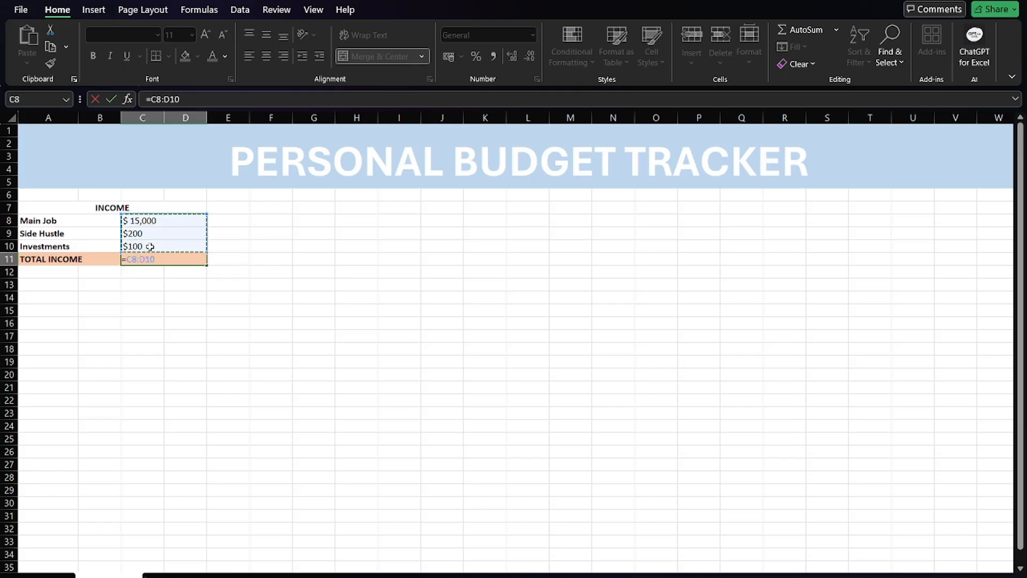
key(Return)
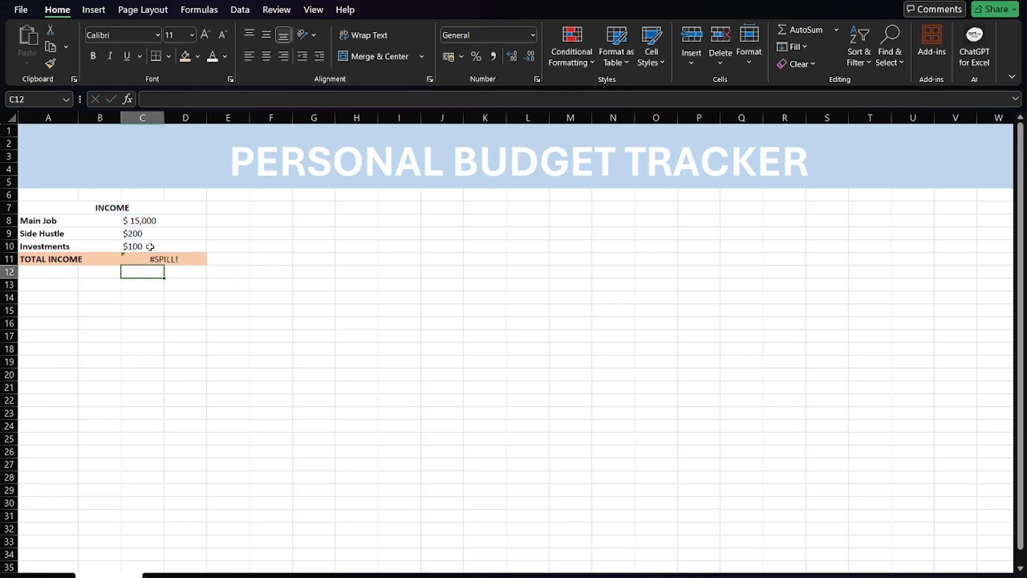
- Clear the range reference formula from the total income cell C11
click(151, 259)
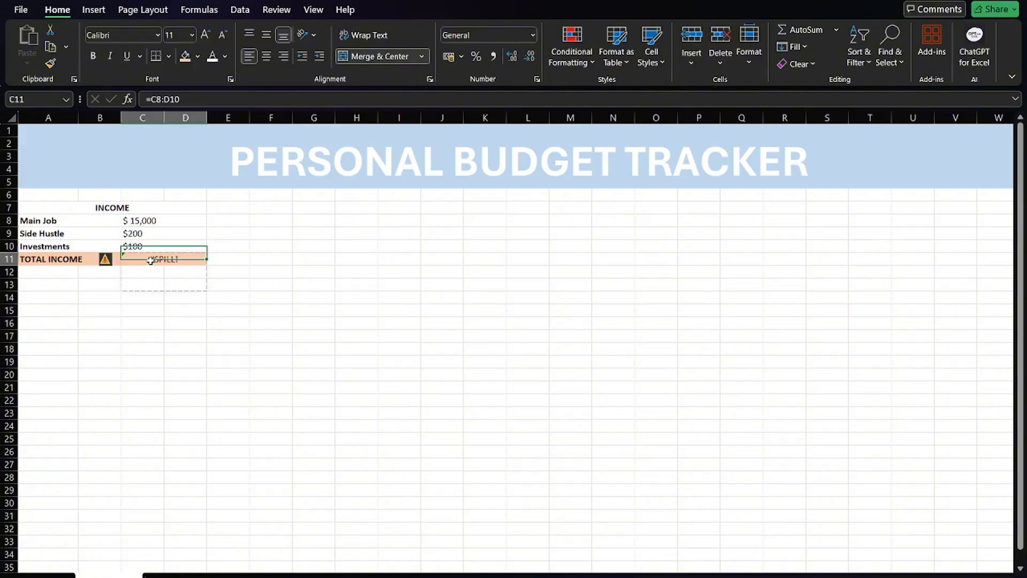
double_click(152, 259)
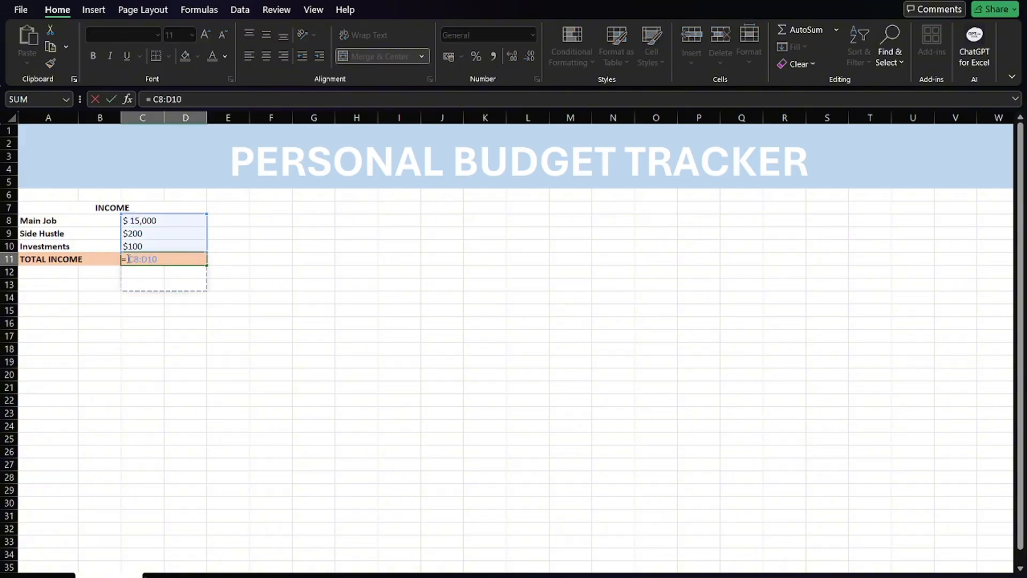
key(Return)
click(146, 261)
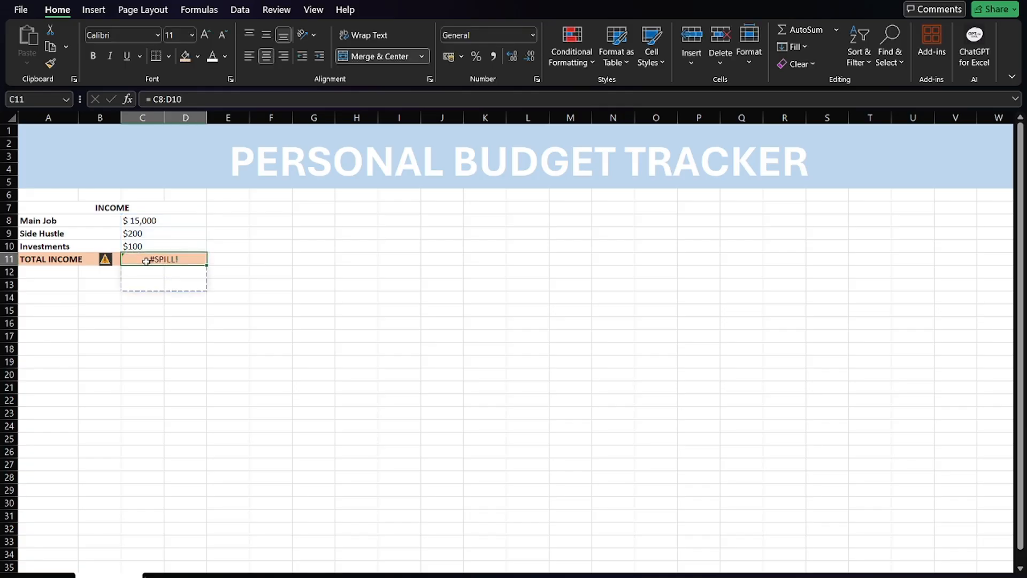
double_click(147, 261)
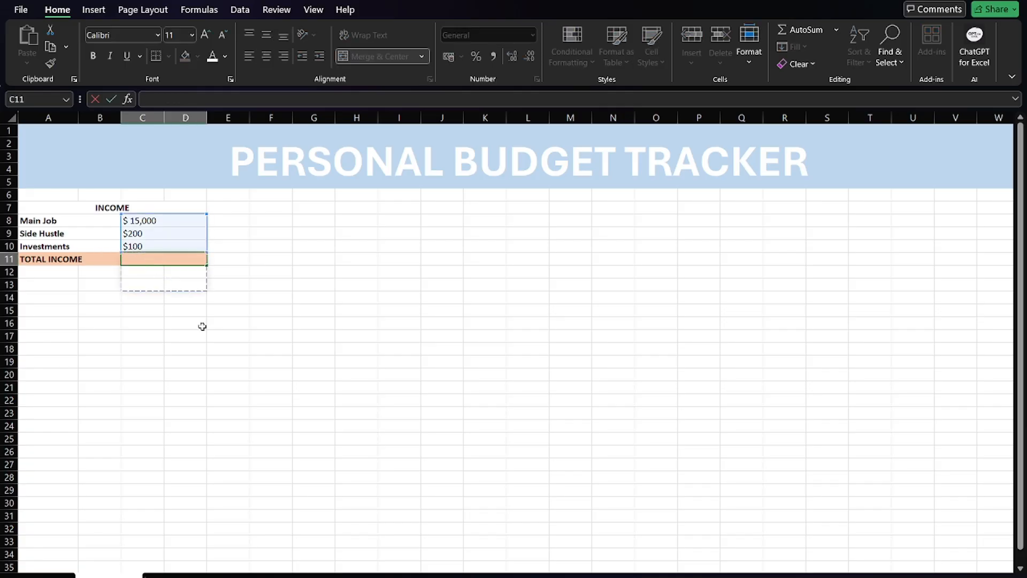
click(202, 326)
click(150, 255)
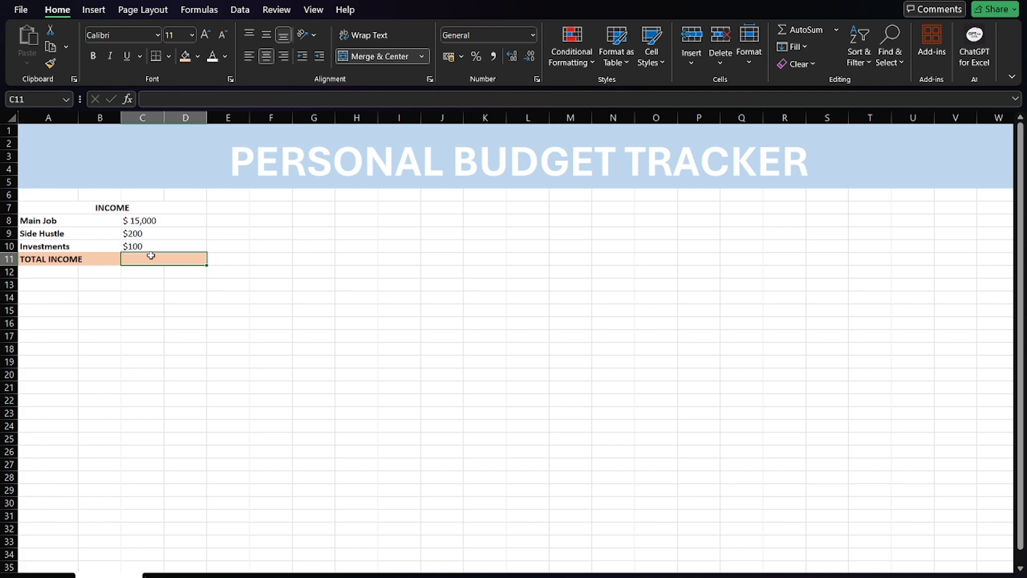
- Re-enter the income amounts without dollar signs: 15,000 for Main Job, 200 for Side Hustle and 100 for Investments
click(157, 224)
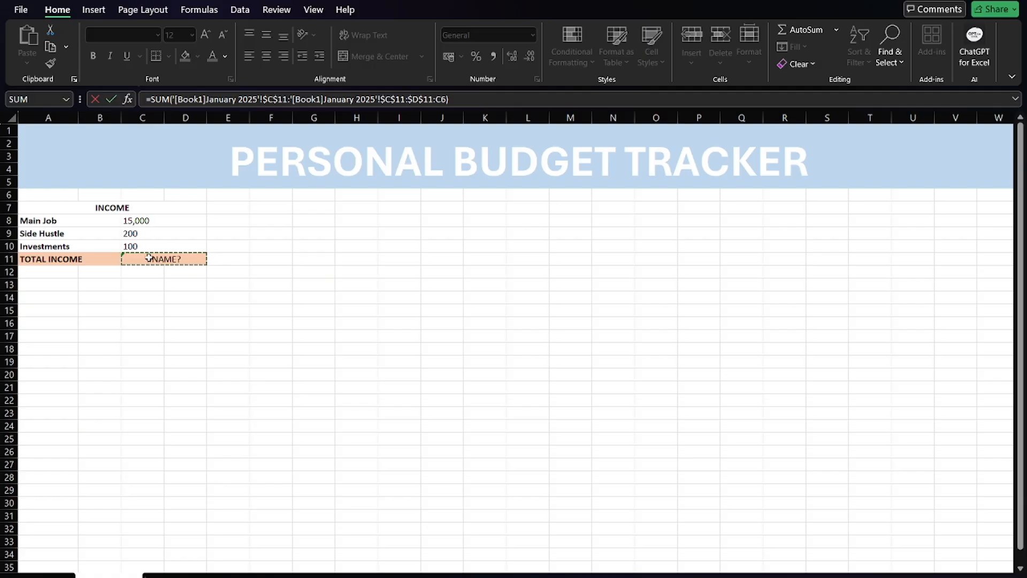
key(BackSpace)
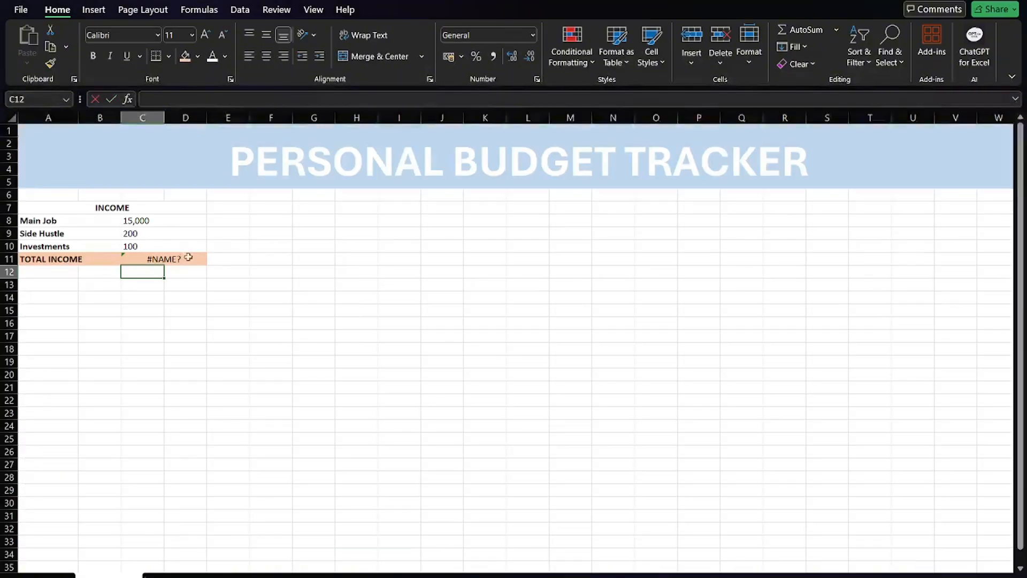
- Replace the contents of the total income cell C11 with the formula =SUM(C8:D10)
click(187, 258)
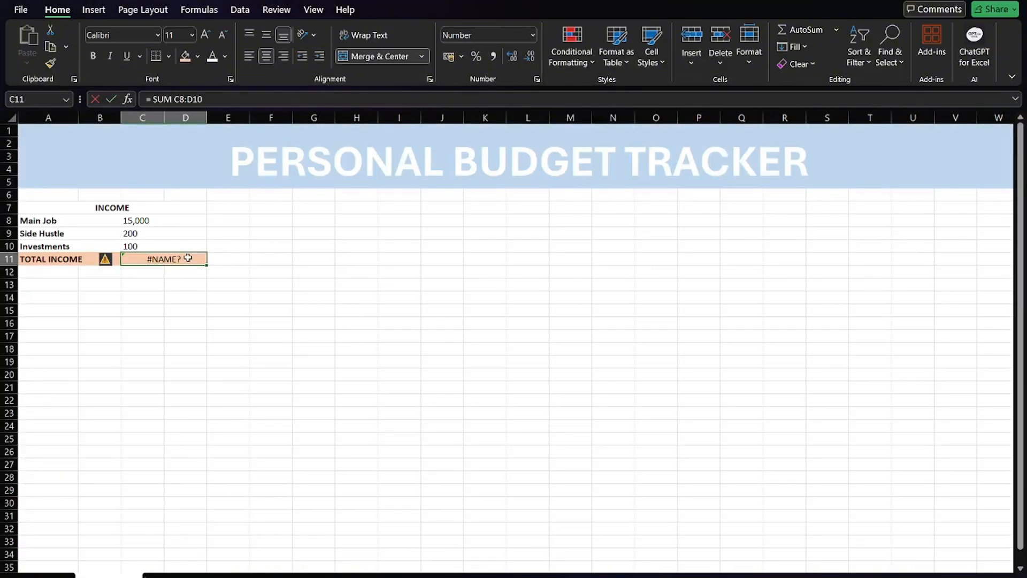
double_click(188, 258)
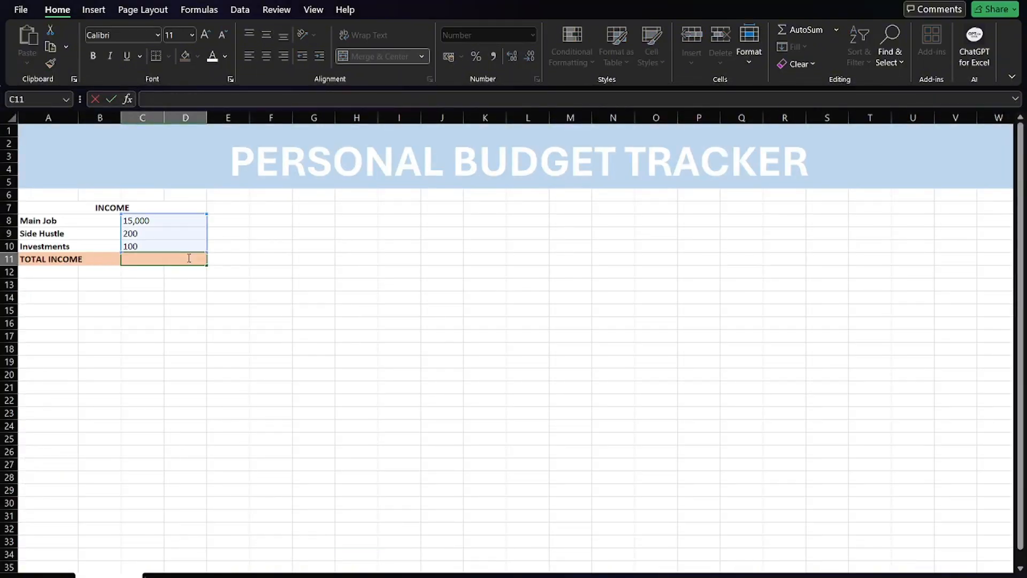
text(=SUM)
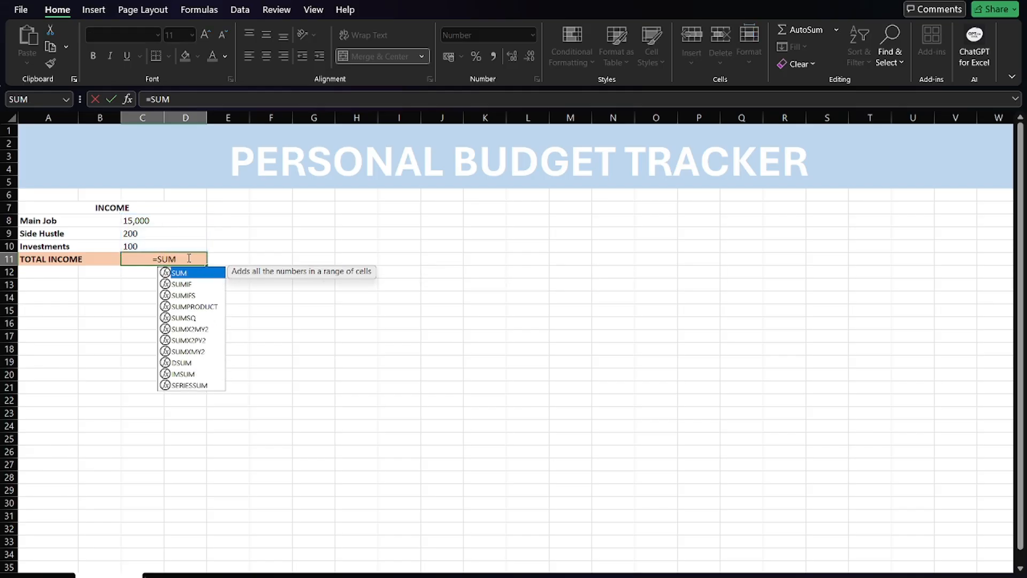
text(()
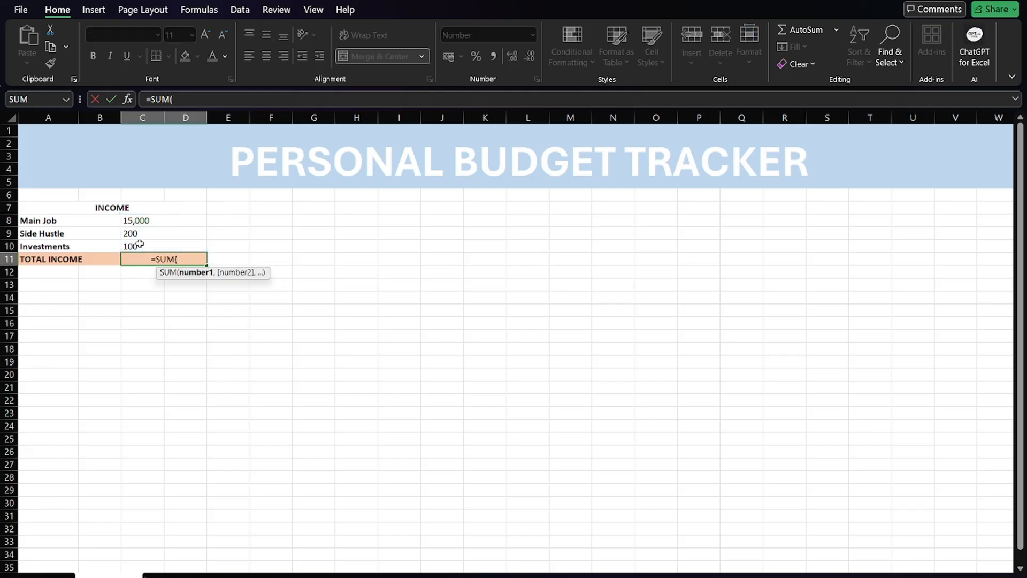
click(135, 220)
drag(134, 235, 137, 244)
text())
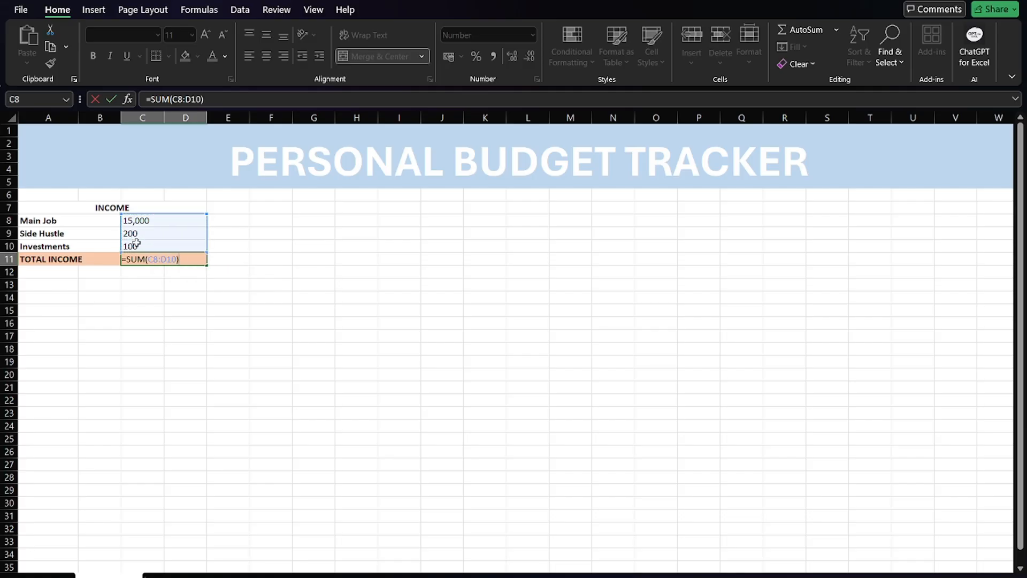
key(Return)
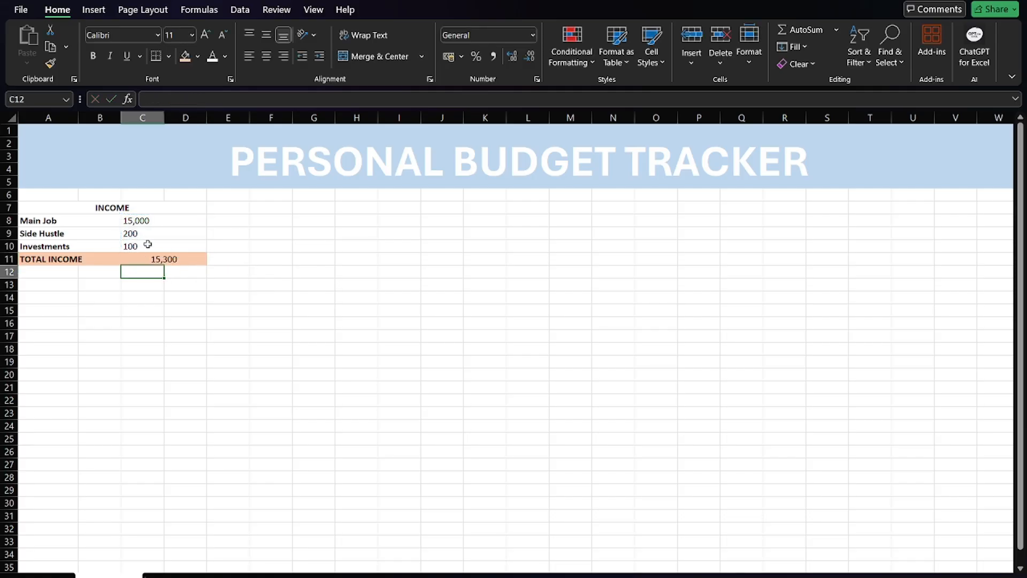
- Set the Main Job income amount in C8 to 17,000
click(163, 221)
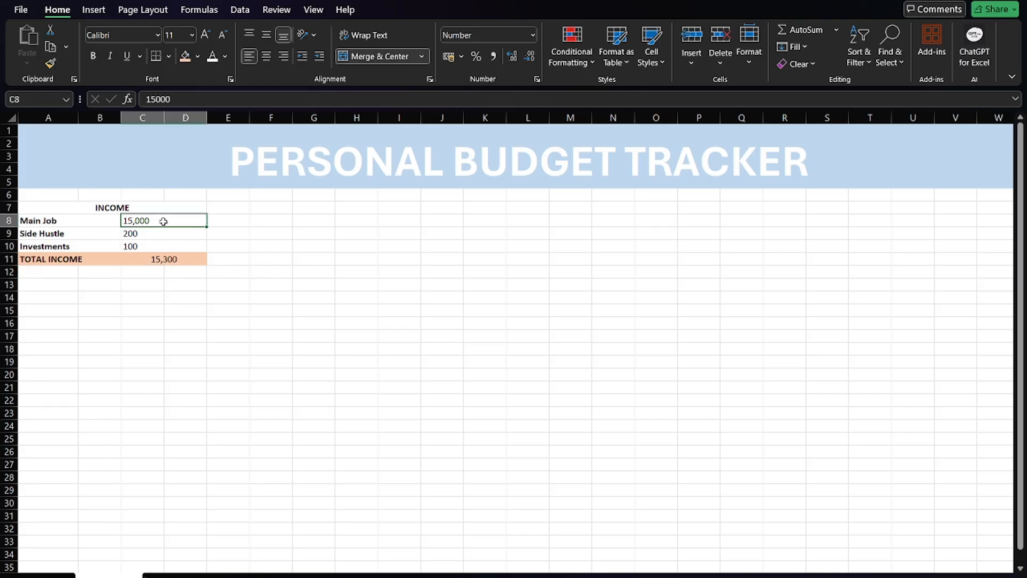
key(BackSpace)
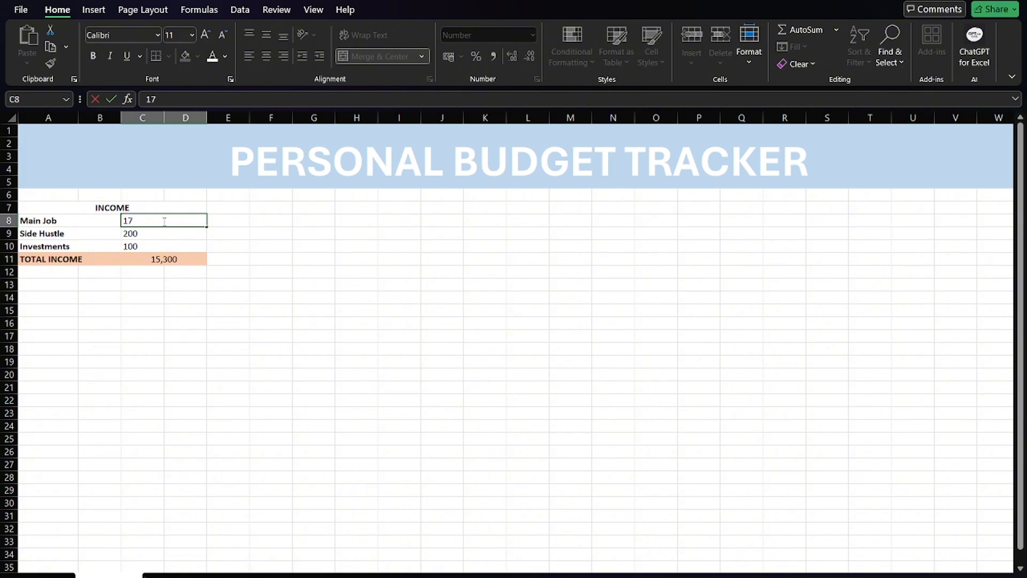
text(17000)
key(Return)
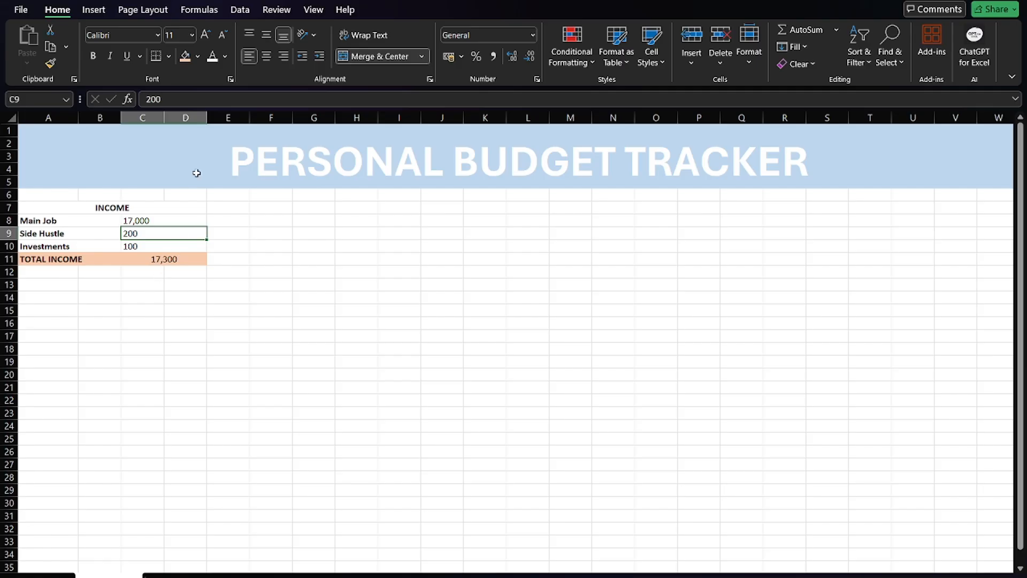
click(45, 272)
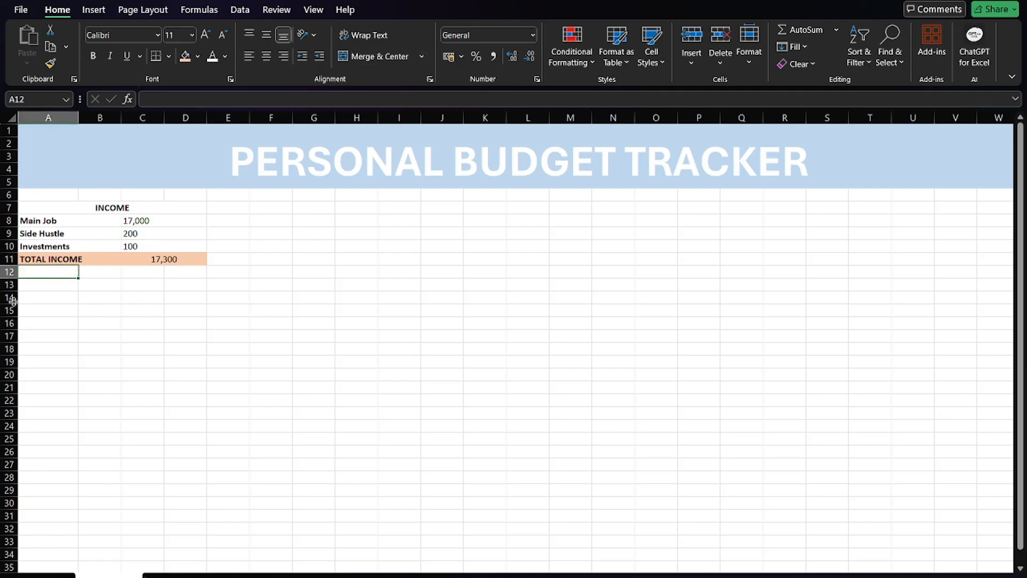
click(64, 298)
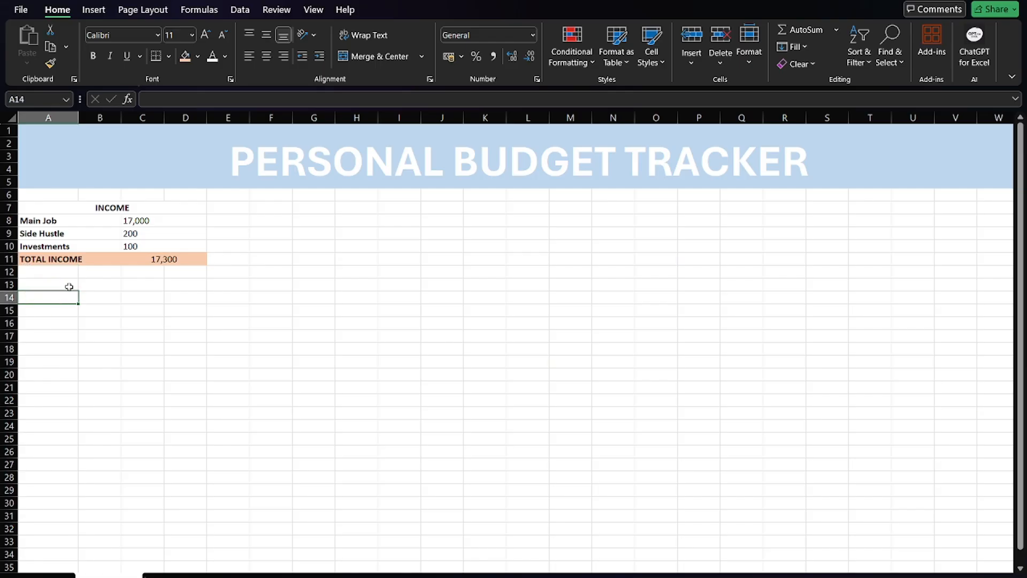
click(68, 283)
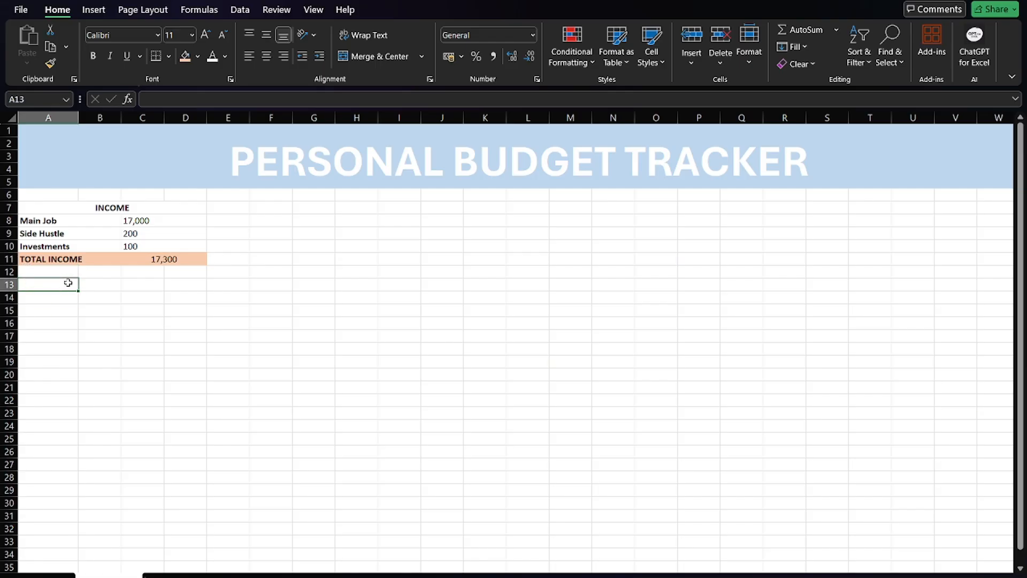
click(288, 209)
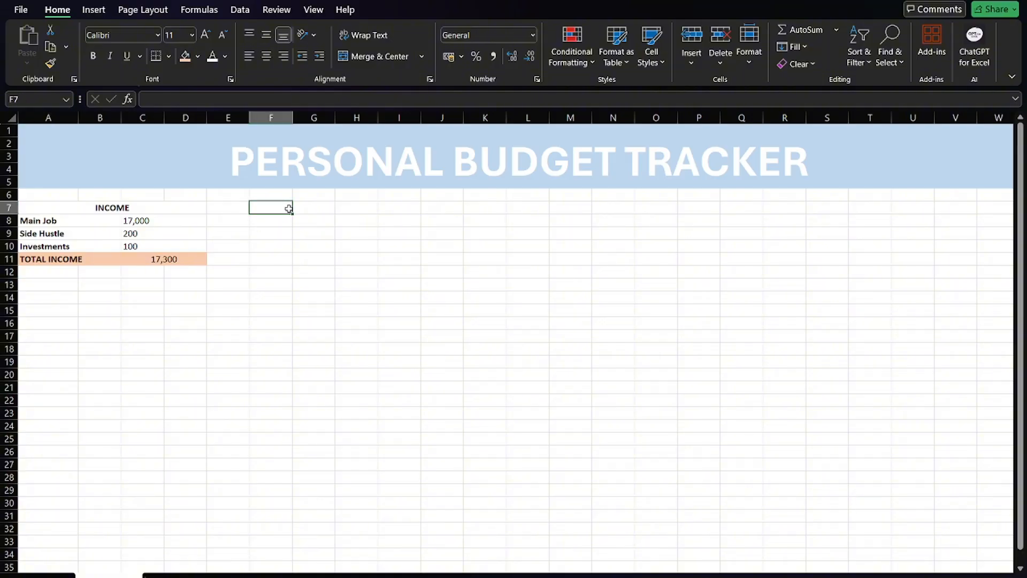
- Merge and center cells G7:I7 and try to extend the merged cell into column J
drag(315, 207, 401, 207)
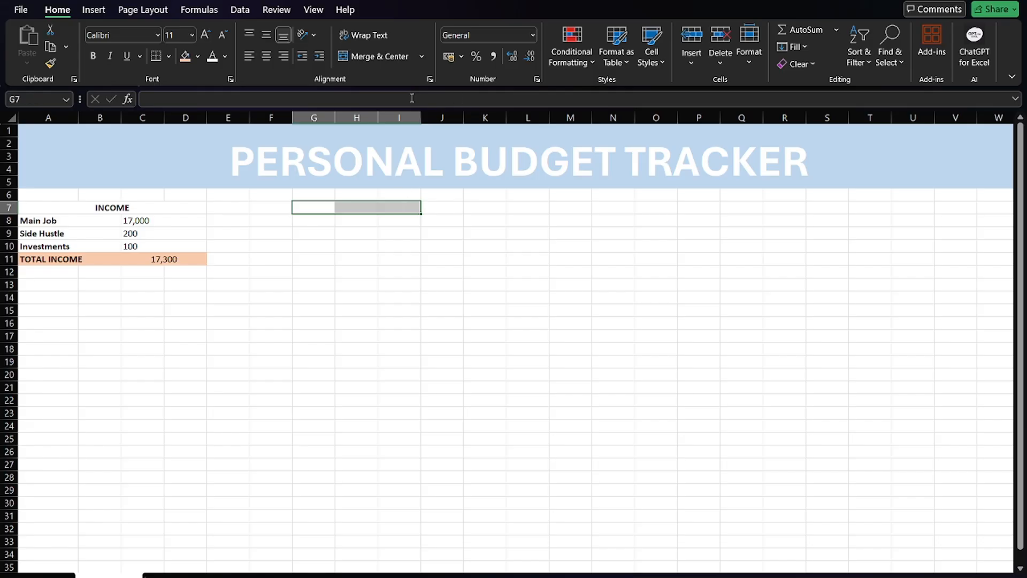
click(366, 56)
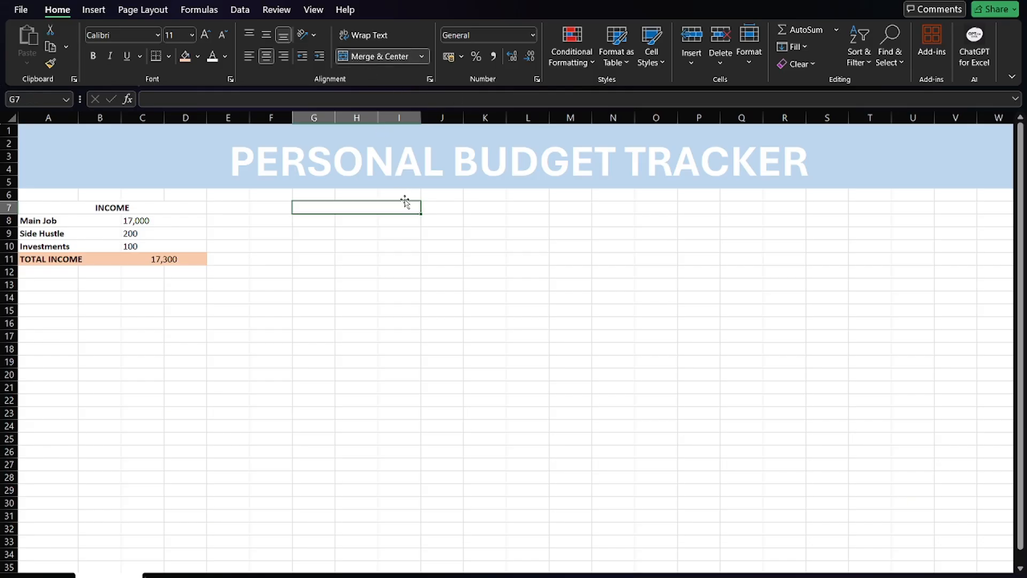
drag(422, 210, 452, 209)
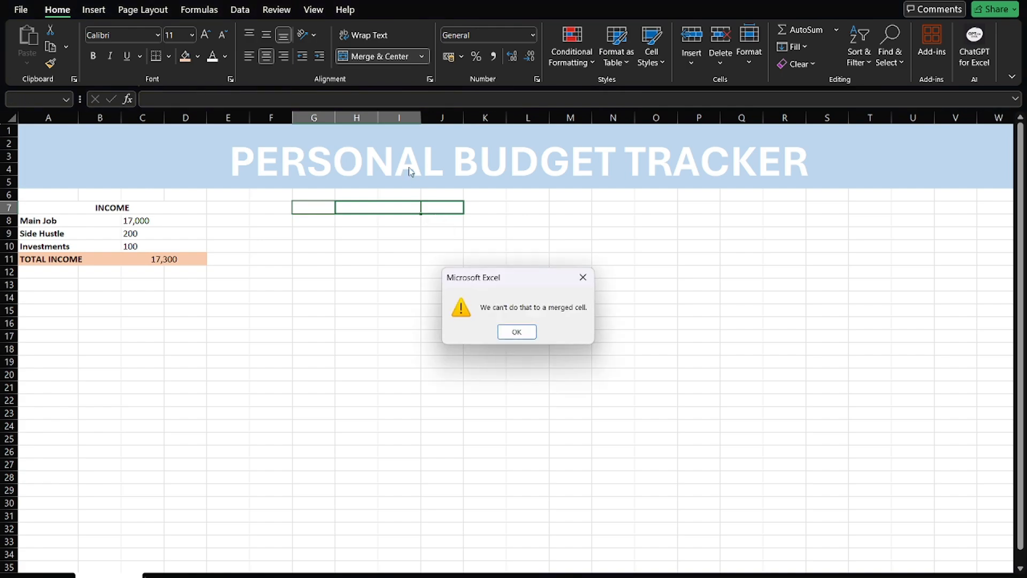
click(583, 277)
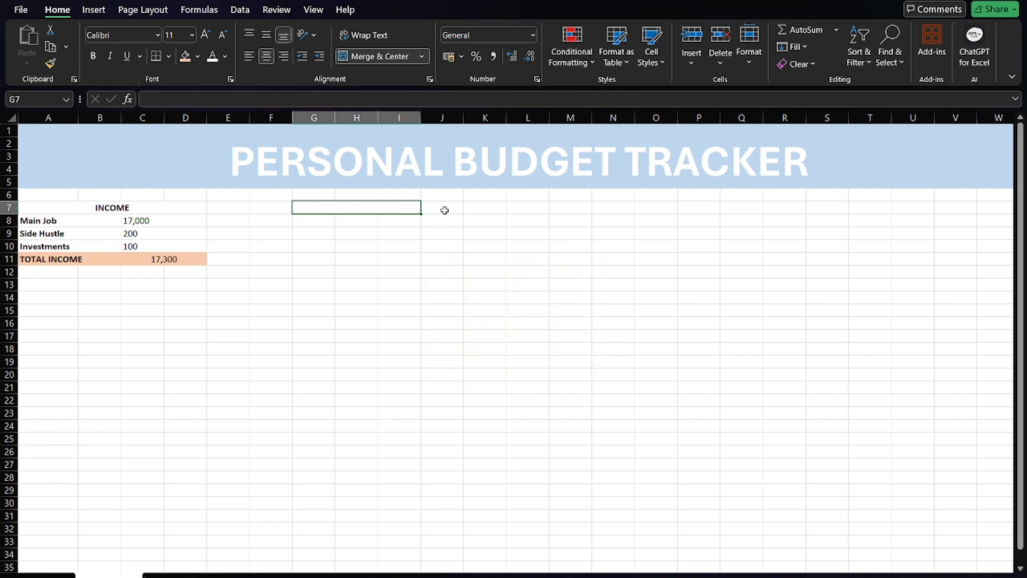
- Merge and center cells G7:K7 and enter the section heading Bills
mouse_move(411, 208)
mouse_down()
mouse_move(520, 208)
mouse_move(492, 206)
mouse_up()
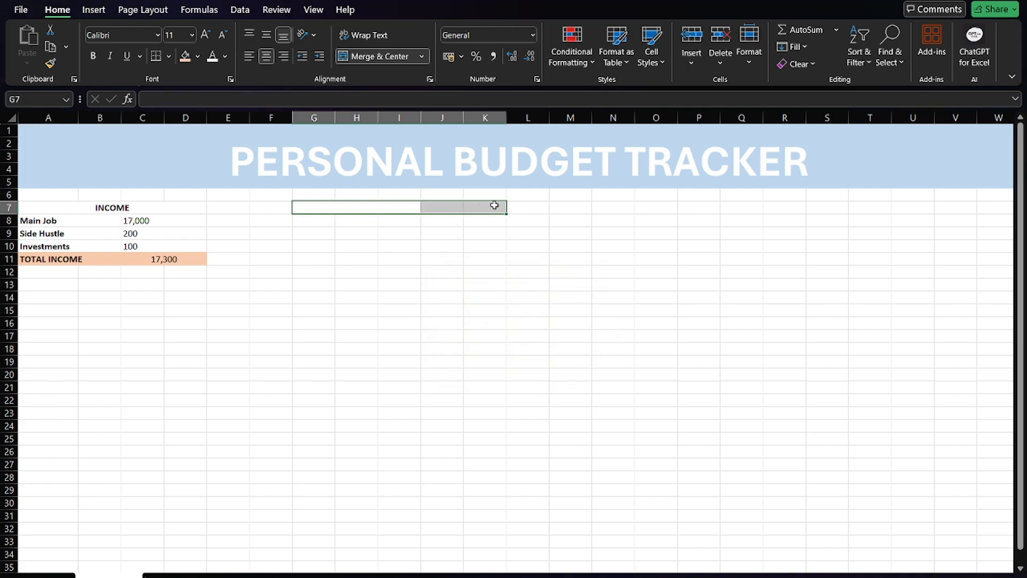
click(367, 63)
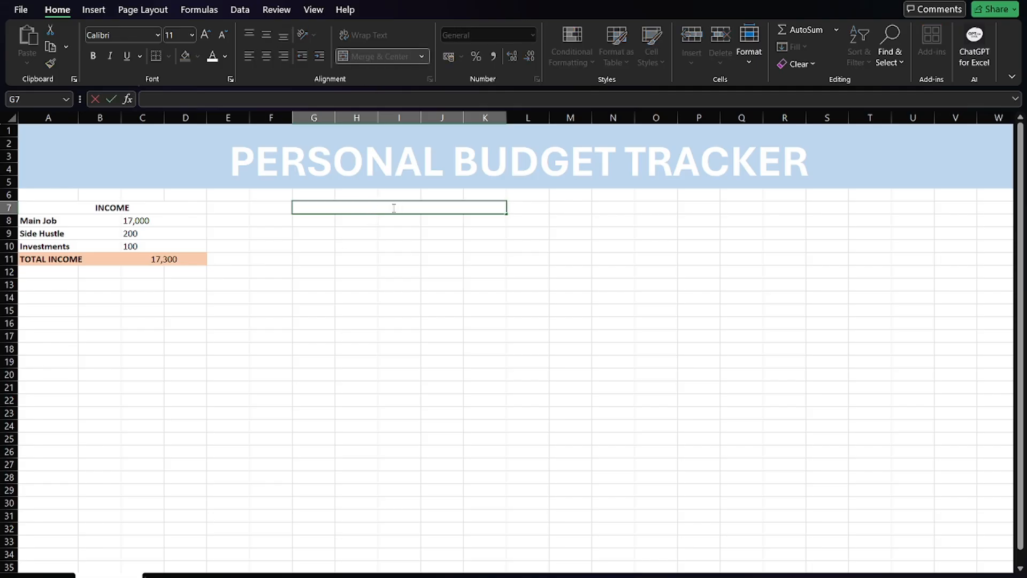
text(Monthly)
key(BackSpace)
key(BackSpace)
key(BackSpace)
key(BackSpace)
key(BackSpace)
key(BackSpace)
key(BackSpace)
text(Bills)
key(Return)
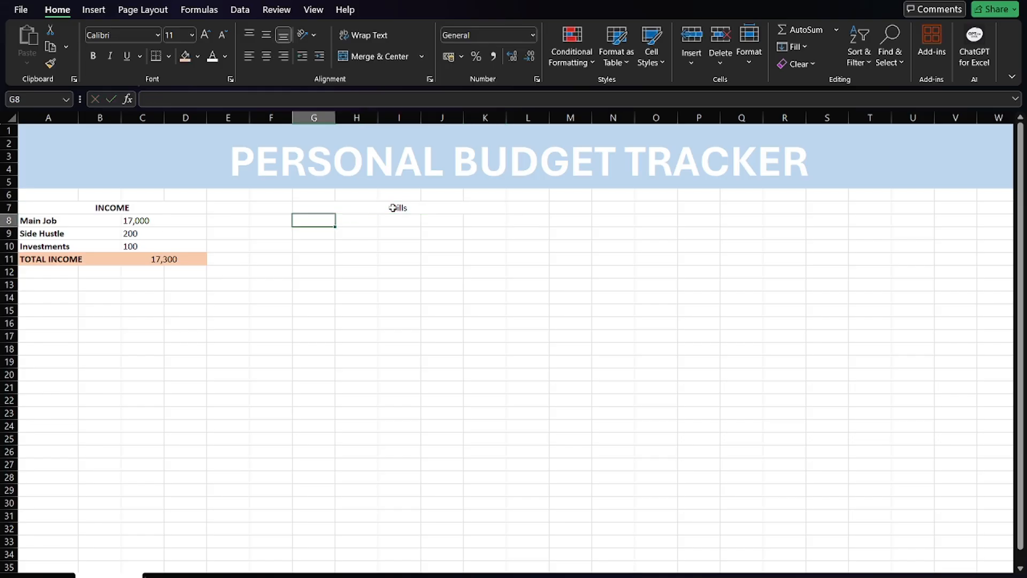
- Rewrite the section heading in G7 in capitals as BILLS and make it bold
click(393, 208)
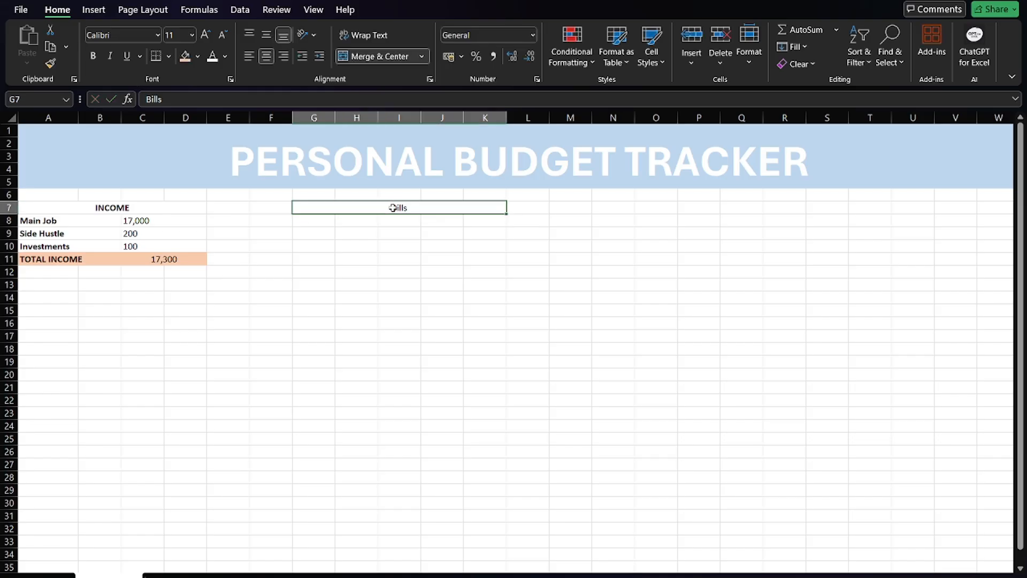
double_click(396, 208)
double_click(399, 207)
text(BILLS)
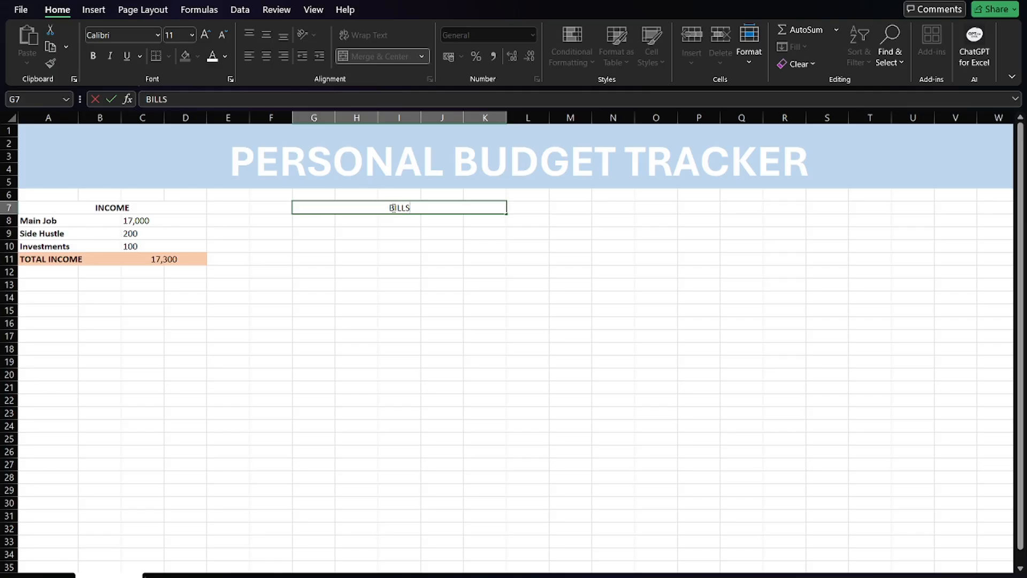
key(Return)
click(392, 207)
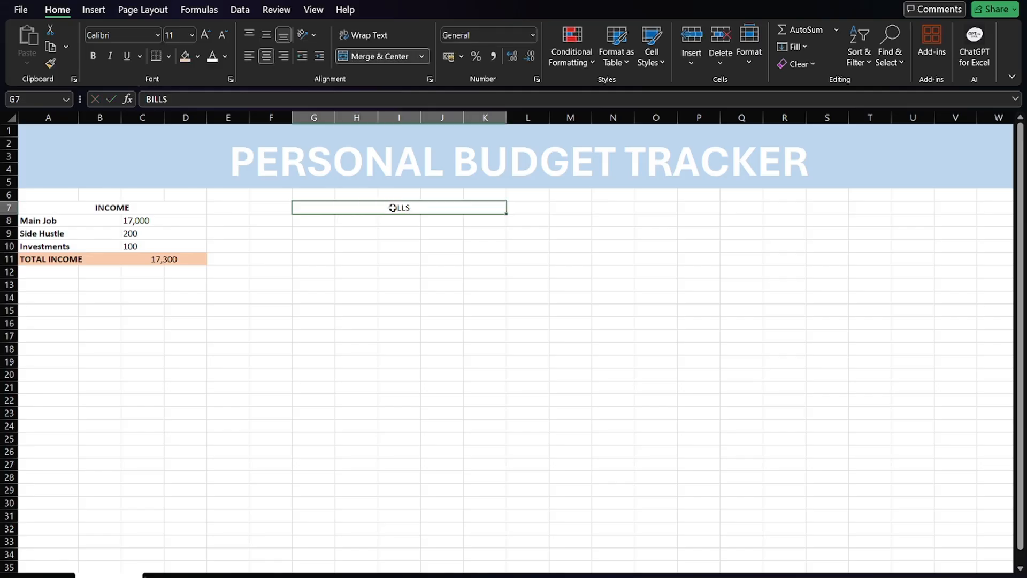
click(94, 57)
- Merge and center G8:I8 under the BILLS heading and repeat the merged layout across columns G to I in rows 9 to 11
drag(320, 220, 384, 225)
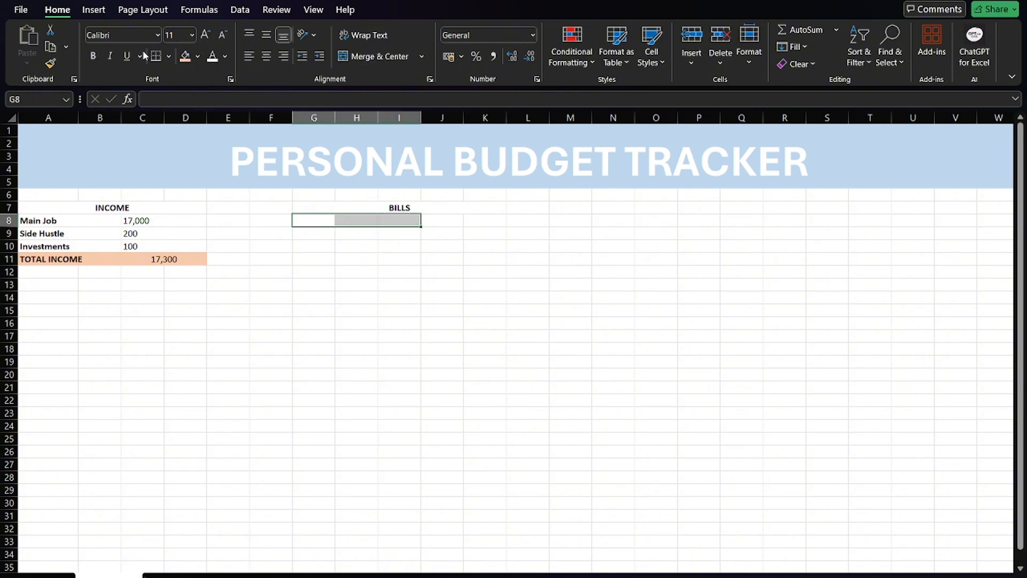
click(367, 58)
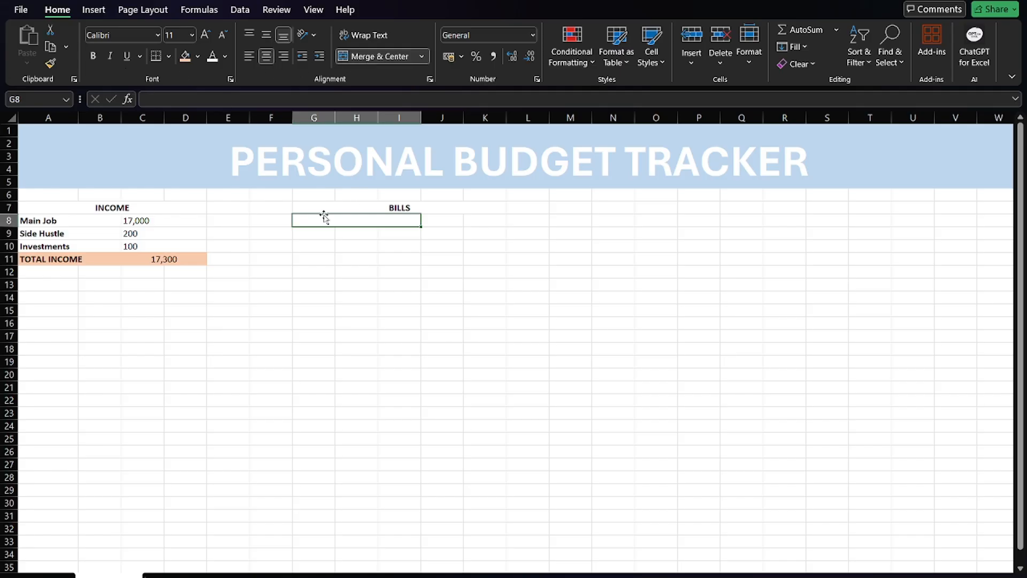
drag(306, 227, 382, 219)
click(307, 235)
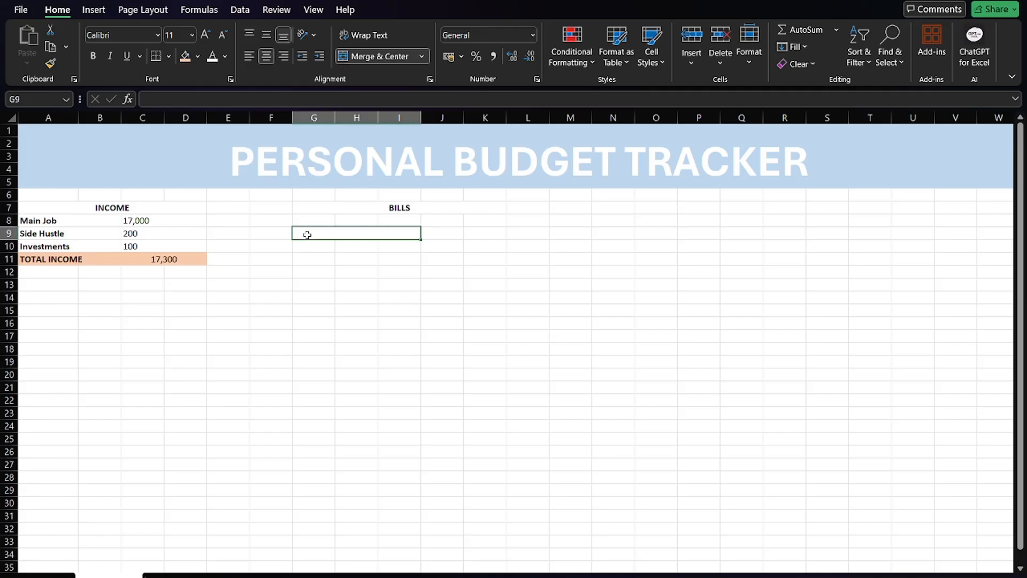
key(ctrl+c)
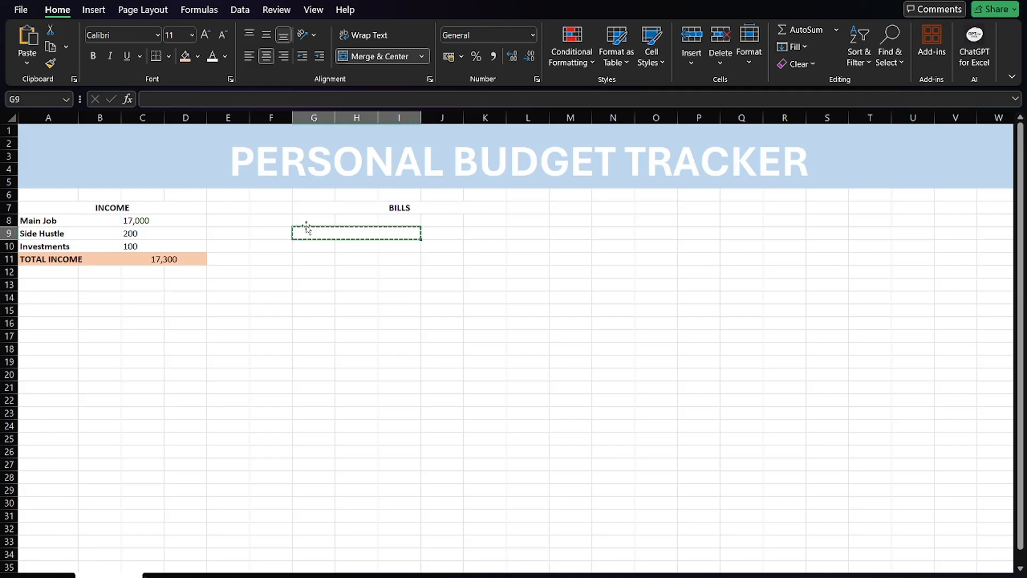
click(300, 220)
key(ctrl+v)
click(301, 255)
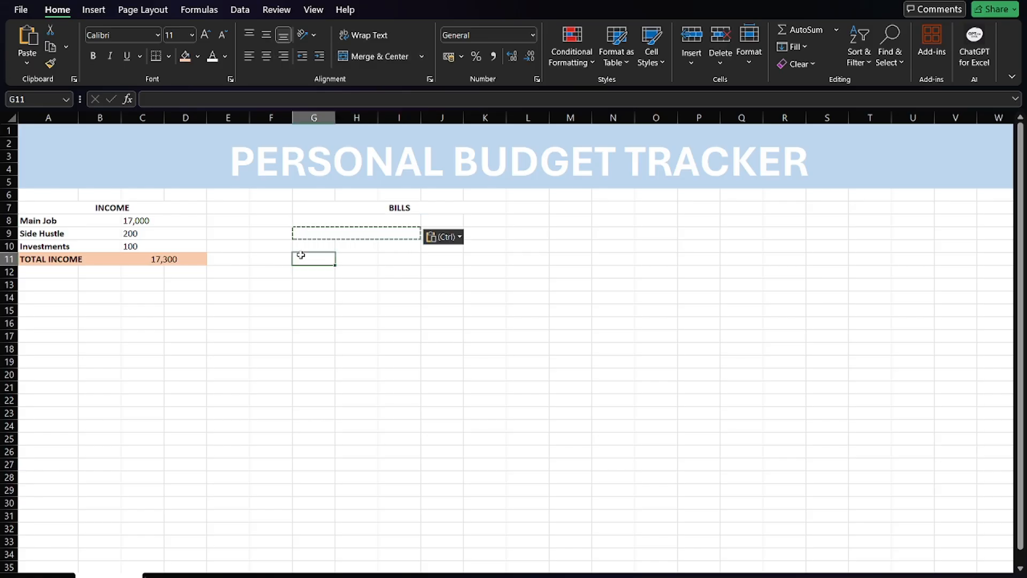
key(ctrl+v)
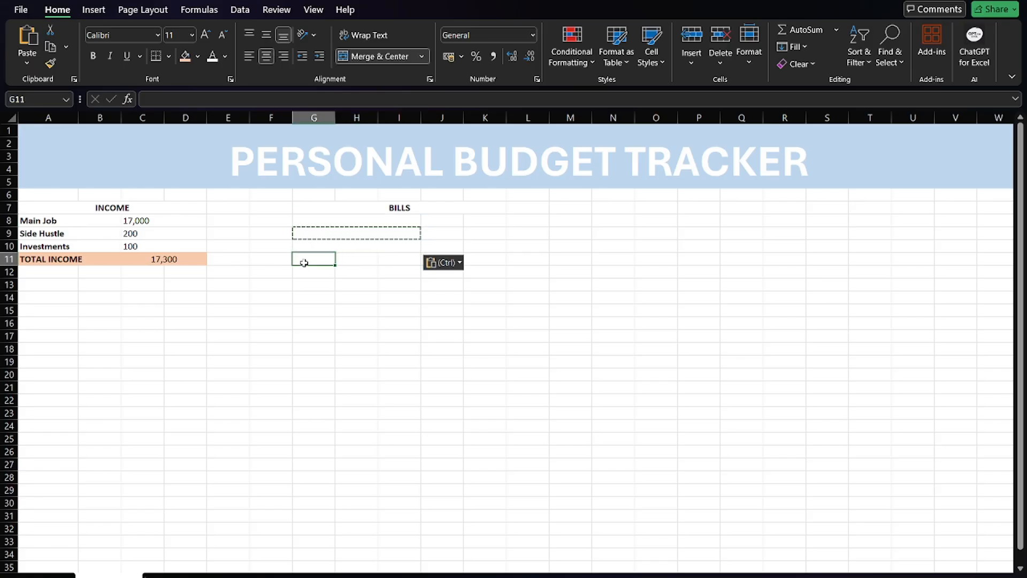
key(ctrl+c)
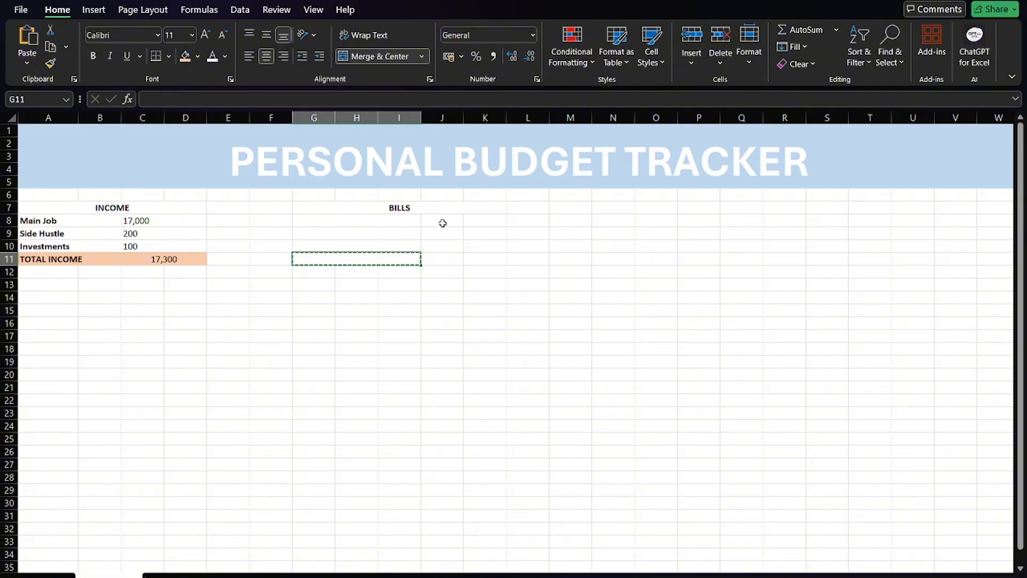
- Merge and center J8:K8 for the bill amounts and copy the merged cell into rows 9, 10 and 11
drag(442, 222, 477, 220)
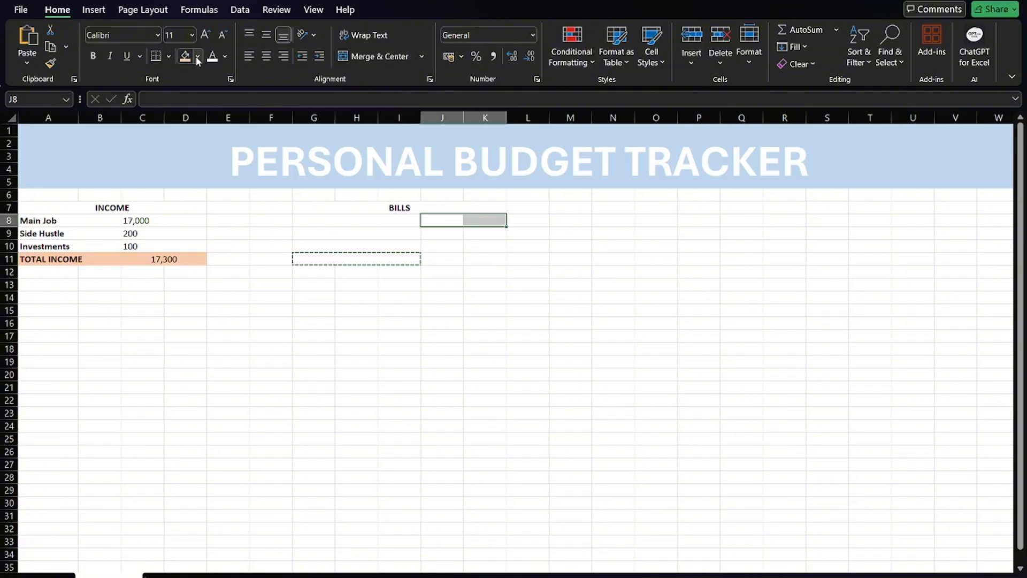
click(348, 53)
key(ctrl+c)
scroll(397, 119, down, 1)
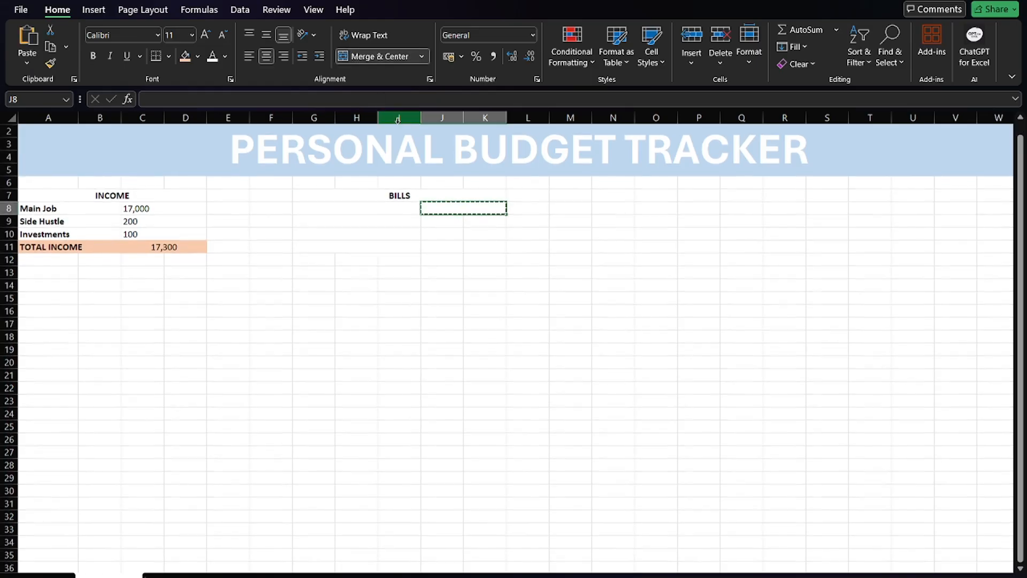
click(452, 221)
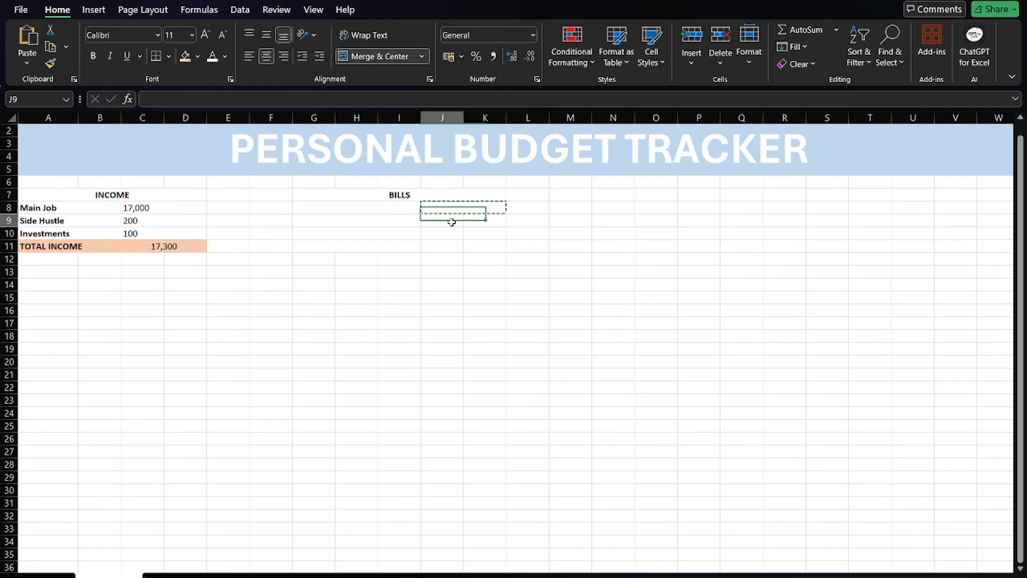
key(ctrl+v)
click(448, 234)
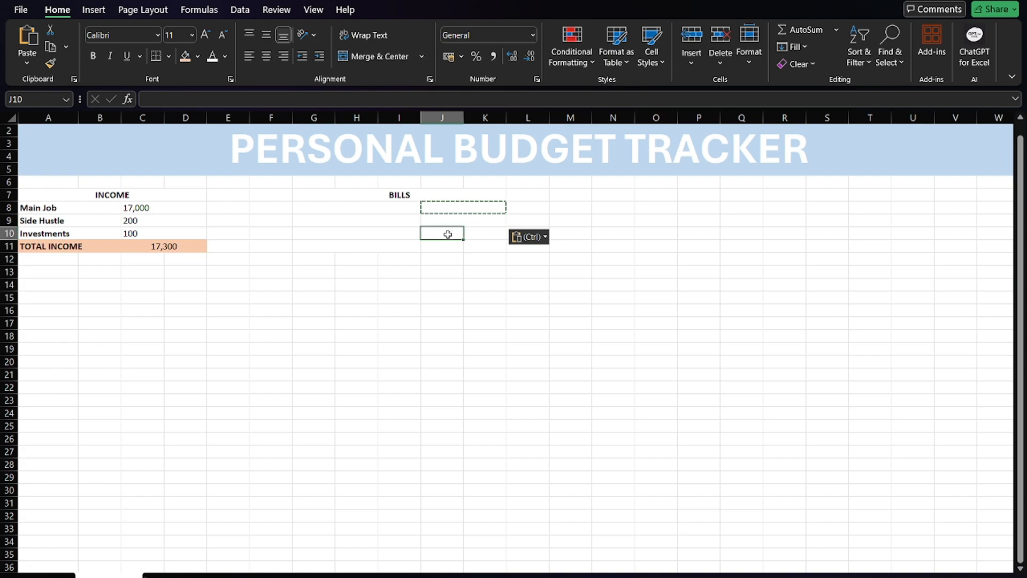
key(ctrl+v)
click(444, 246)
key(ctrl+v)
click(486, 289)
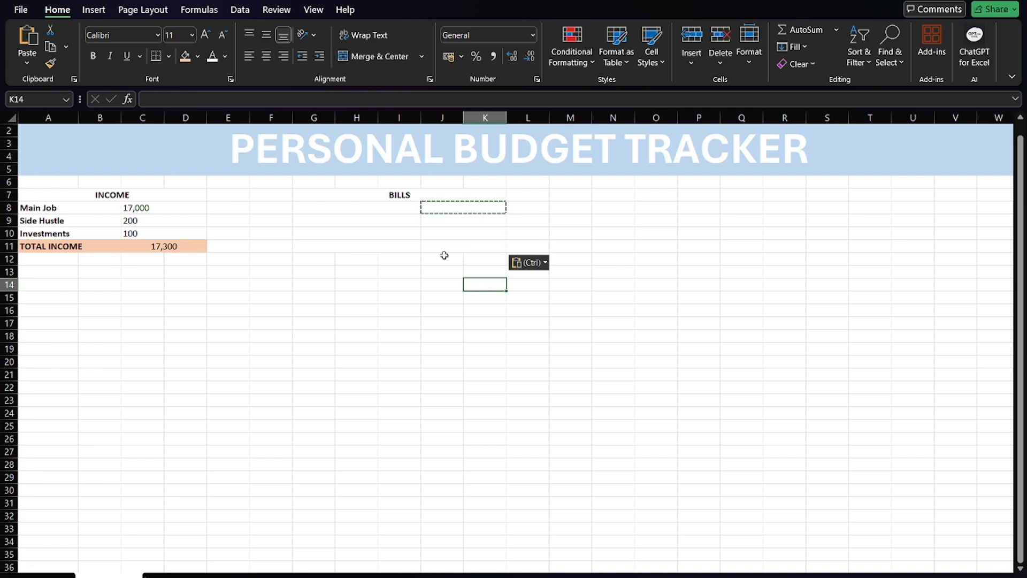
- Enter the bill names Electricity, Water and Internet/Cable in G8, G9 and G10
drag(313, 208, 396, 206)
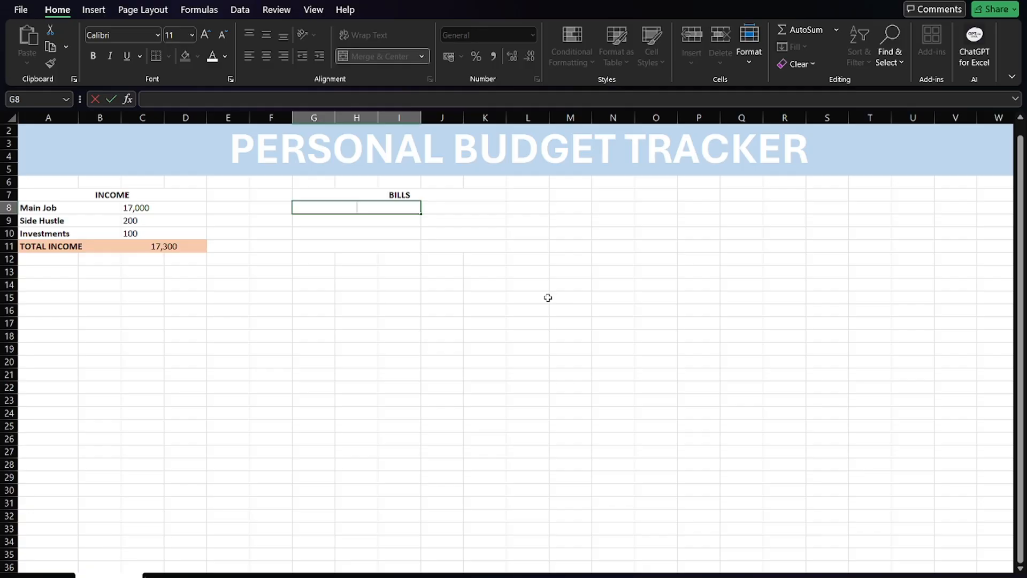
text(Electricity)
key(Return)
text(Water)
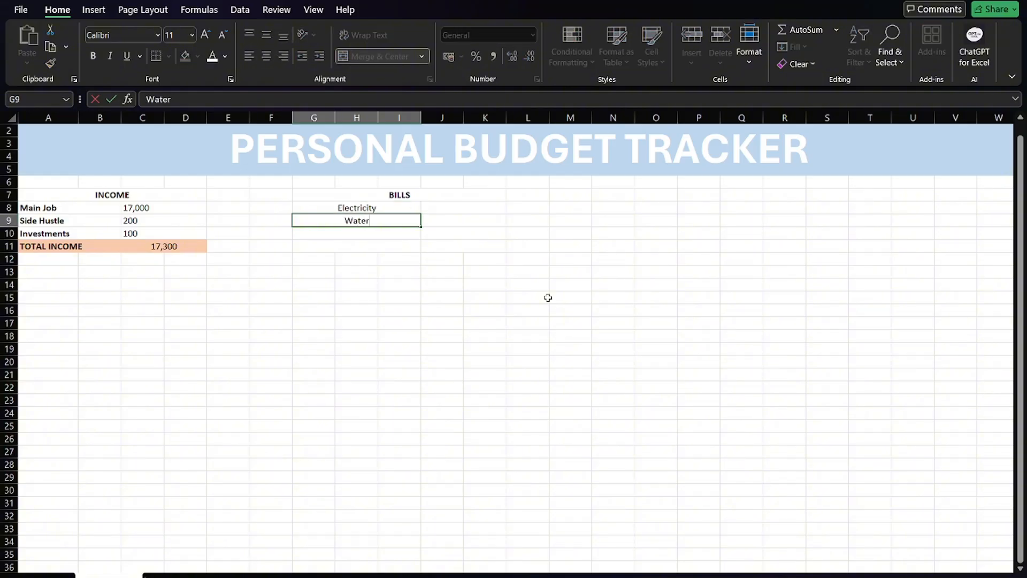
key(Return)
text(Internet.)
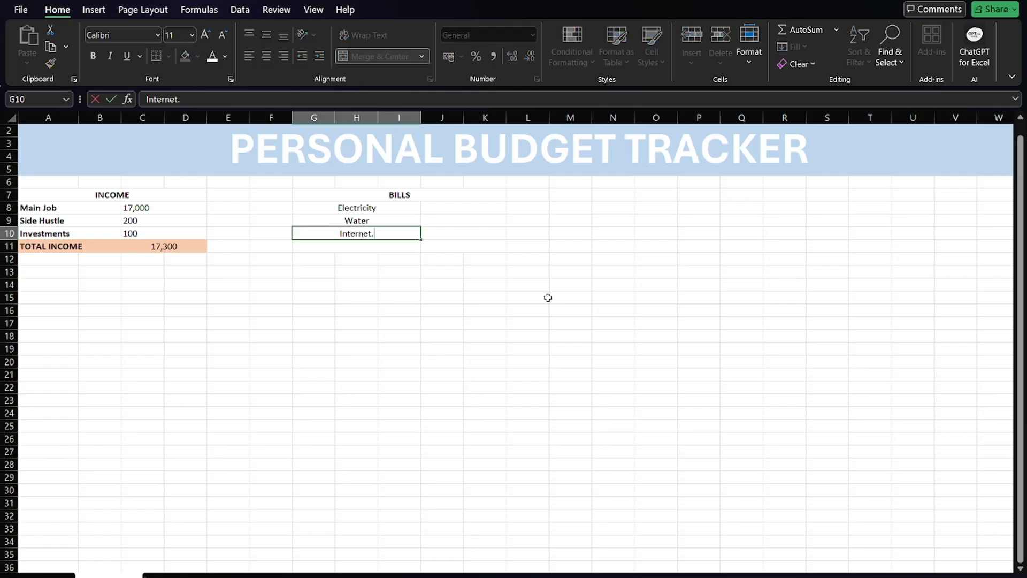
key(BackSpace)
text(/Cab;)
key(BackSpace)
text(le)
- Enter 2,000 as the Electricity bill amount in J8
click(452, 205)
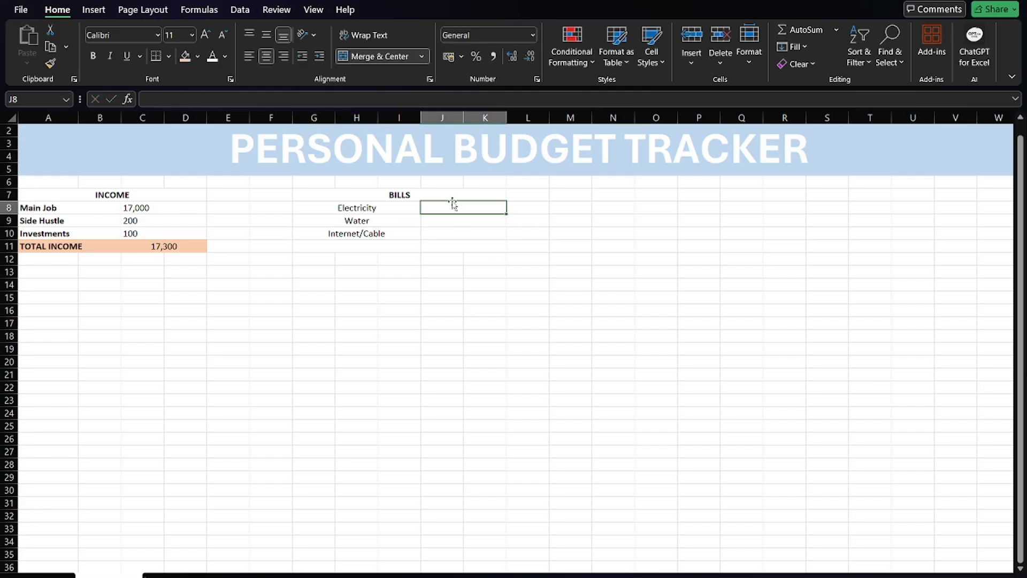
text(10)
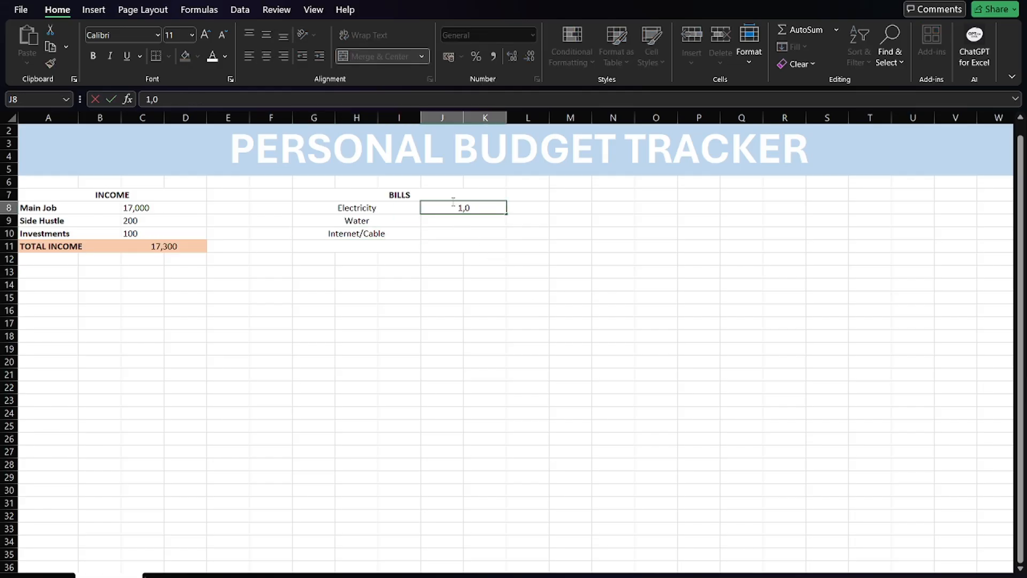
key(BackSpace)
text(000)
key(Return)
text(\)
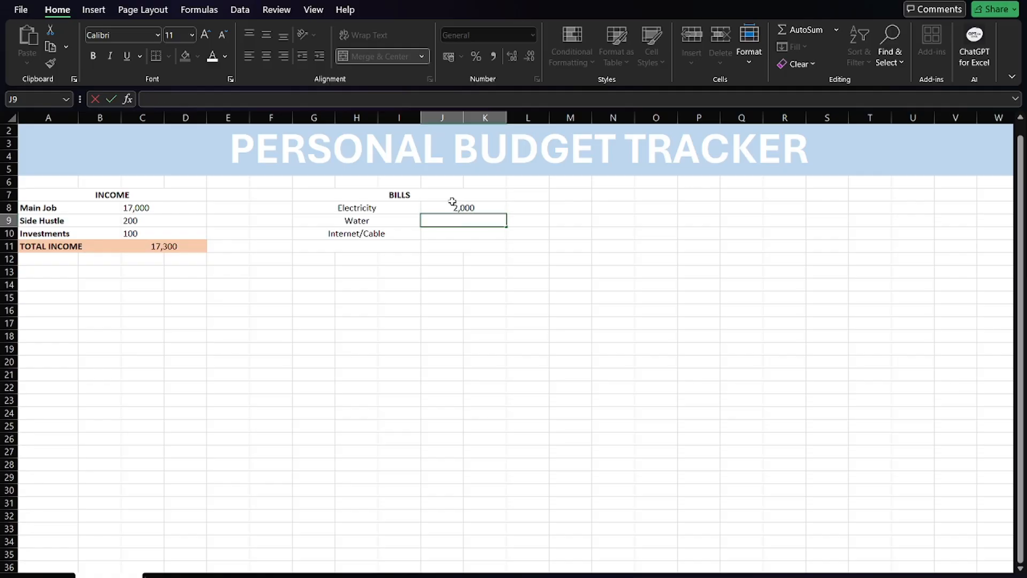
- Enter 1,000 as the bill amount for both Water in J9 and Internet/Cable in J10
text(,000)
key(Return)
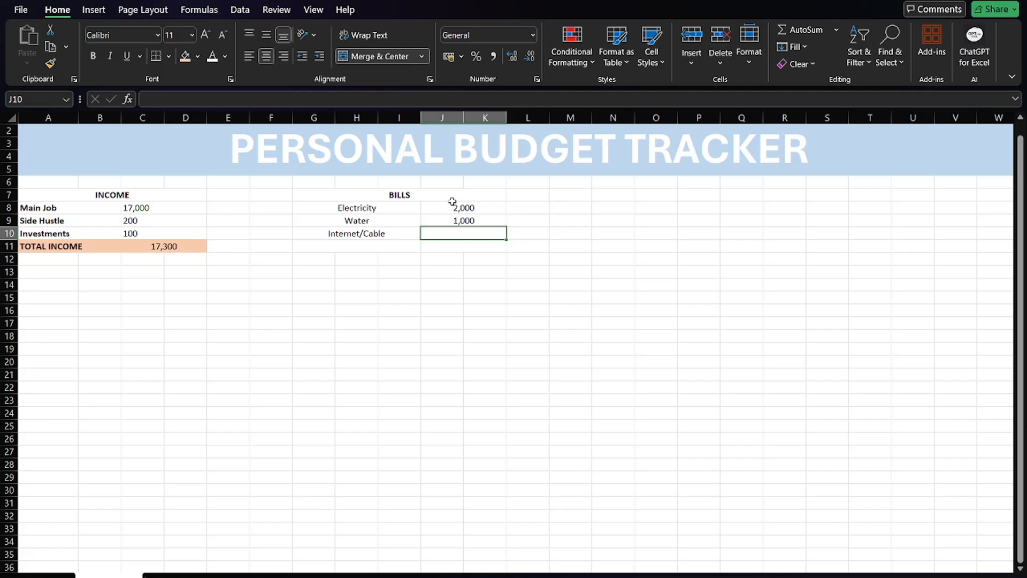
text(1,000)
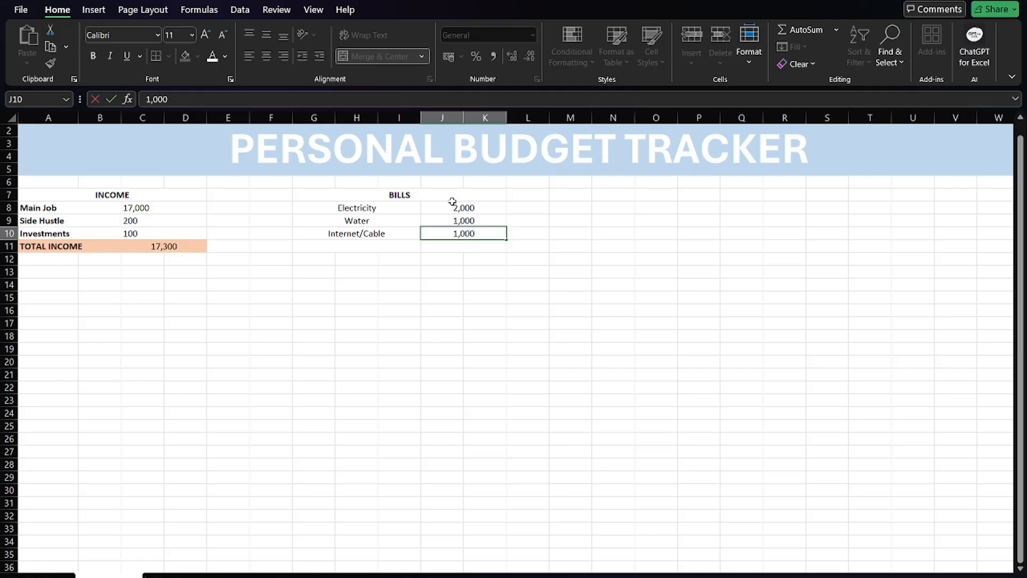
key(Return)
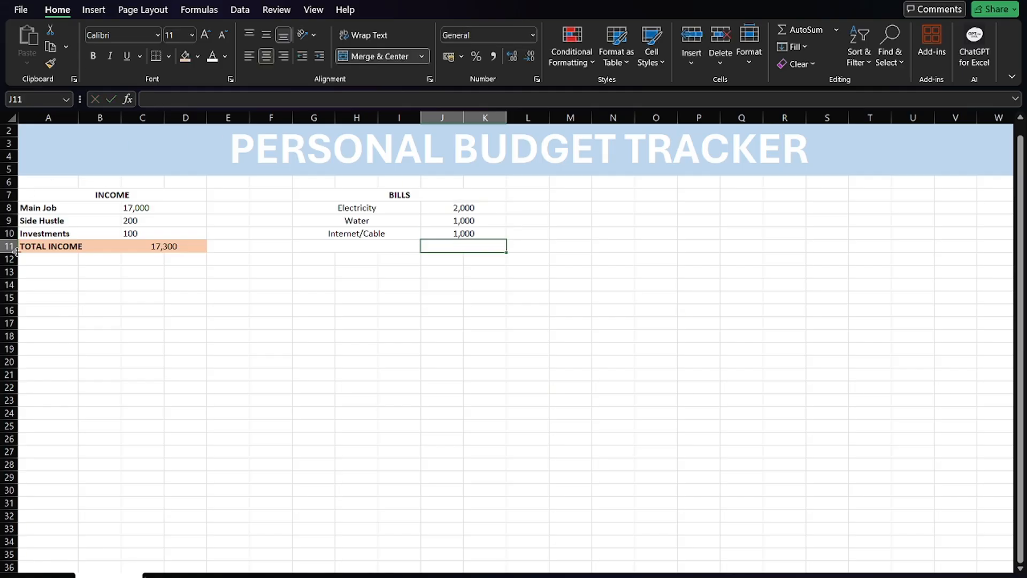
click(135, 246)
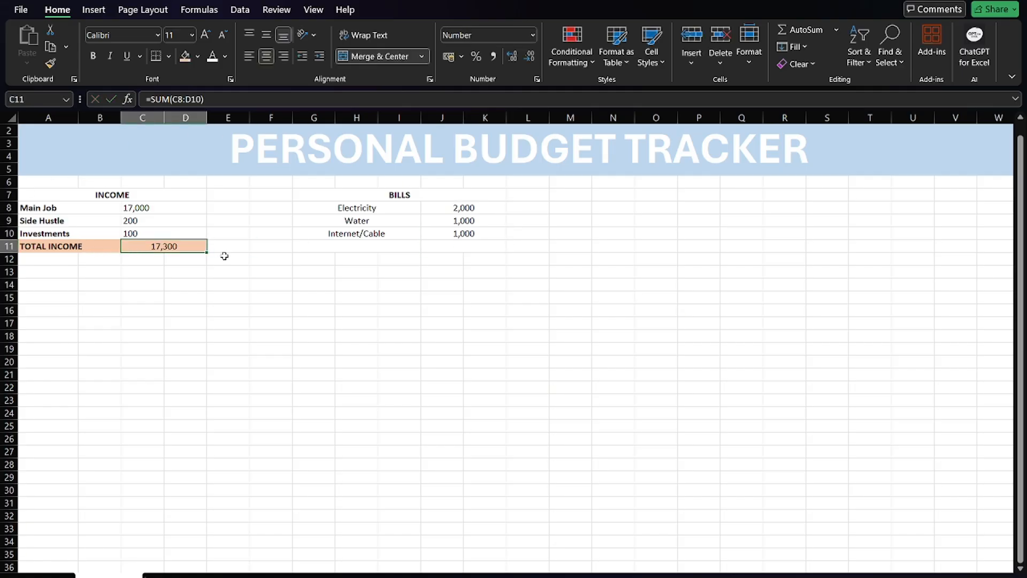
key(ctrl+c)
click(434, 248)
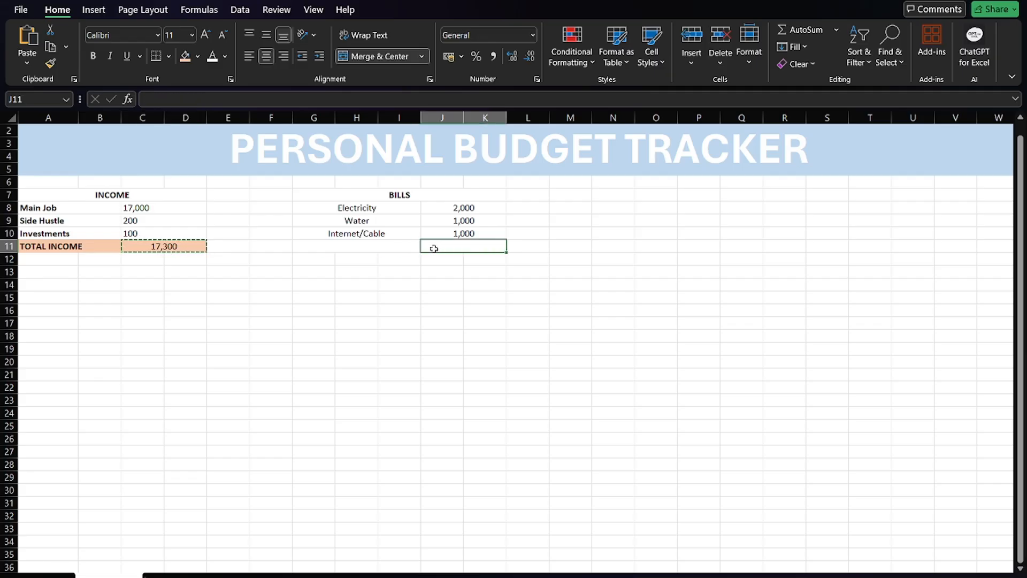
- Enter the label TOTAL BILLS TO PAY in G11 below the bill names
click(390, 246)
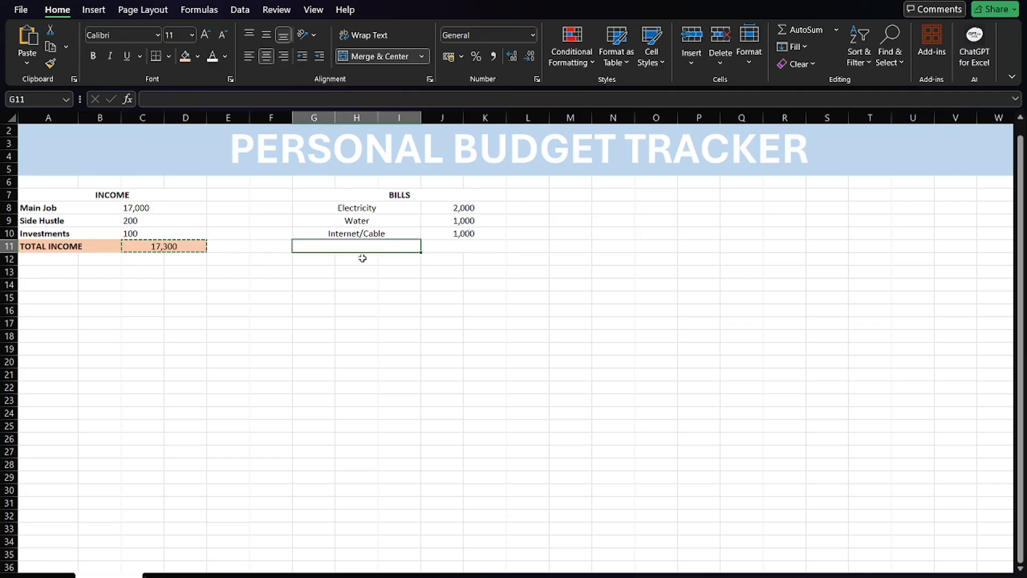
double_click(370, 246)
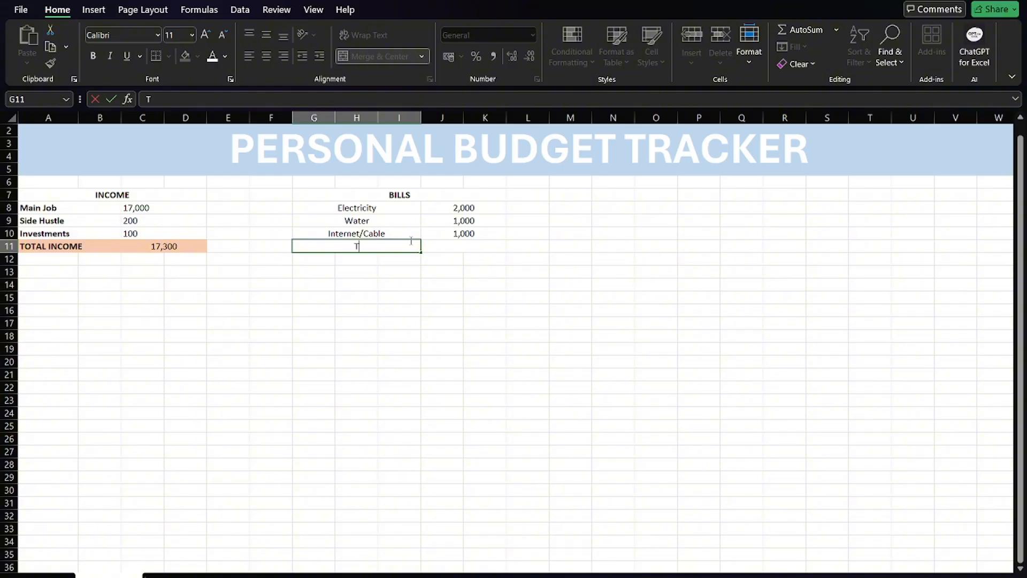
text(TOTAL BILLS TO PAY)
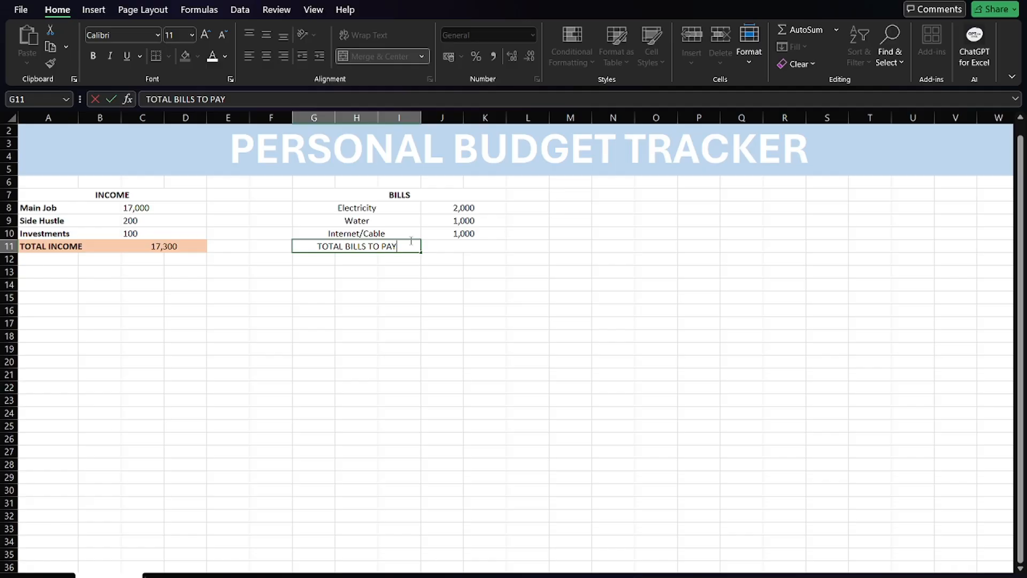
key(Return)
- Left-align and bold the bill names and the total label in G8 to G11
click(390, 245)
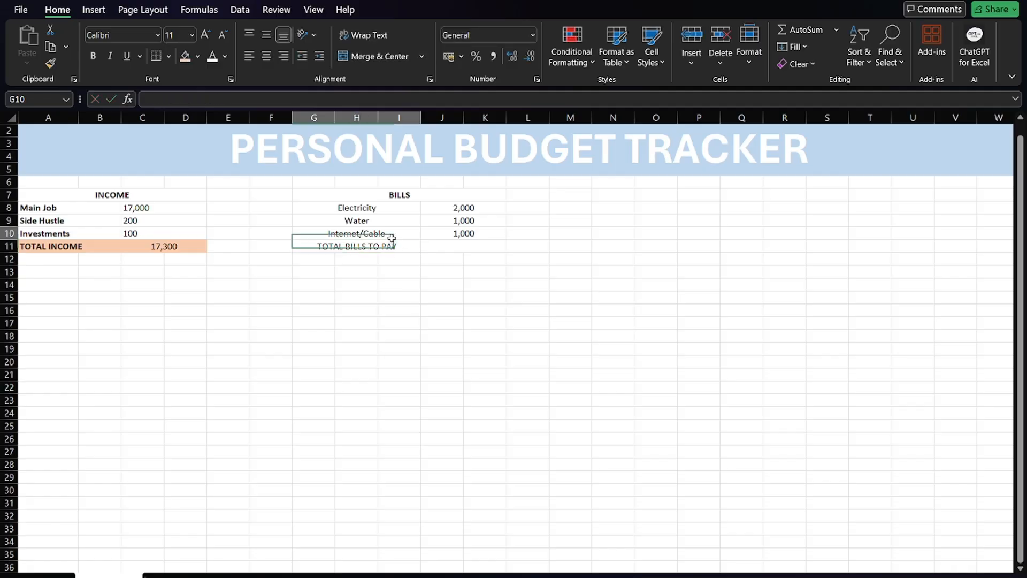
click(401, 233)
drag(392, 208, 380, 247)
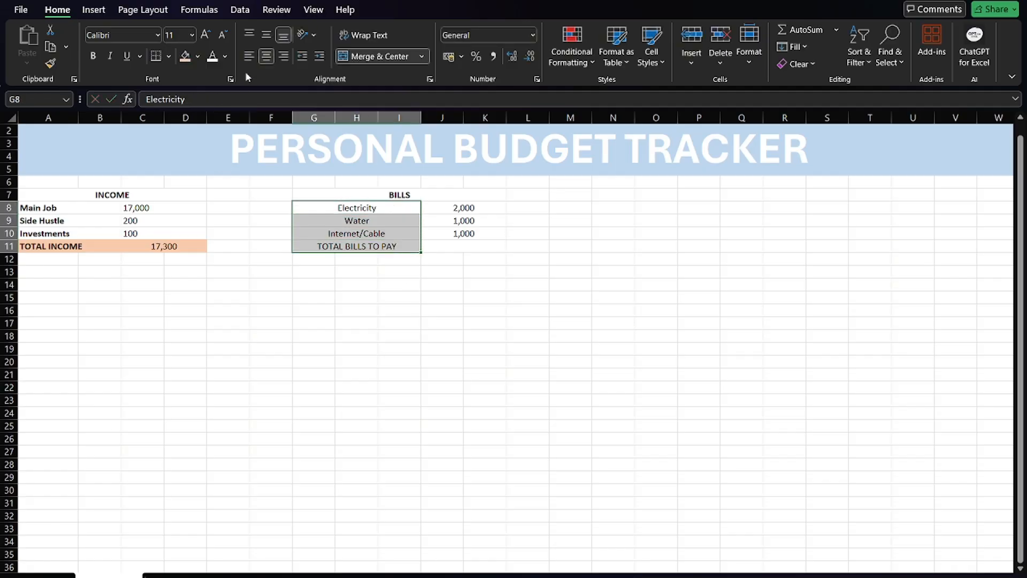
click(247, 57)
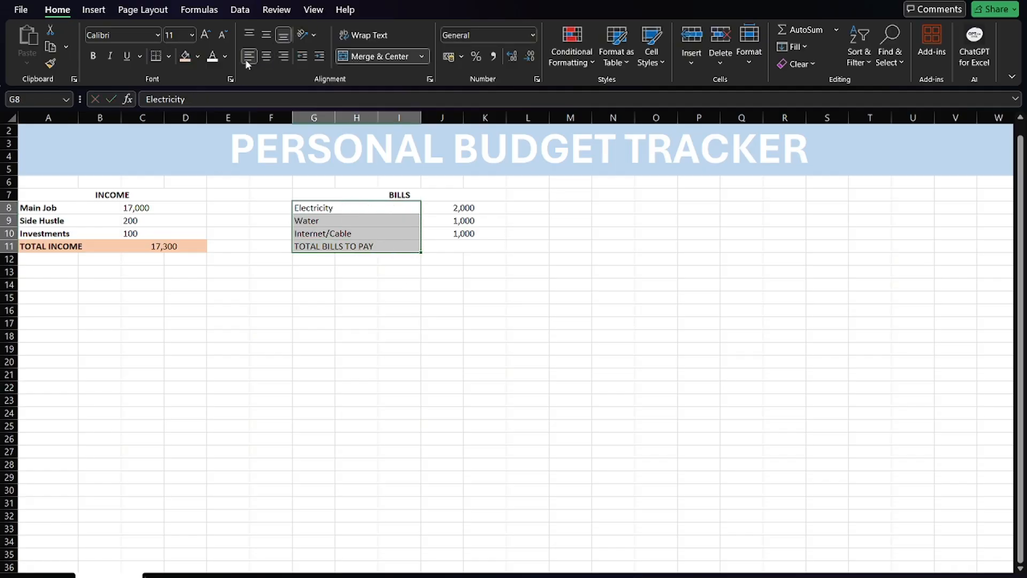
click(94, 56)
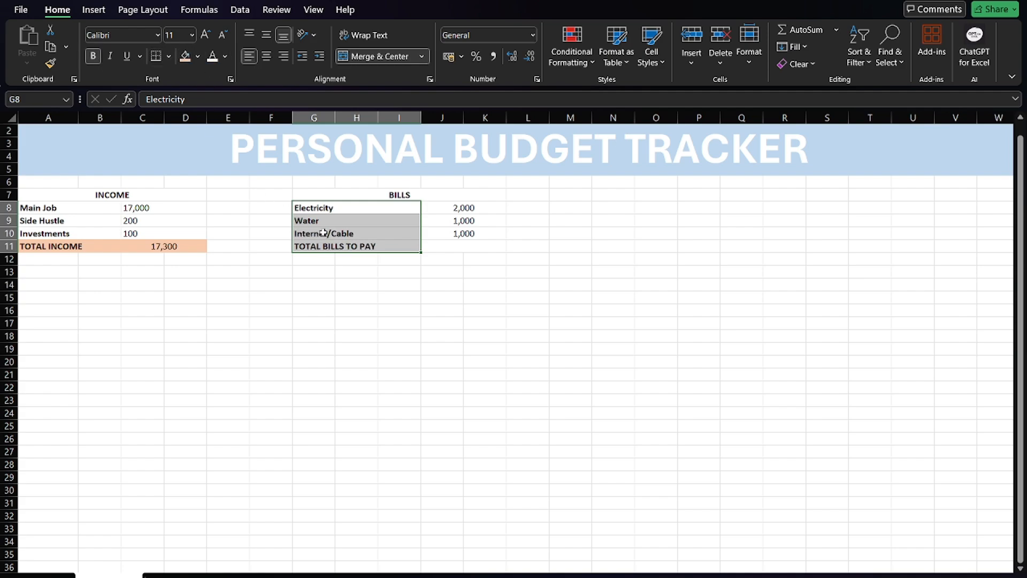
- Fill the TOTAL BILLS TO PAY row from G11 to K11 with the light gold theme color
double_click(336, 247)
drag(336, 247, 471, 262)
click(472, 262)
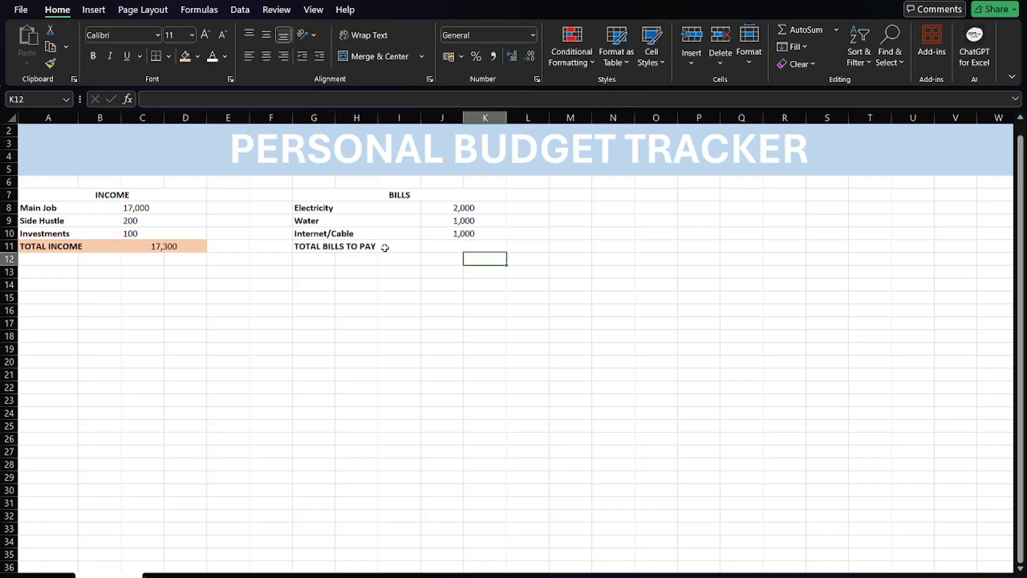
drag(384, 248, 485, 247)
click(197, 56)
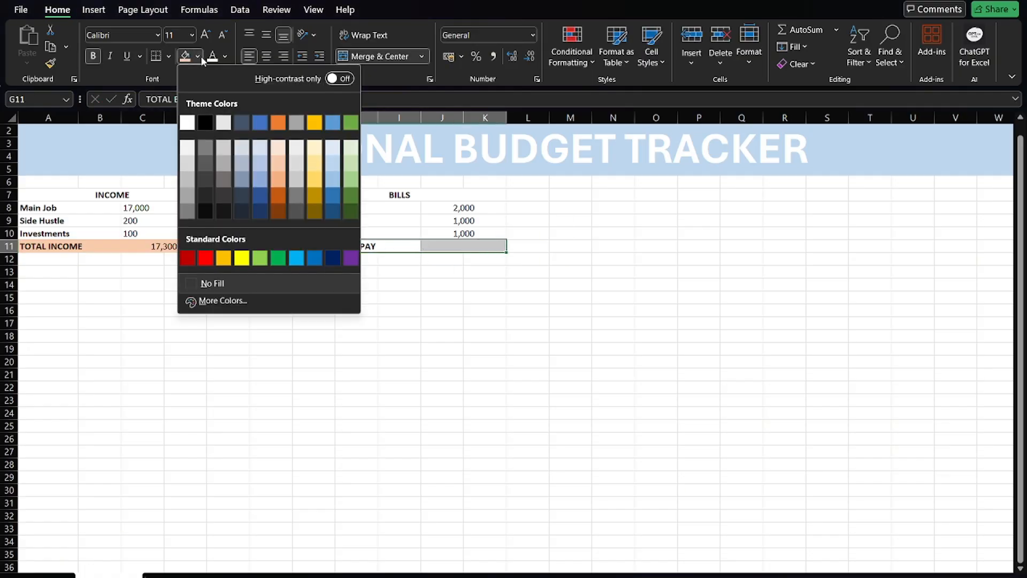
click(314, 148)
- Extend the BILLS heading in G7 to read BILLS TO PAY
click(467, 248)
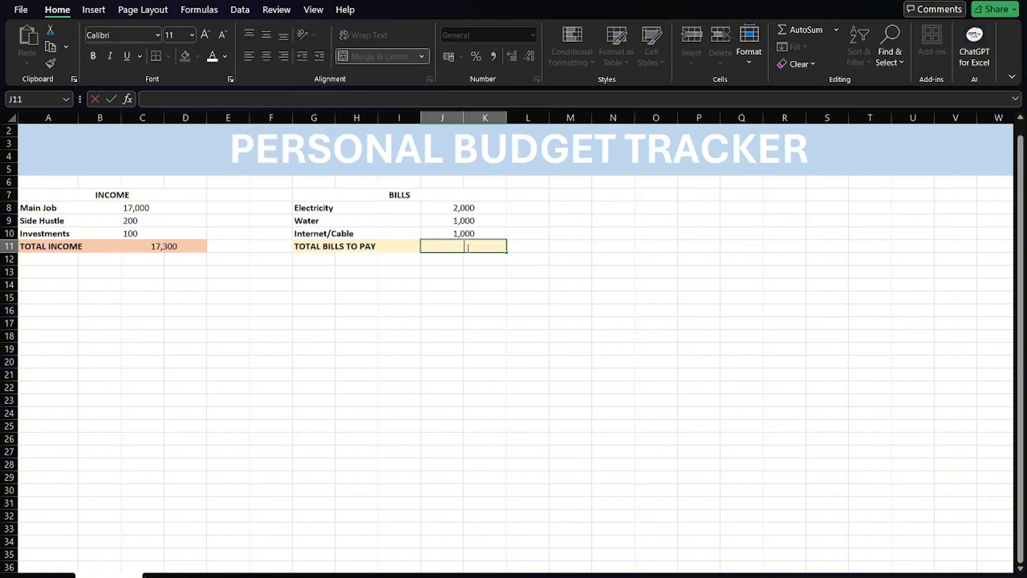
click(475, 273)
click(464, 243)
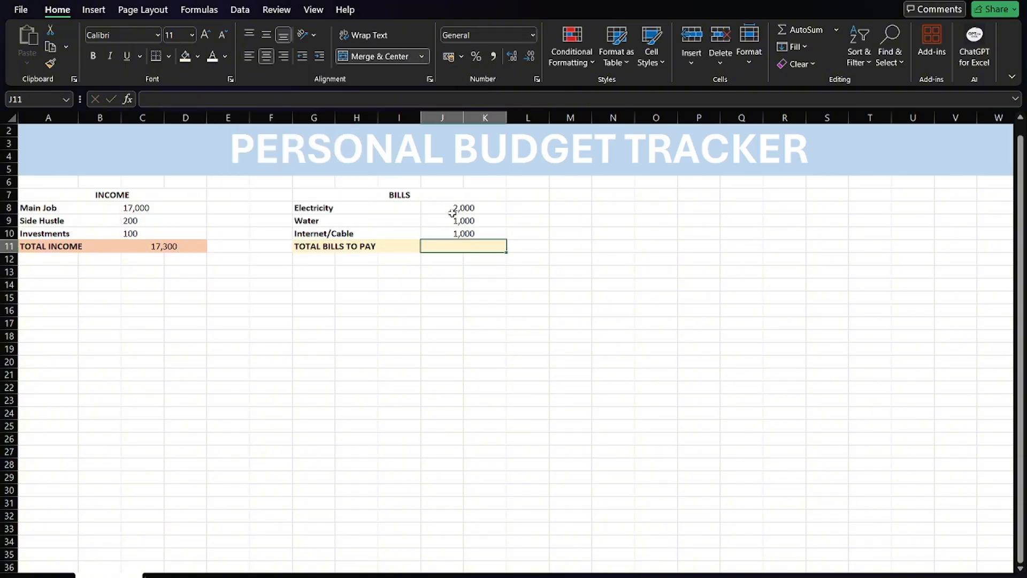
double_click(435, 196)
key(Caps_Lock)
text(TO PAY)
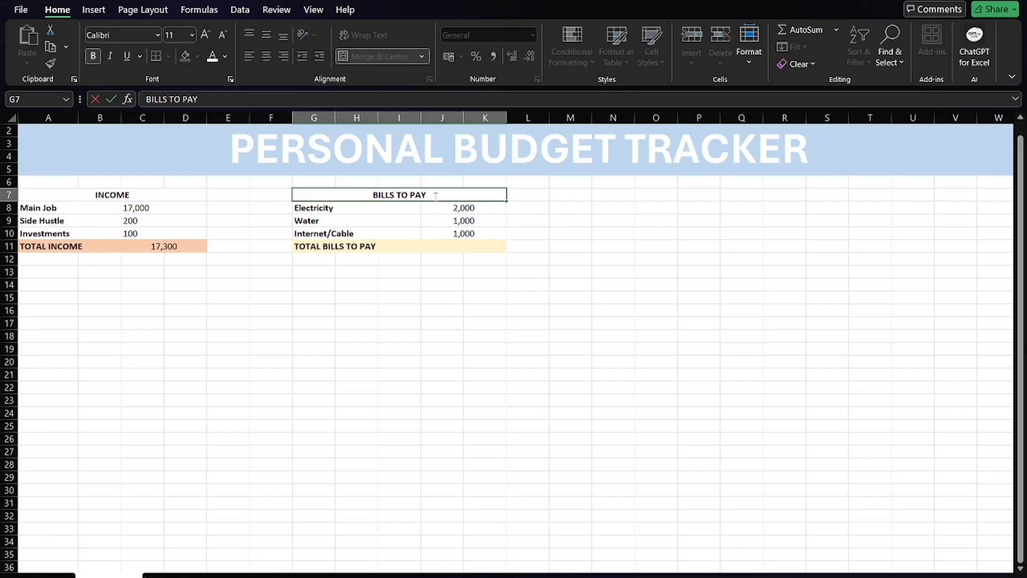
key(Return)
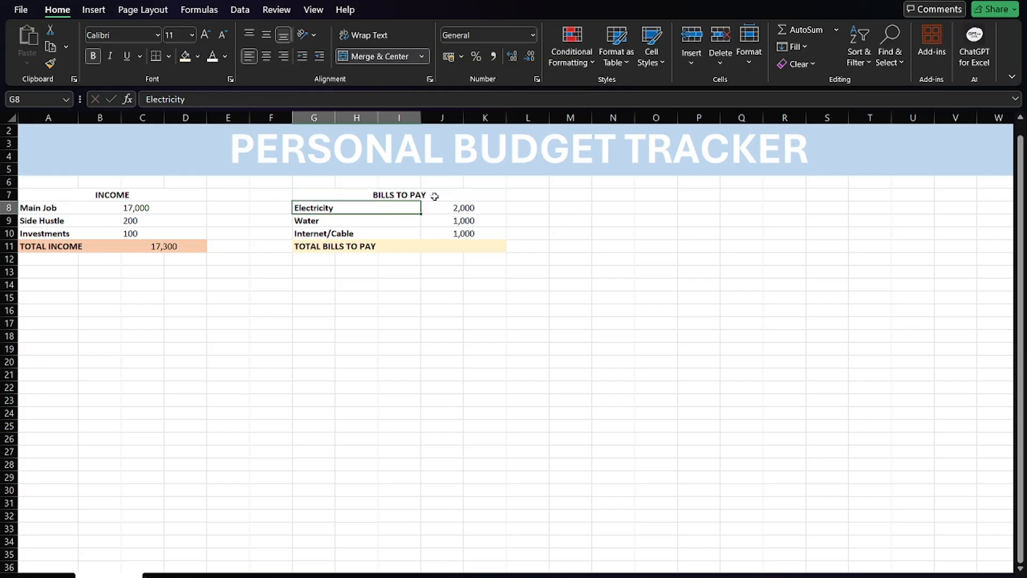
- Total the bill amounts in J11 with the formula =SUM(J8:K10)
double_click(472, 244)
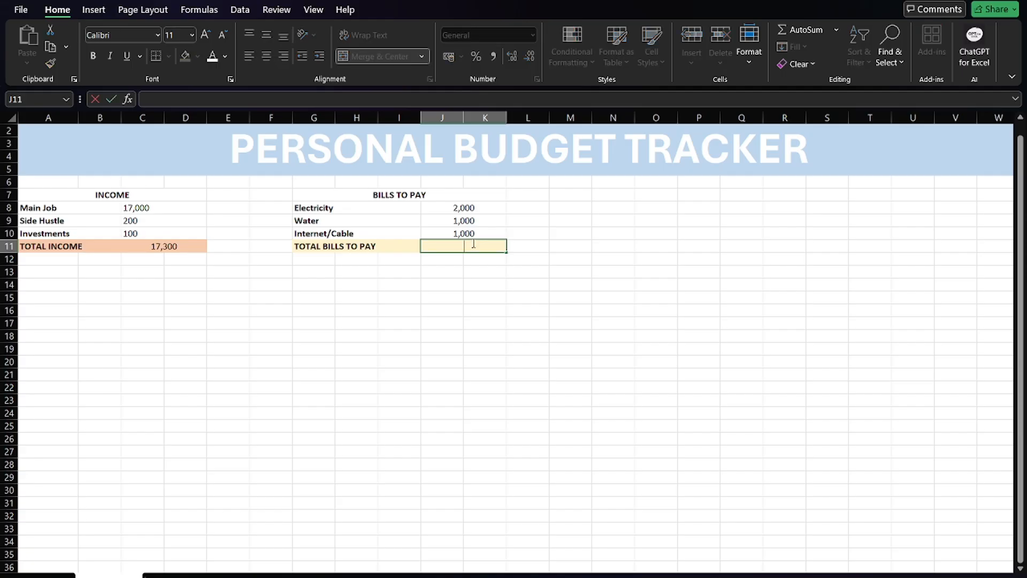
text(=SU)
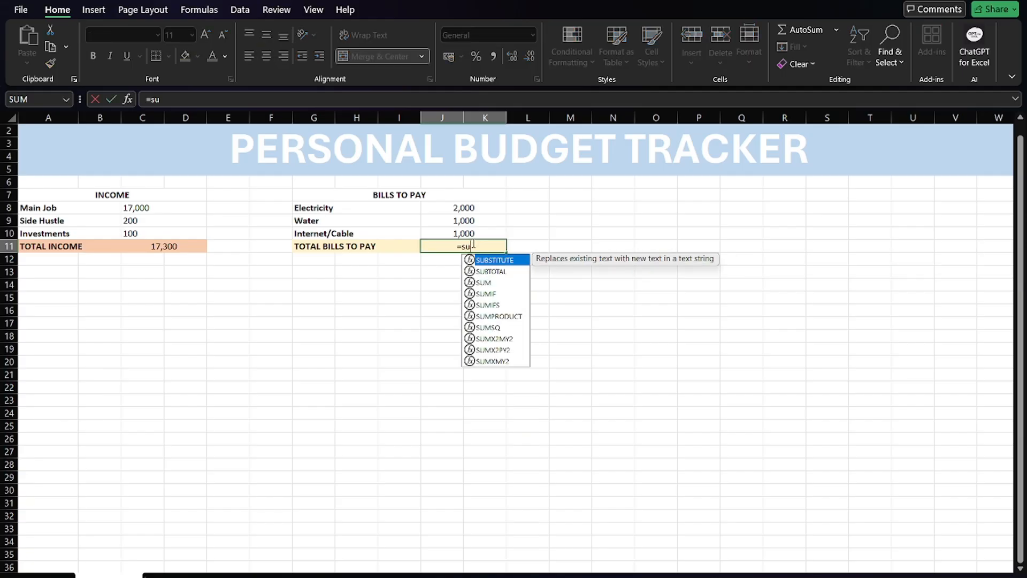
key(BackSpace)
key(BackSpace)
key(Caps_Lock)
text(sum)
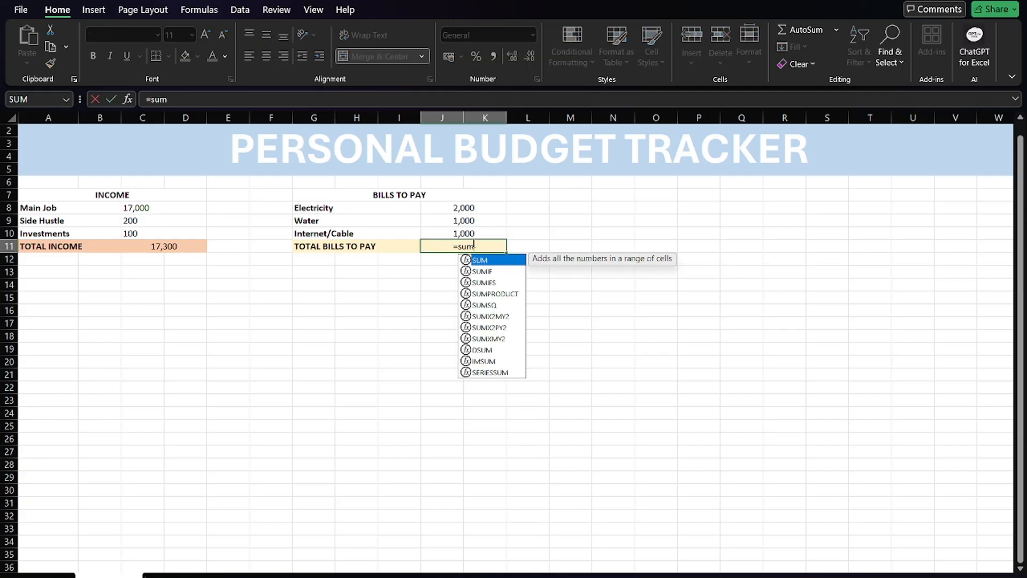
text(()
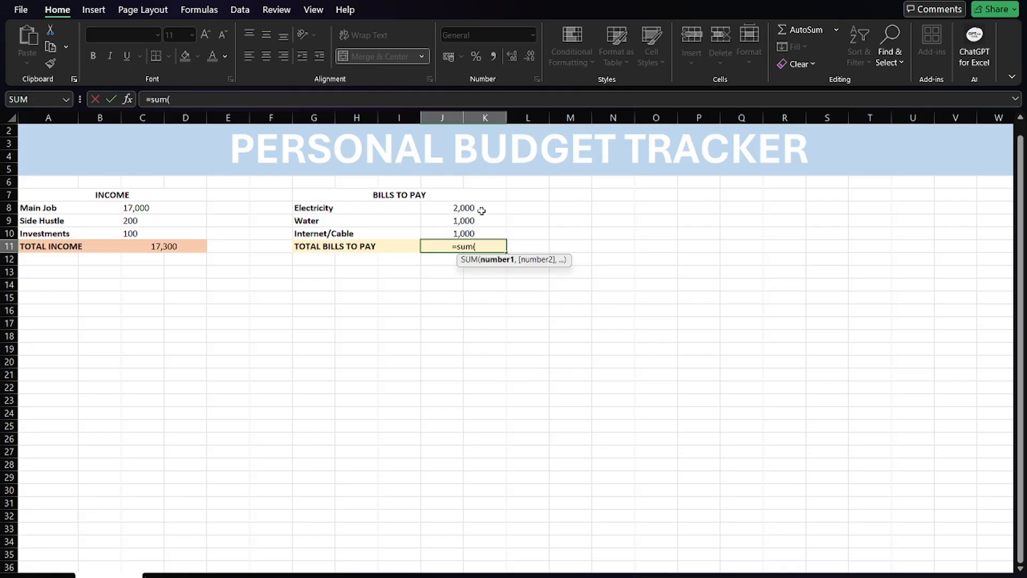
drag(479, 209, 483, 233)
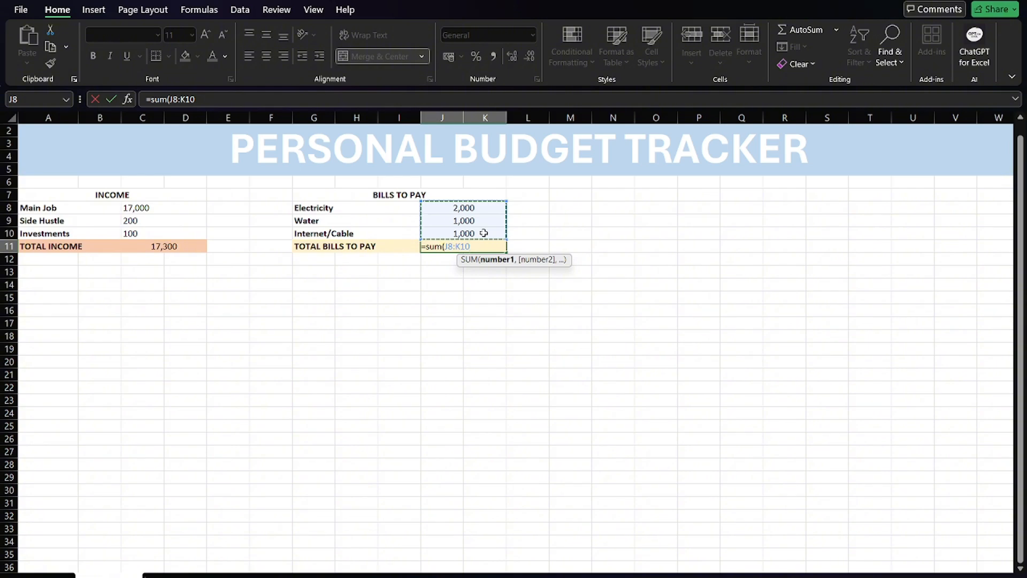
text())
key(Return)
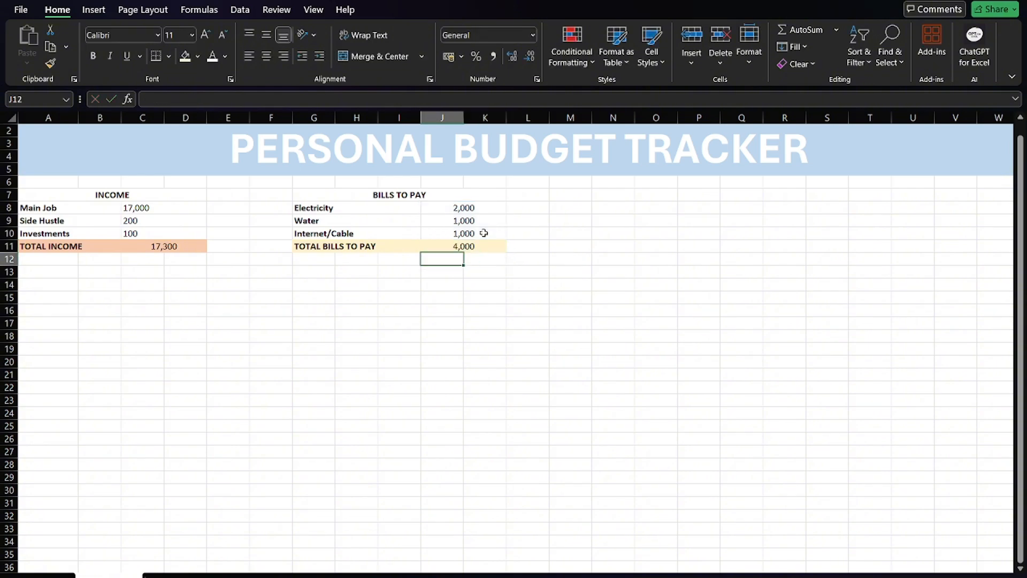
click(480, 244)
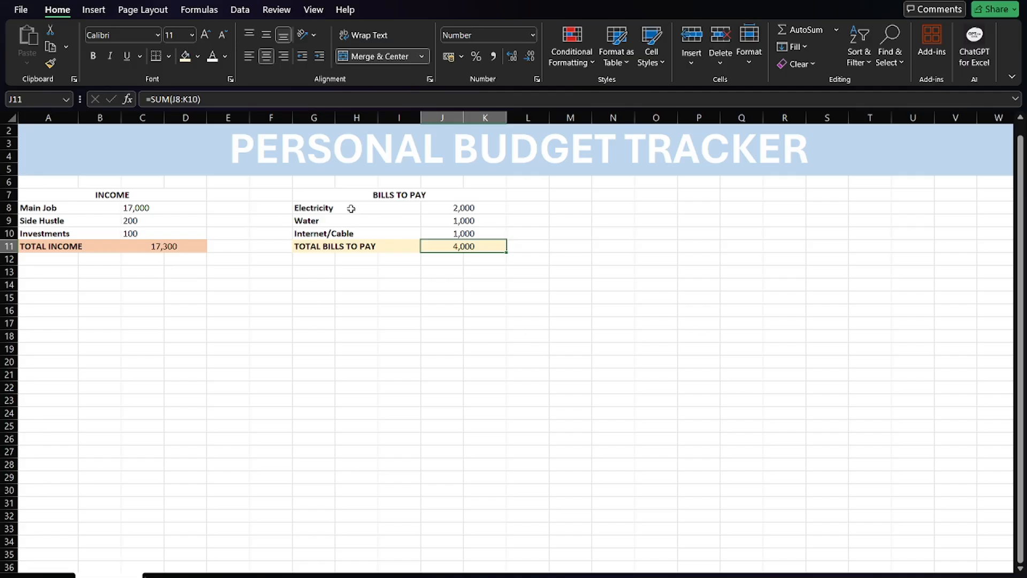
drag(351, 208, 441, 236)
click(550, 298)
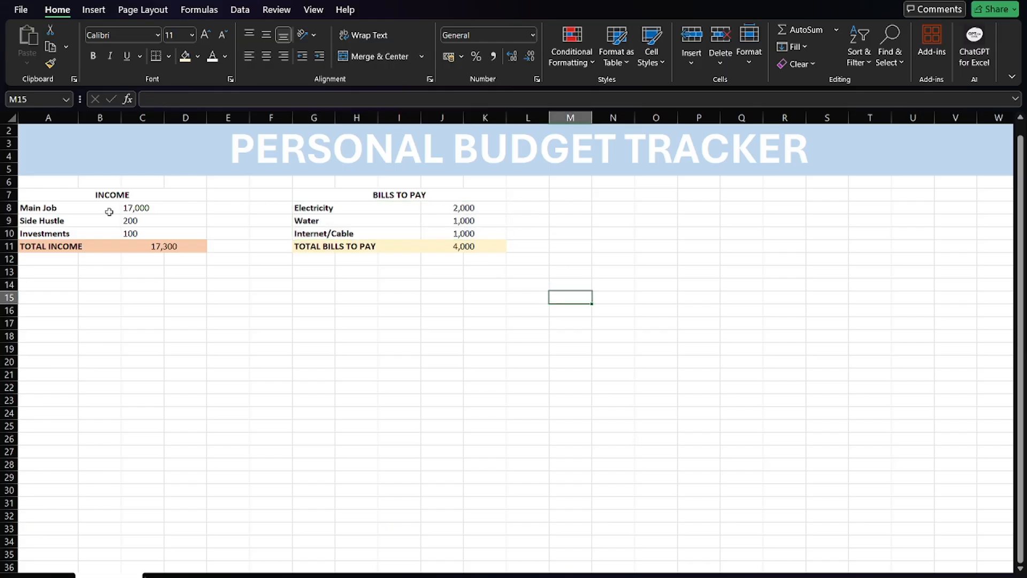
click(615, 197)
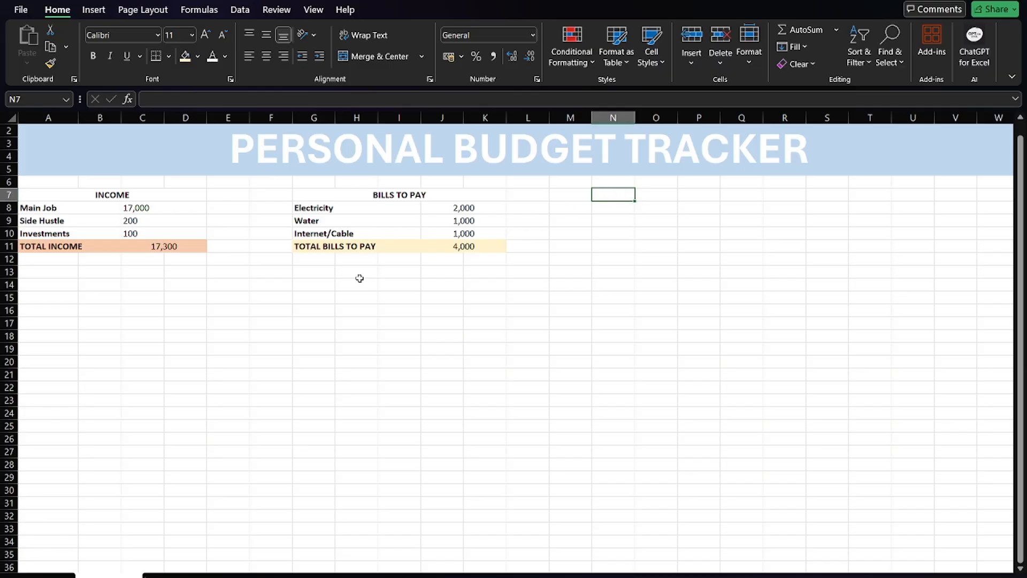
- Merge and center G13:K13 as the heading cell of a new section below the bills
drag(318, 273, 466, 265)
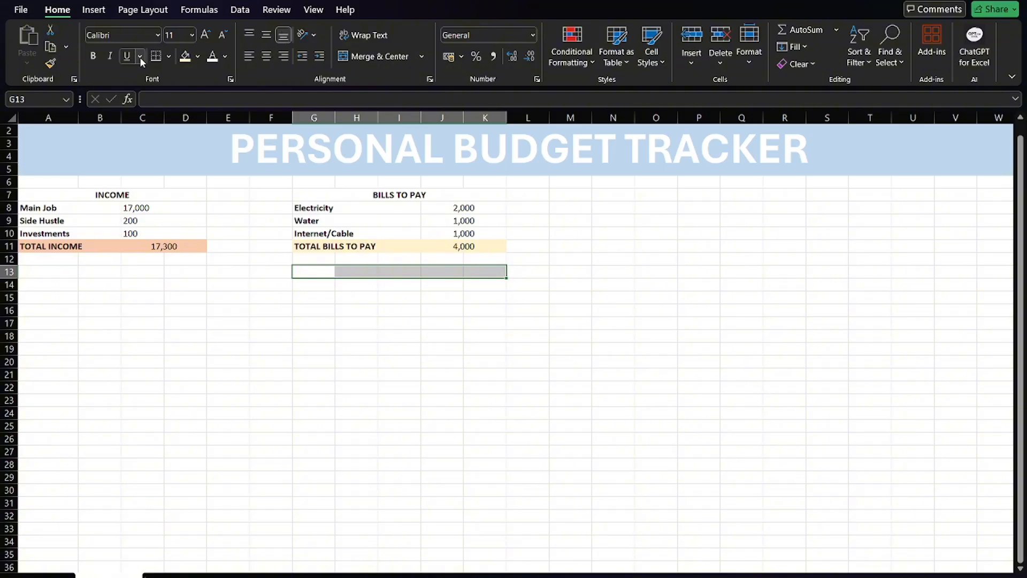
click(377, 56)
drag(348, 207, 436, 233)
key(ctrl+c)
click(317, 281)
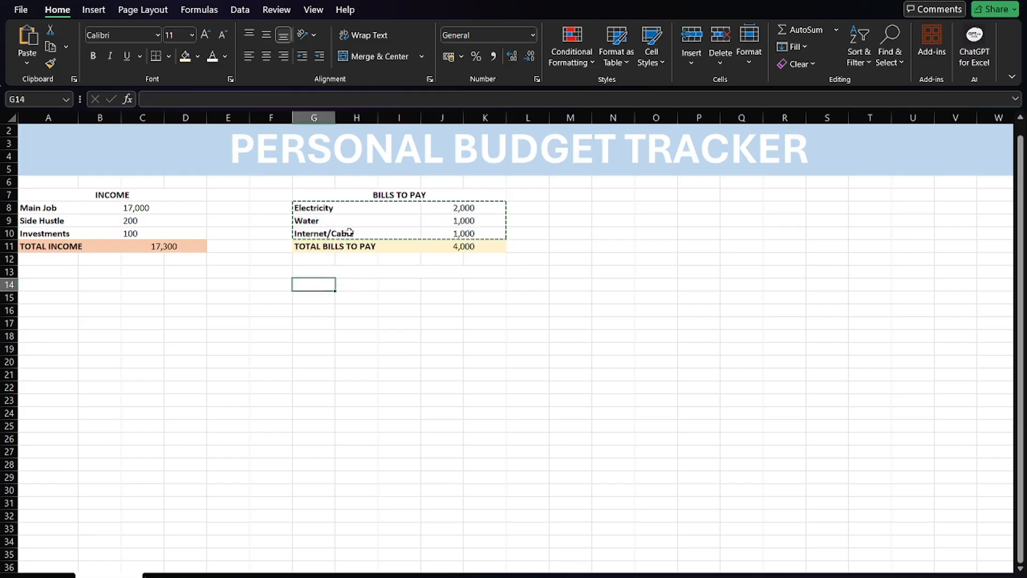
key(ctrl+c)
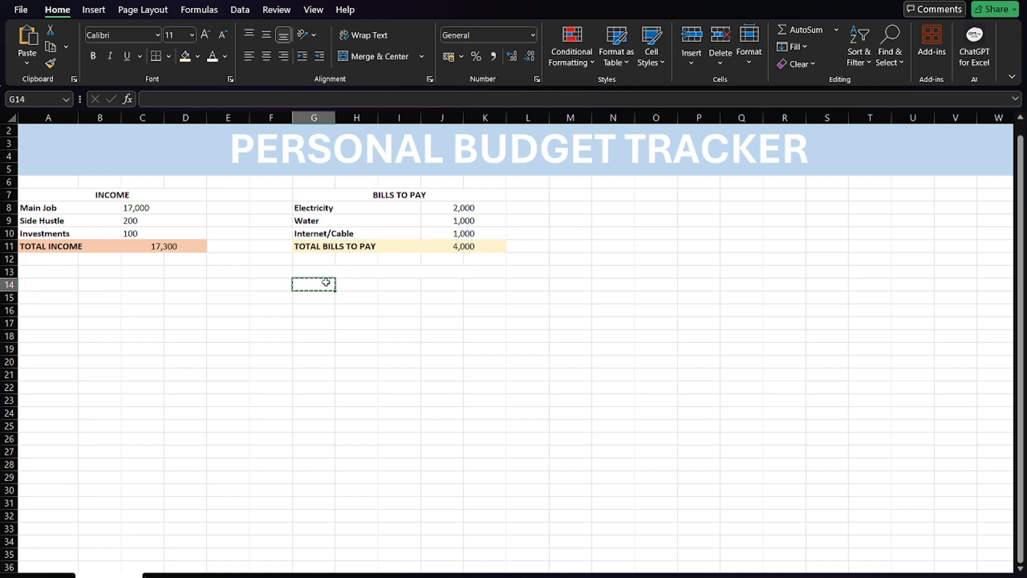
click(367, 212)
drag(368, 213, 435, 232)
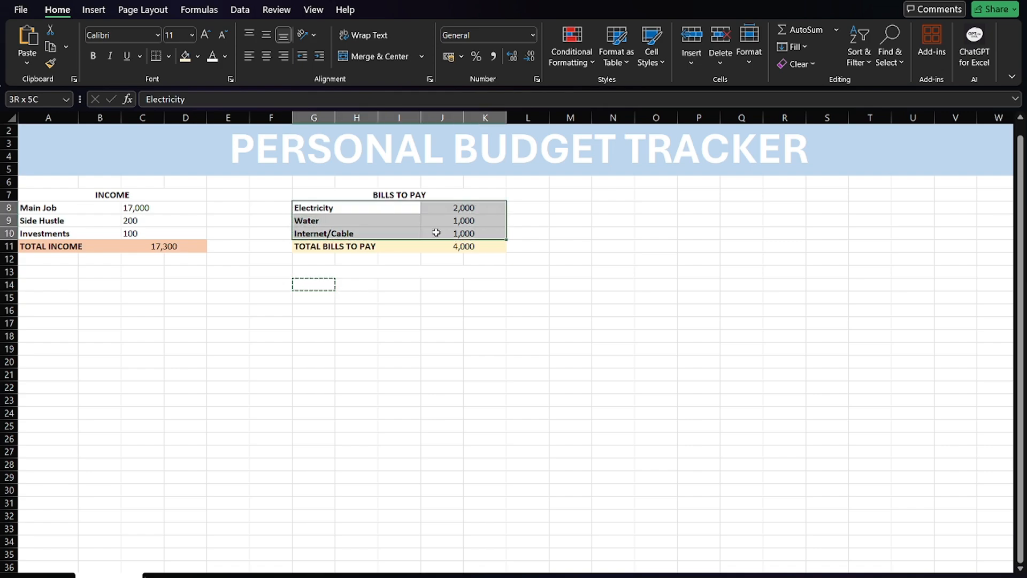
key(ctrl+c)
click(320, 280)
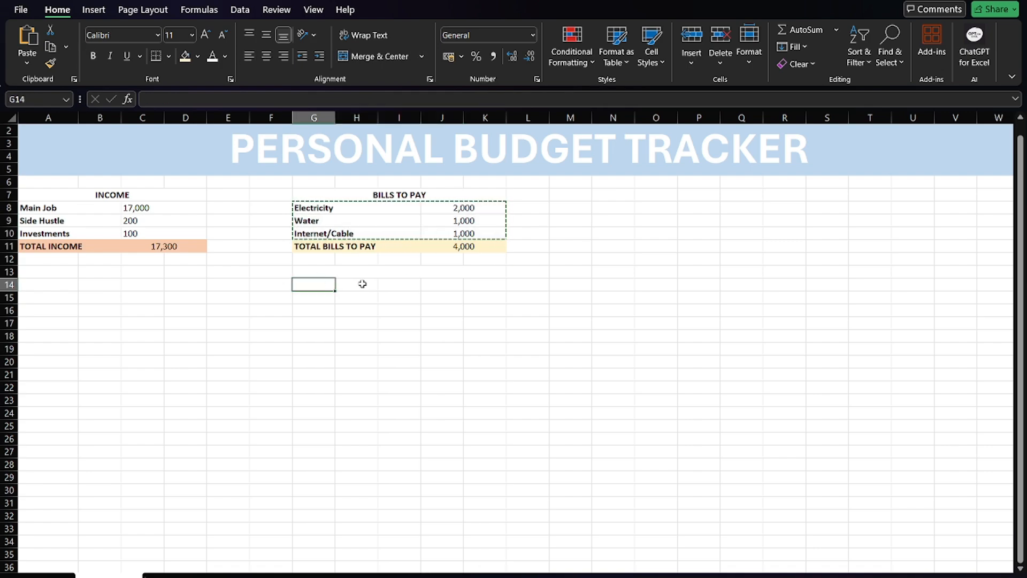
- Copy the merged Electricity cell from G8 into G14, G15 and G16
click(358, 207)
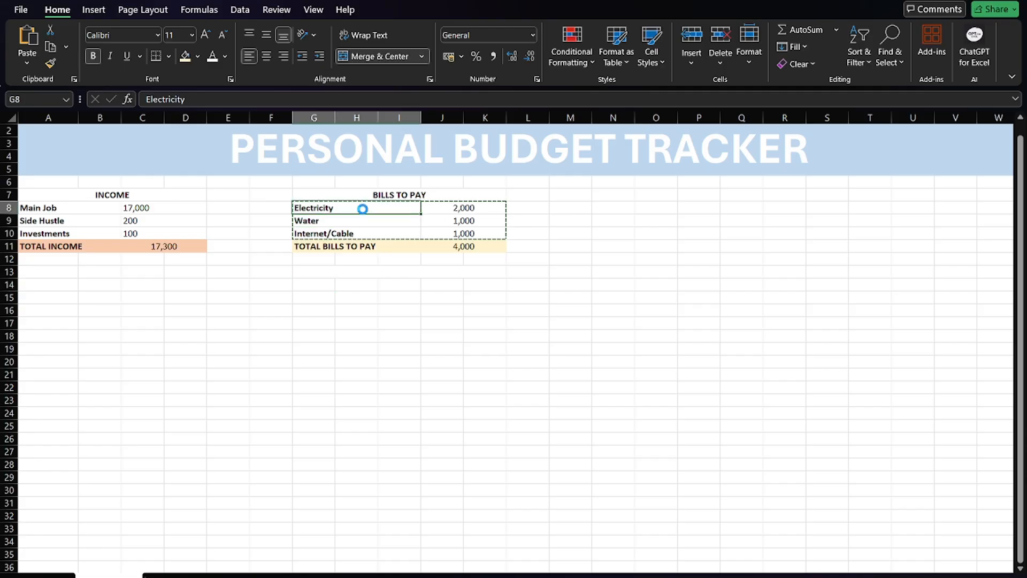
key(ctrl+c)
click(330, 285)
key(ctrl+v)
click(330, 298)
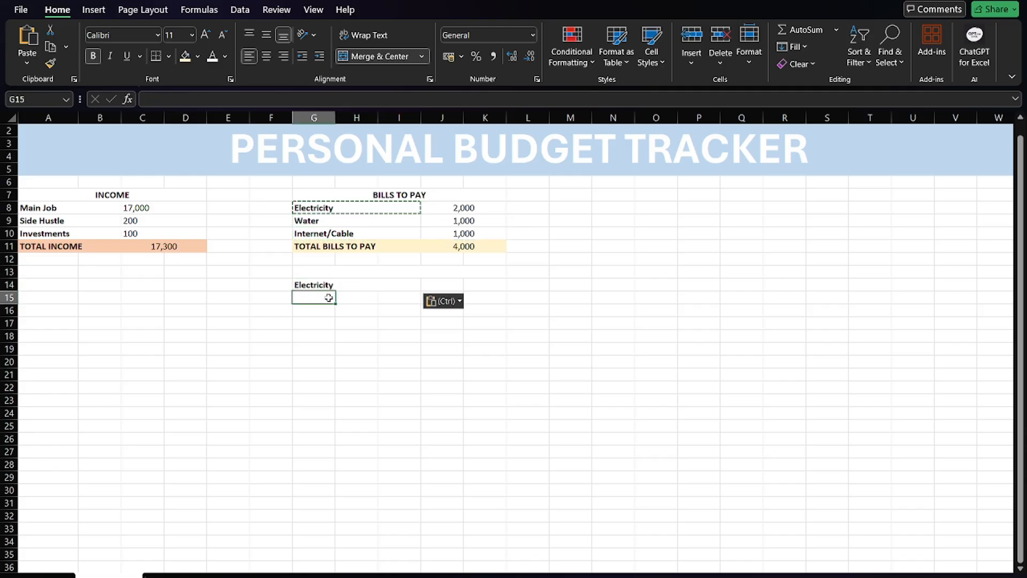
key(ctrl+v)
click(328, 312)
key(ctrl+v)
click(328, 285)
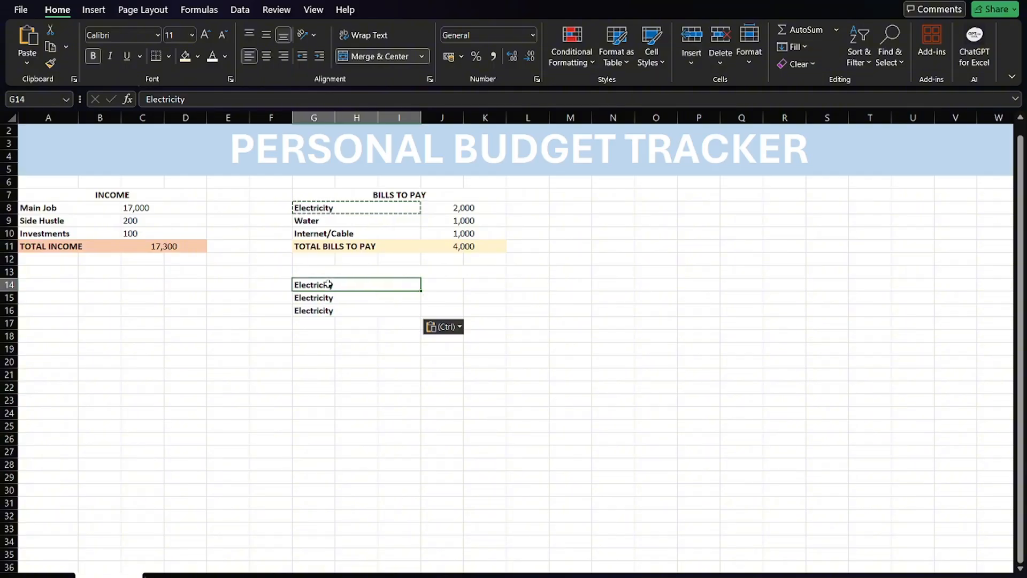
- Clear the copied Electricity text from the merged cells G14, G15 and G16
key(Delete)
click(335, 296)
key(Delete)
click(337, 309)
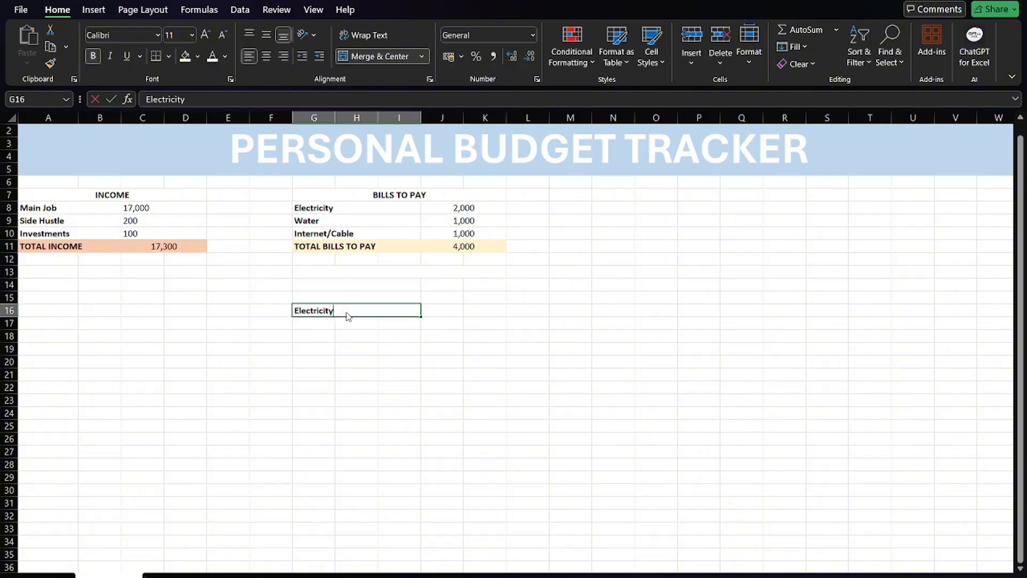
key(Delete)
- Copy the merged Electricity amount cell from J8 into J14, J15 and J16
click(465, 209)
key(ctrl+c)
click(452, 282)
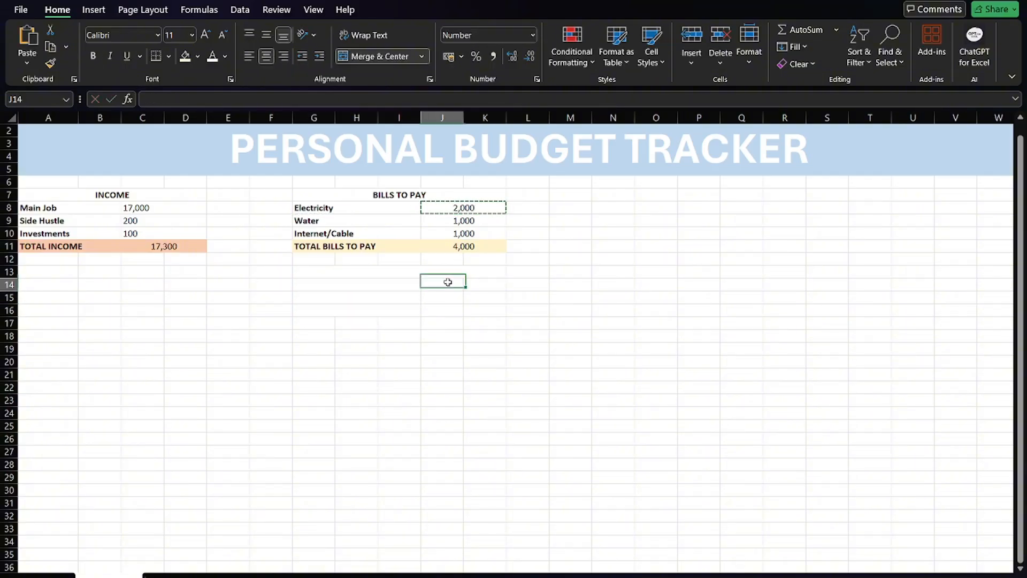
key(ctrl+v)
click(449, 298)
key(ctrl+v)
click(451, 310)
key(ctrl+v)
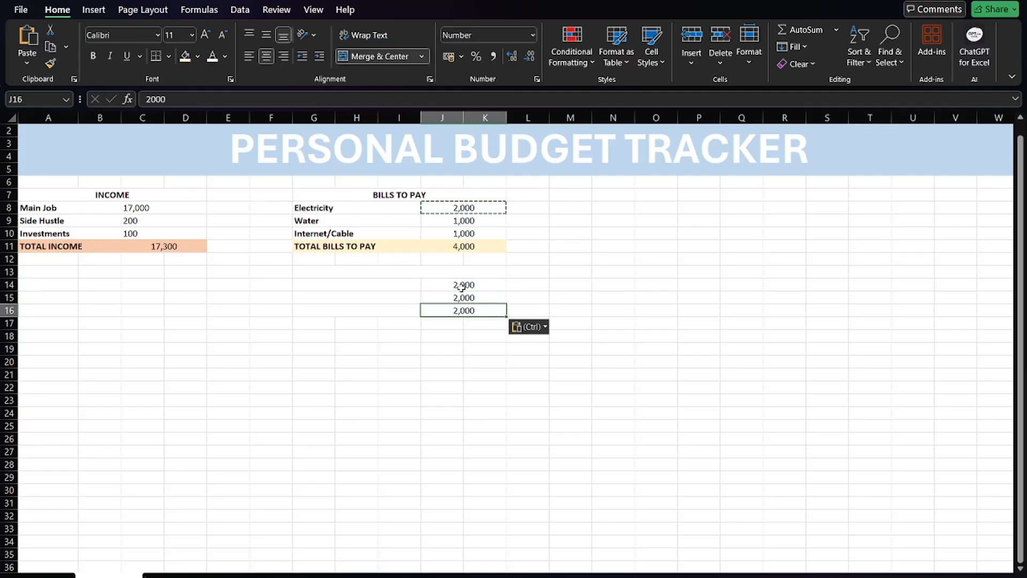
- Clear the copied 2,000 amounts from J14, J15 and J16, keeping the merged cells
click(461, 286)
key(BackSpace)
click(468, 299)
key(BackSpace)
click(469, 310)
key(BackSpace)
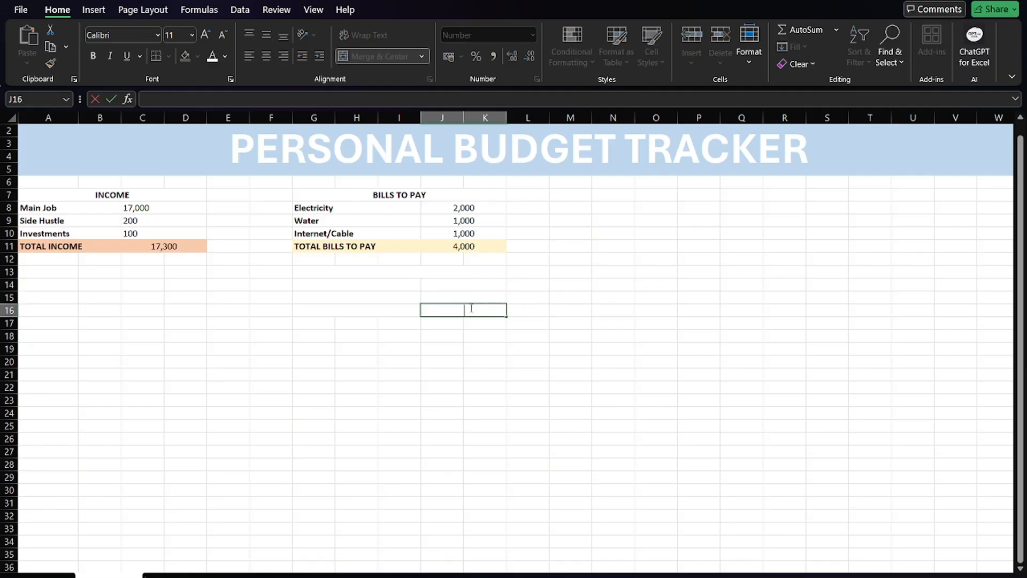
click(410, 284)
click(409, 297)
click(409, 309)
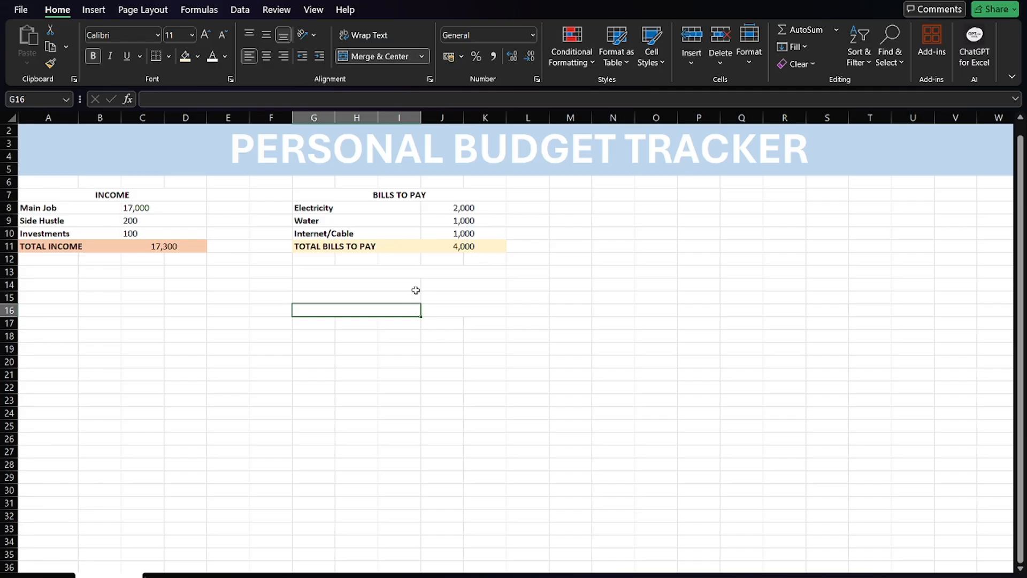
click(415, 286)
click(412, 309)
click(413, 284)
click(415, 309)
click(412, 298)
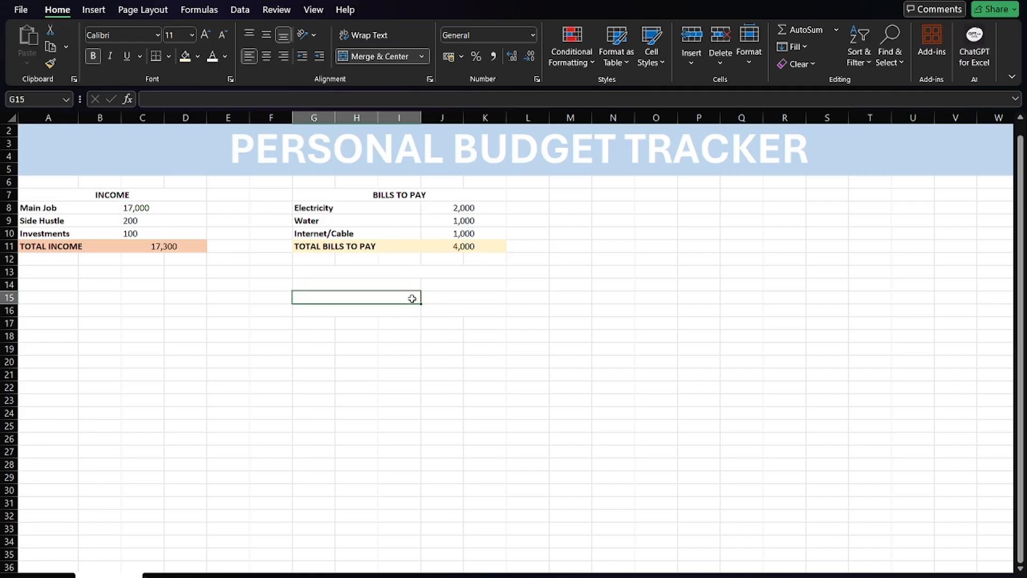
click(401, 276)
key(ctrl+Home)
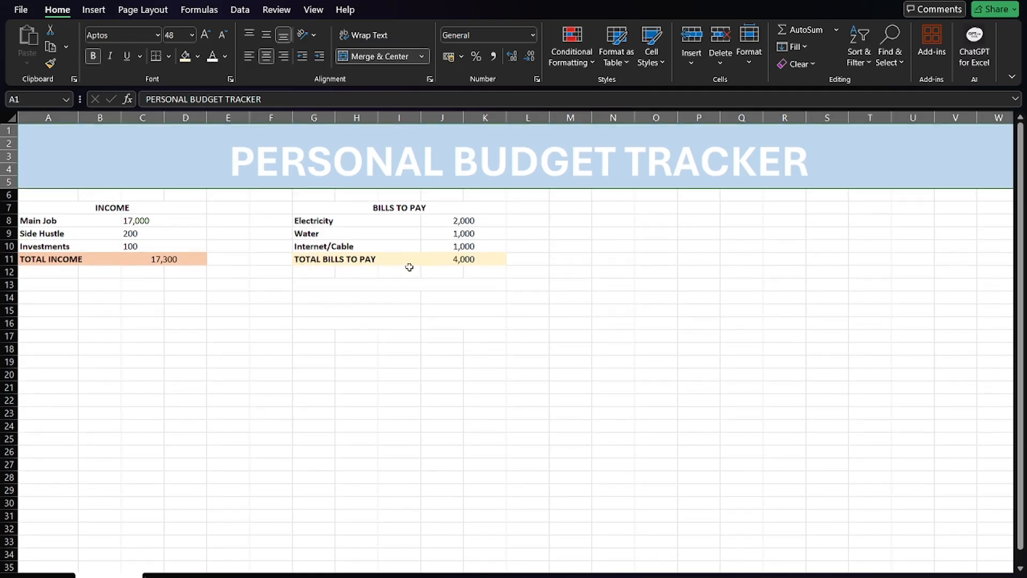
- Enter the heading WEEKLY BUDGET in the merged cell G13 below the bills section
double_click(424, 283)
text(Wee)
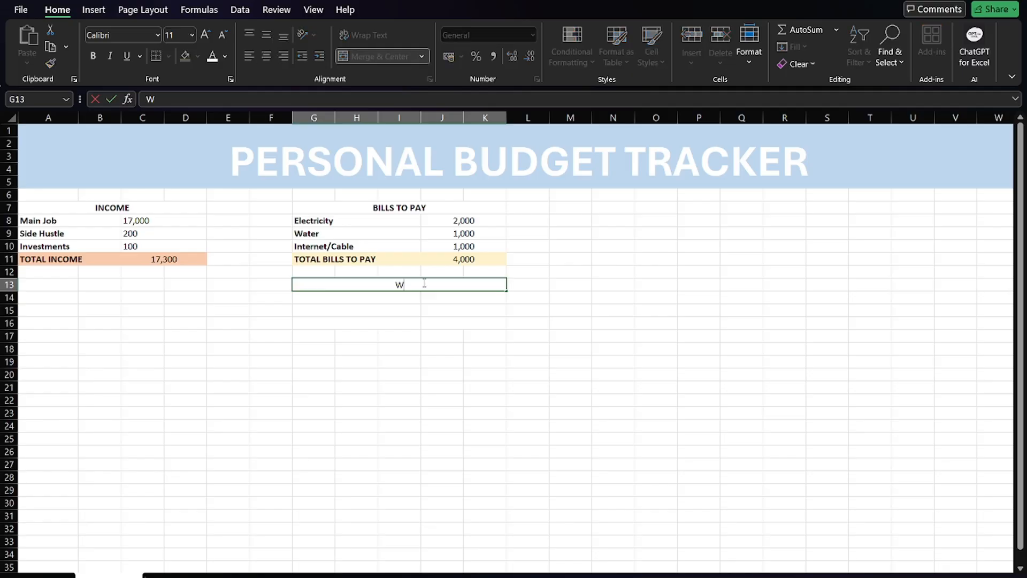
key(BackSpace)
key(BackSpace)
key(Caps_Lock)
text(EEKLY)
key(Caps_Lock)
key(Caps_Lock)
text(BUDGET)
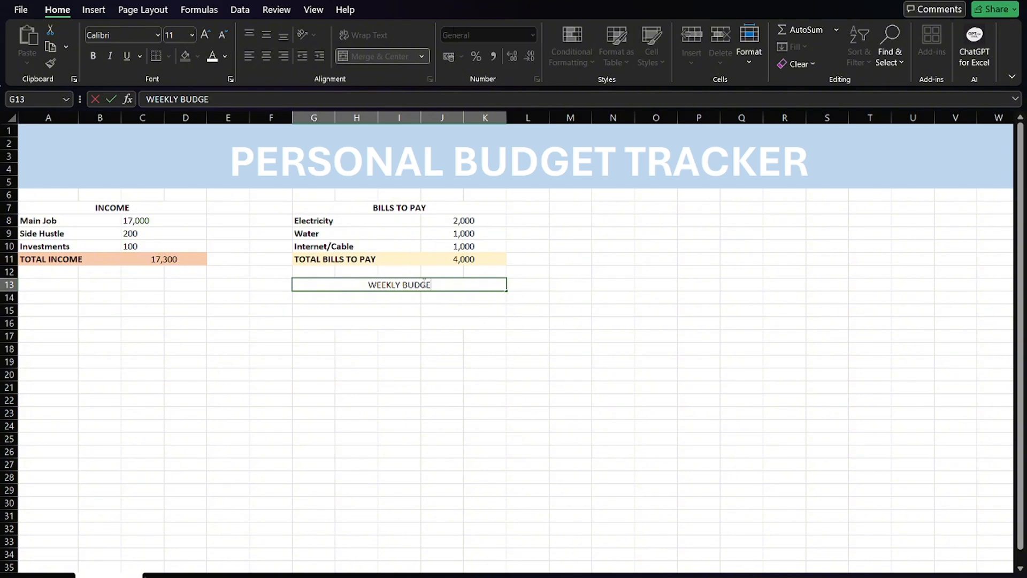
key(Caps_Lock)
click(529, 306)
click(463, 282)
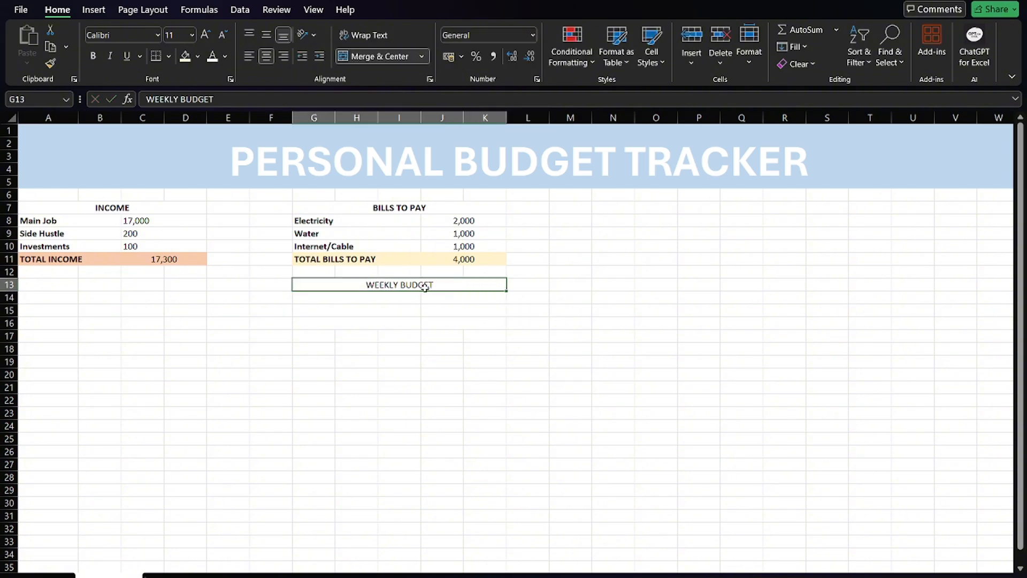
click(197, 56)
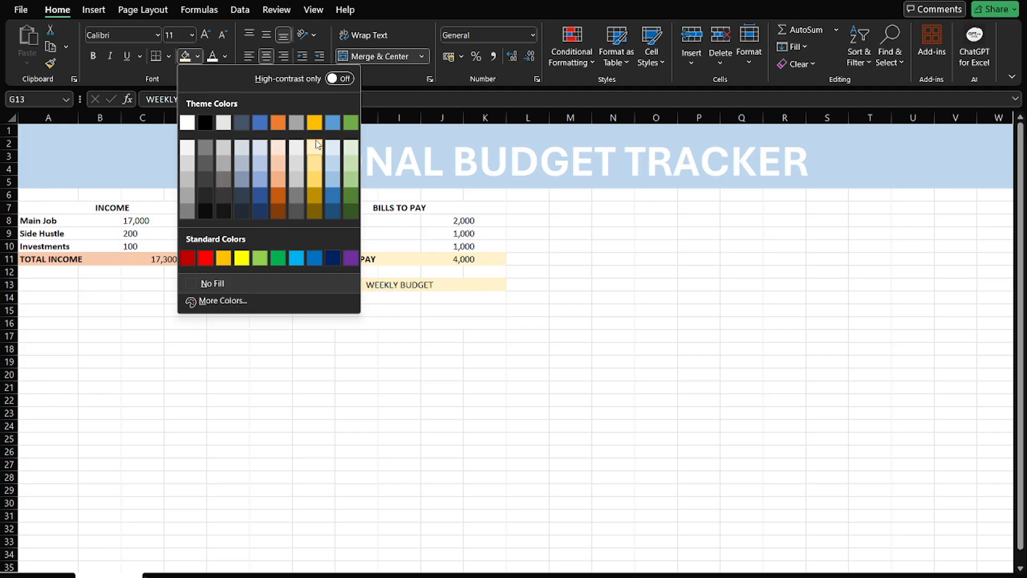
key(Escape)
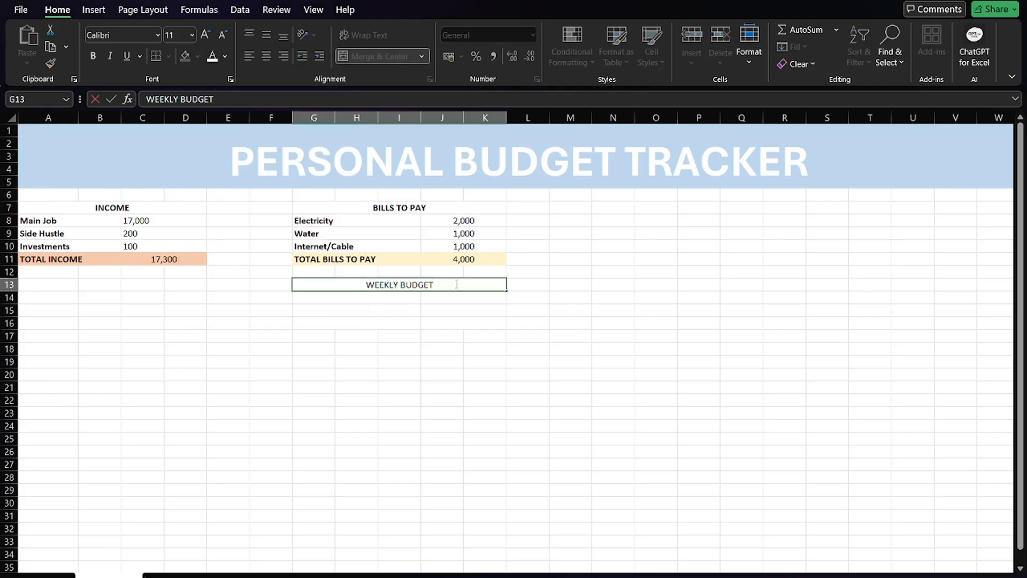
- Make the WEEKLY BUDGET heading text in G13 bold
drag(456, 284, 366, 285)
click(98, 55)
click(527, 349)
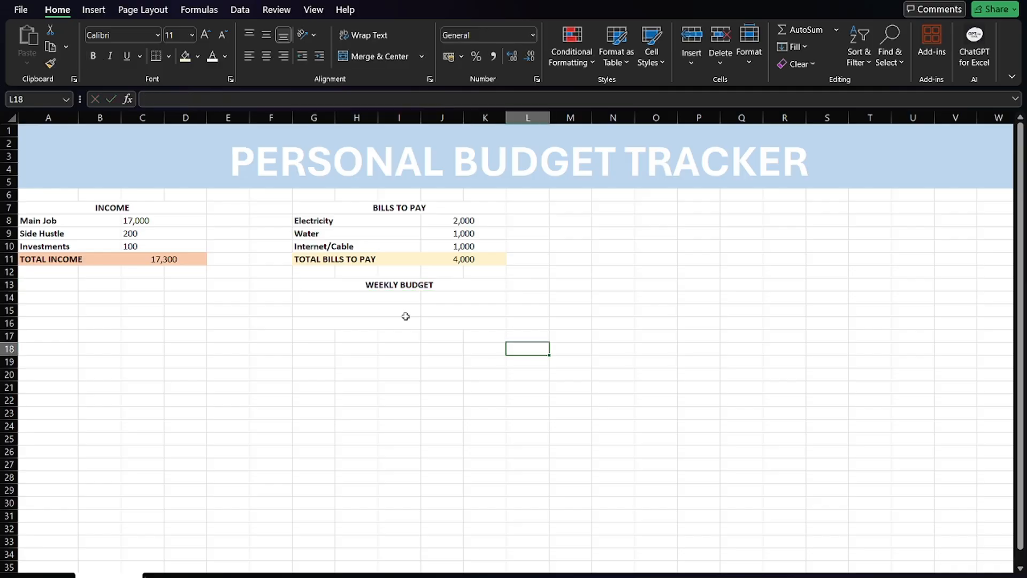
- Enter the weekly budget items Food in G14 and Transportation in G15
click(372, 307)
double_click(378, 296)
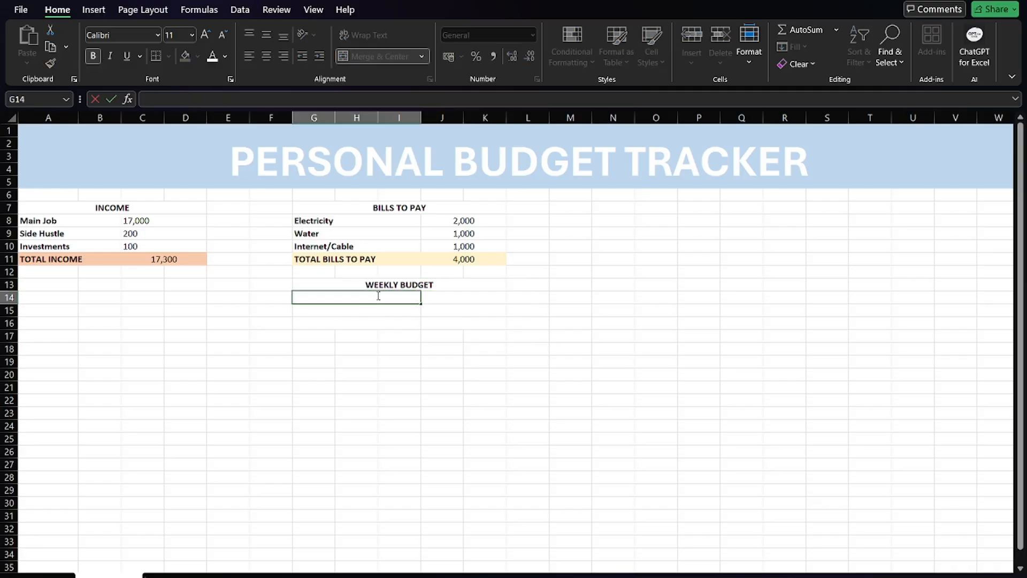
text(foFood)
key(Return)
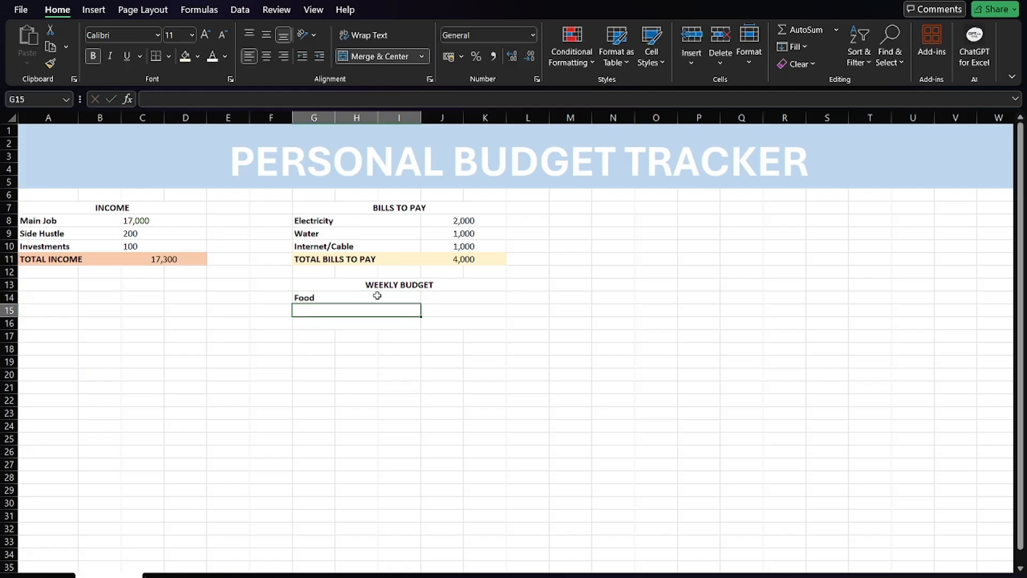
text(Transportation)
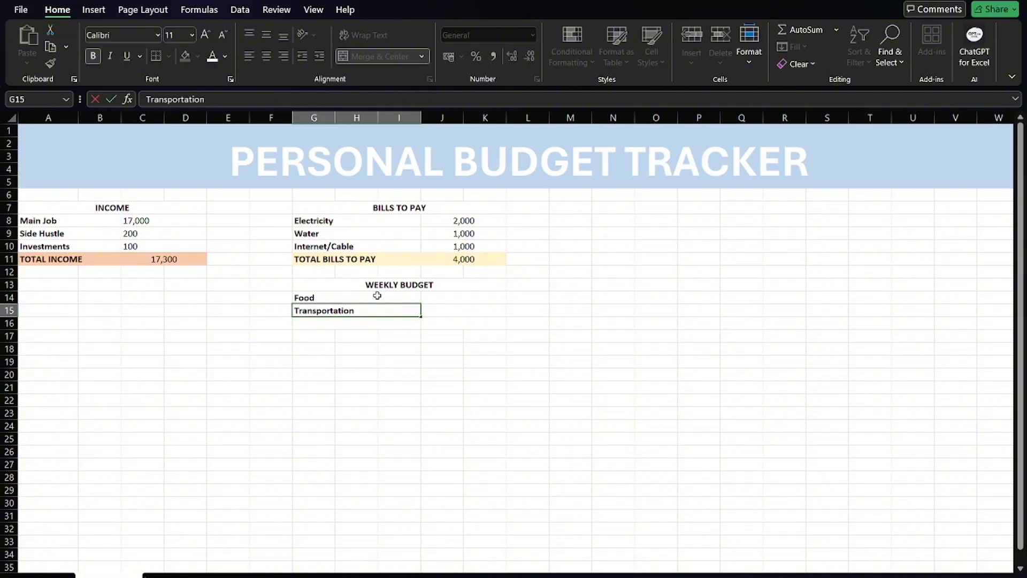
key(Return)
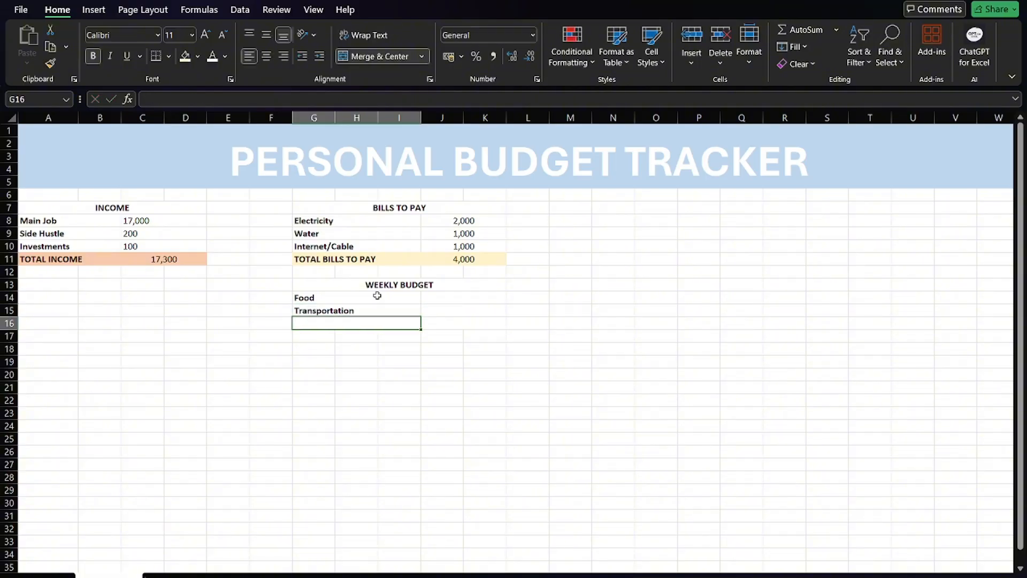
click(377, 295)
click(398, 332)
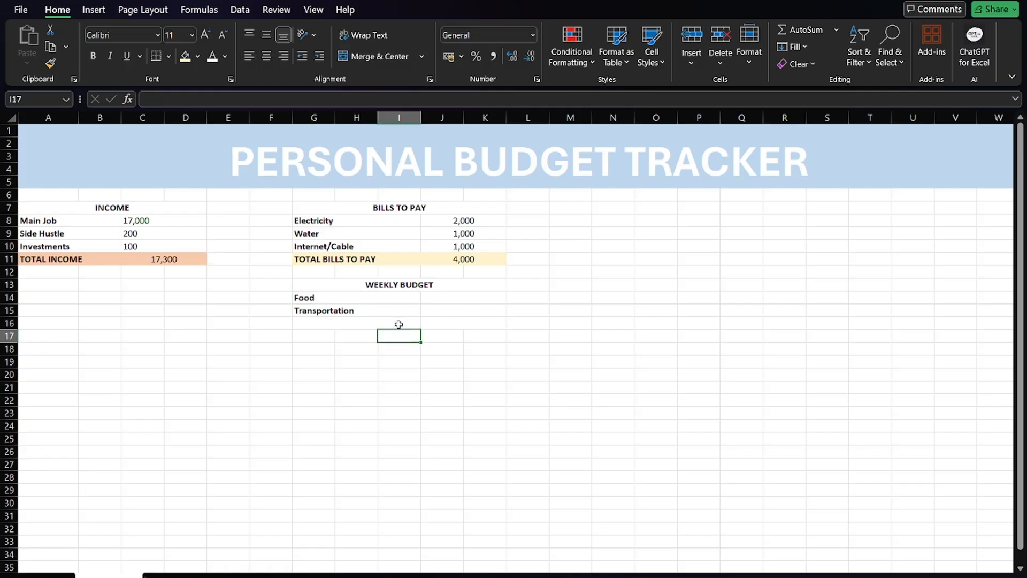
click(406, 296)
click(403, 310)
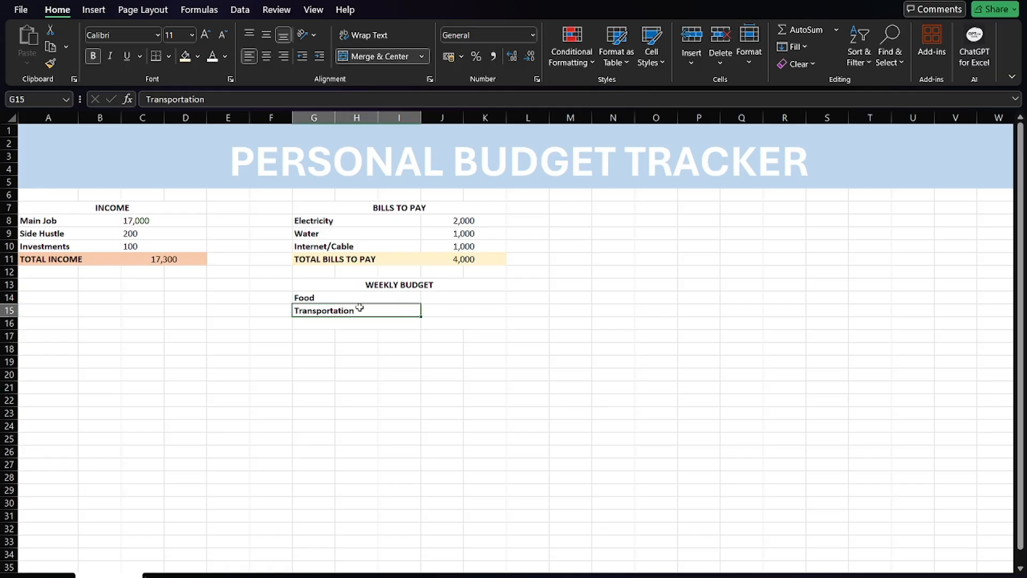
click(456, 300)
drag(376, 300, 333, 314)
click(527, 285)
click(483, 367)
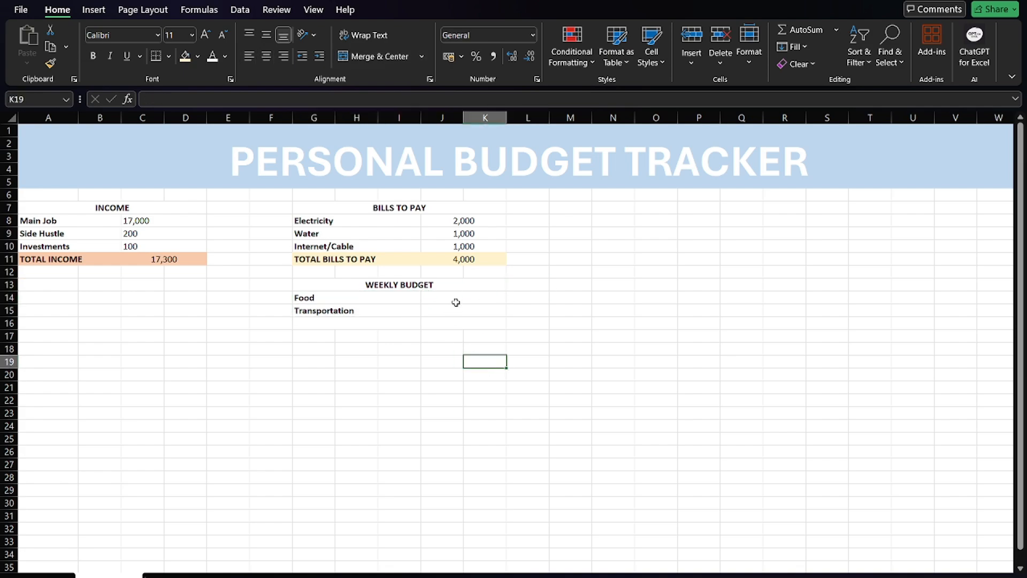
- Enter the weekly amounts 1,000 for Food in J14 and 500 for Transportation in J15
double_click(457, 300)
scroll(499, 286, right, 1)
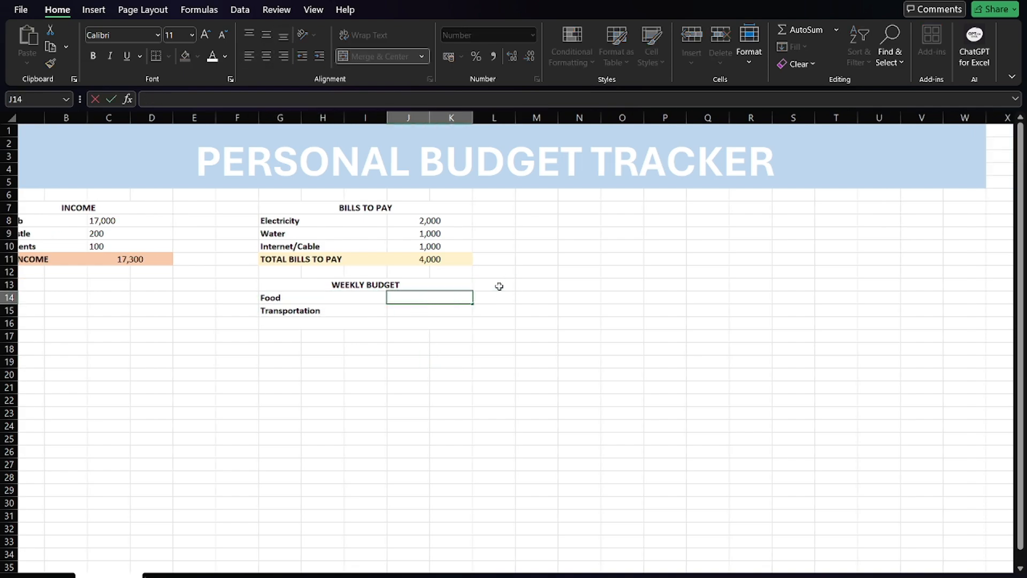
text(1,)
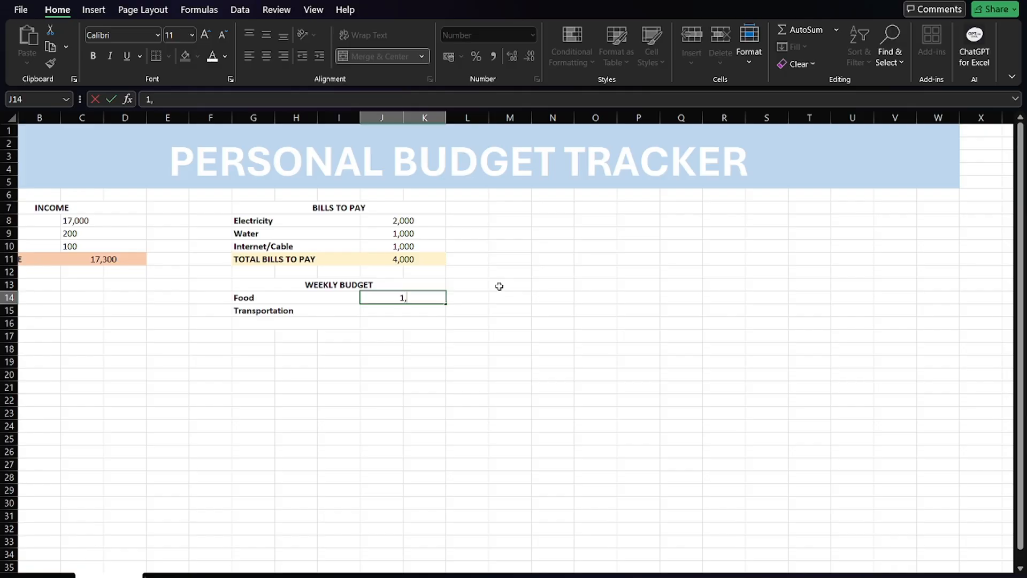
text(000)
key(Return)
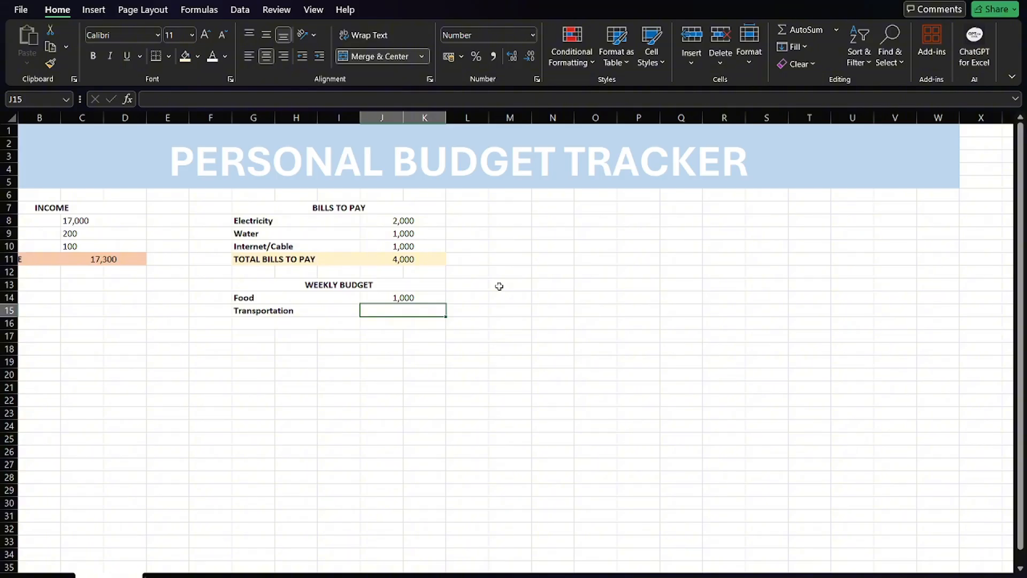
text(50)
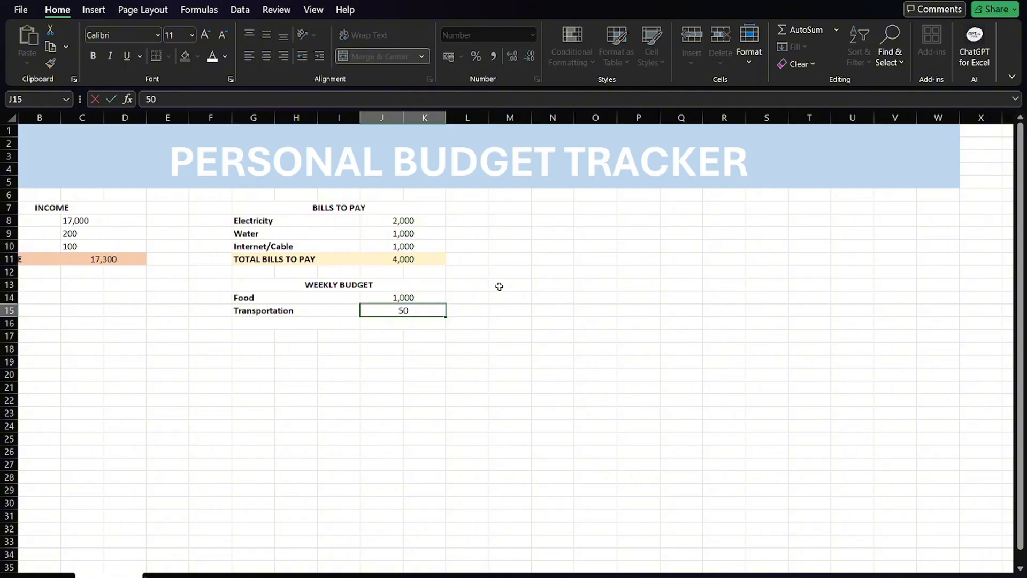
text(0)
key(Return)
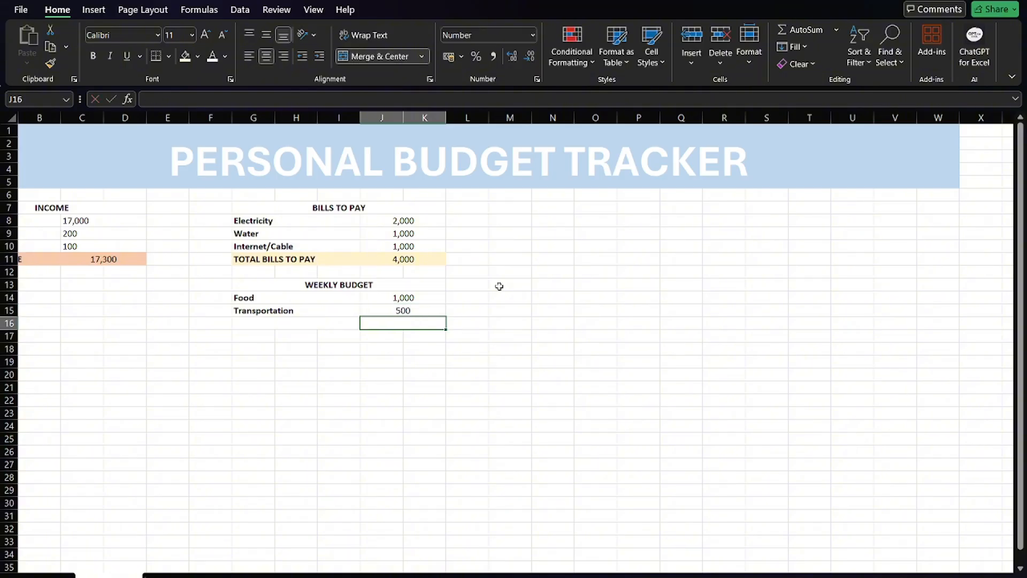
- Label the total row in G16 as TOTAL WEEKLY BUDGET
double_click(304, 324)
text(T)
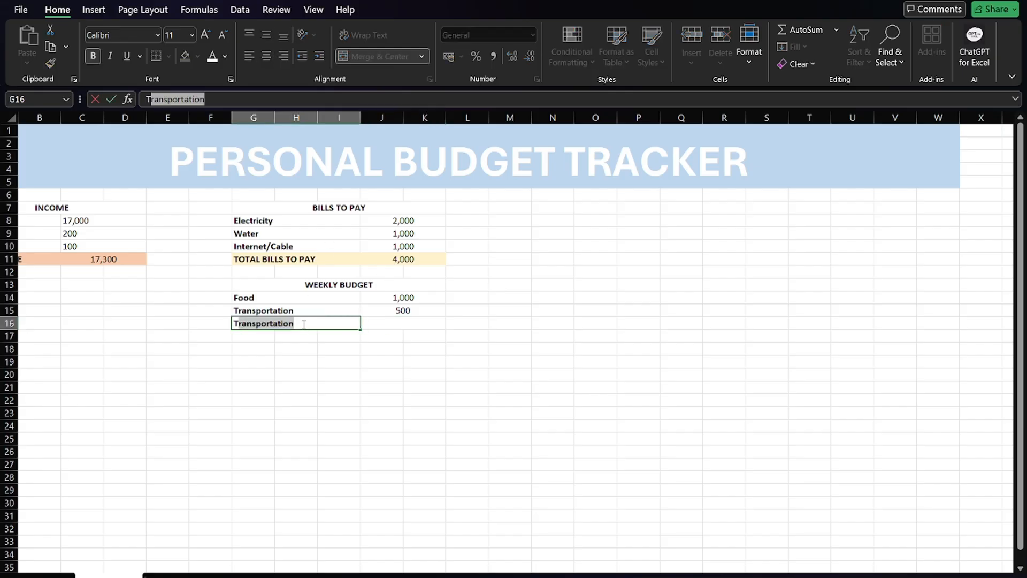
text(OT)
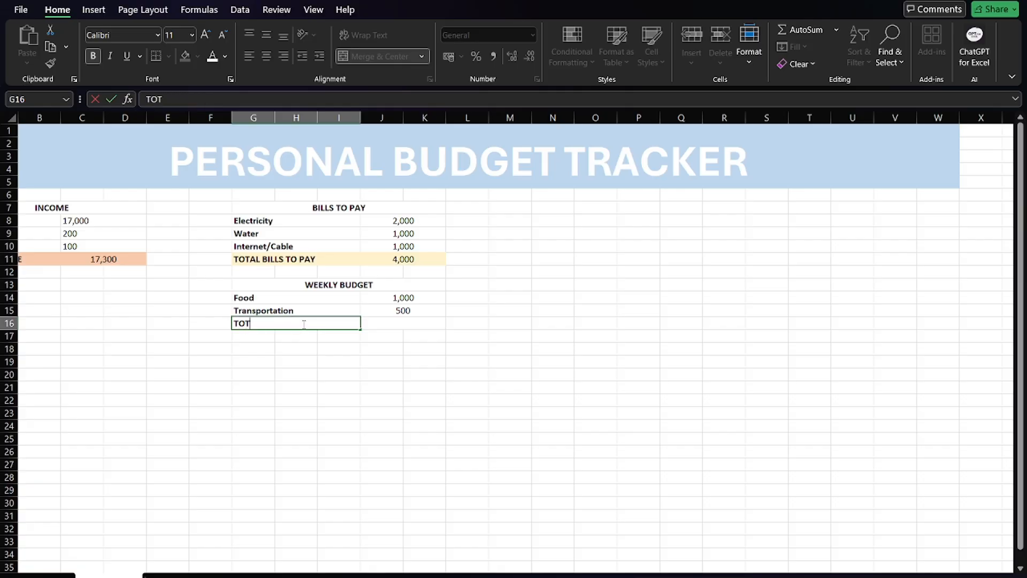
text(AL WEEKLY BUDGET)
key(Return)
scroll(303, 324, down, 1)
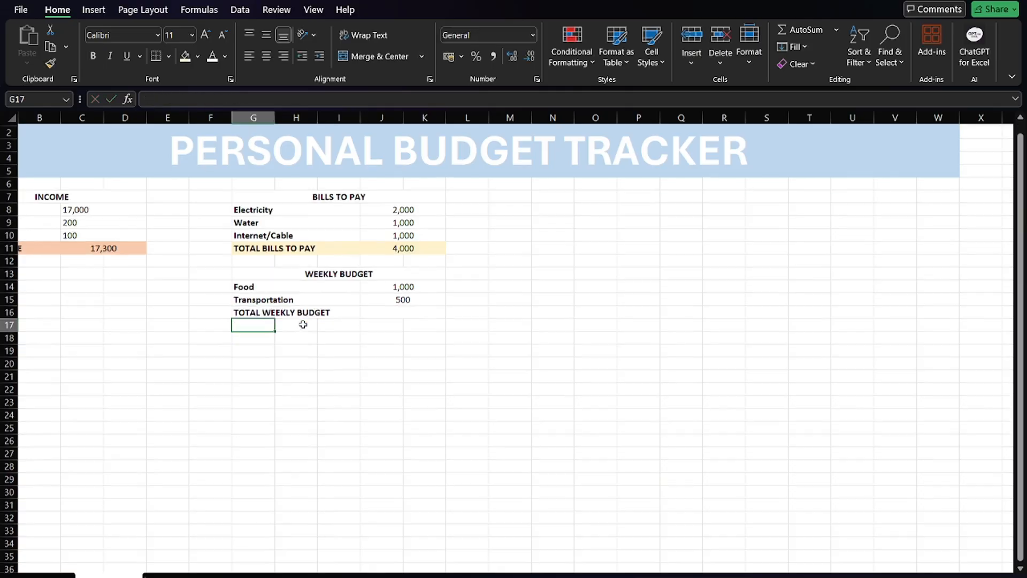
scroll(302, 324, up, 1)
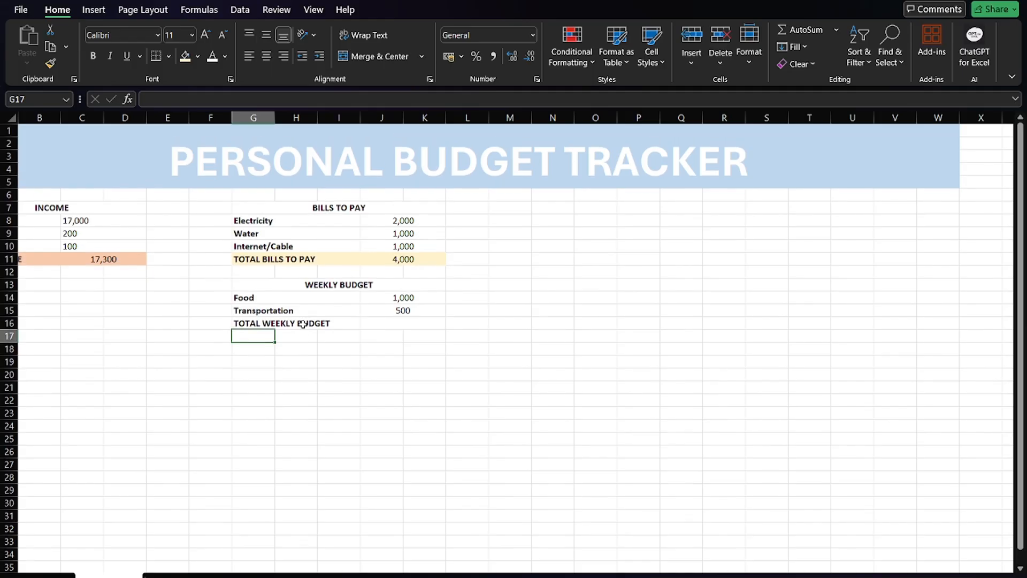
- Total the weekly budget amounts in J16 with the formula =SUM(J14:K15)
click(381, 324)
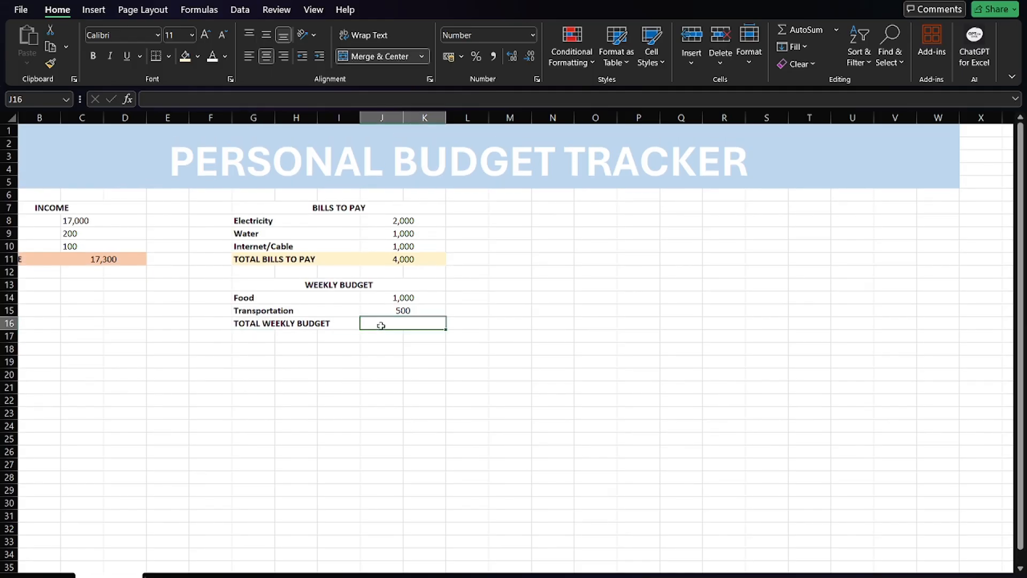
text(=SUM)
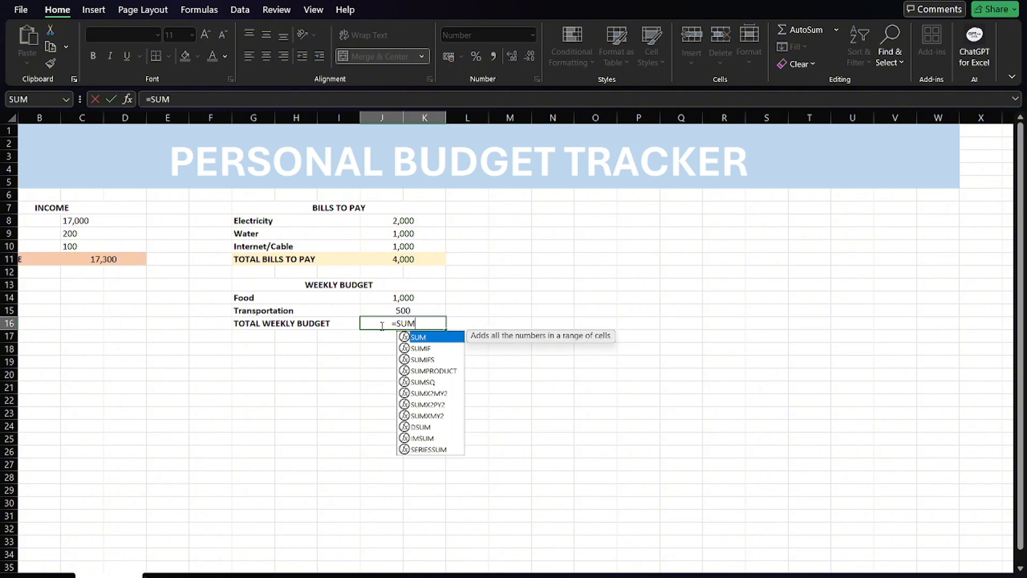
drag(400, 296, 406, 313)
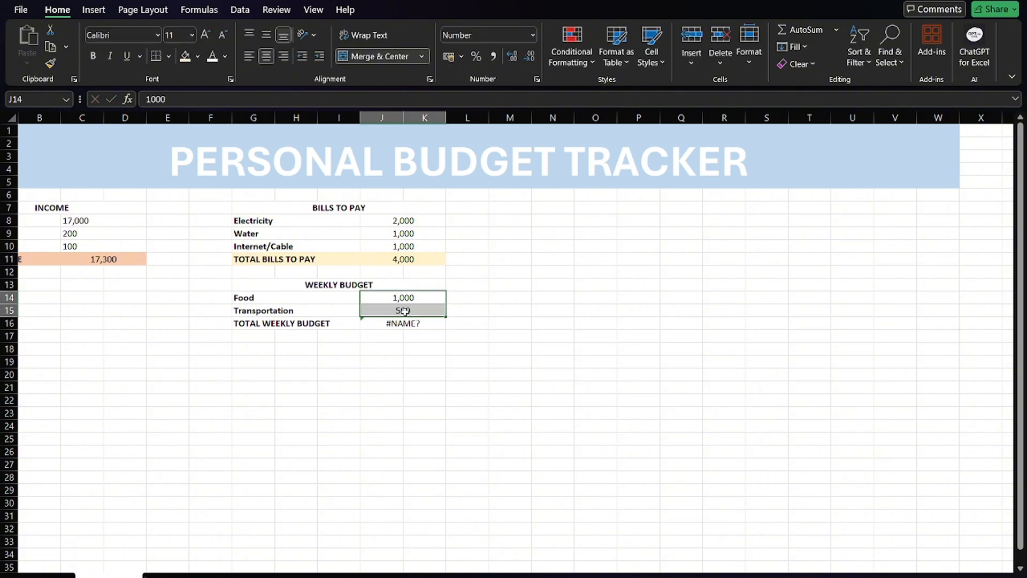
double_click(412, 322)
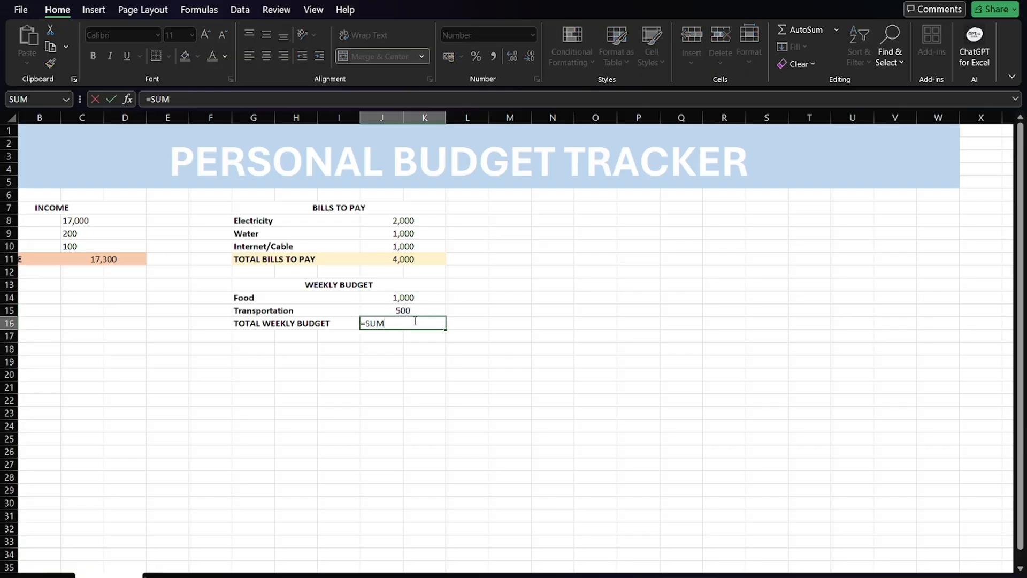
text(()
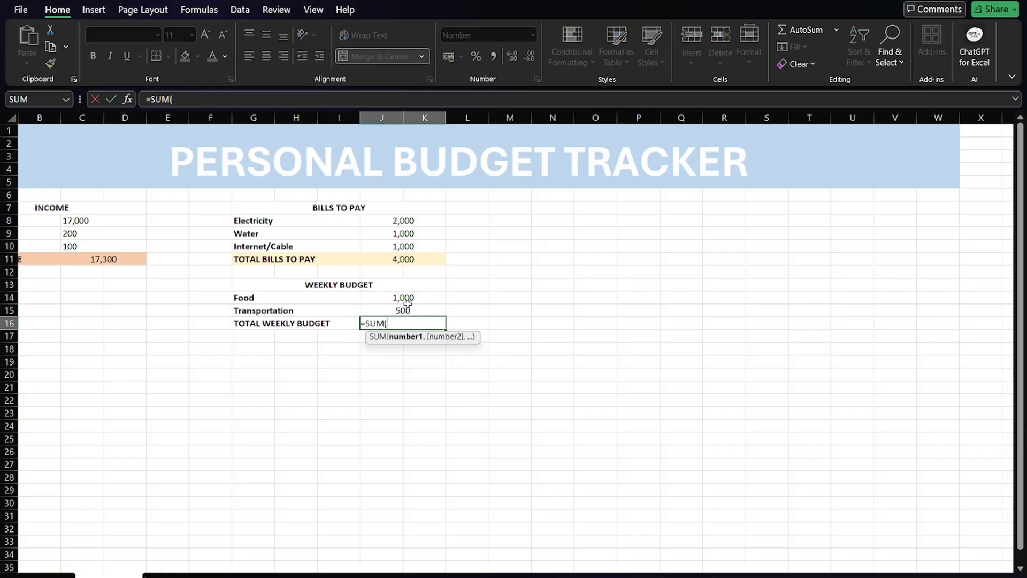
drag(408, 303, 497, 314)
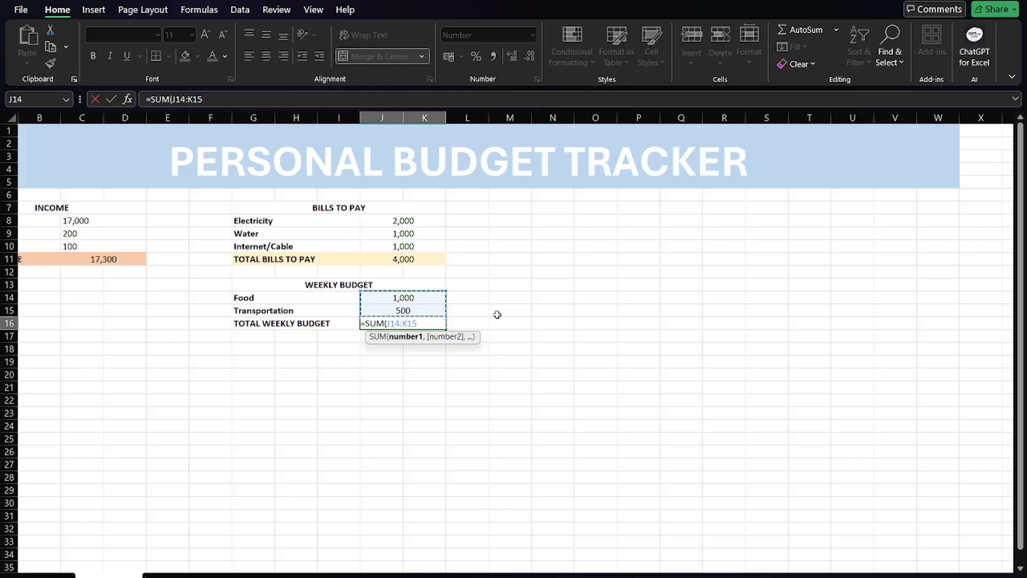
text())
key(Return)
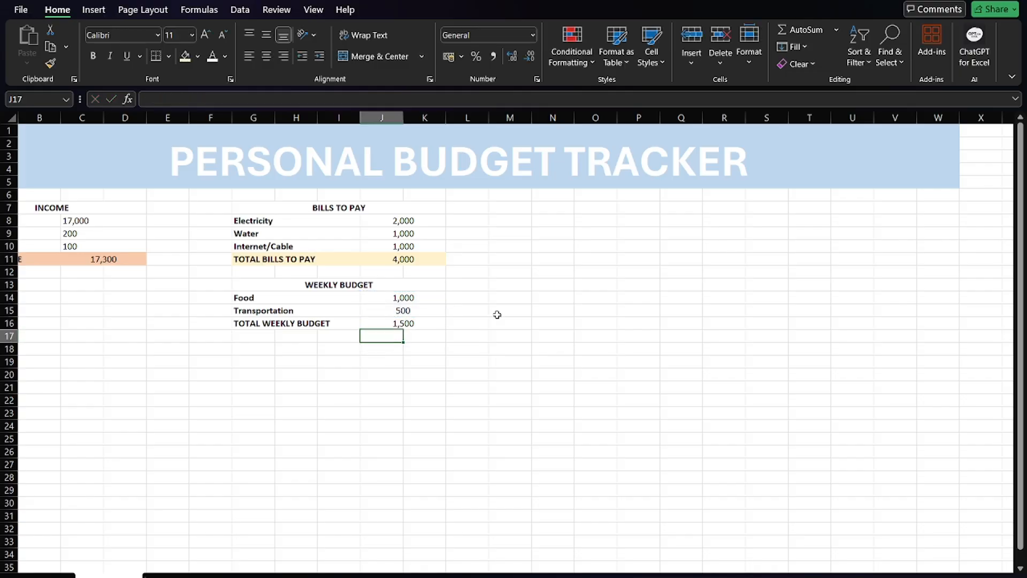
- Fill the TOTAL WEEKLY BUDGET row, G16 to K16, with light green
drag(324, 324, 433, 324)
click(197, 56)
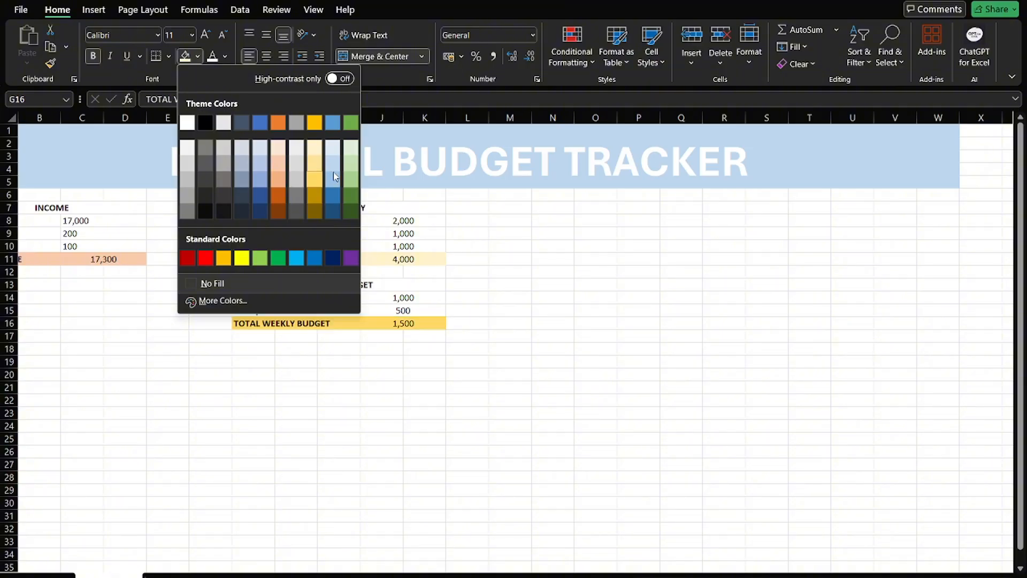
click(351, 179)
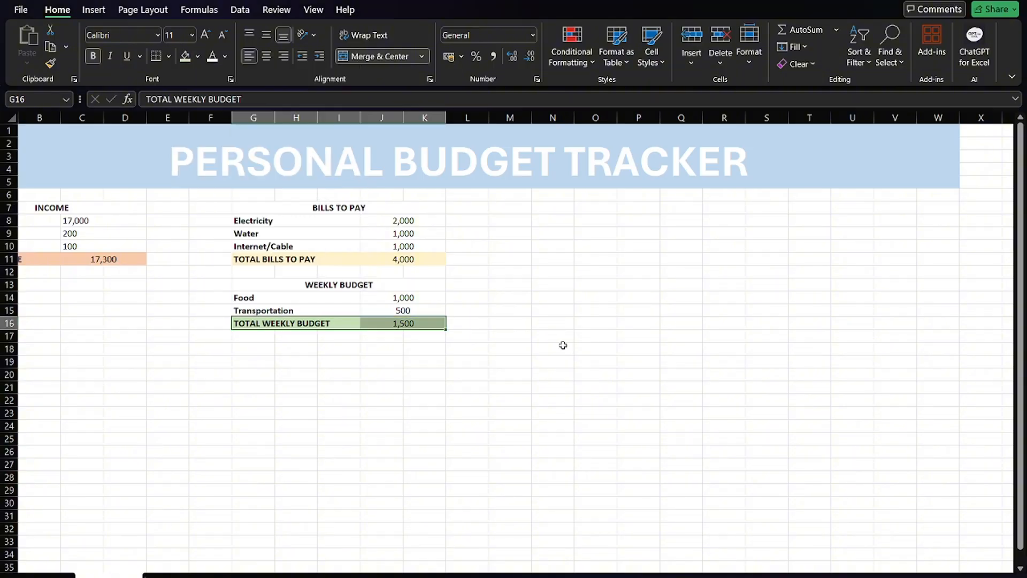
drag(534, 348, 2, 389)
click(394, 324)
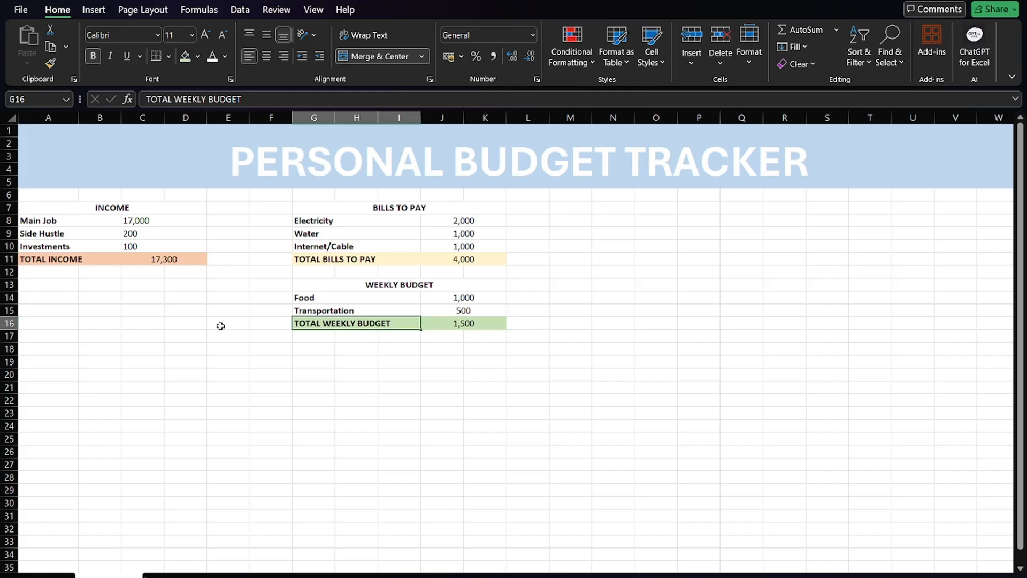
- Merge and center G18:K18 and enter the bold section heading WANTS
click(301, 350)
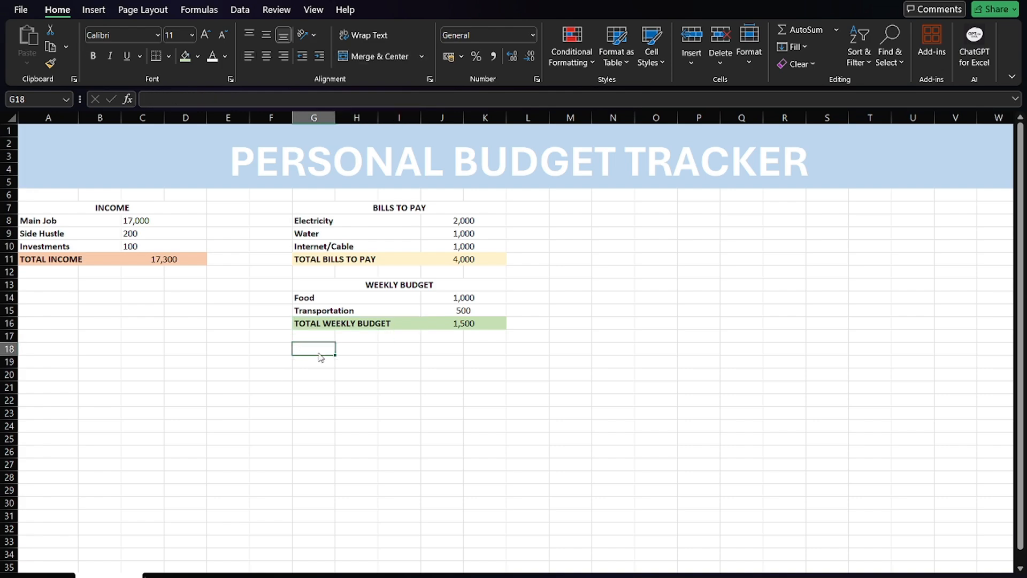
click(443, 437)
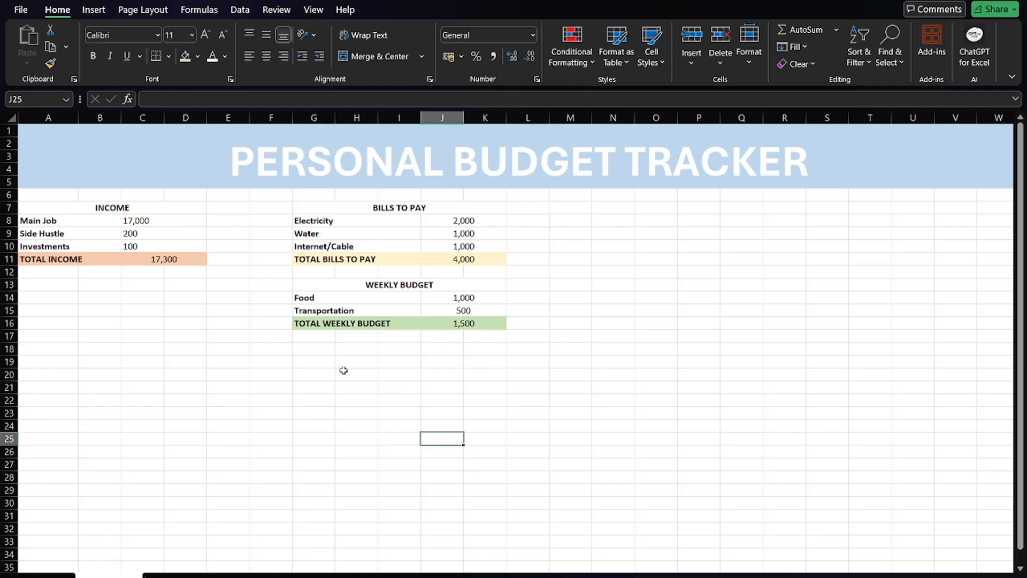
drag(327, 351, 473, 349)
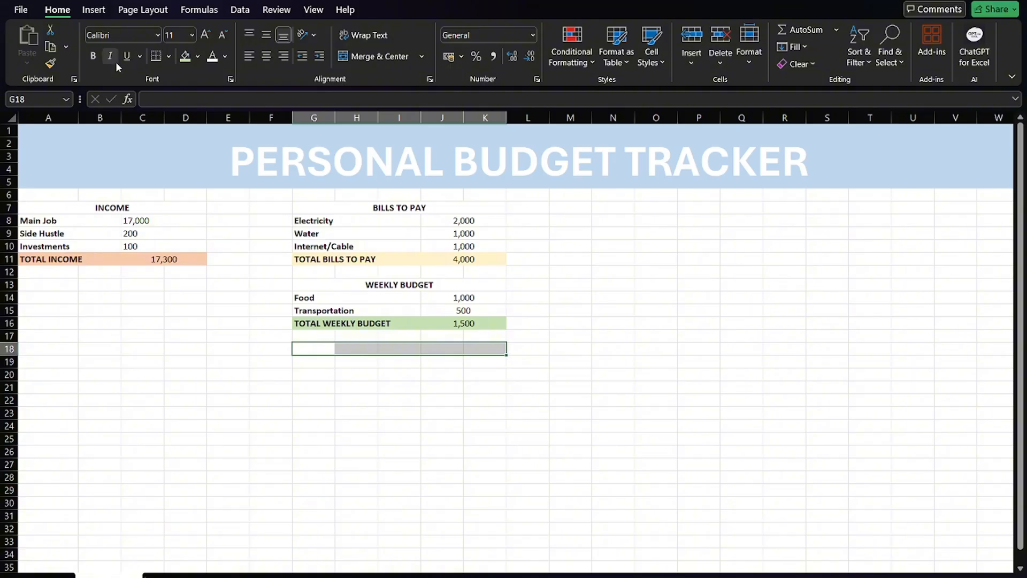
click(377, 57)
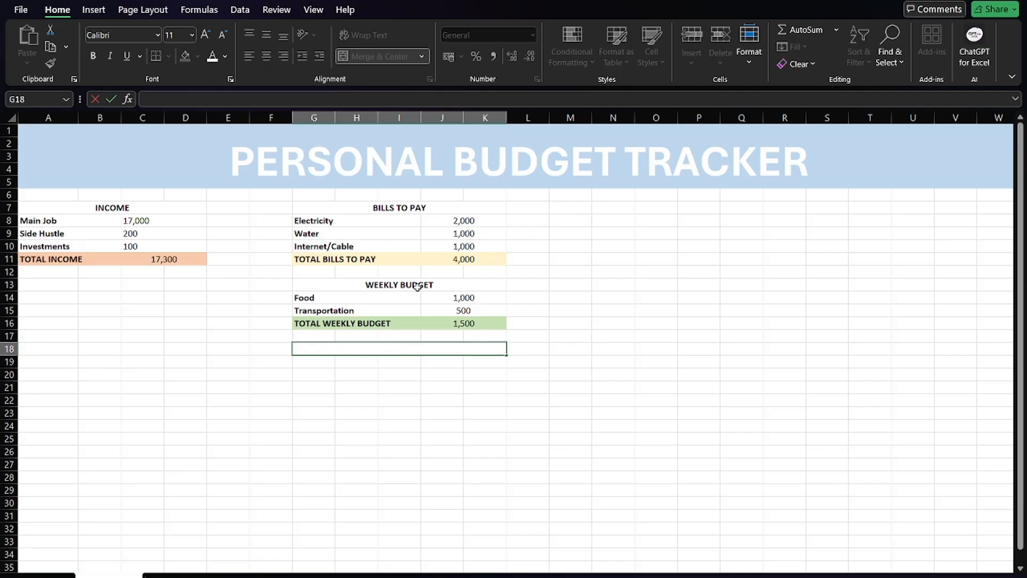
key(ctrl+b)
text(Wa)
key(BackSpace)
key(Caps_Lock)
text(ANTS)
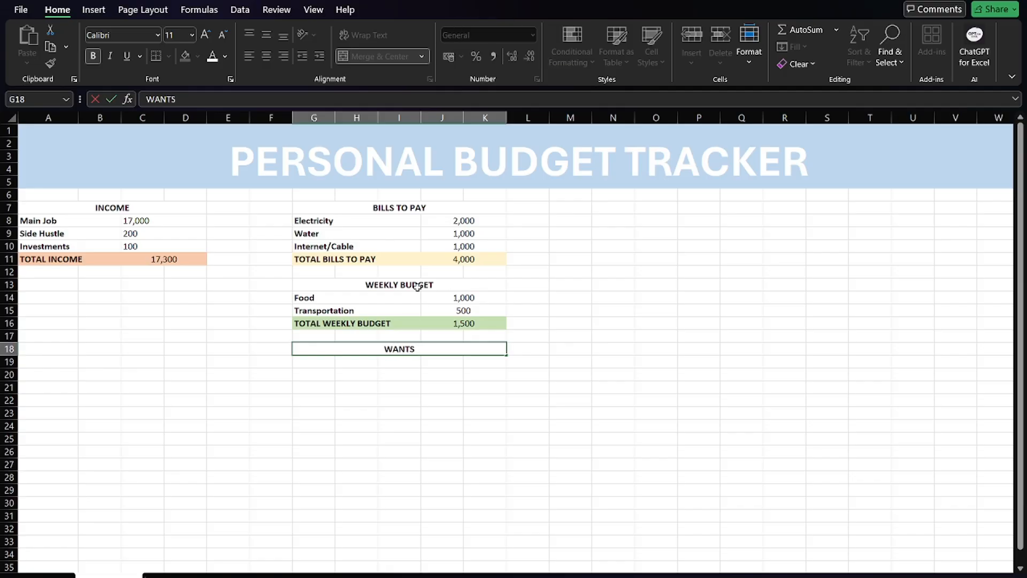
key(Caps_Lock)
- Merge and center G19:I19 under the WANTS heading and copy the merged cell to rows 20 and 21
click(355, 361)
click(320, 366)
drag(319, 366, 405, 362)
click(405, 56)
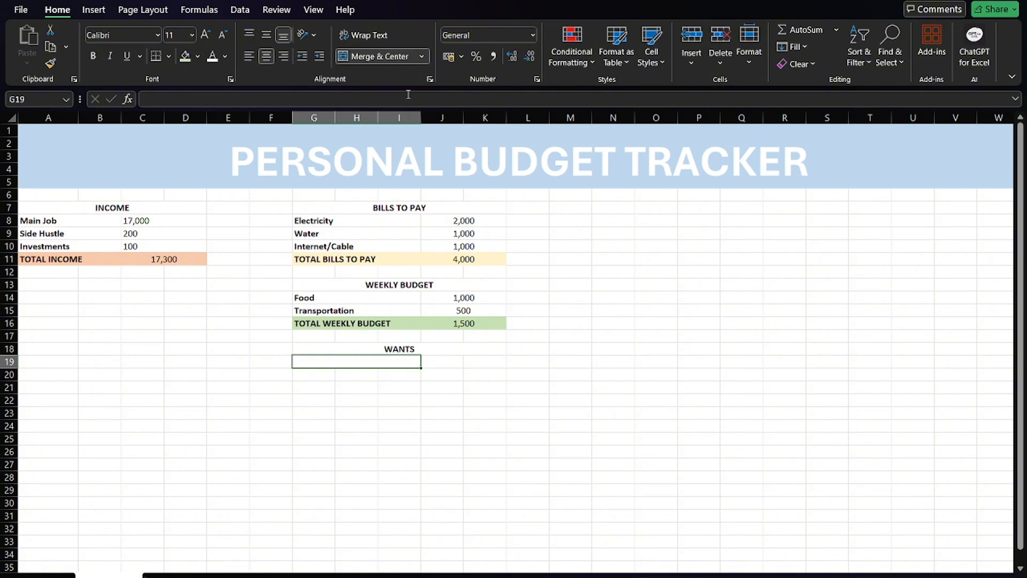
key(ctrl+c)
click(327, 376)
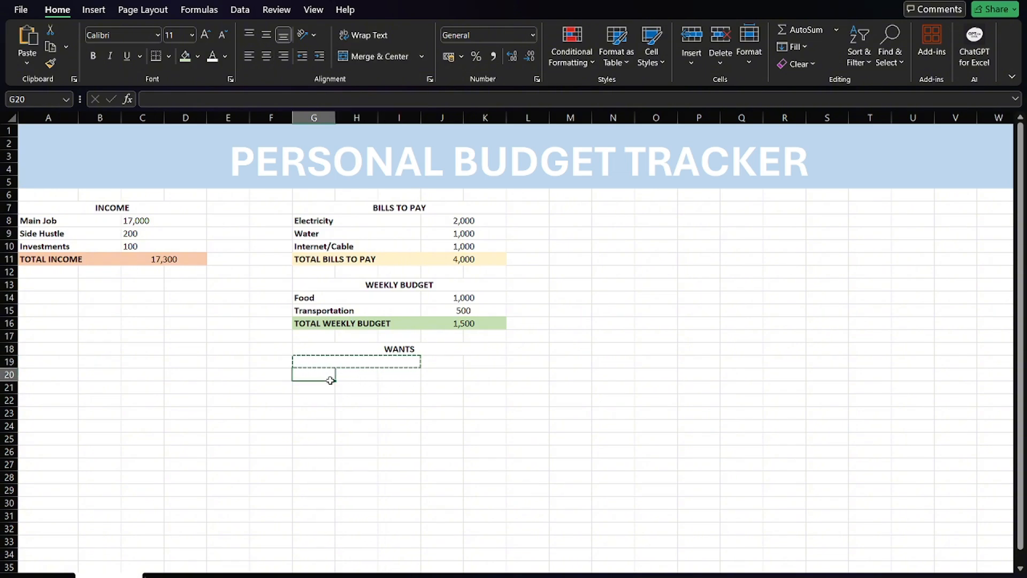
key(ctrl+v)
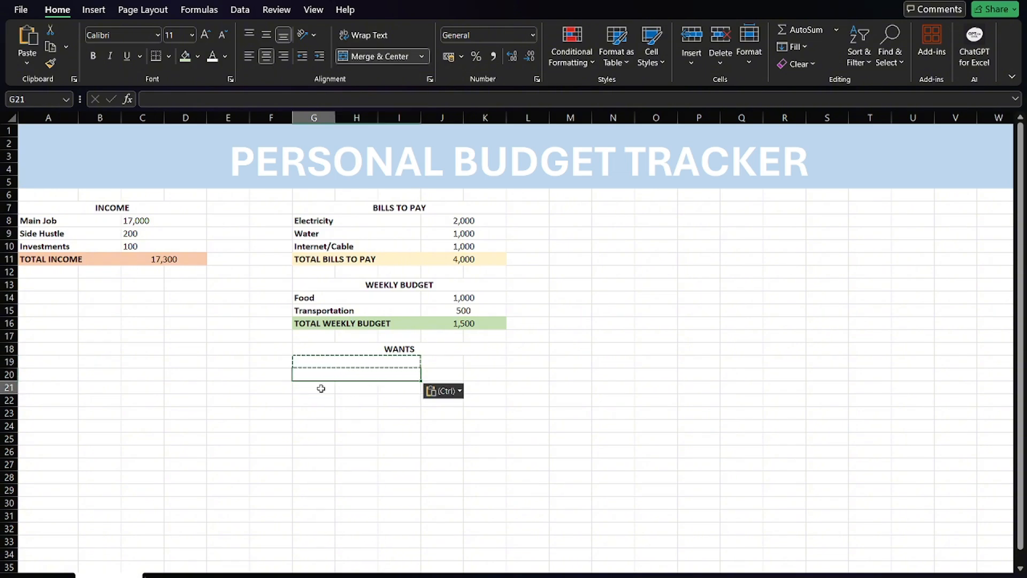
click(319, 387)
key(ctrl+v)
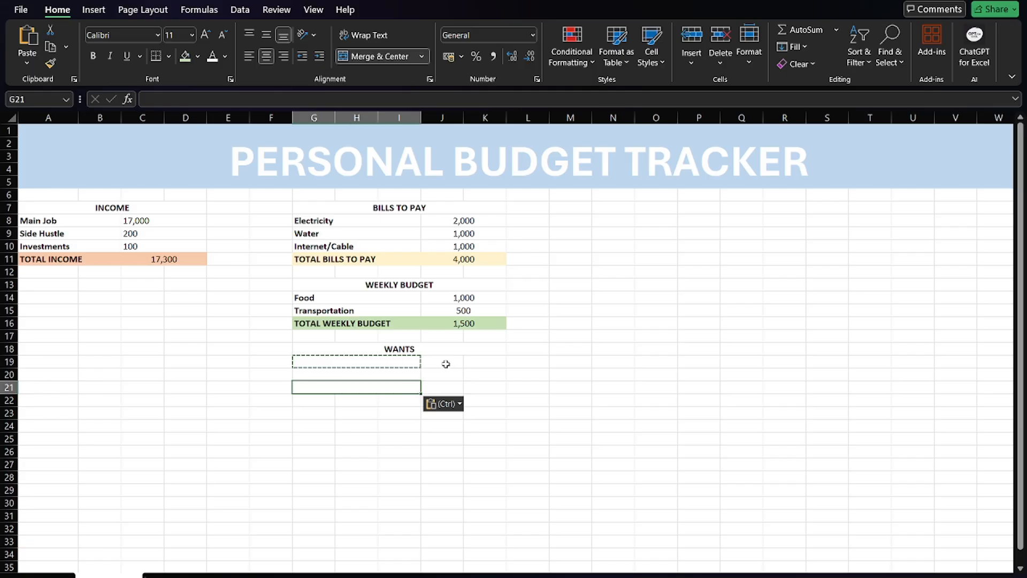
- Copy the Transportation amount cell J15 to J19, J20 and J21, and clear the copied values to keep only the formatting
click(449, 362)
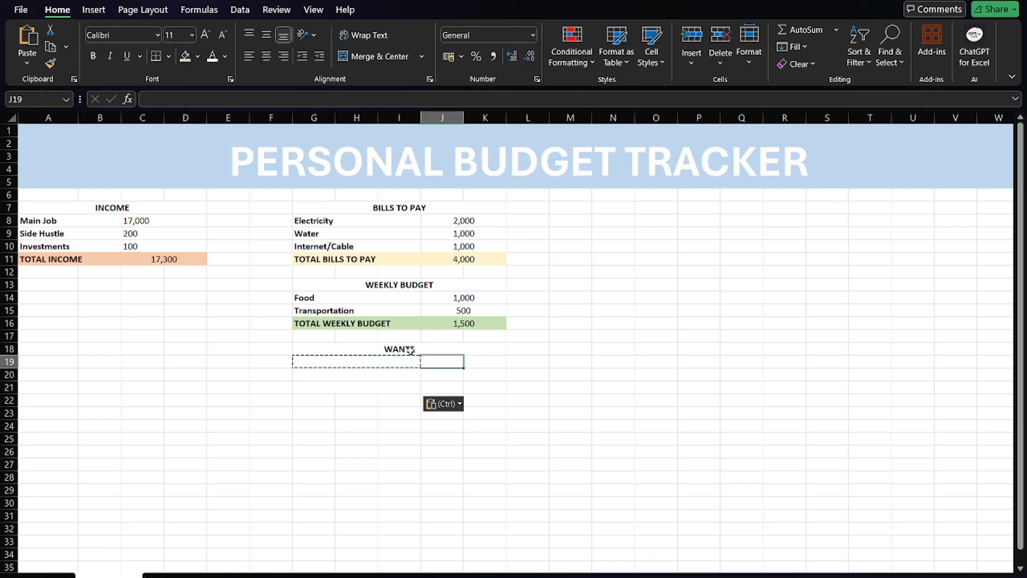
click(472, 309)
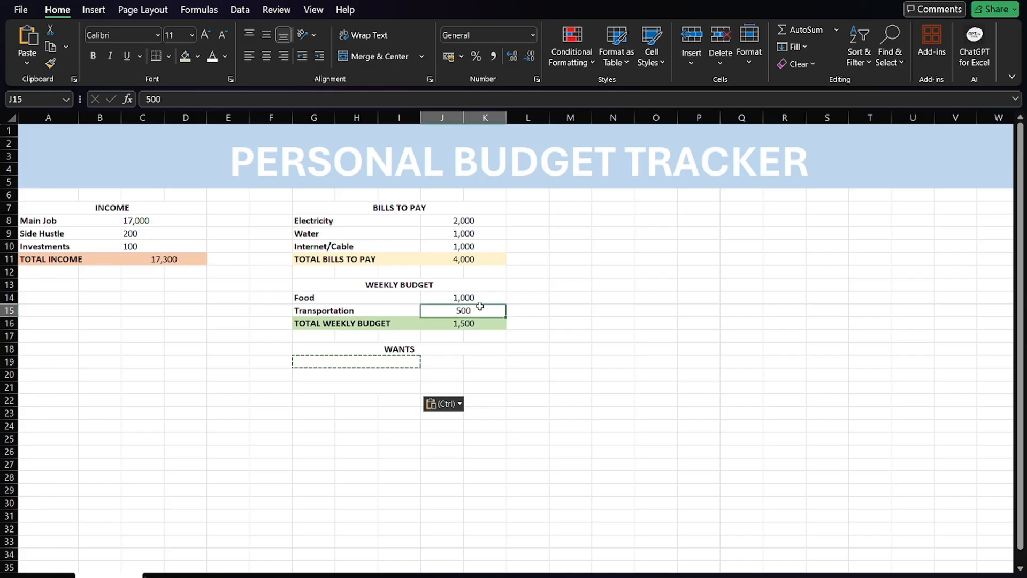
key(ctrl+c)
click(457, 361)
key(ctrl+v)
click(455, 374)
key(ctrl+v)
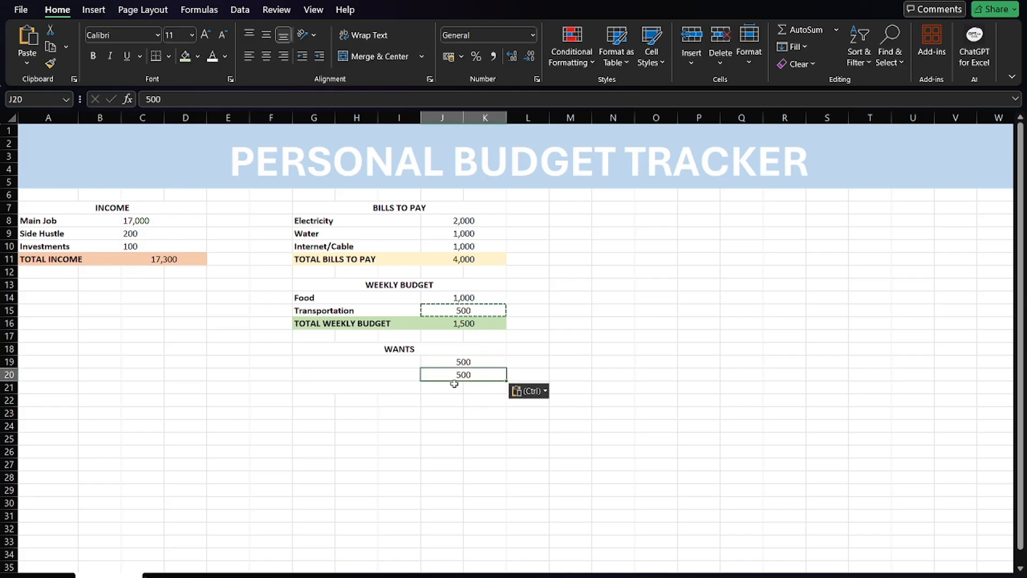
click(455, 386)
key(ctrl+v)
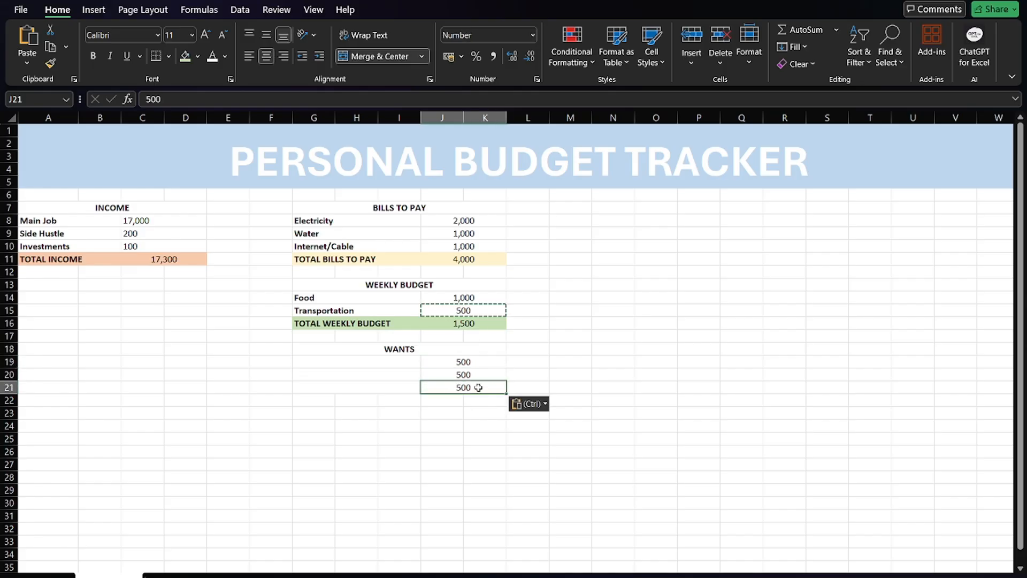
key(Delete)
click(481, 373)
key(Delete)
click(478, 362)
key(ctrl+z)
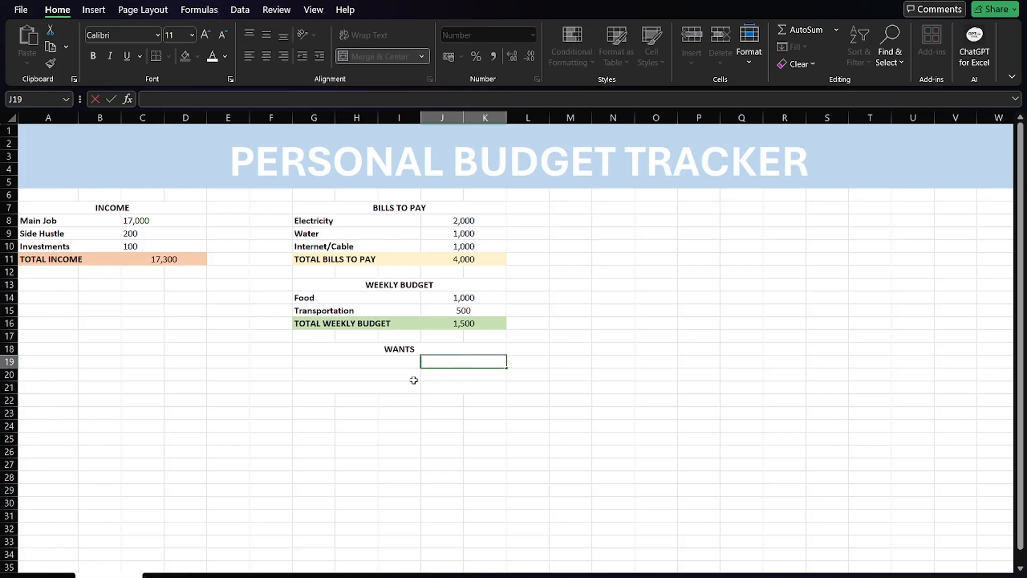
- Enter the wants labels Clothing in G19, Gadget in G20 and TOTAL WANTS in G21
click(403, 364)
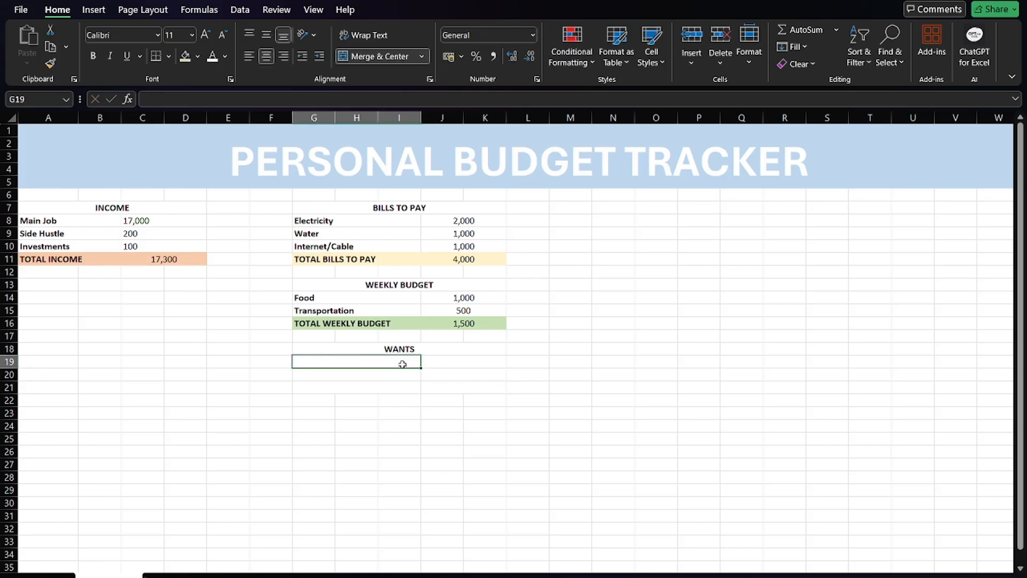
text(C)
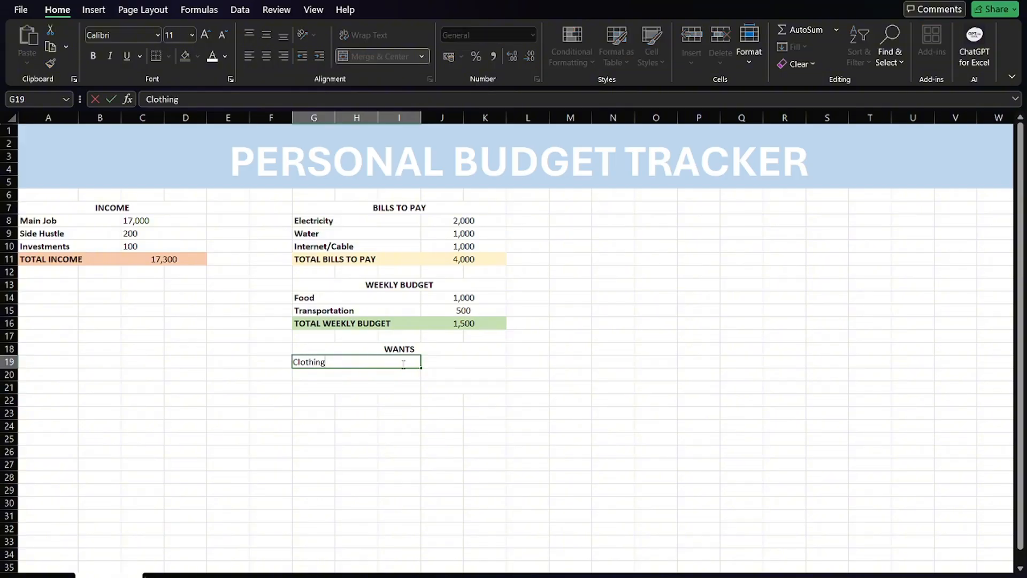
text(lothing)
key(Return)
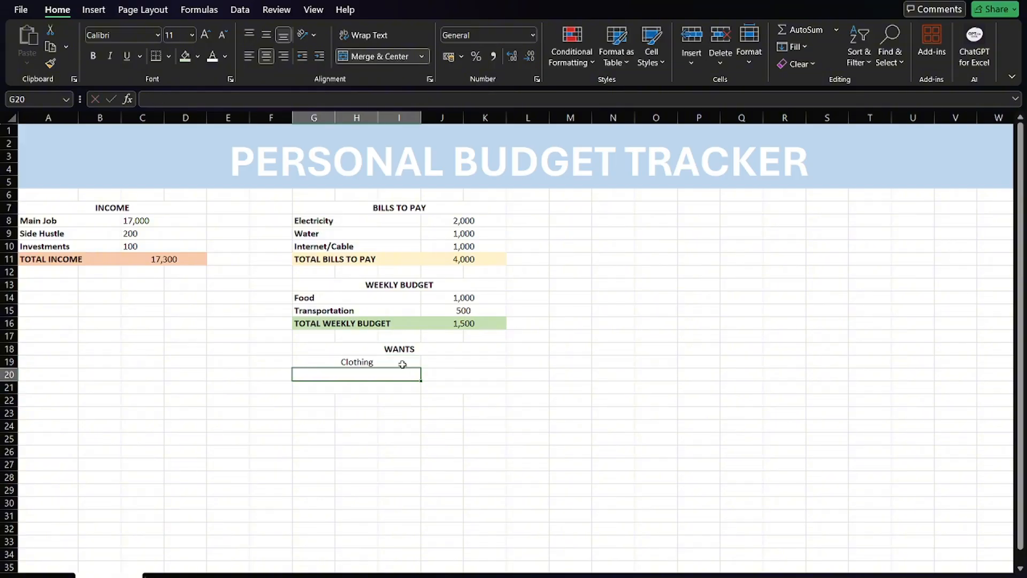
text(Gadget)
key(Return)
text(\)
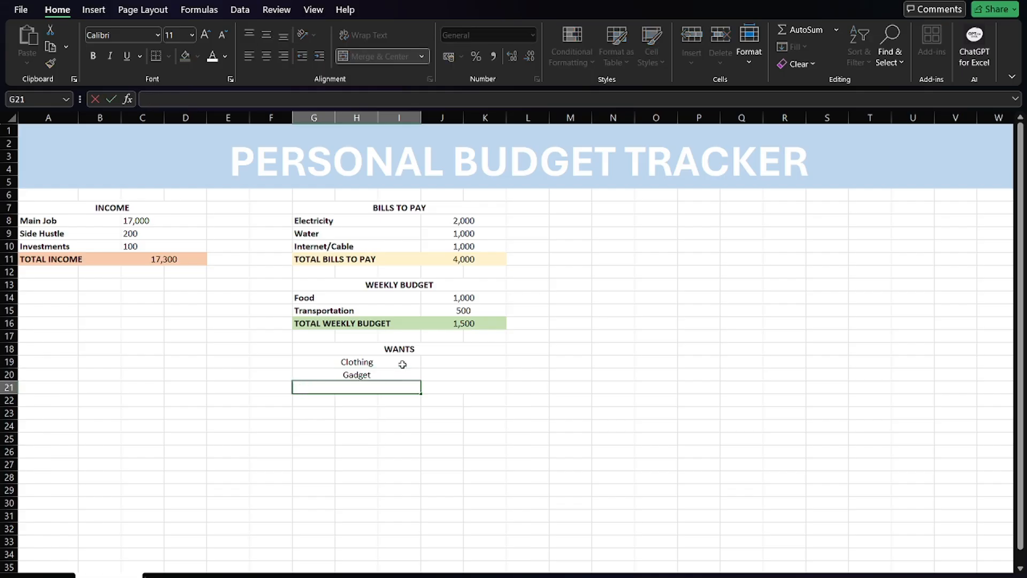
text(TAL WANTS)
key(Return)
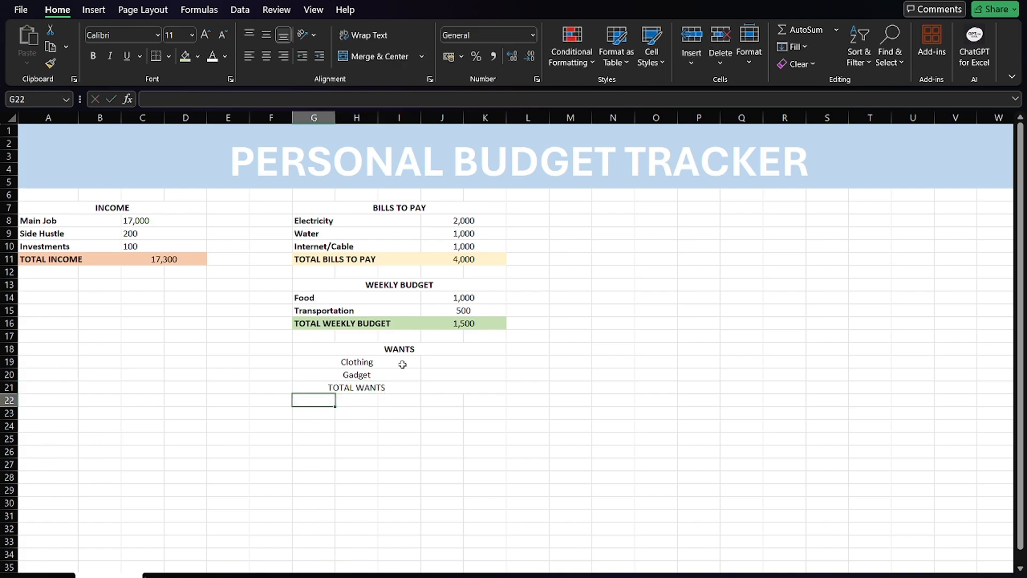
- Make the wants labels in G19 to G21 bold and left-aligned
click(380, 387)
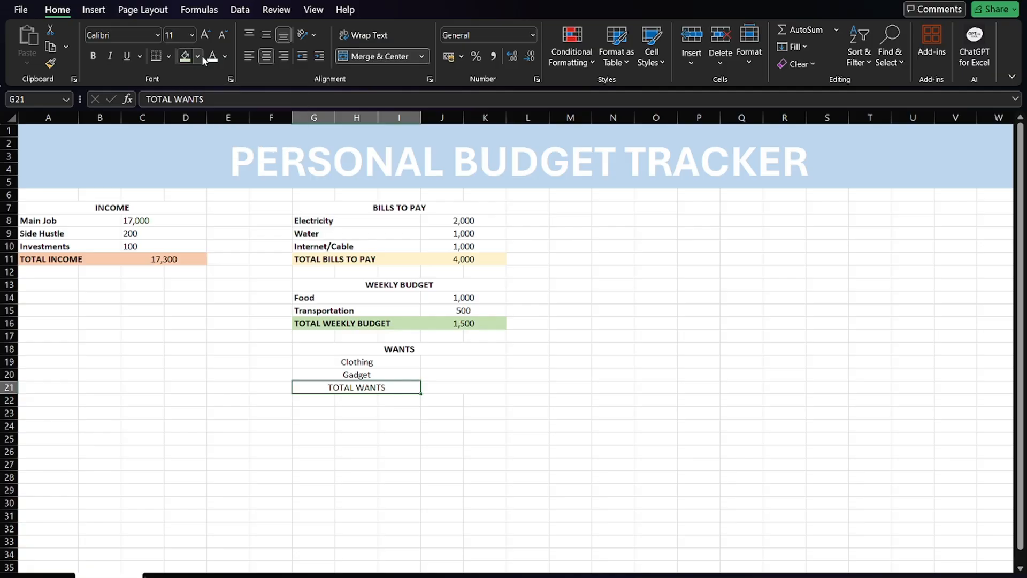
drag(369, 361, 369, 387)
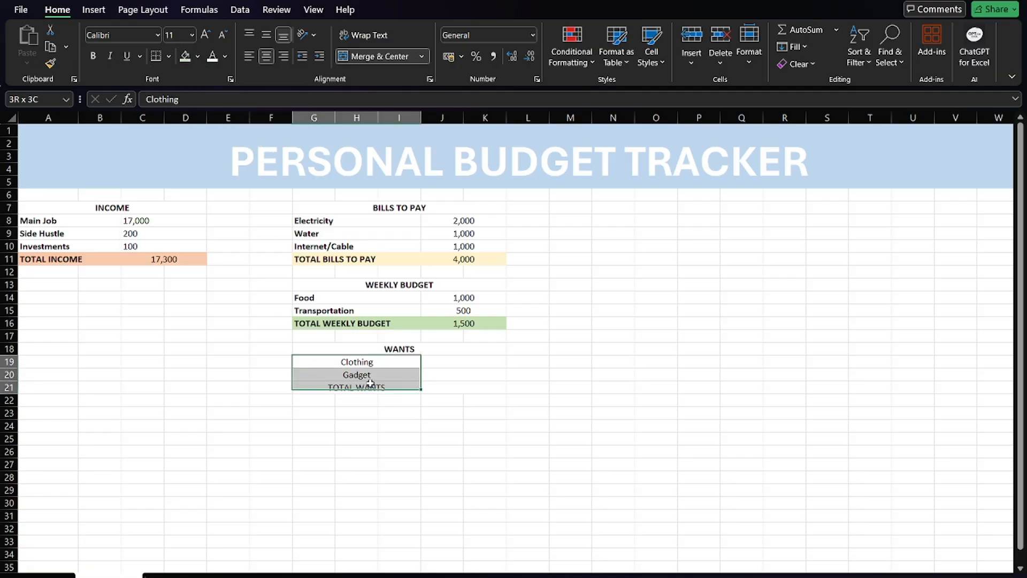
click(94, 56)
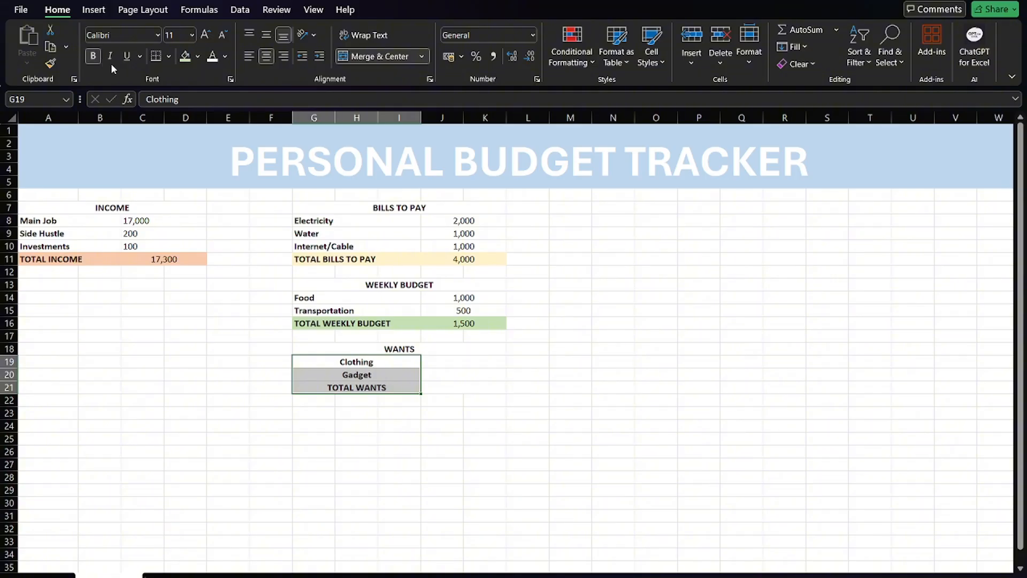
click(248, 55)
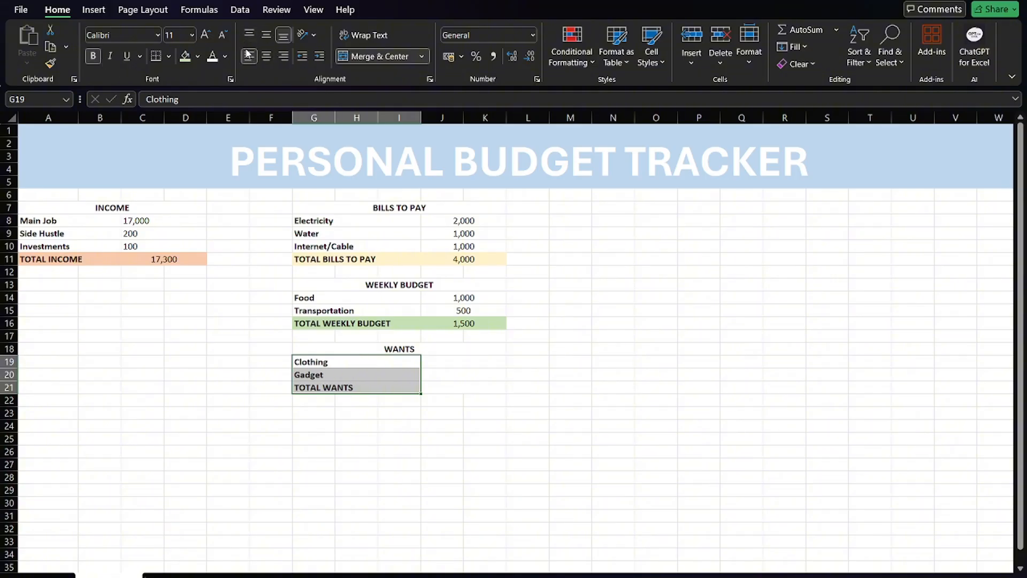
click(360, 399)
- Copy the Food amount from J14 into the Clothing amount cell J19
scroll(360, 399, down, 1)
scroll(360, 399, down, 1)
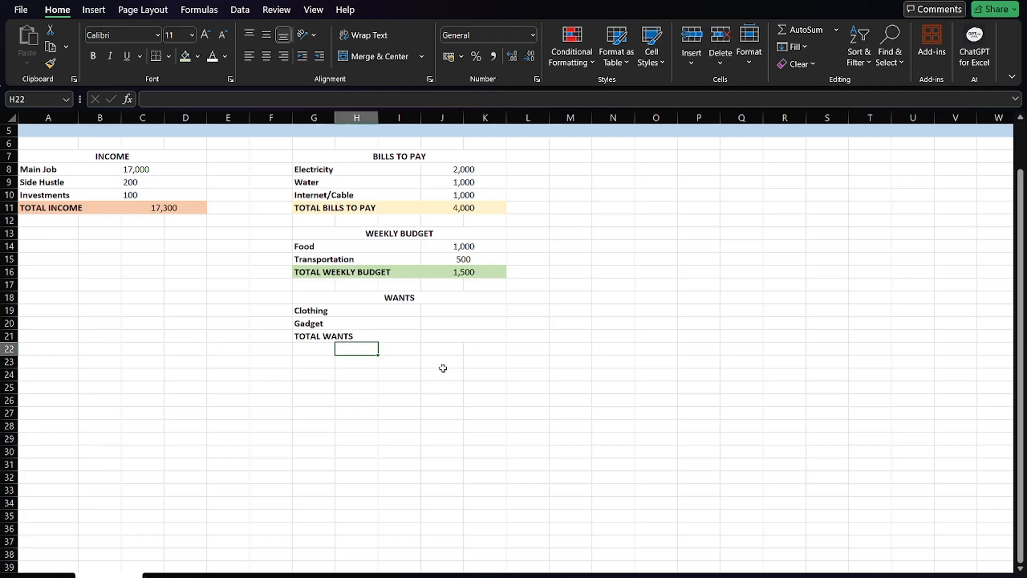
click(454, 308)
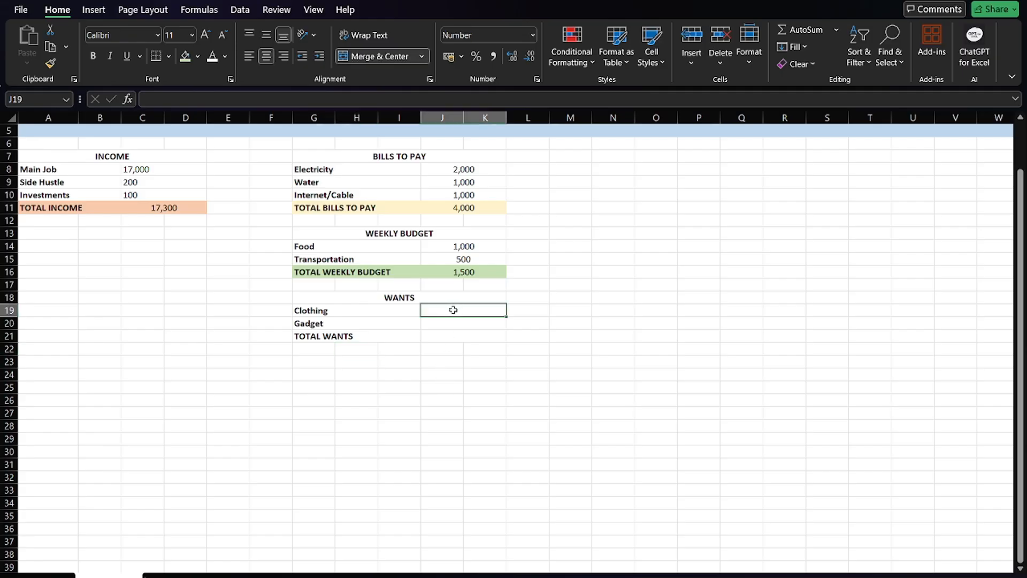
click(473, 256)
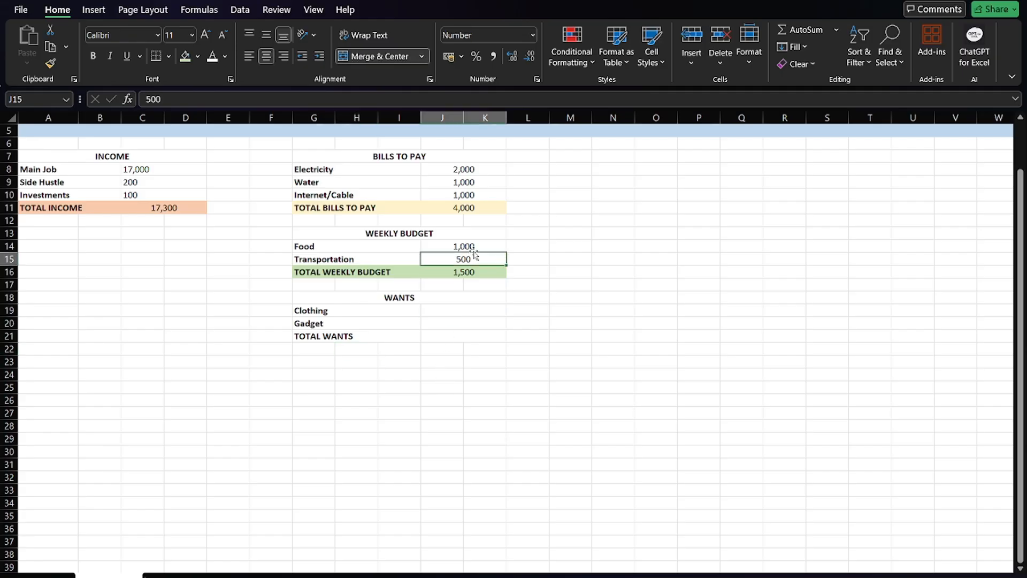
click(475, 247)
key(ctrl+c)
click(474, 310)
key(ctrl+v)
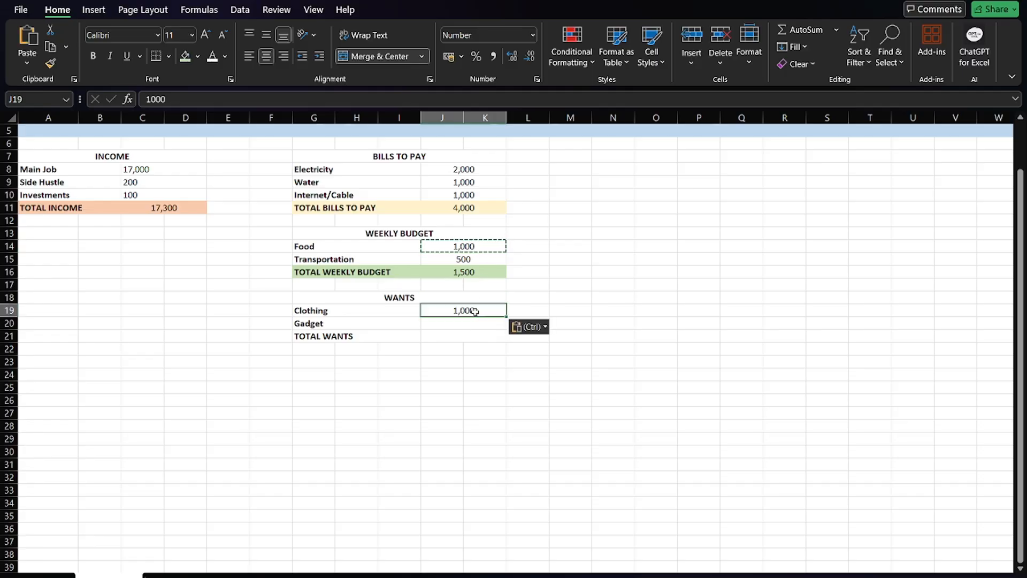
- Copy the Clothing amount from J19 into the Gadget amount cell J20
click(477, 323)
text(v)
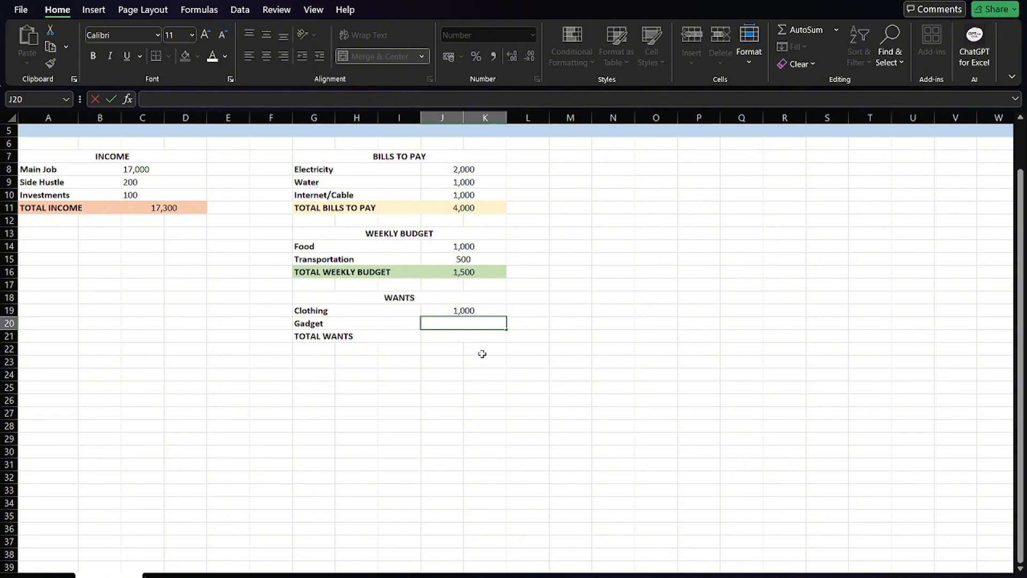
key(Escape)
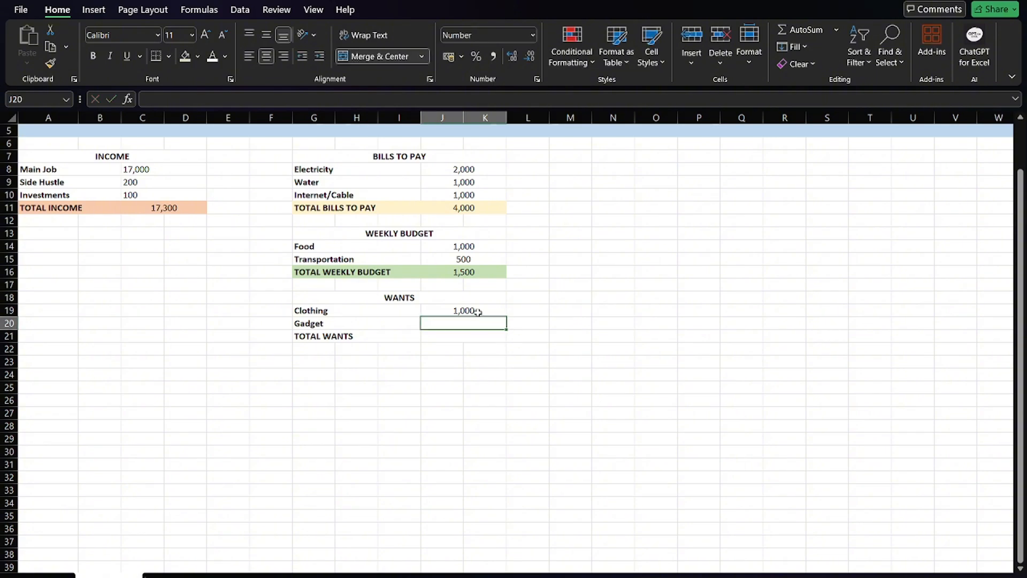
click(478, 311)
key(ctrl+c)
click(474, 324)
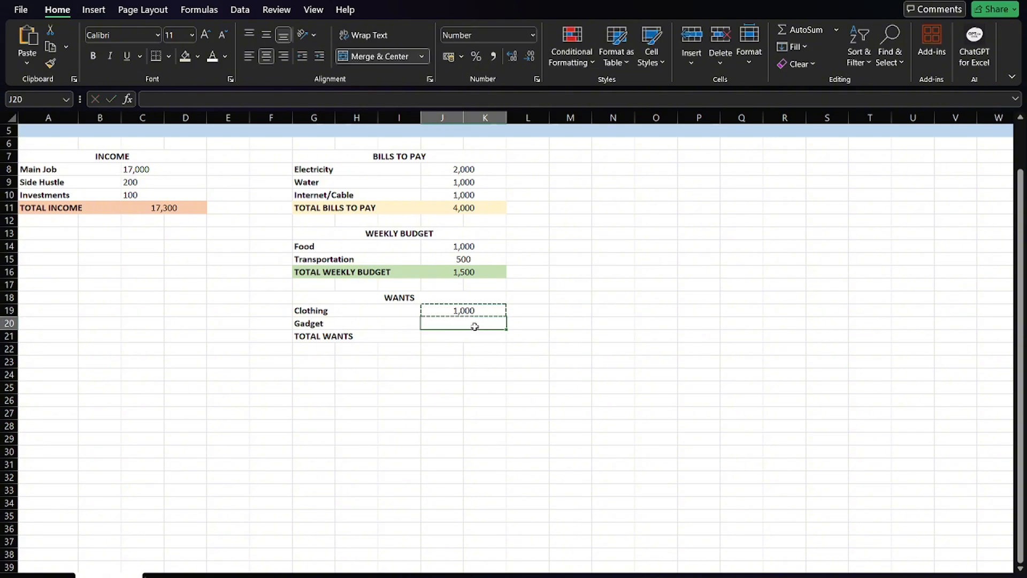
key(ctrl+v)
- Try to total the Clothing and Gadget amounts with SUM in cell J21
click(458, 334)
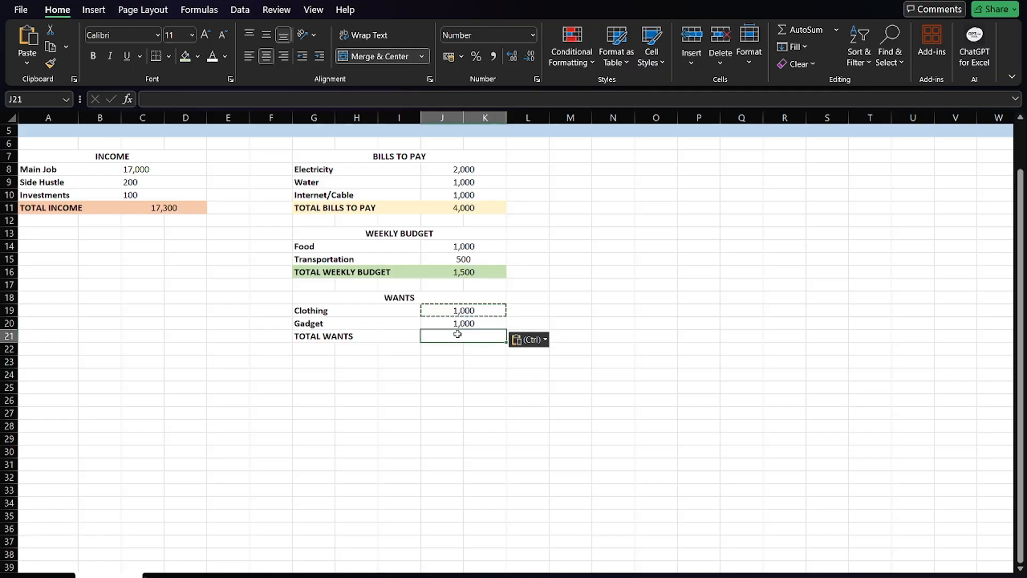
text(=SUM)
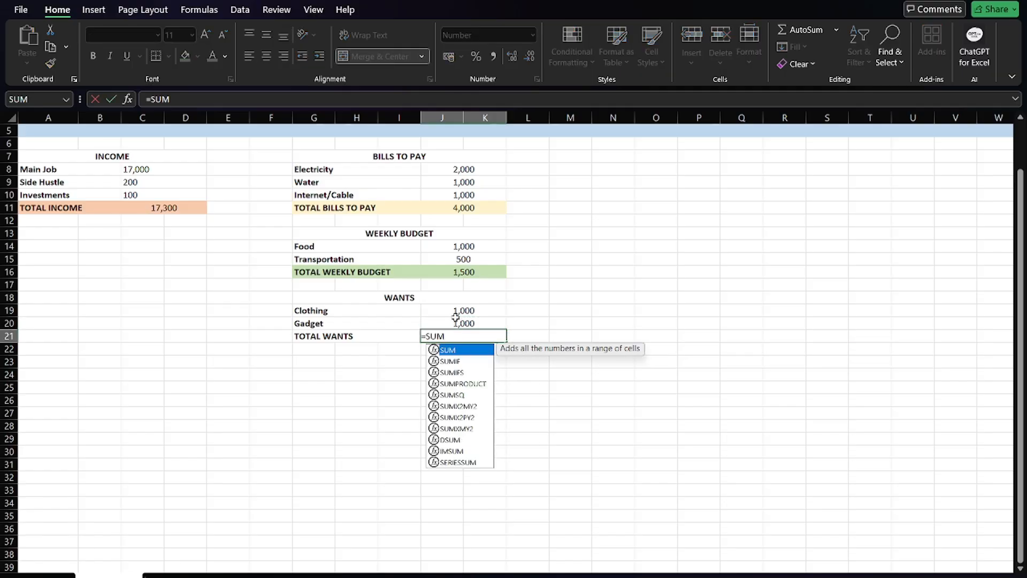
drag(455, 315, 456, 323)
scroll(456, 320, up, 1)
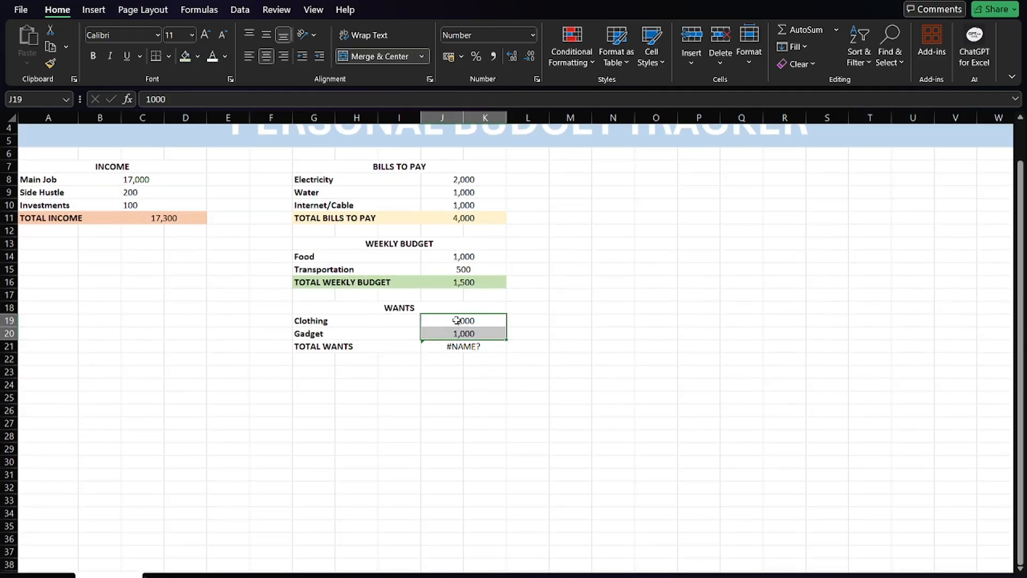
click(464, 360)
- Enter =SUM(J19:K20) in the TOTAL WANTS amount cell J21, replacing the incomplete formula
click(478, 351)
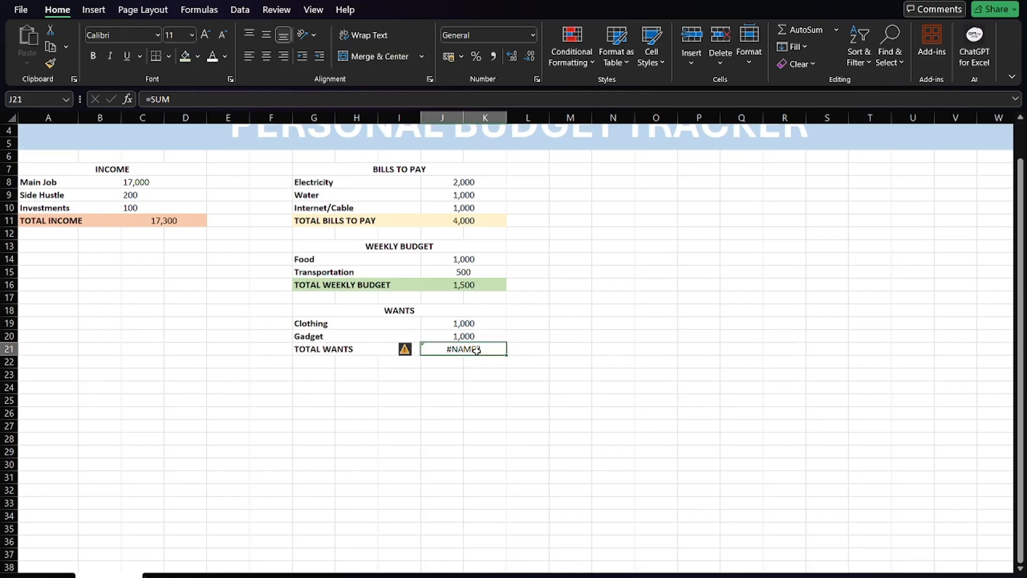
key(BackSpace)
text(=SUM)
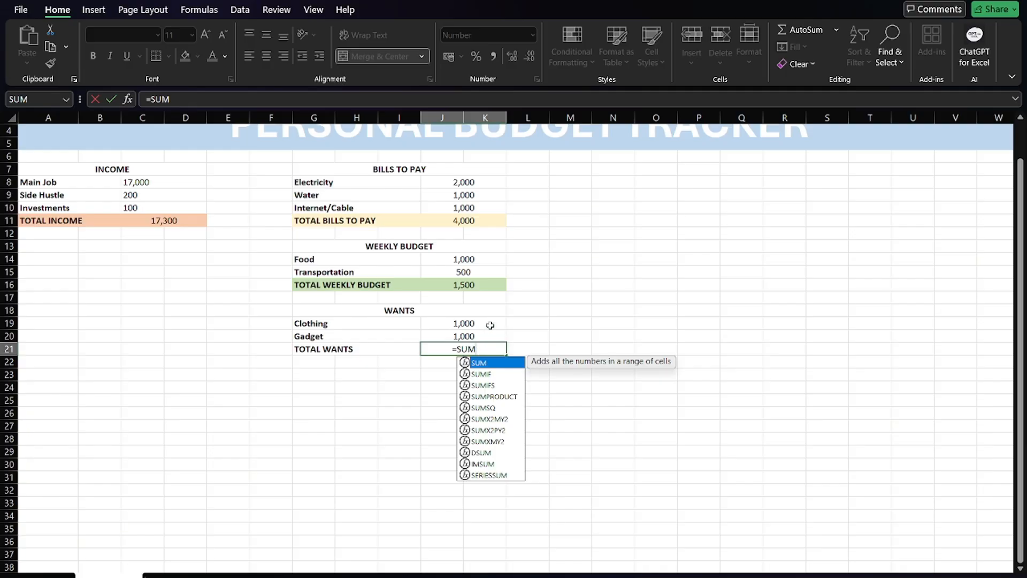
drag(488, 324, 488, 336)
click(491, 362)
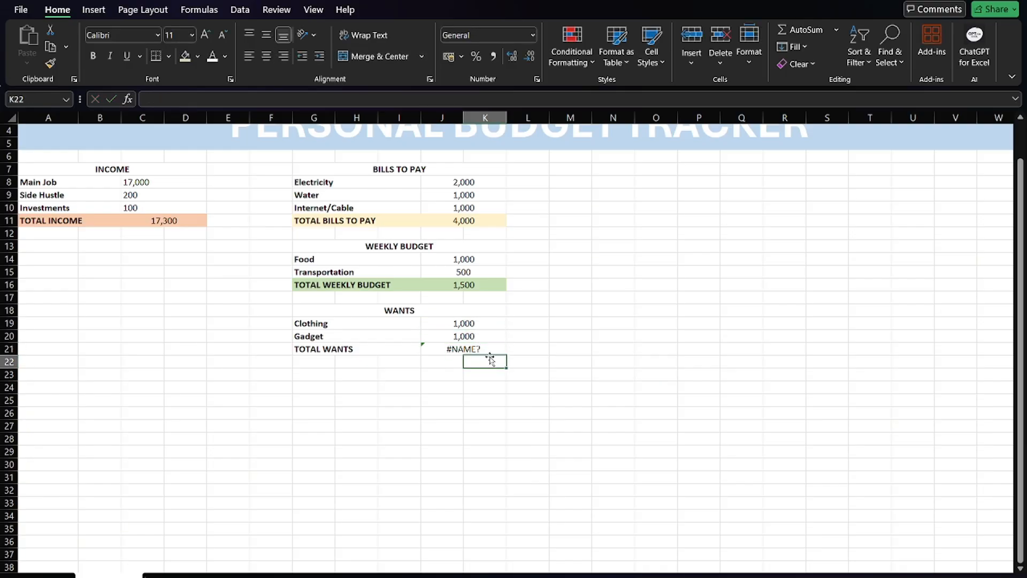
double_click(492, 349)
text(()
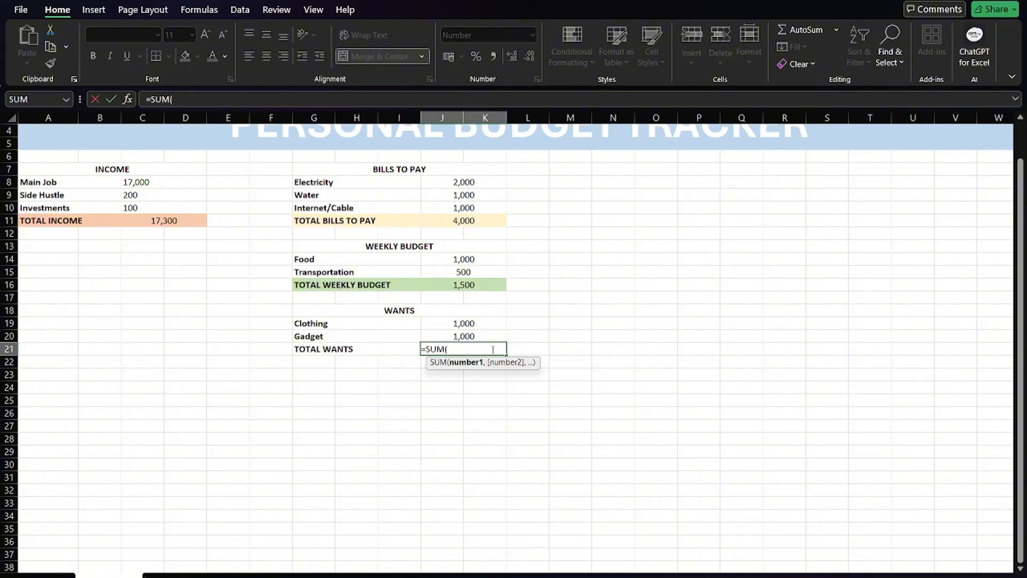
drag(463, 324, 474, 335)
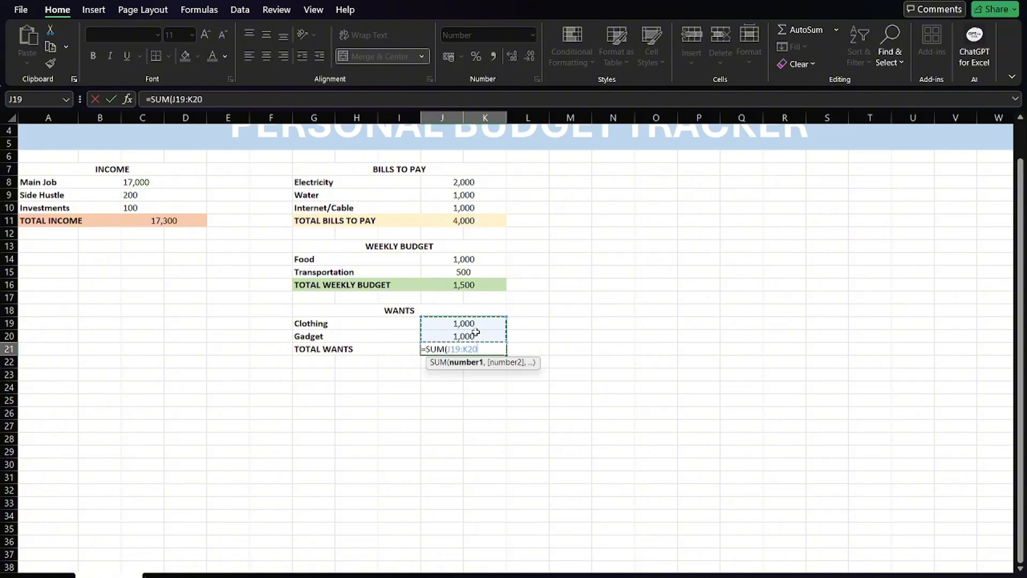
text())
key(Return)
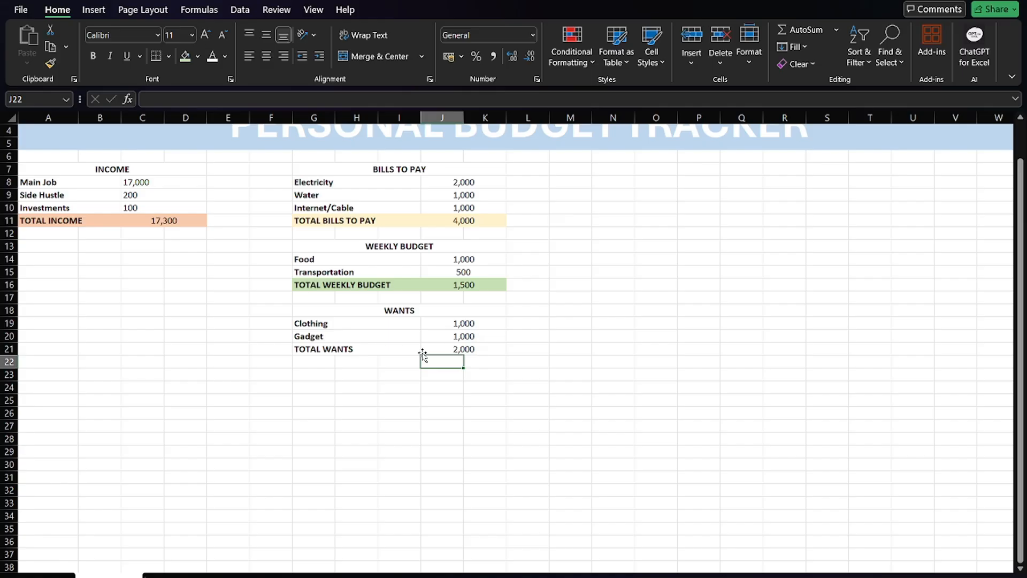
- Fill the TOTAL WANTS row from G21 to K21 with a light blue-gray color
drag(401, 352, 427, 348)
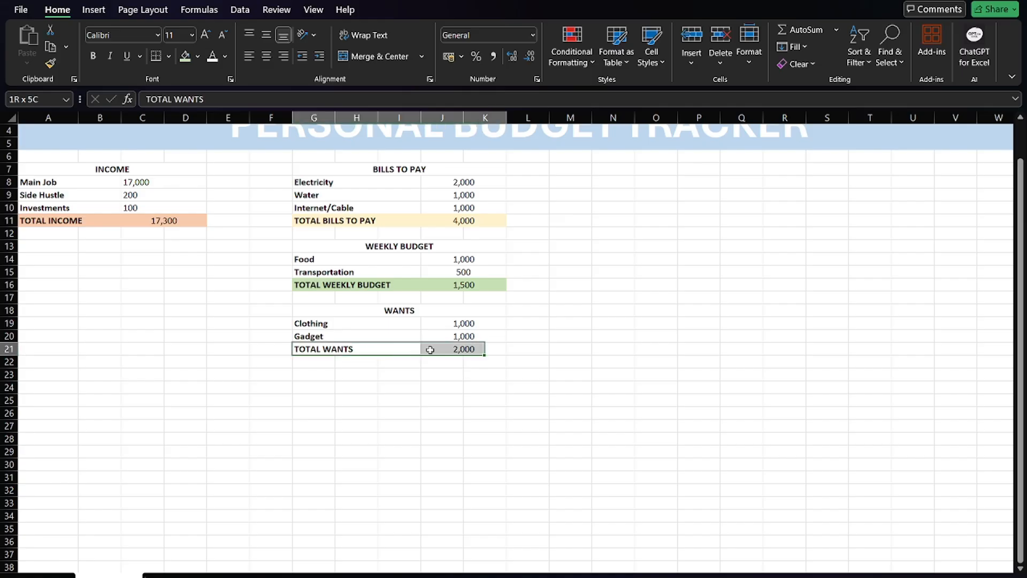
click(197, 57)
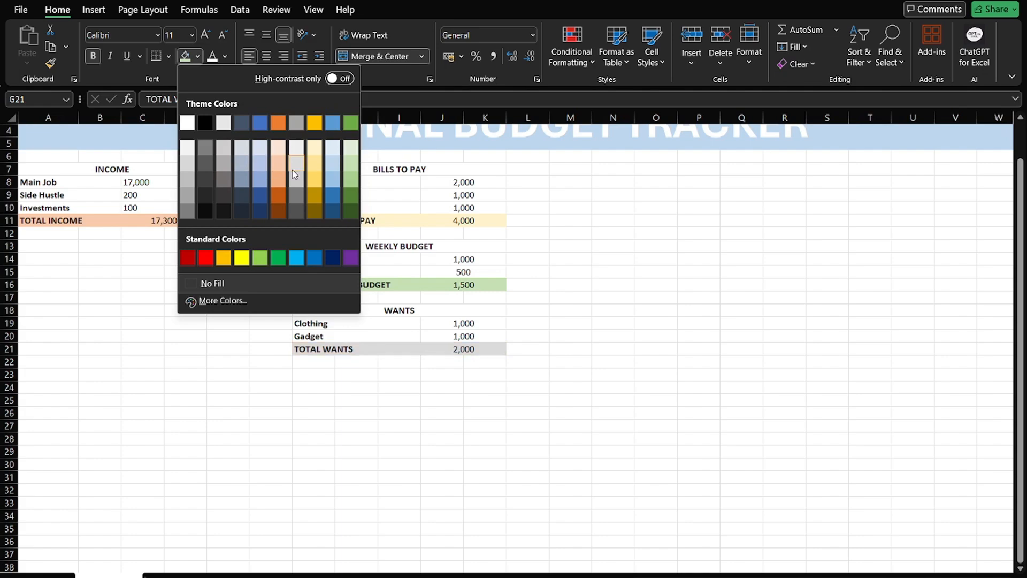
click(241, 171)
click(535, 262)
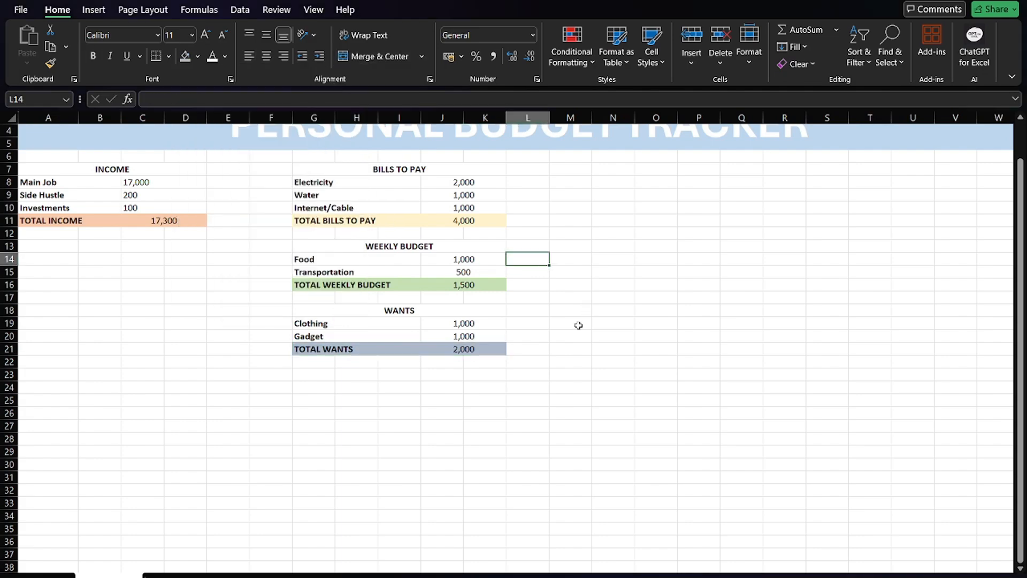
drag(126, 374, 225, 375)
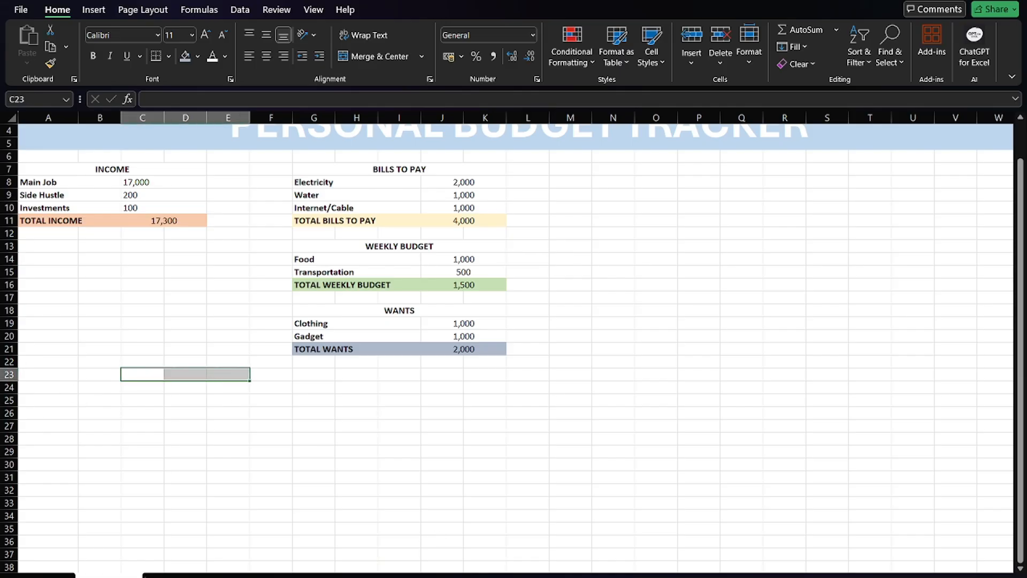
click(87, 247)
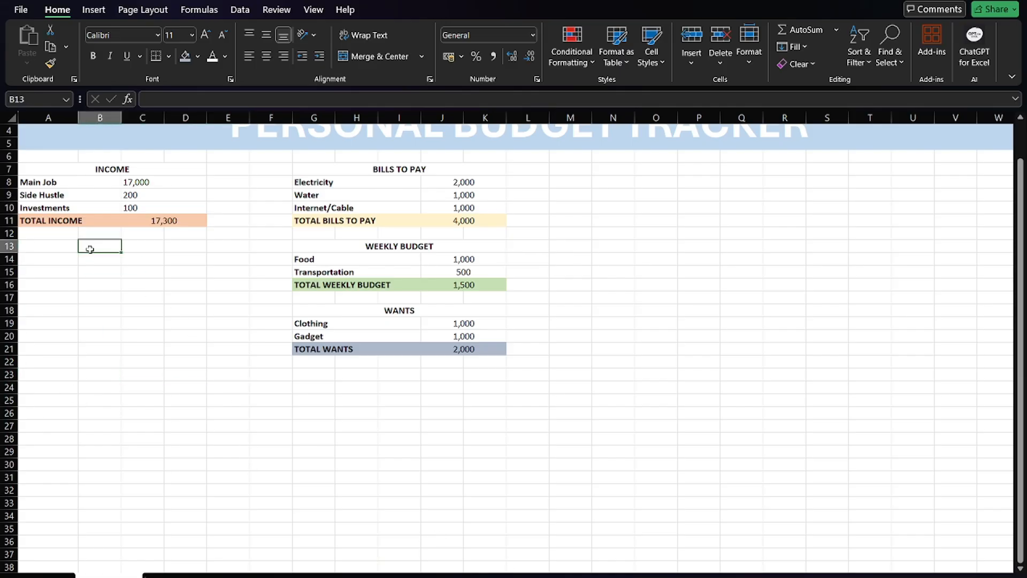
click(73, 269)
click(69, 260)
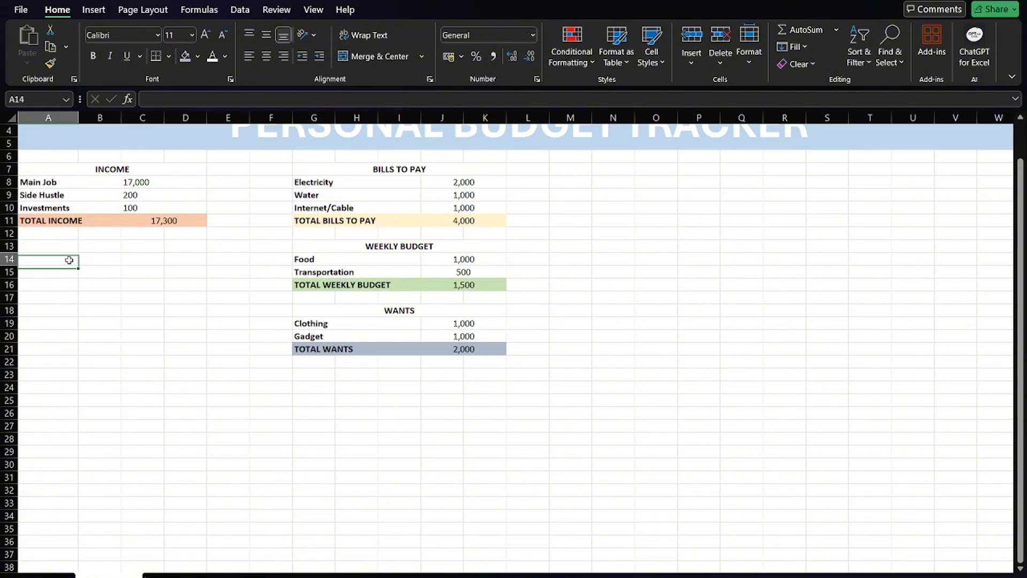
drag(69, 259, 174, 257)
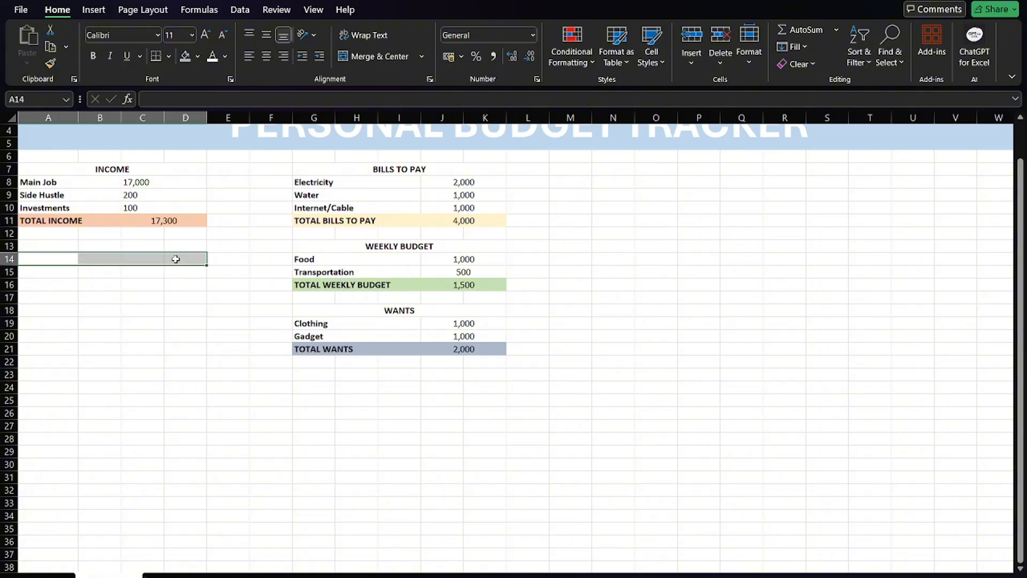
drag(64, 248, 176, 246)
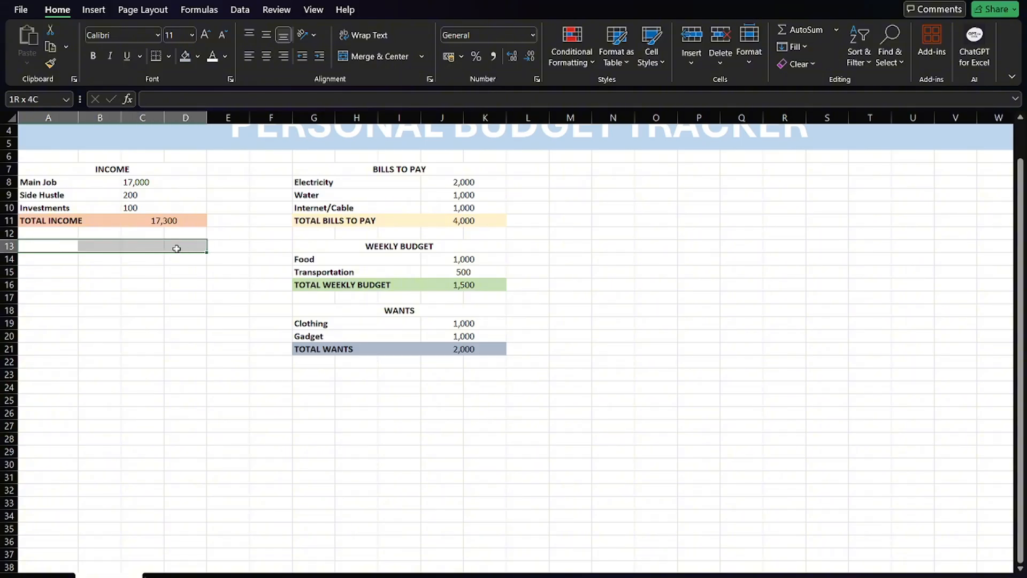
- Copy the merged INCOME heading from A7 to A13, below the income section
click(107, 168)
key(ctrl+c)
click(63, 250)
key(ctrl+v)
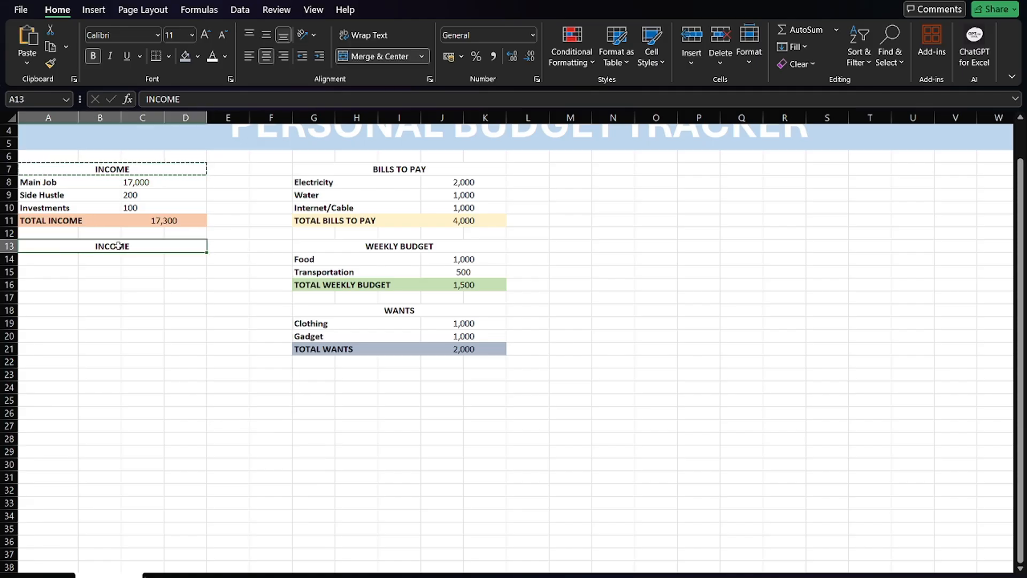
- Change the copied heading in A13 to SAVINGS and make it bold
double_click(119, 246)
double_click(118, 246)
text(SAVINGS)
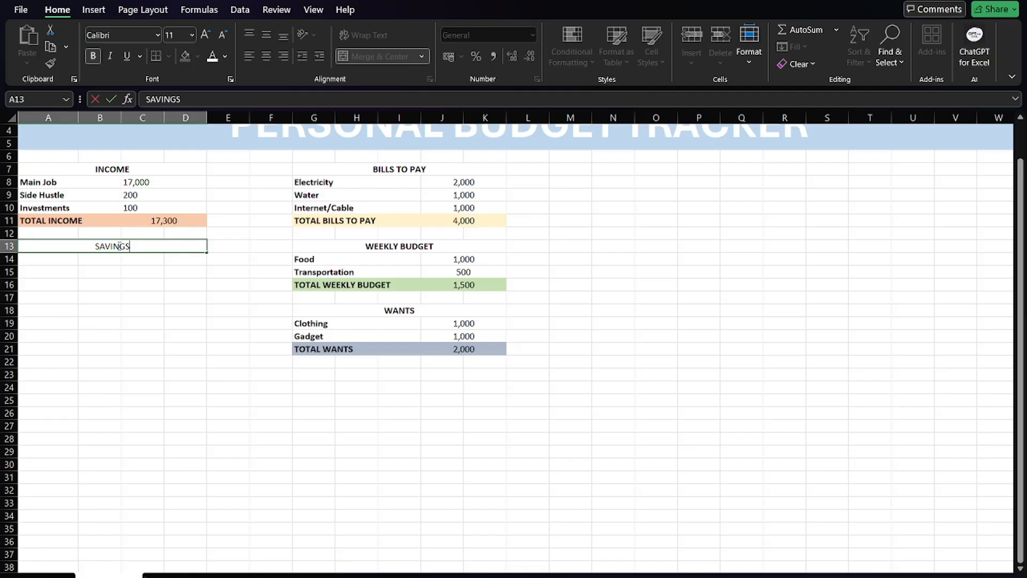
double_click(119, 246)
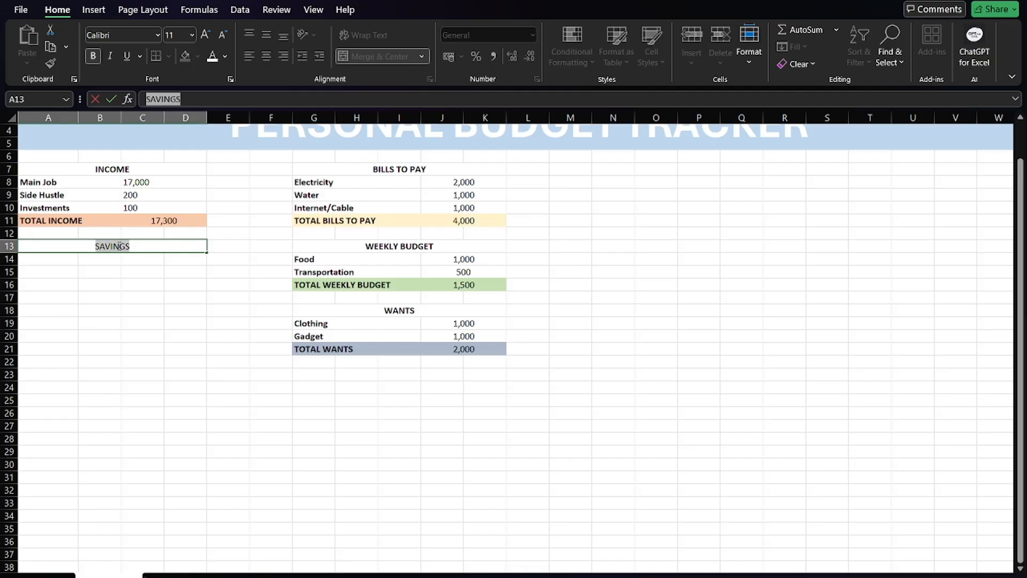
click(134, 268)
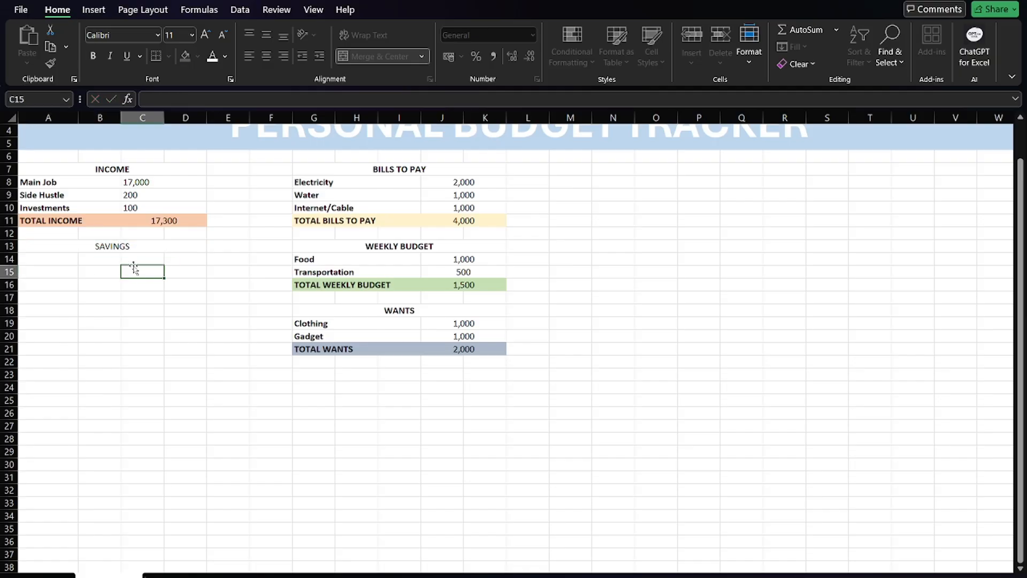
click(129, 244)
key(ctrl+b)
click(149, 289)
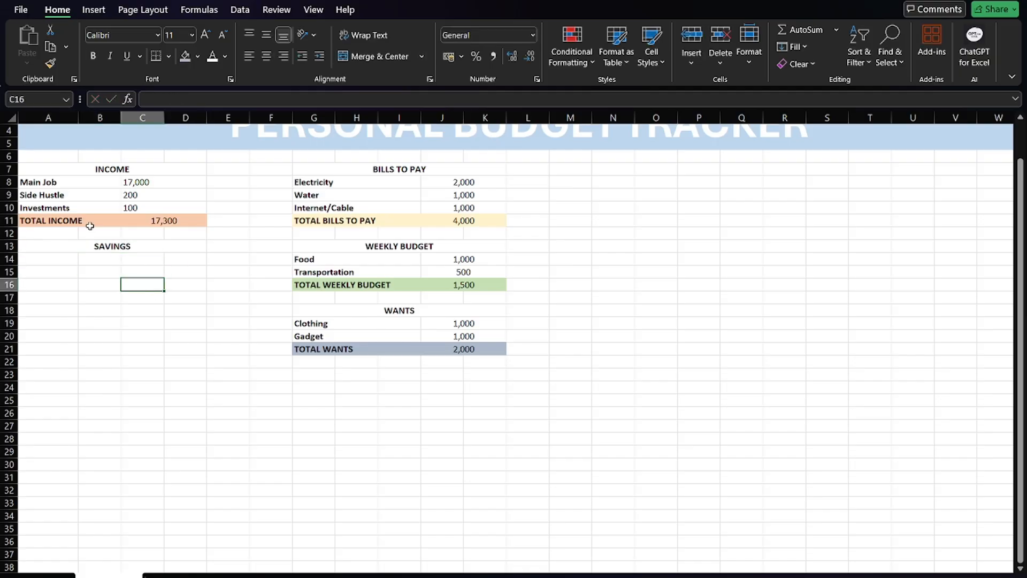
- Replace the heading text in A13 with MONTHLY
click(63, 261)
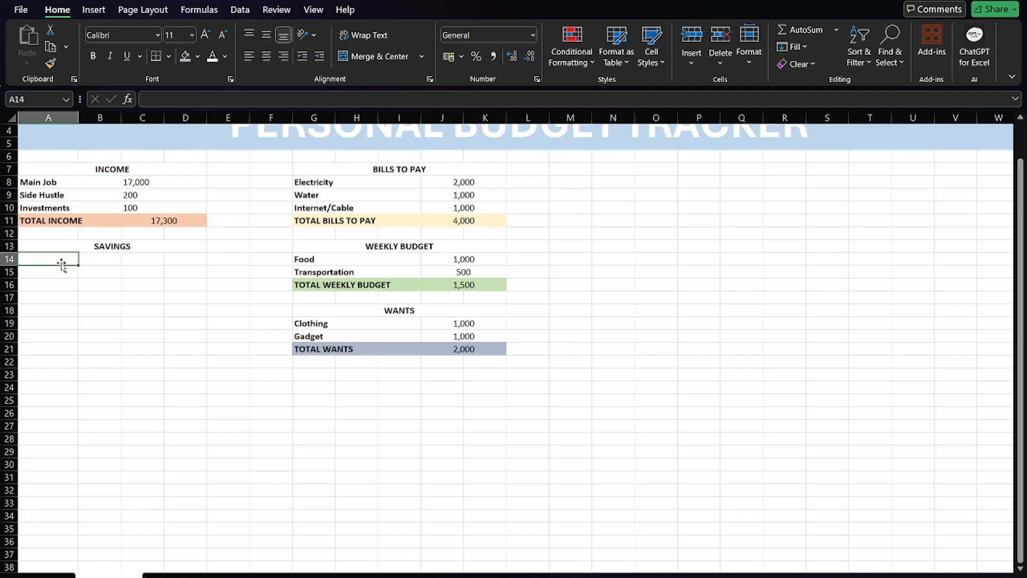
click(136, 249)
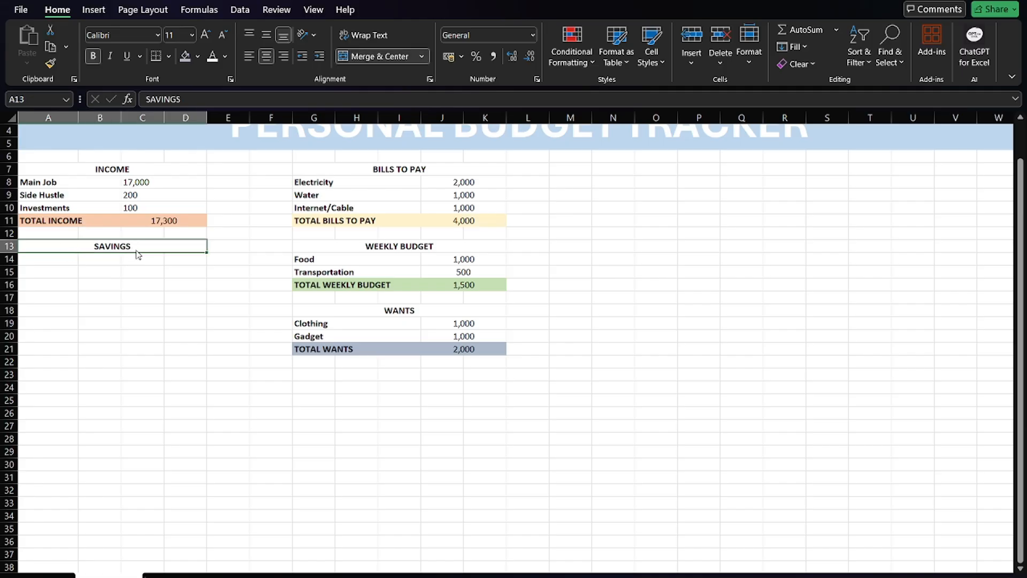
double_click(140, 243)
double_click(141, 242)
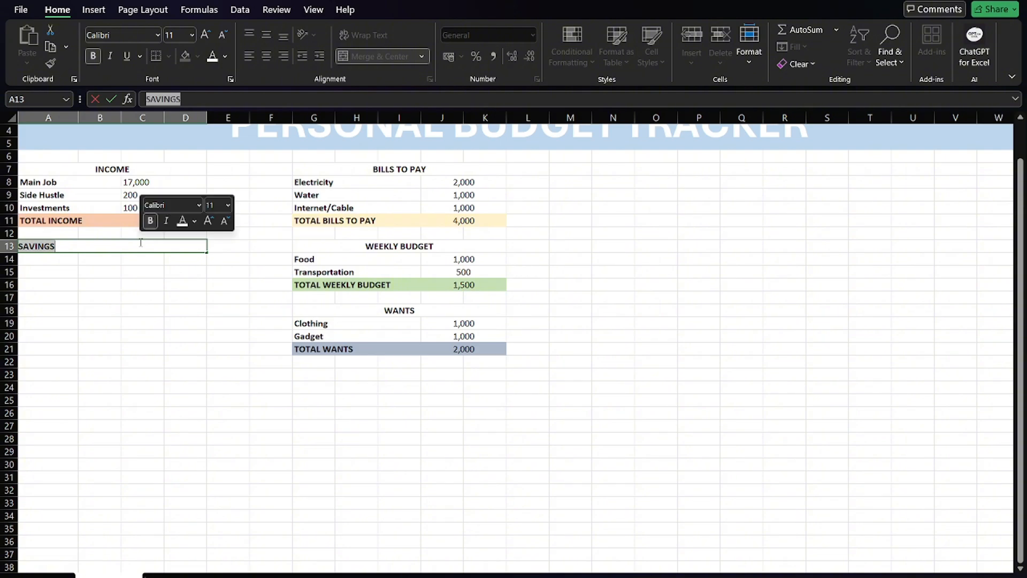
text(MONTHLY)
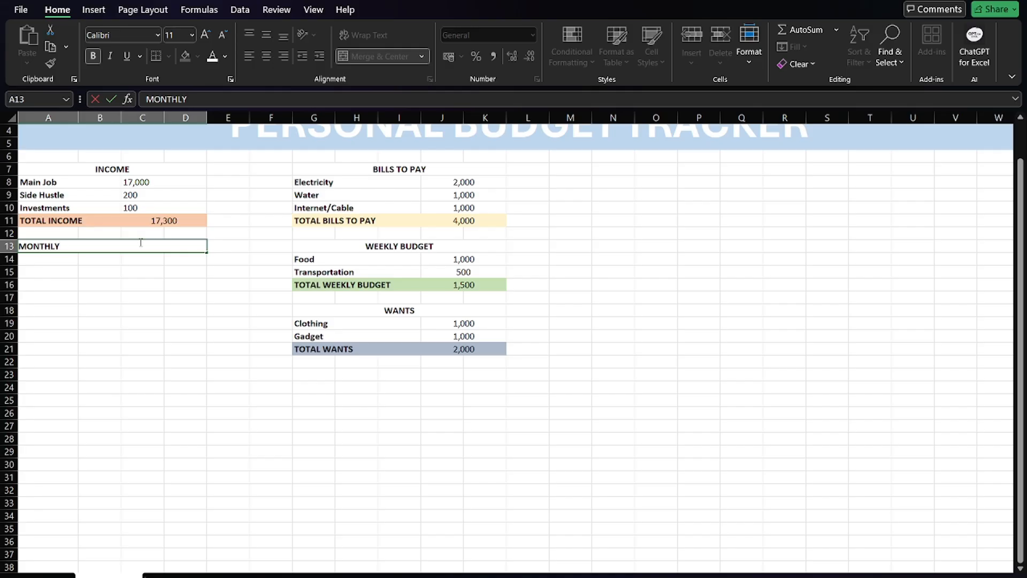
text( EXPENDITURS)
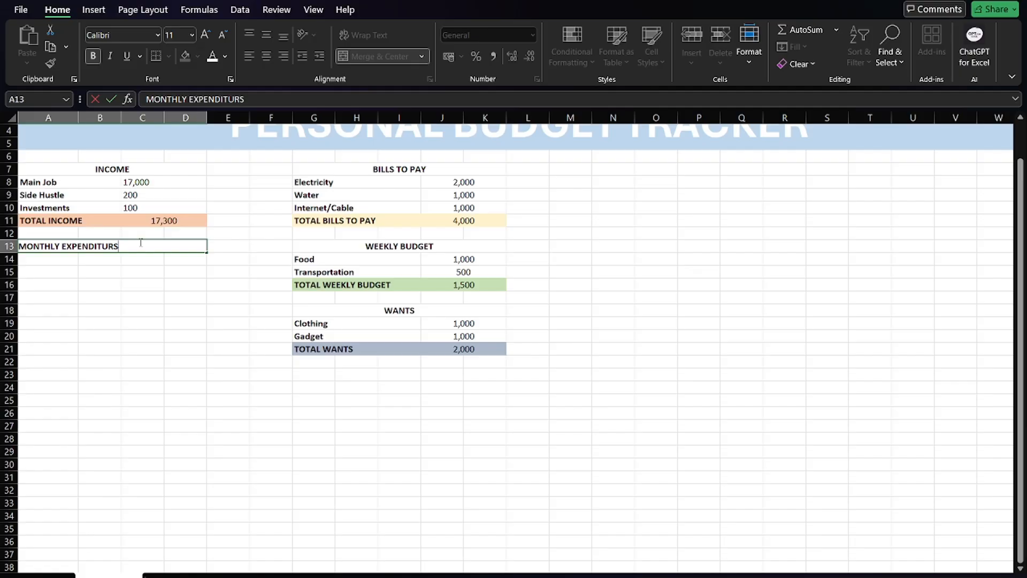
key(BackSpace)
key(BackSpace)
key(BackSpace)
key(BackSpace)
key(BackSpace)
key(BackSpace)
key(BackSpace)
key(BackSpace)
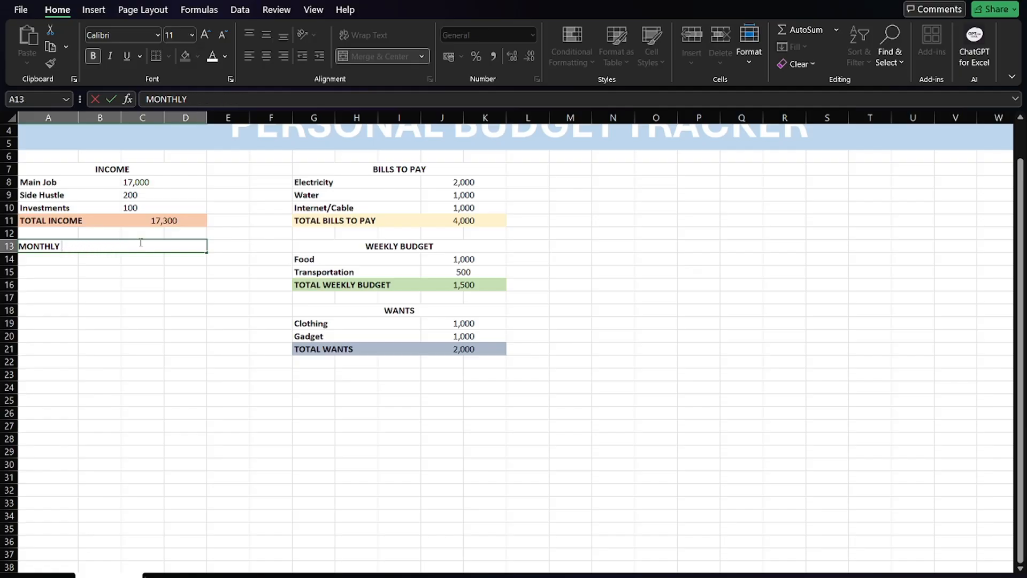
- Complete the heading in A13 so it reads MONTHLY BUDGET MONITOR
text(BUGGET MONO)
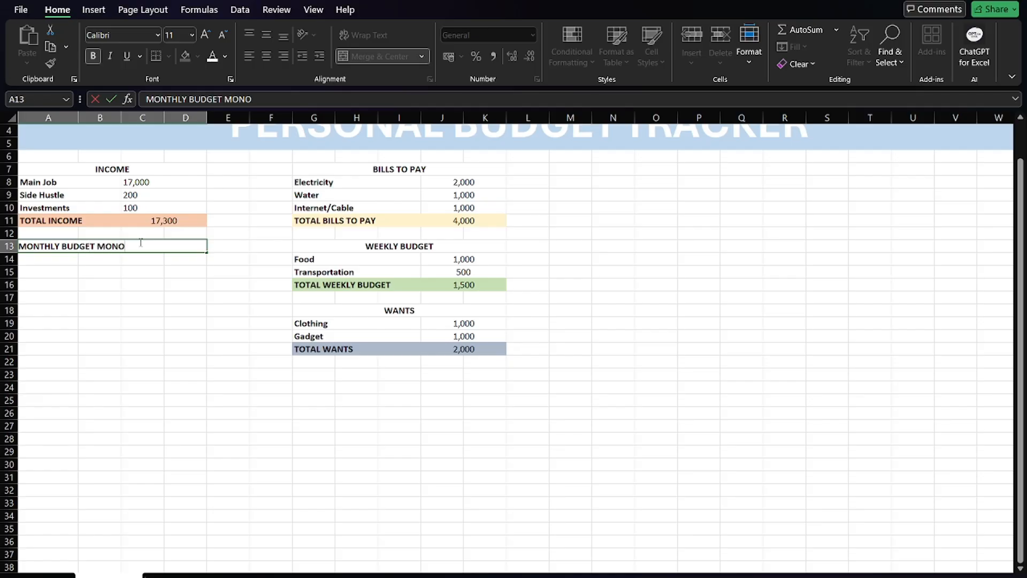
key(BackSpace)
text(ITOR)
key(Return)
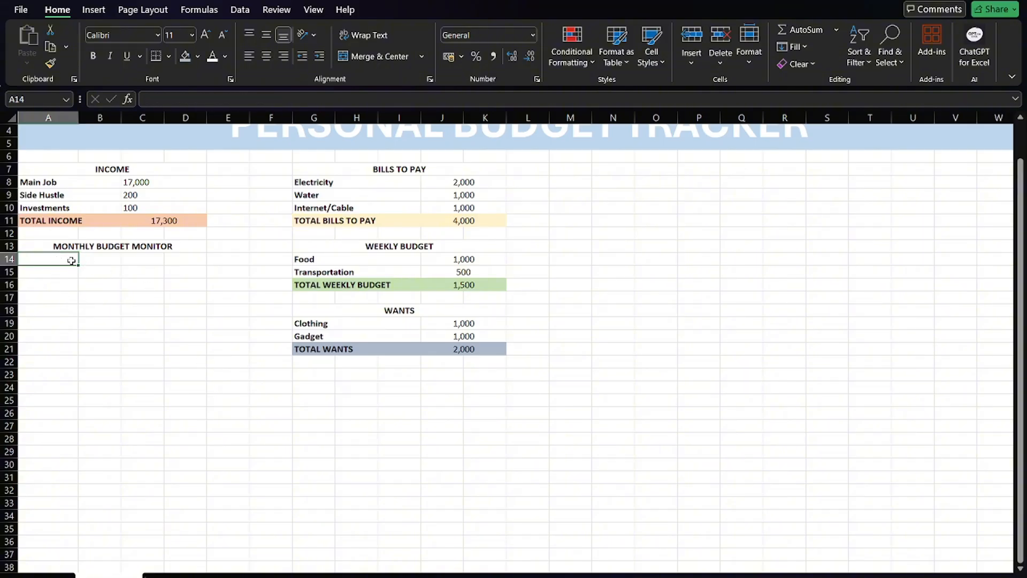
- Merge and center cells A14:B14 below the monthly heading and copy the merged cell to A15
drag(71, 261, 85, 261)
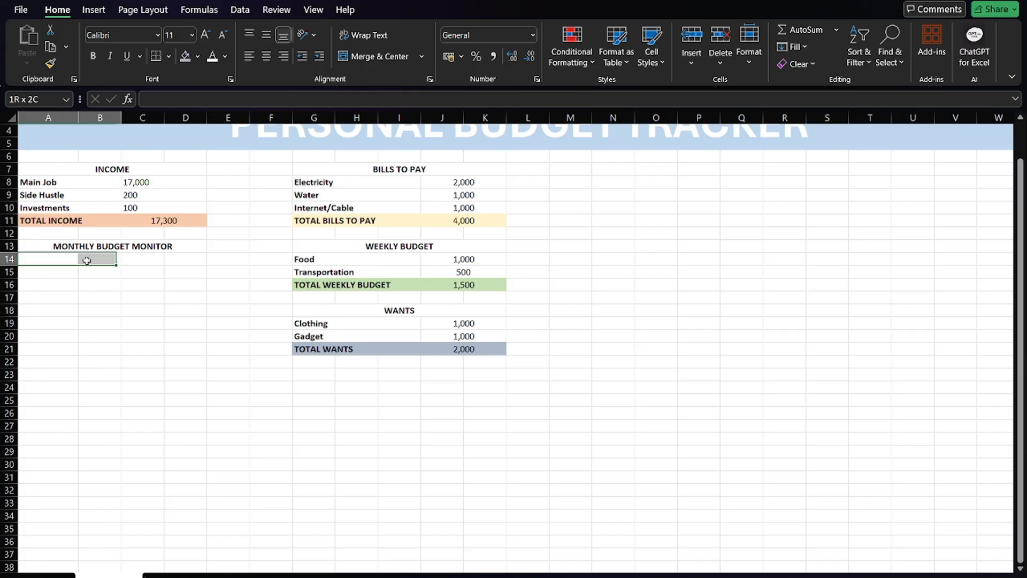
click(357, 54)
key(ctrl+c)
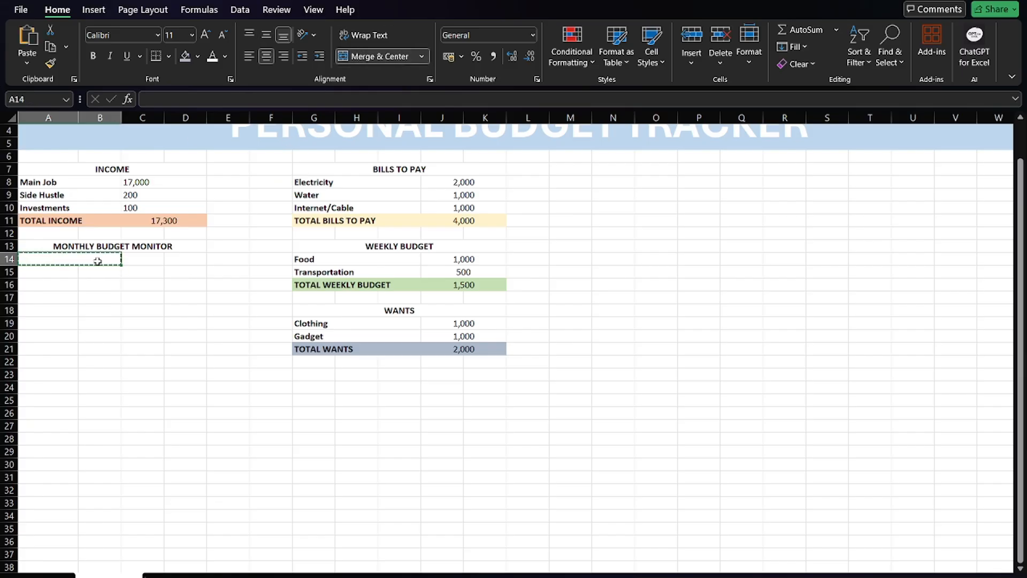
scroll(97, 260, down, 1)
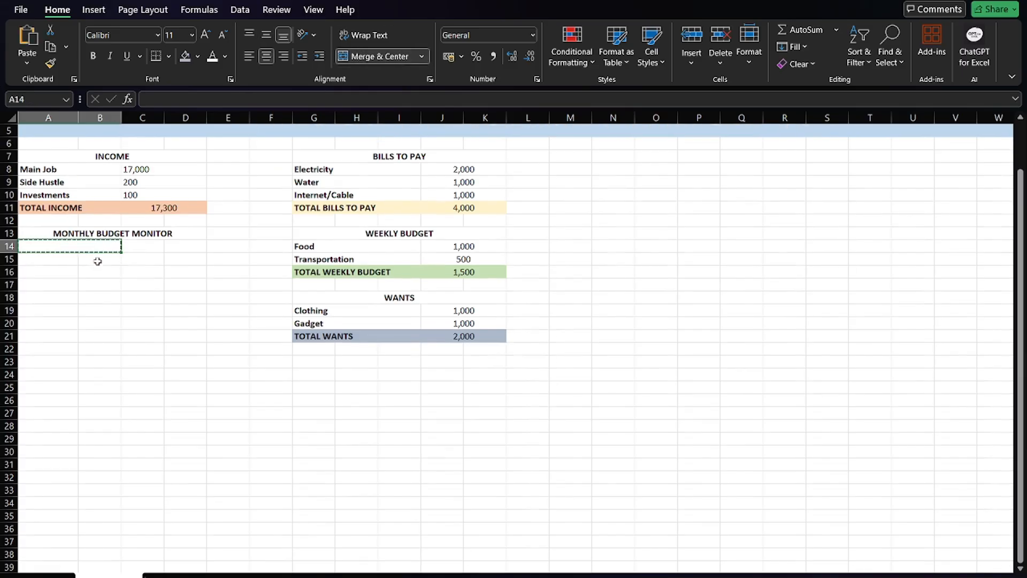
click(69, 261)
key(ctrl+v)
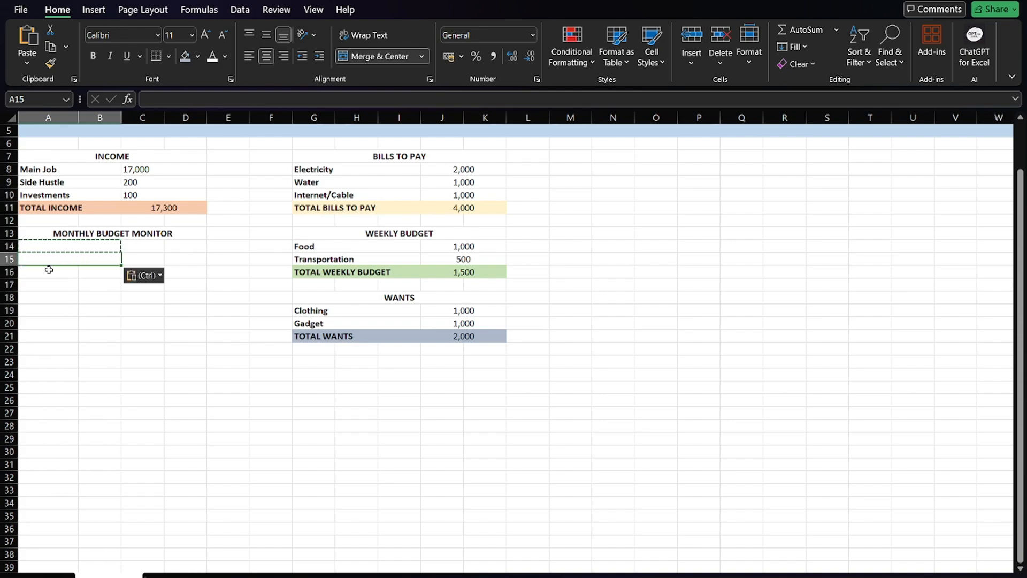
click(49, 270)
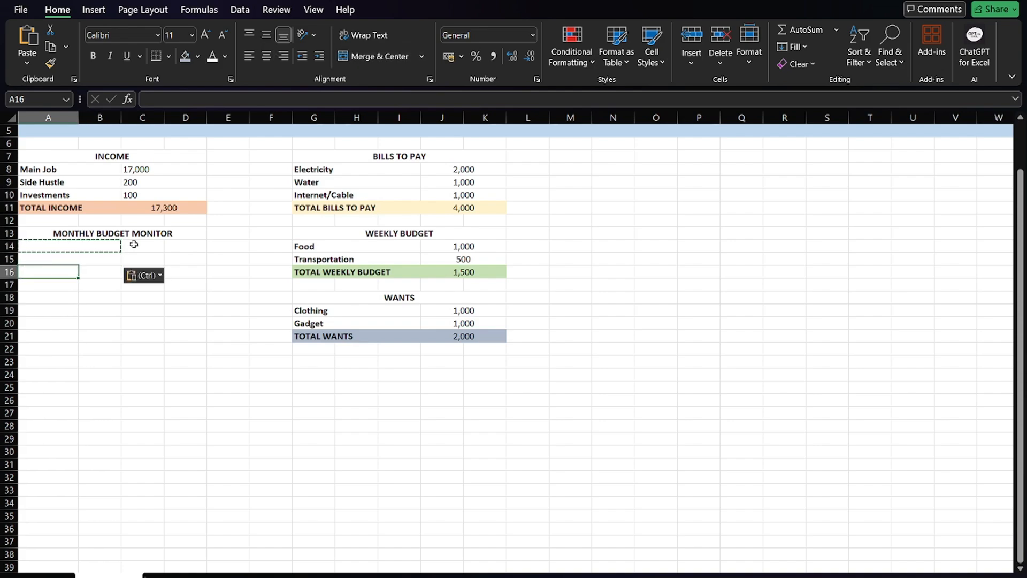
- Merge and center cells C14:D14 and C15:D15 as value cells for the monthly section
drag(133, 243, 187, 245)
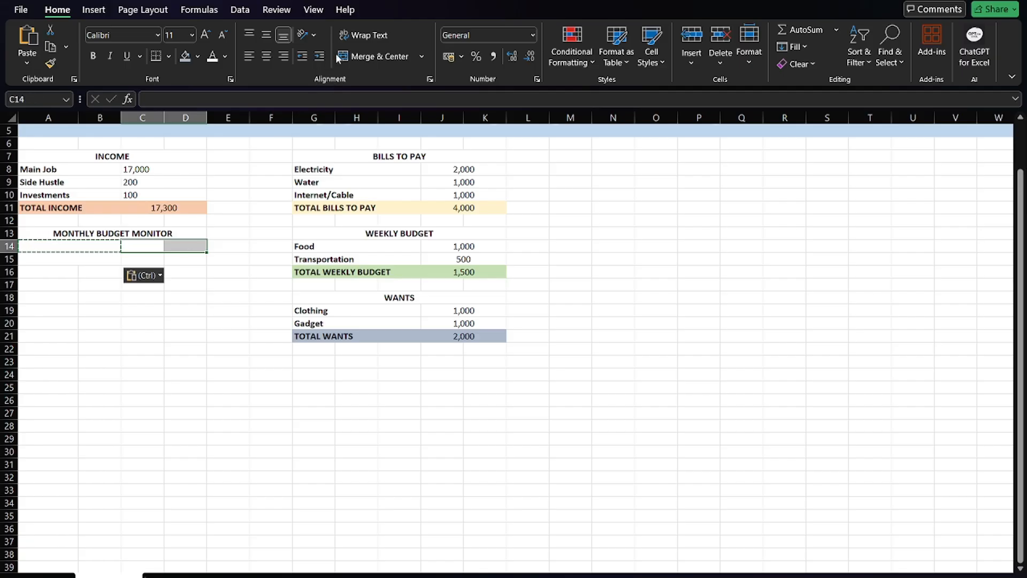
click(375, 56)
click(161, 256)
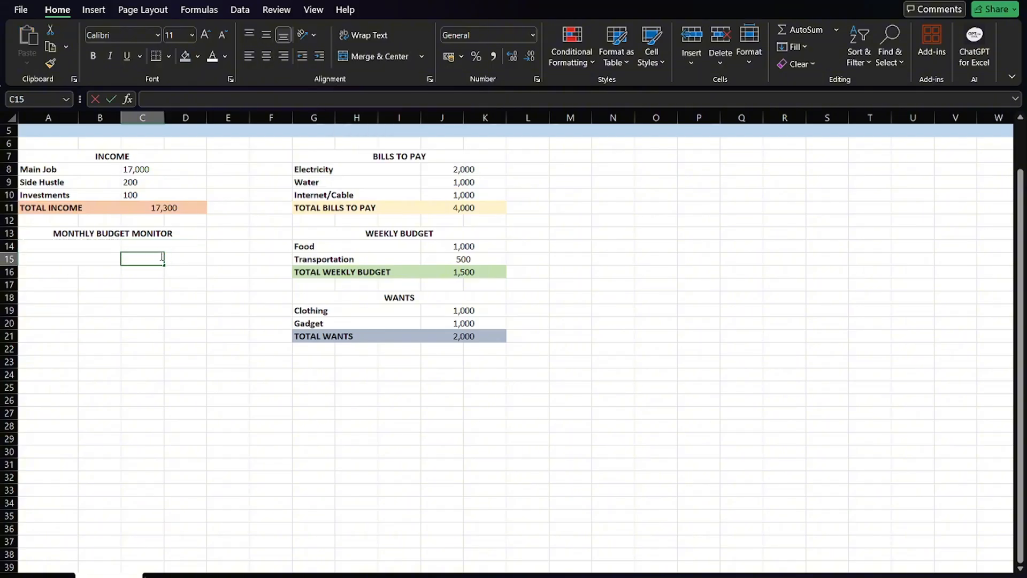
double_click(162, 258)
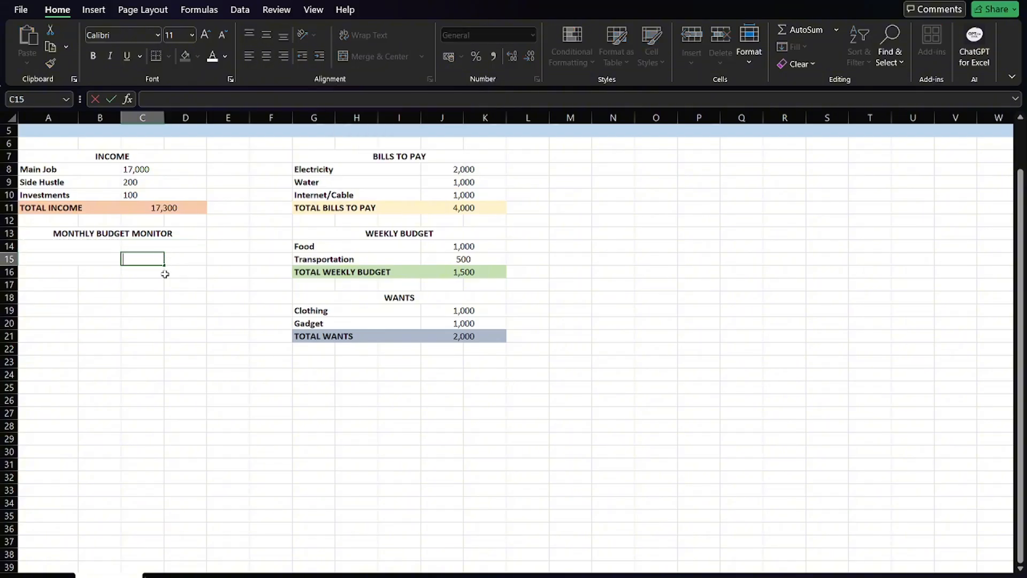
key(Escape)
drag(154, 258, 182, 258)
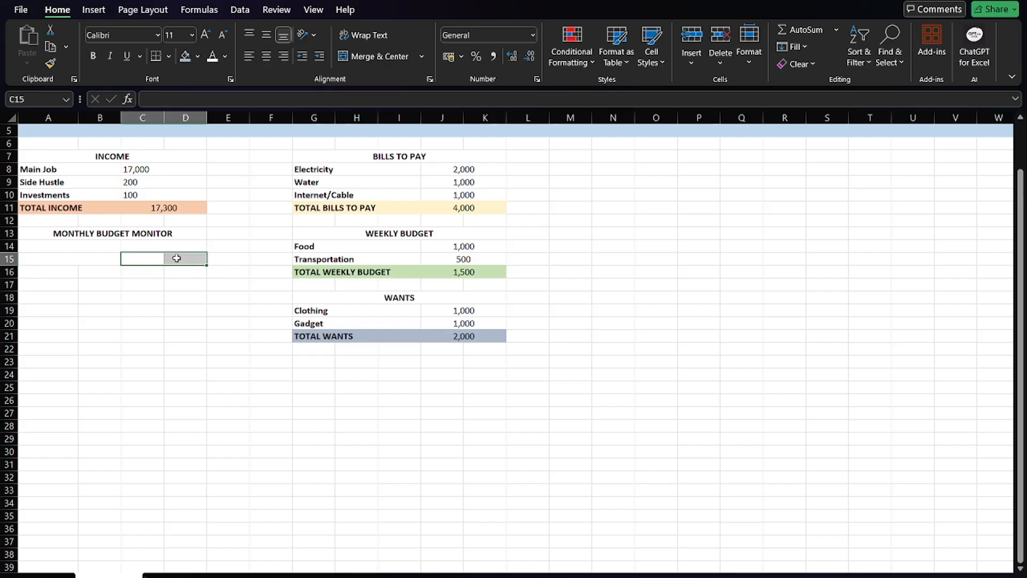
click(351, 56)
- Enter the labels TOTAL EXPENSES in A14 and TOTAL SAVINGS in A15
click(93, 241)
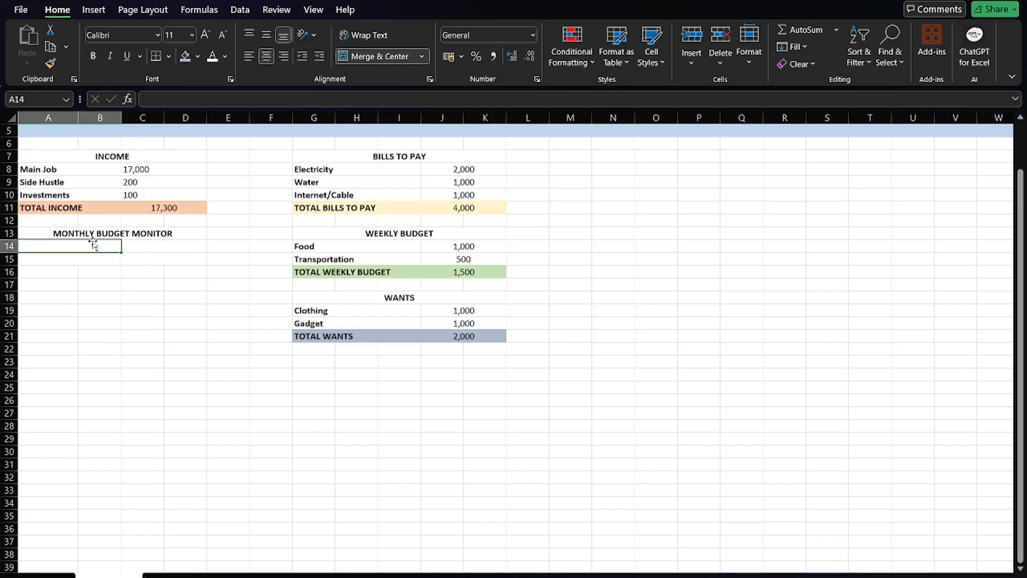
text(SA)
text(T)
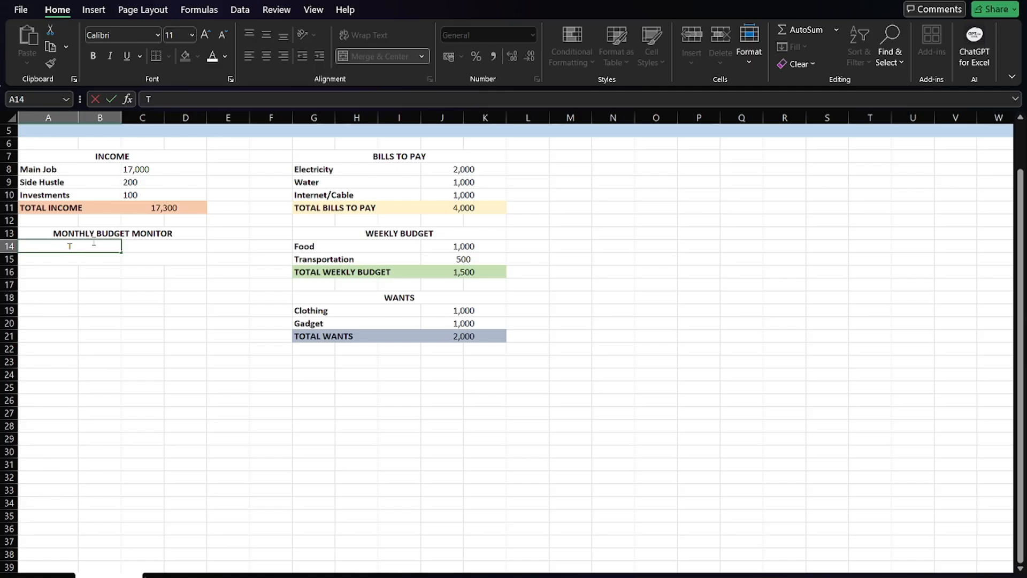
text(OTAL EXPENNS)
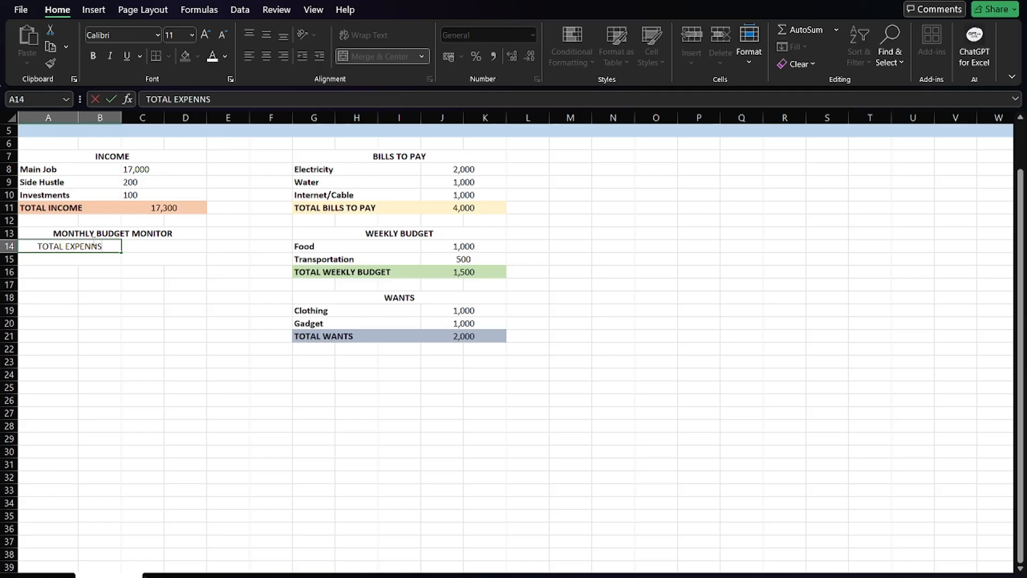
key(BackSpace)
key(BackSpace)
text(SES)
key(Return)
text(TOTAL )
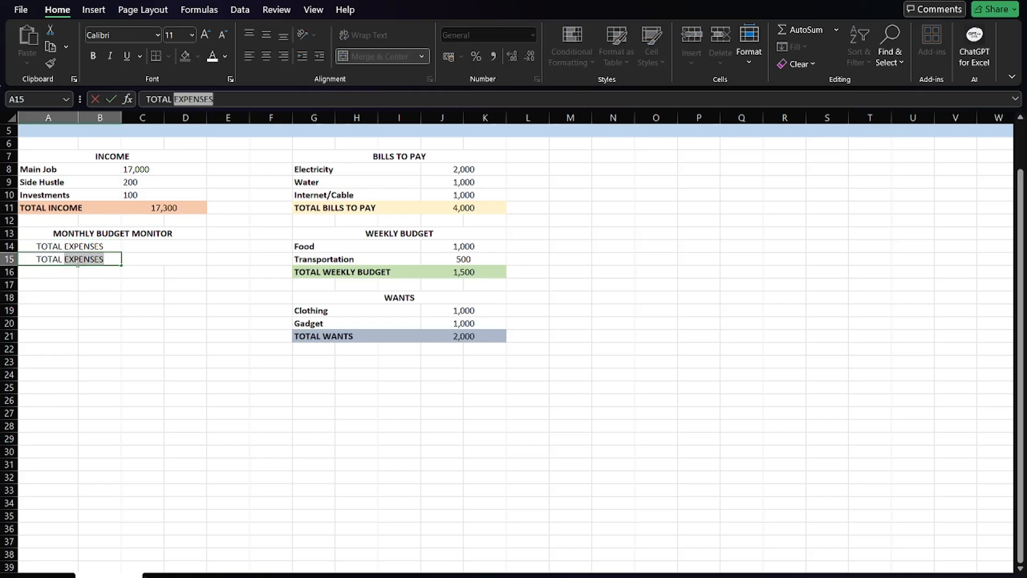
text(SAVINGS)
key(Return)
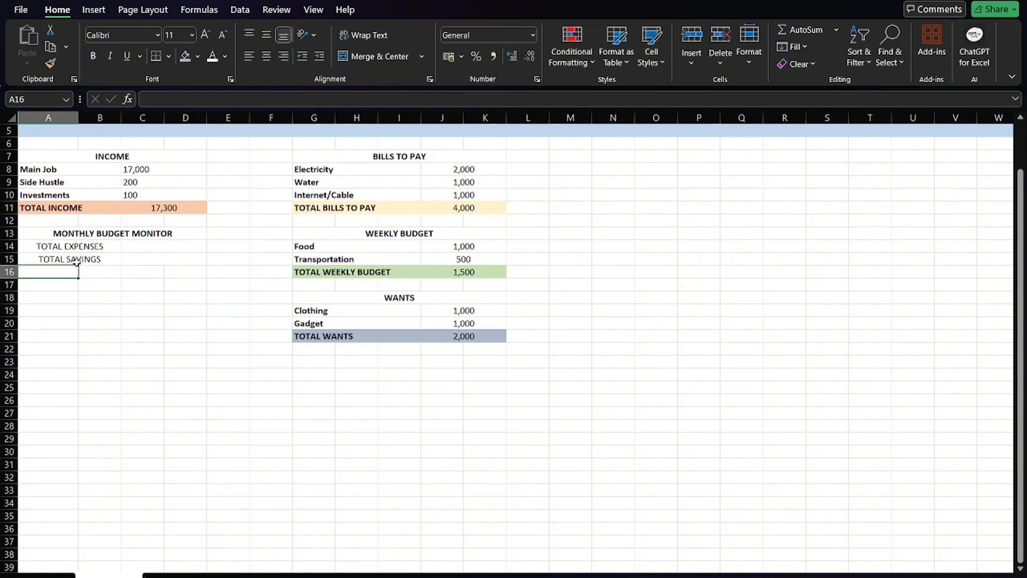
- Make the labels in A14 and A15 bold and left-aligned
drag(92, 245, 91, 257)
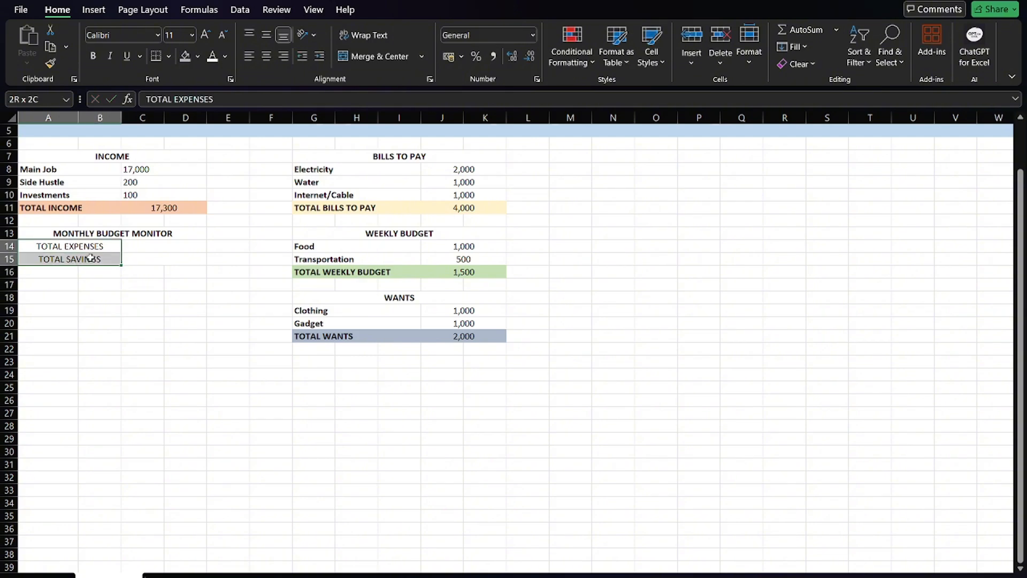
click(89, 55)
click(247, 57)
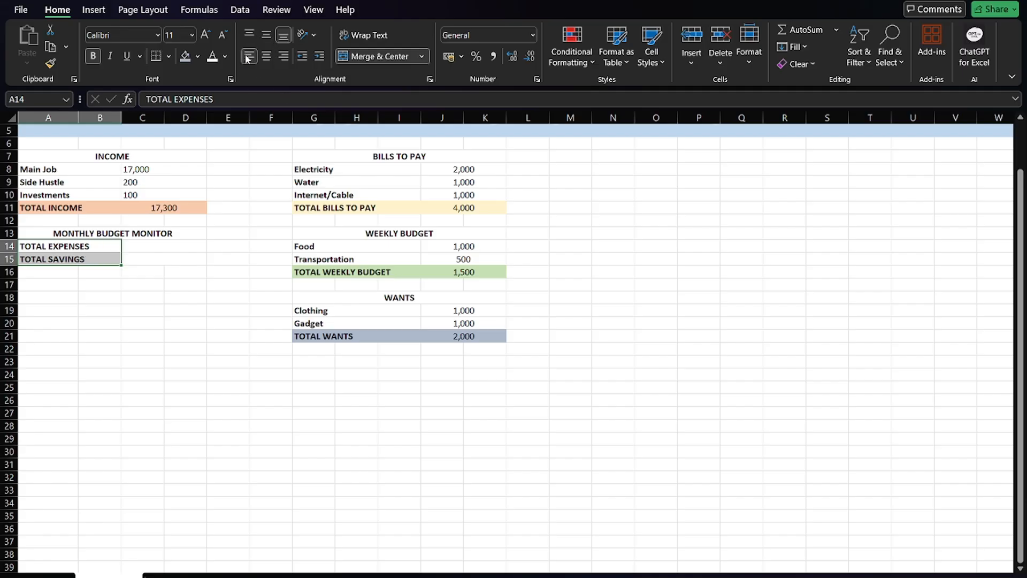
click(202, 292)
- Enter the formula =SUM(J11+J16+J21) in C14 to total the bills, weekly budget and wants as expenses
click(159, 246)
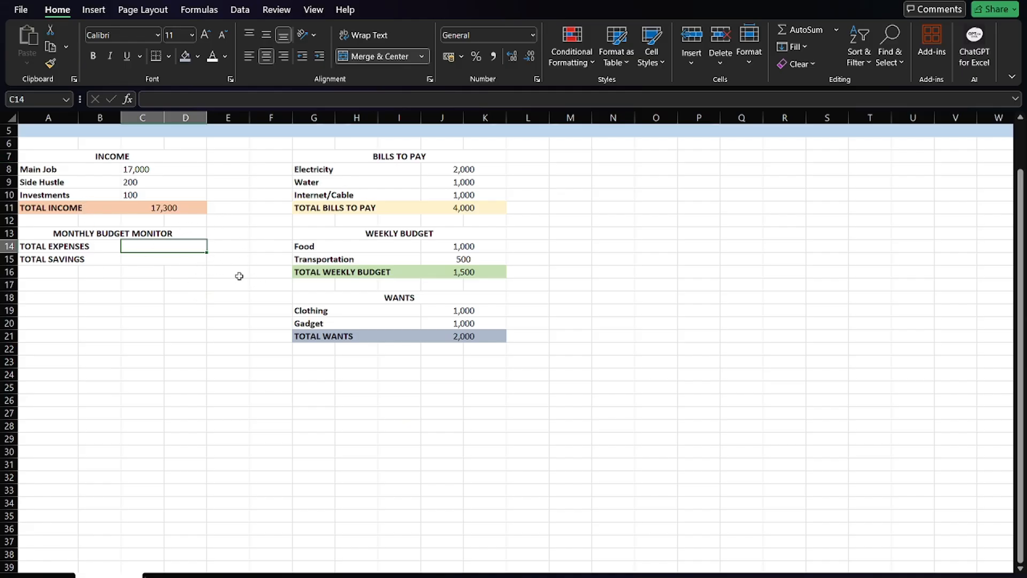
text(= )
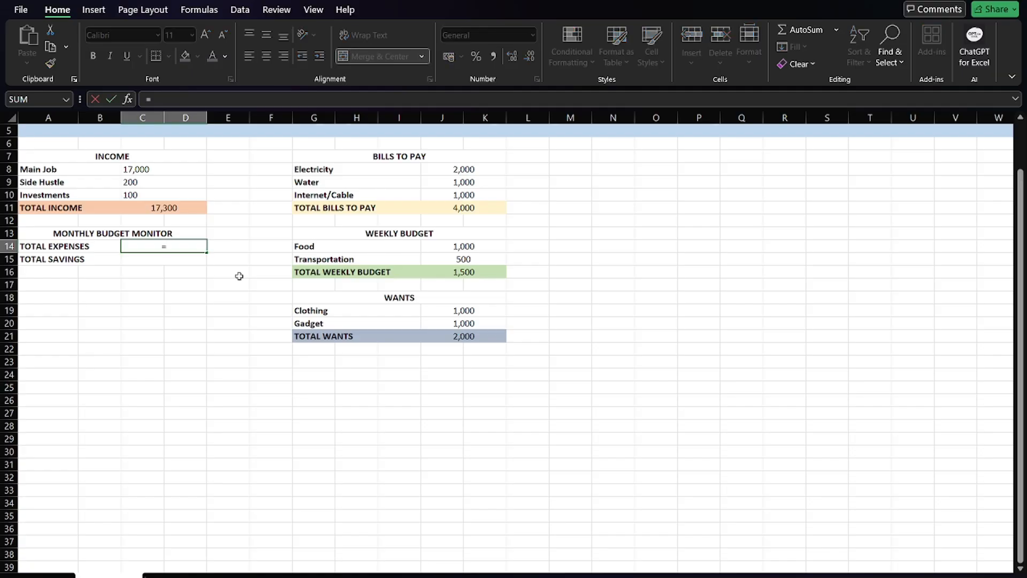
text(SUM)
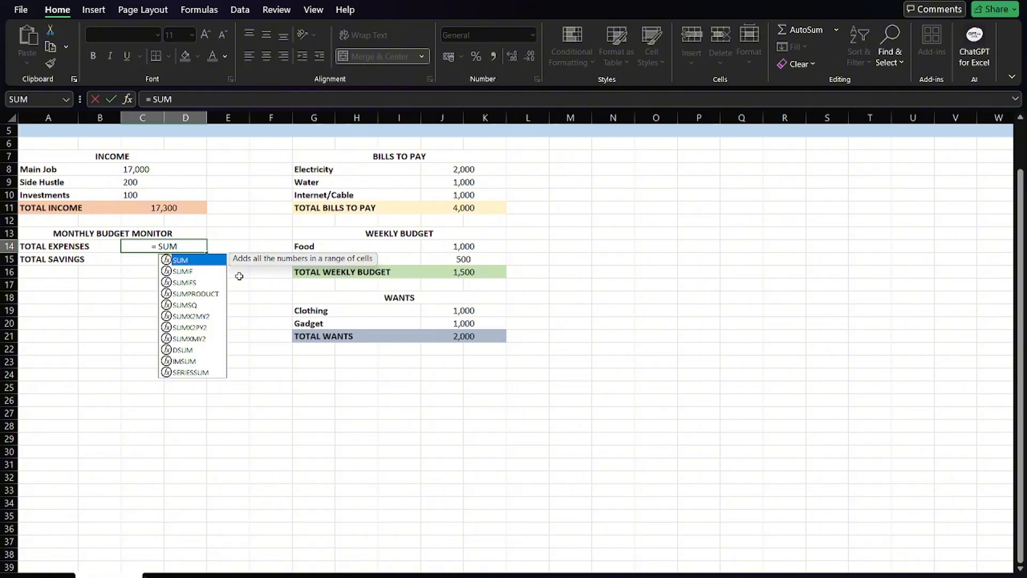
key(Escape)
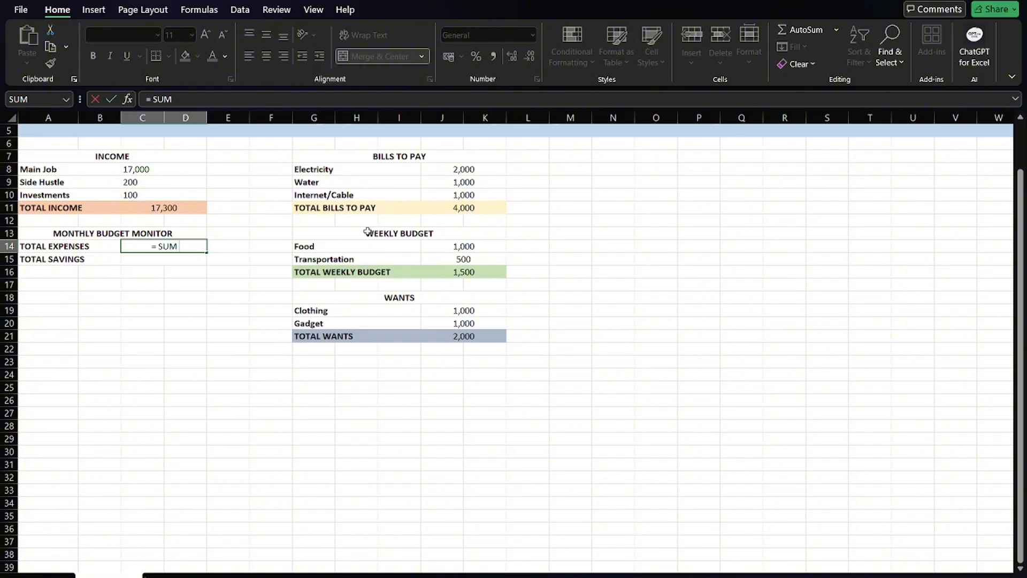
text(()
key(BackSpace)
text(*)
key(BackSpace)
text(()
click(459, 209)
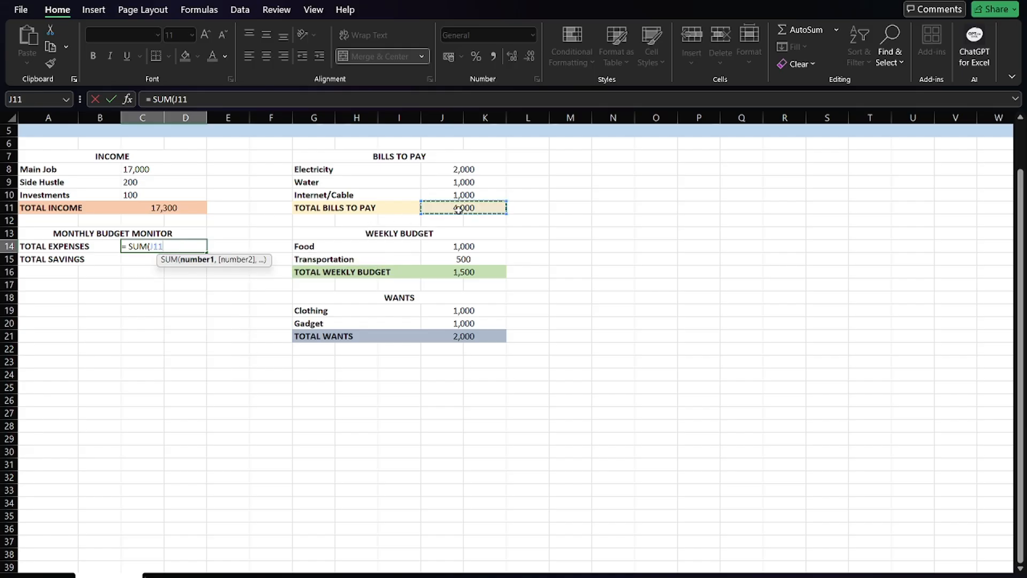
text(+)
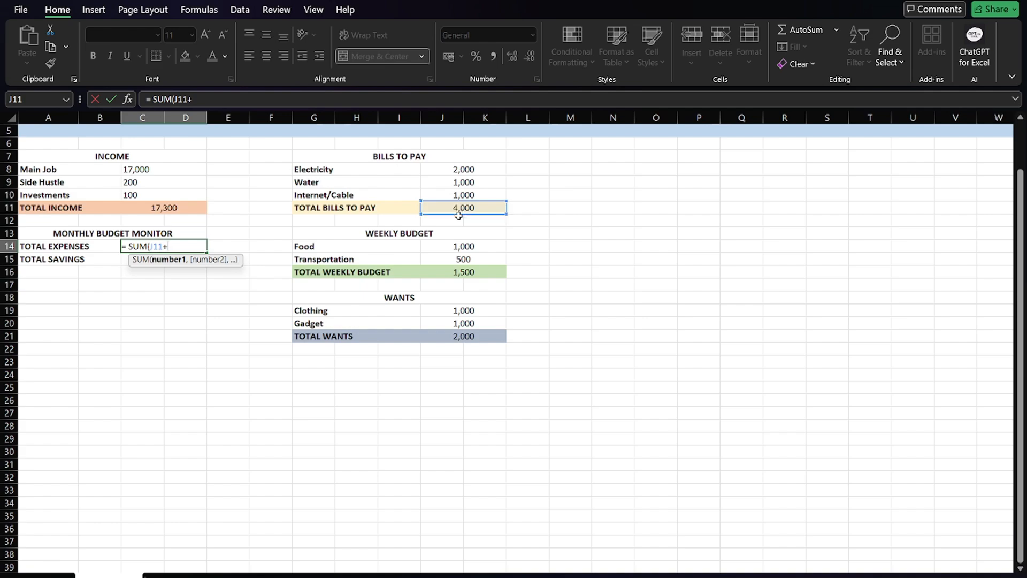
click(464, 272)
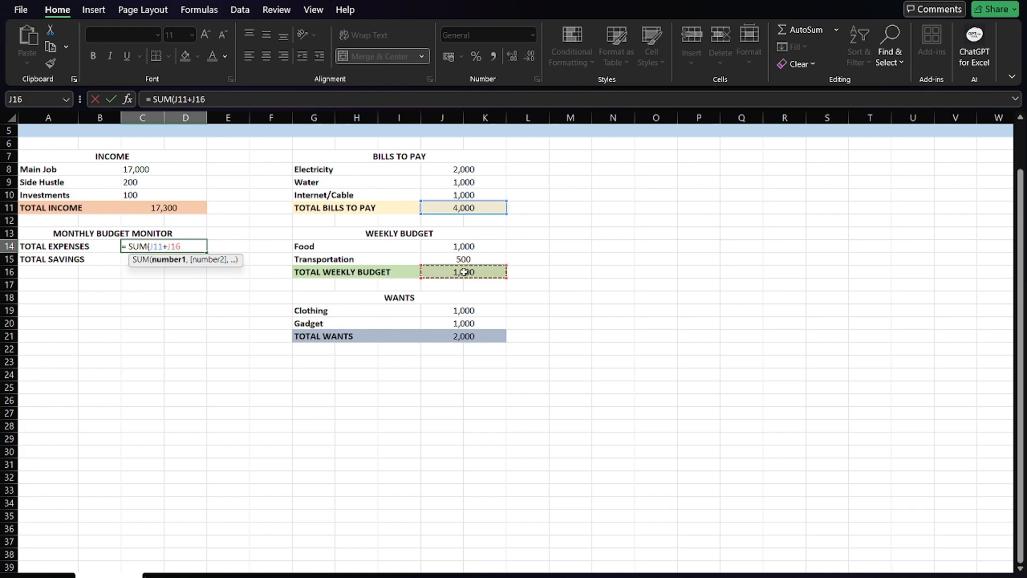
text(+)
click(457, 334)
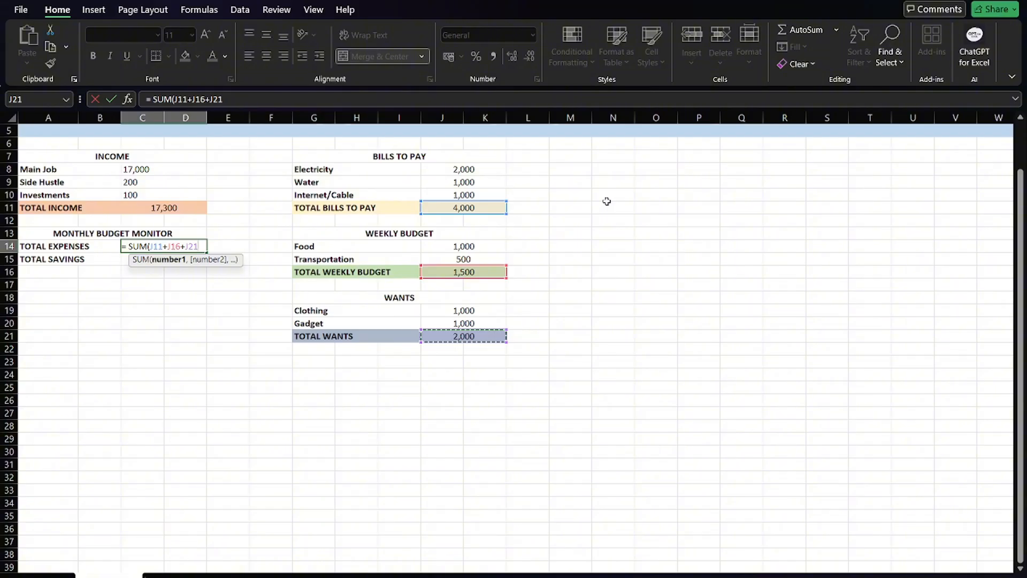
text())
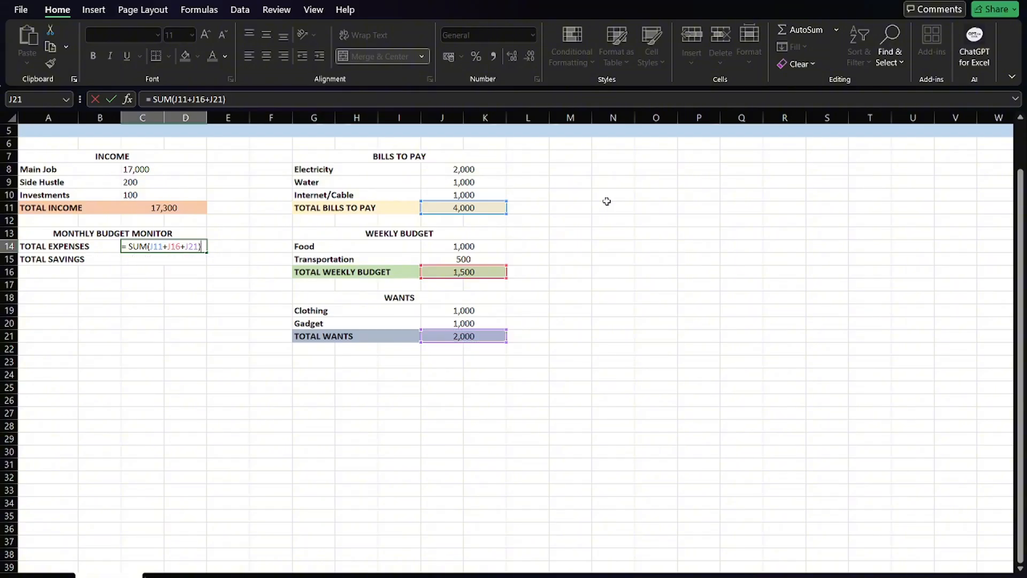
key(Return)
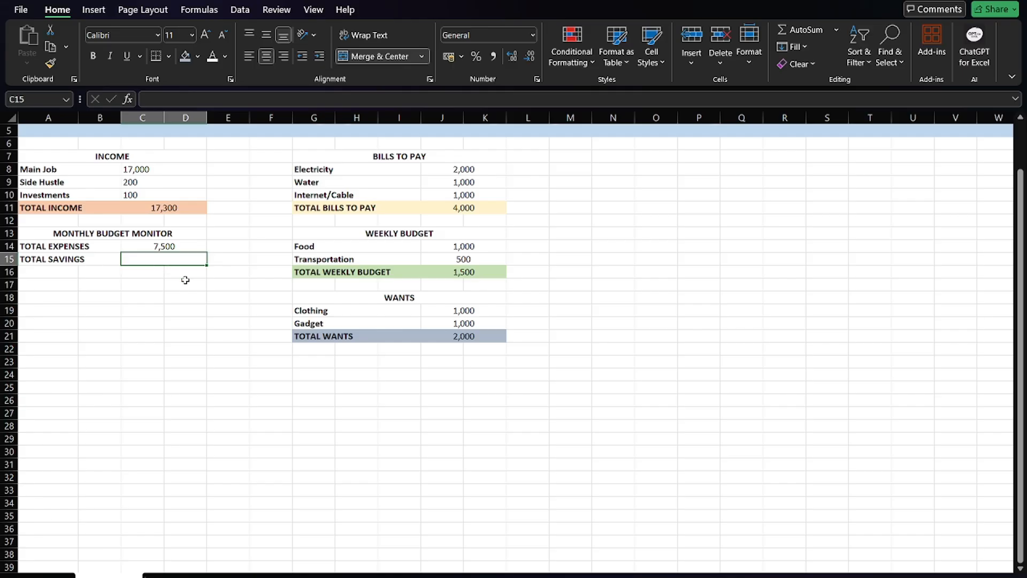
text(=)
text(SUM)
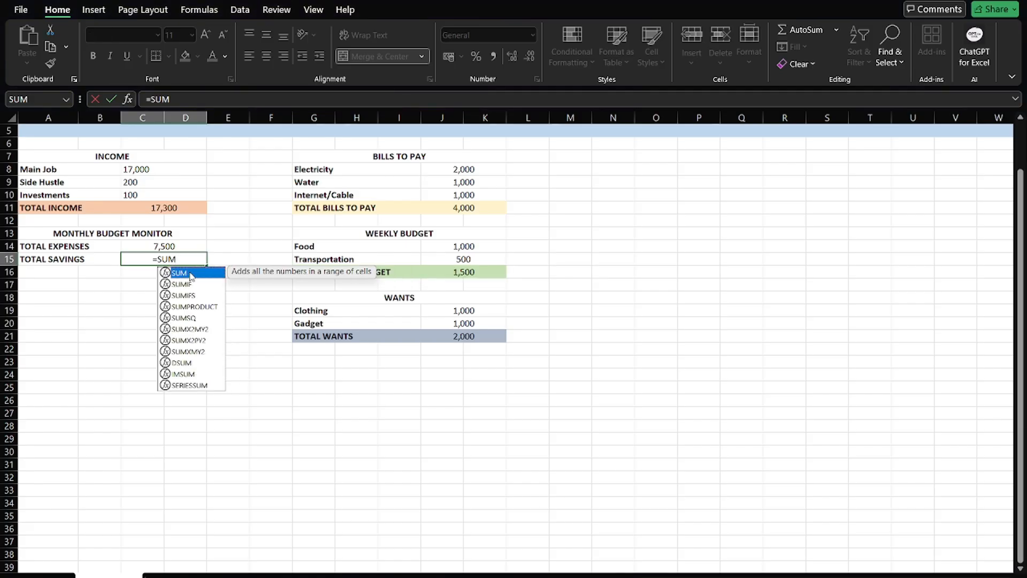
click(165, 207)
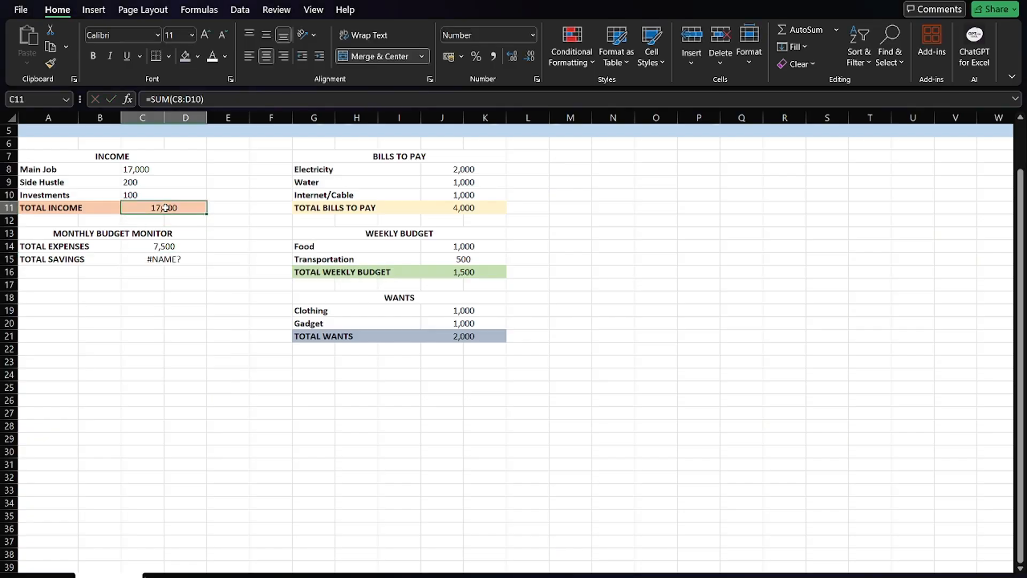
double_click(199, 259)
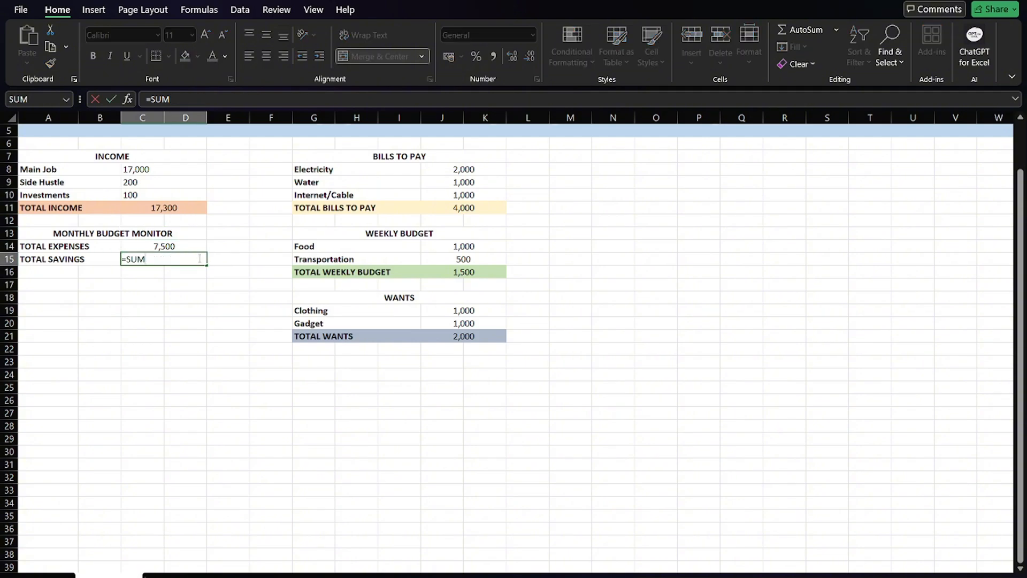
text(()
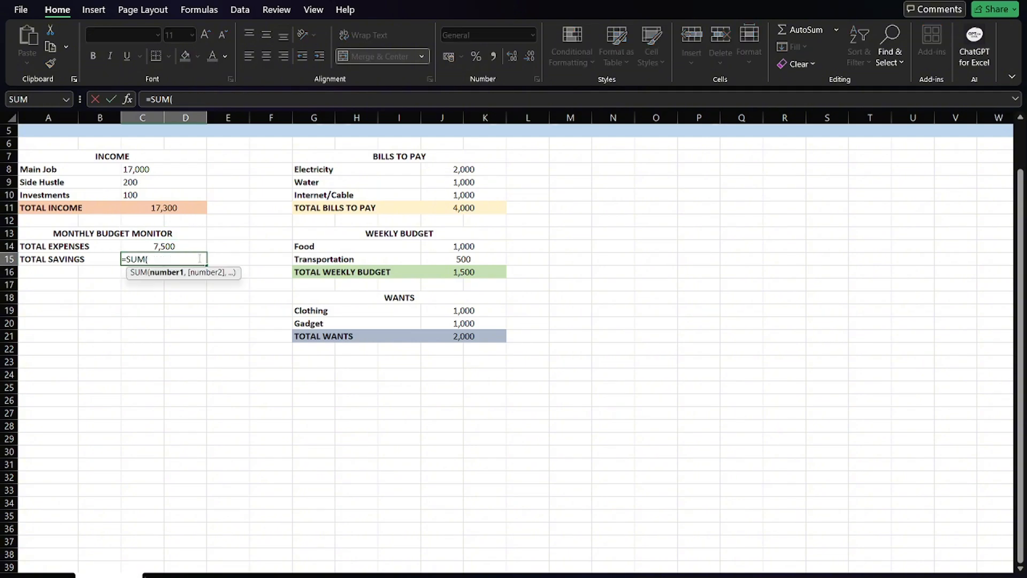
click(153, 209)
click(169, 247)
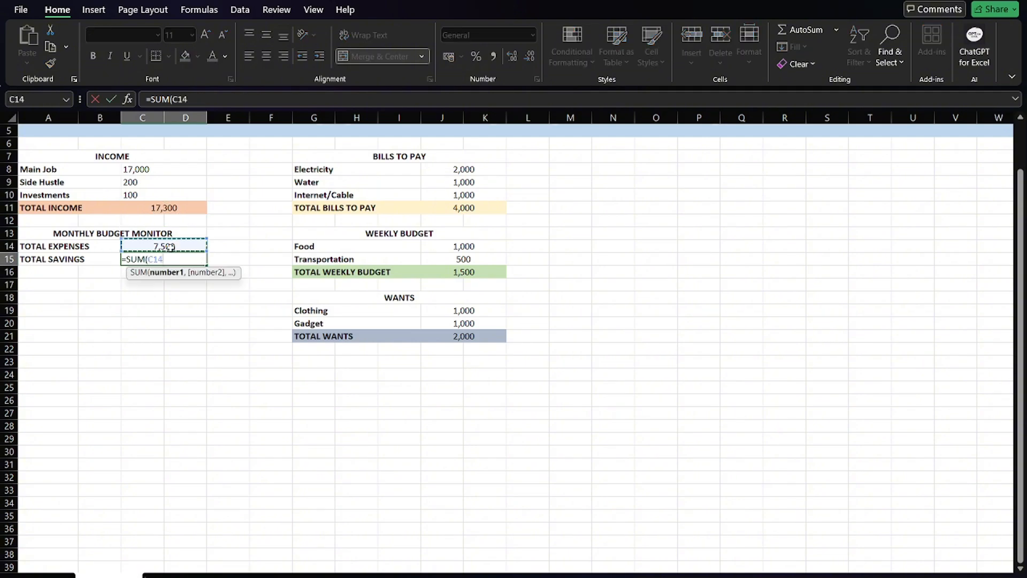
click(169, 222)
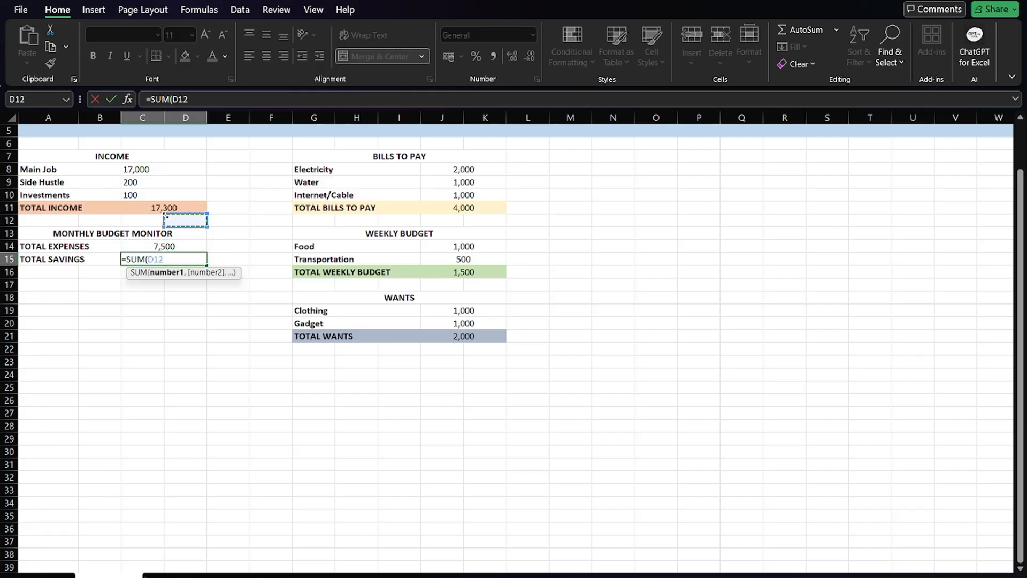
key(BackSpace)
key(BackSpace)
key(BackSpace)
key(BackSpace)
key(BackSpace)
key(BackSpace)
key(BackSpace)
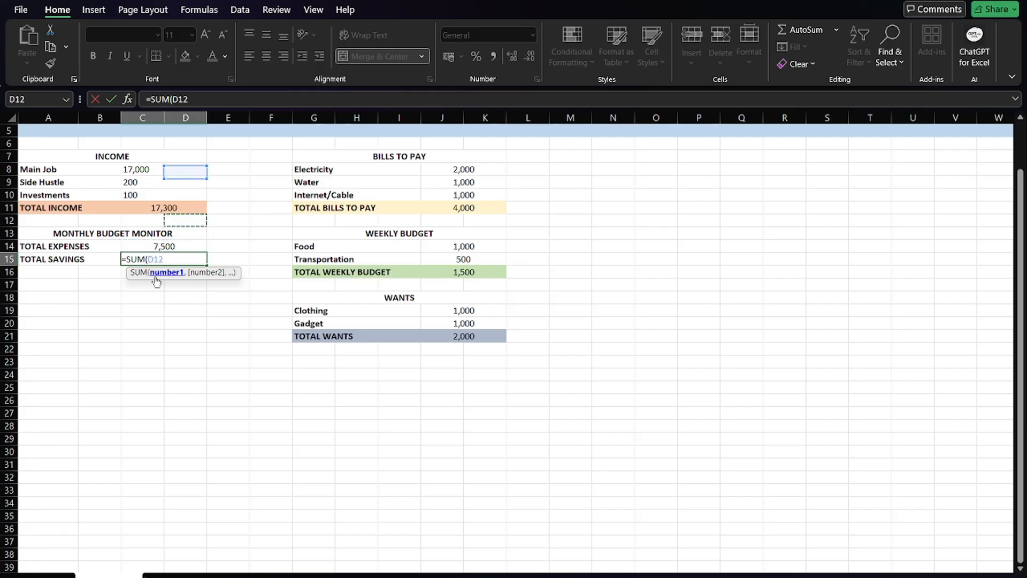
text(D)
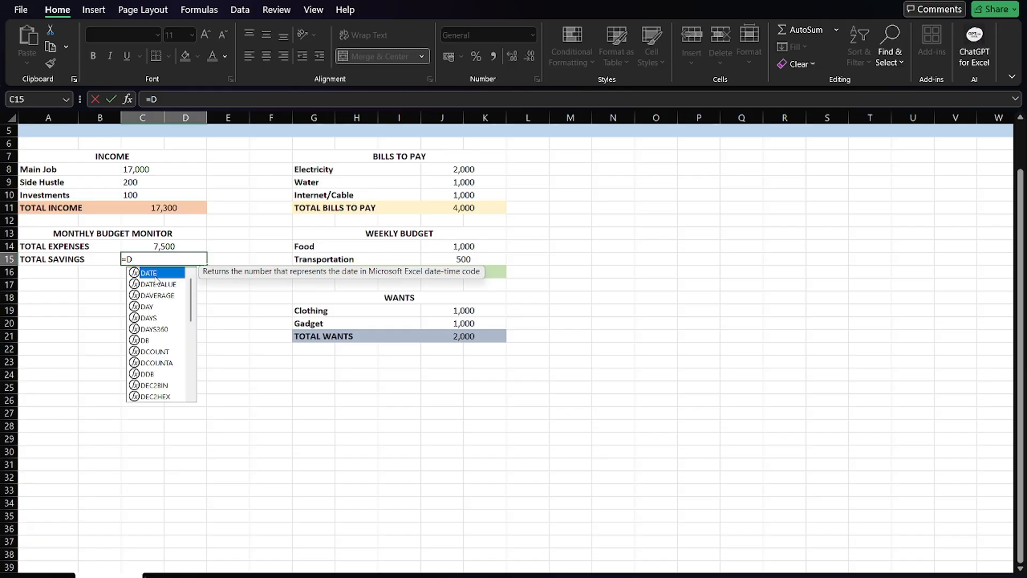
key(BackSpace)
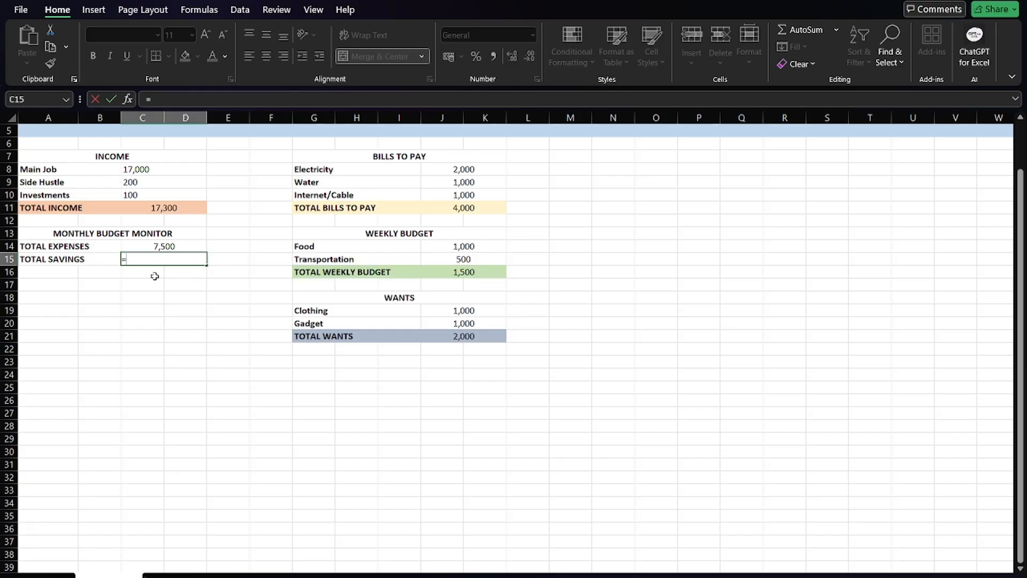
text(M)
key(BackSpace)
text(D)
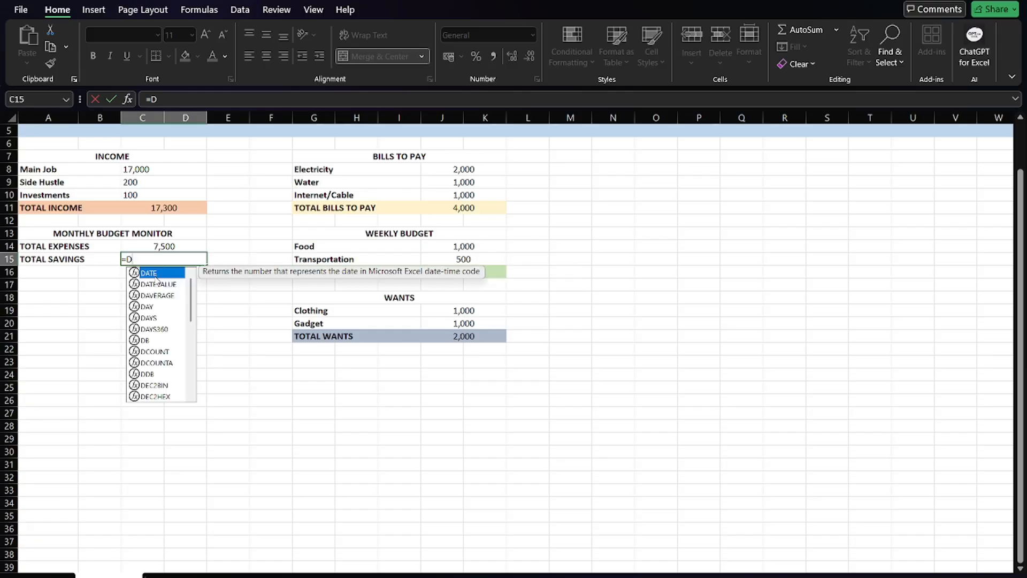
text(I)
key(BackSpace)
key(BackSpace)
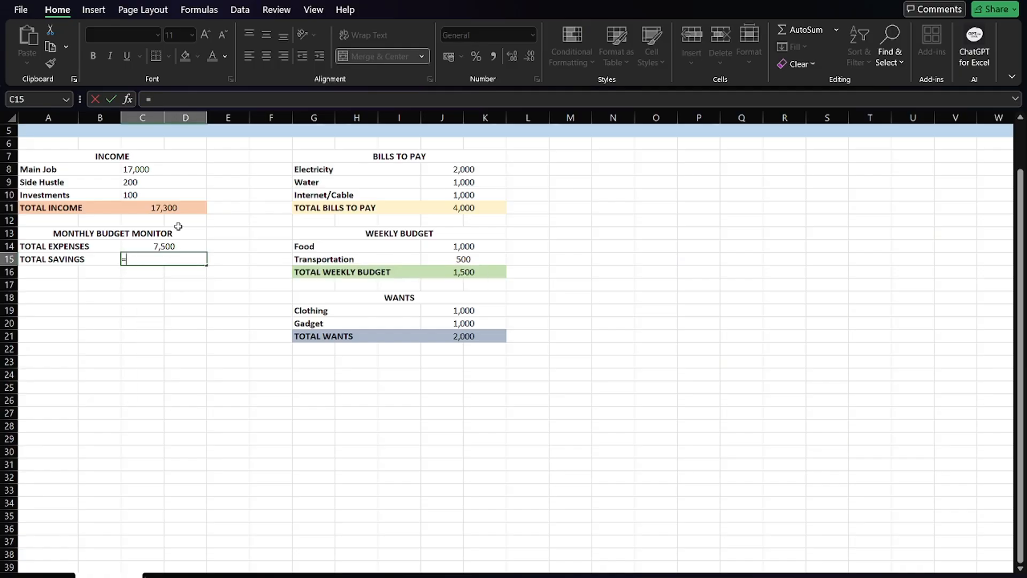
- Enter the formula =C11-C14 in C15 to calculate total savings as total income minus total expenses
click(167, 209)
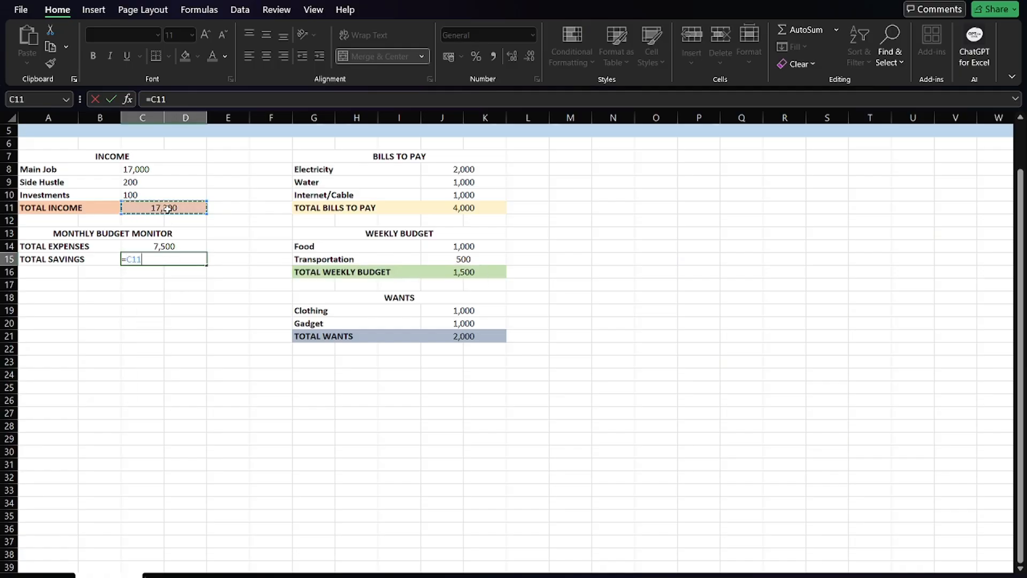
text(-)
click(168, 247)
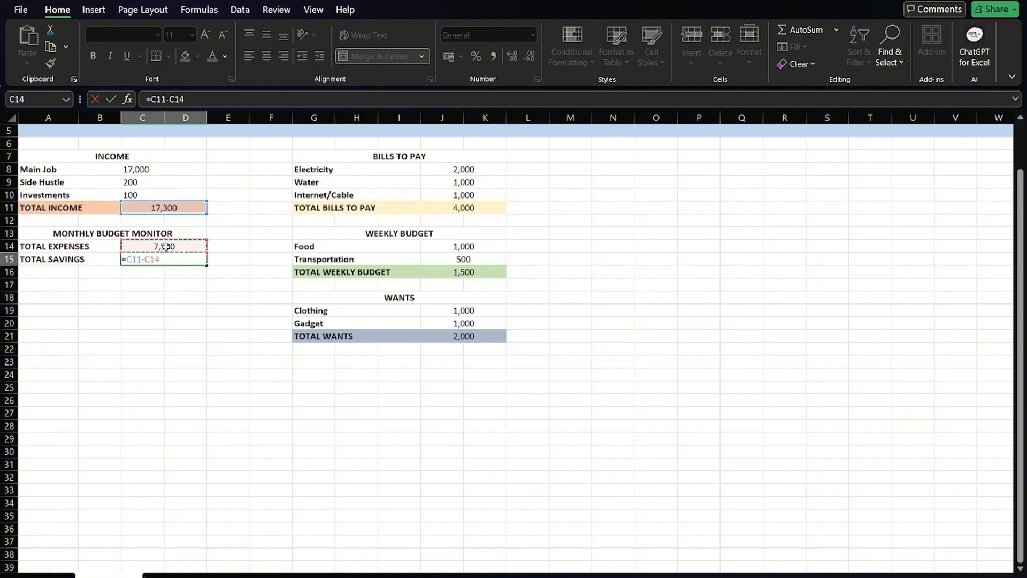
text())
key(Return)
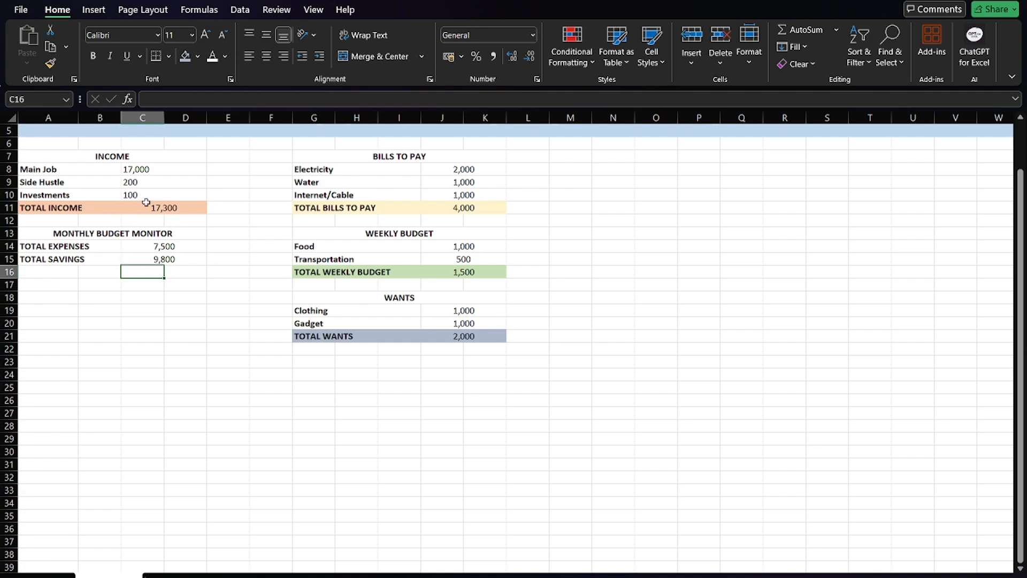
- Set the Side Hustle income in C9 to 500 to test the income and savings totals
double_click(170, 207)
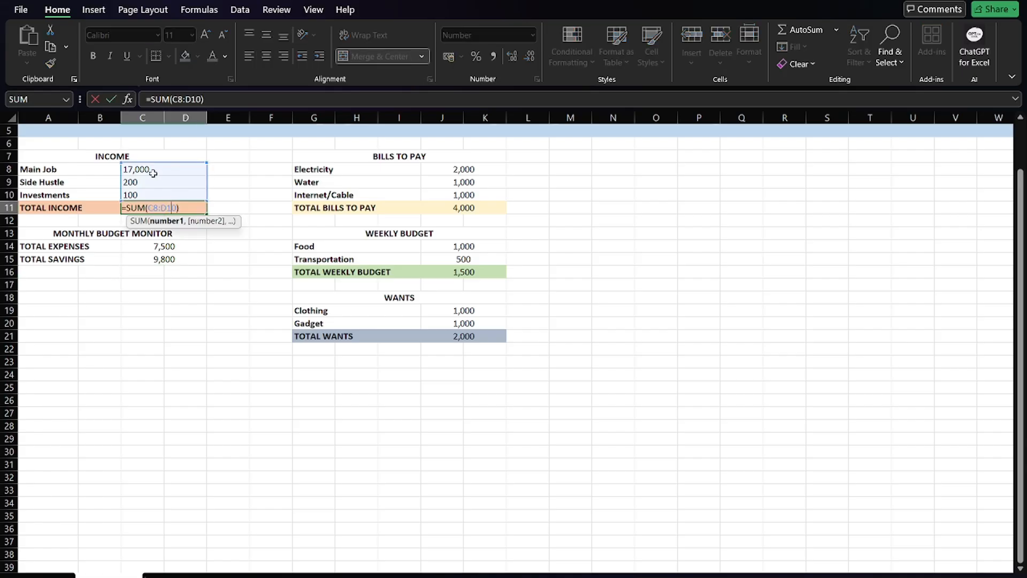
click(153, 173)
double_click(152, 181)
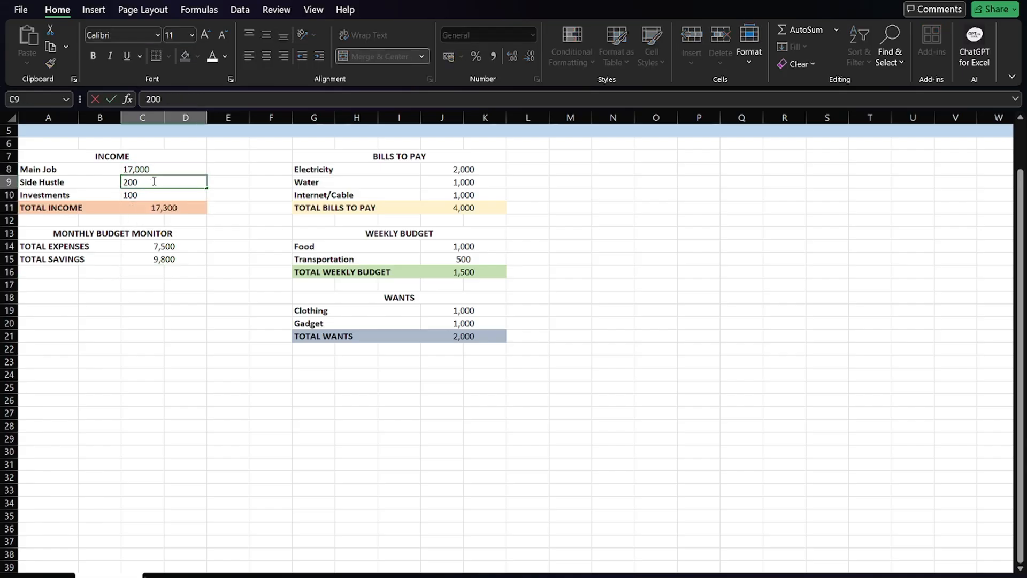
double_click(154, 181)
text(5)
key(Return)
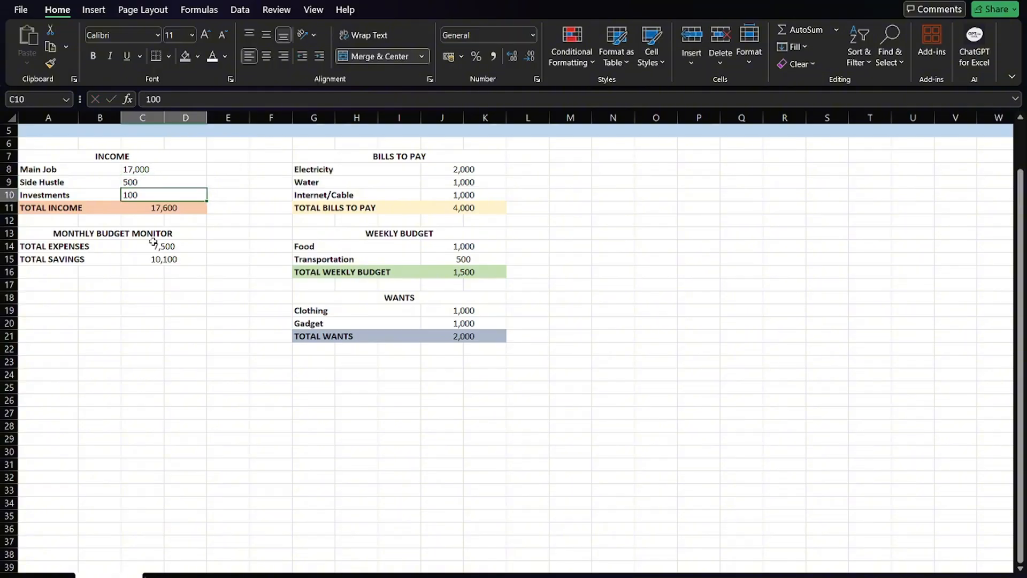
- Set the Electricity bill in J8 to 3,000 to test the bills, expenses and savings totals
click(474, 206)
double_click(473, 206)
click(487, 241)
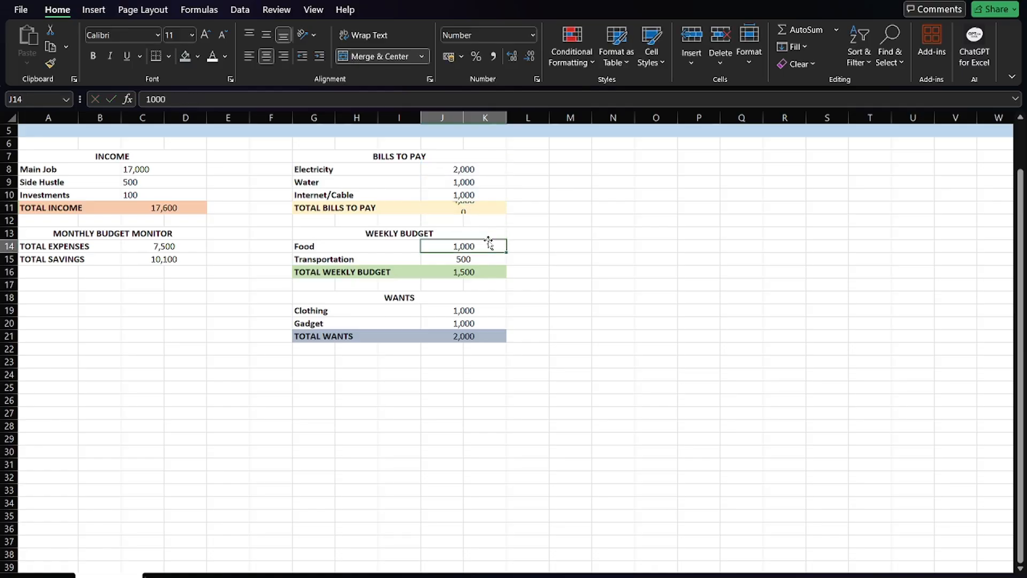
key(ctrl+Home)
double_click(484, 246)
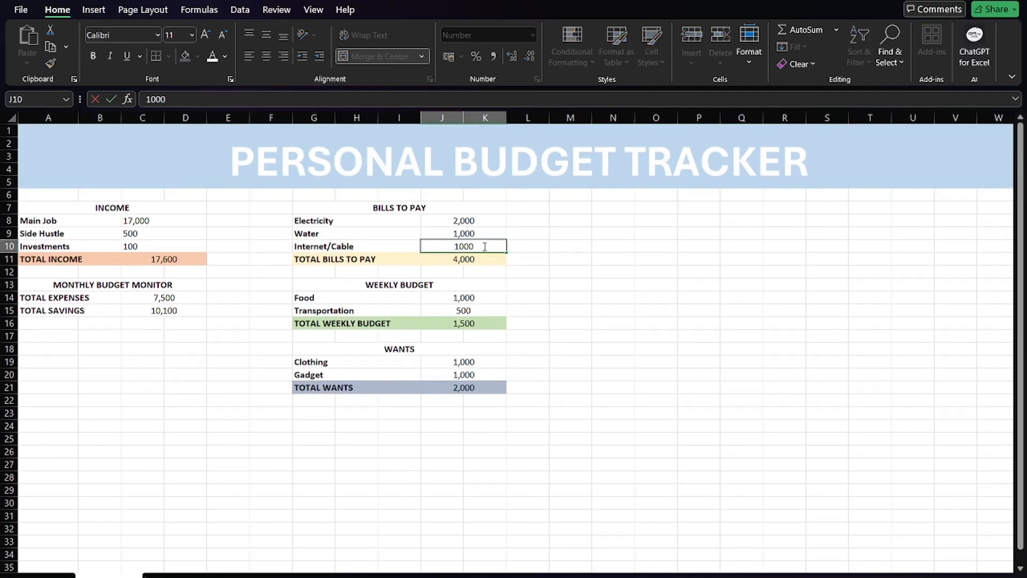
click(490, 225)
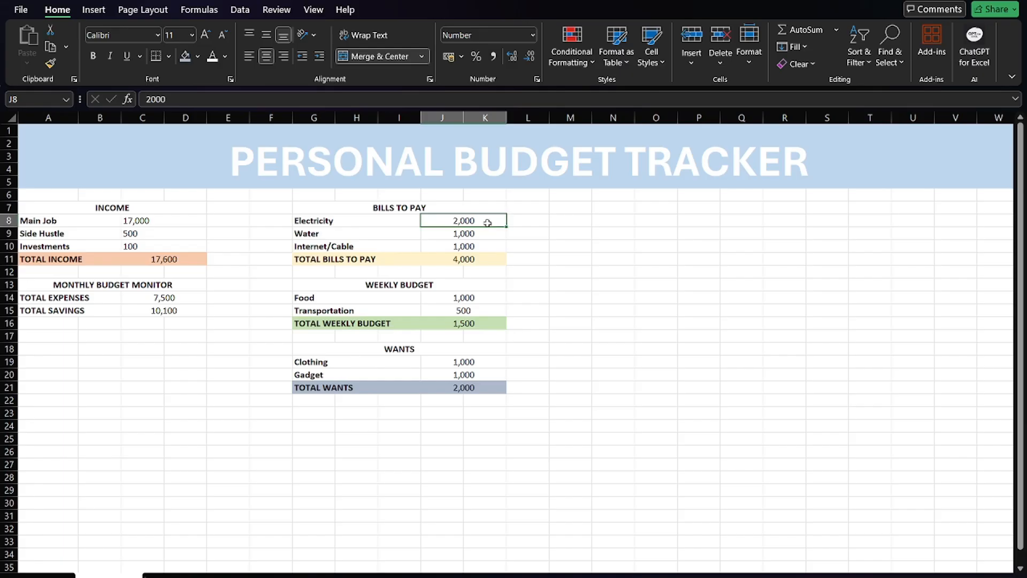
double_click(476, 220)
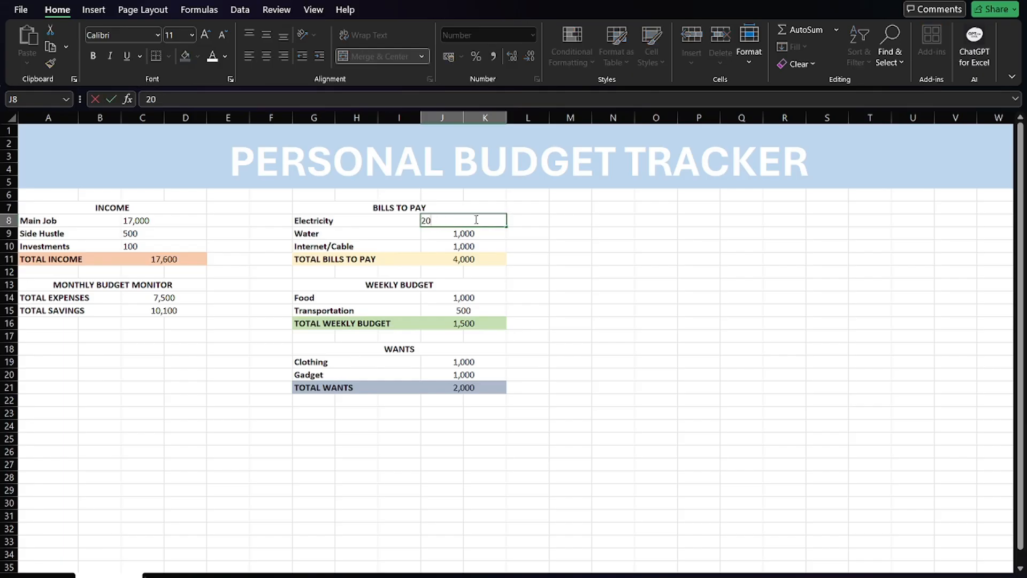
key(BackSpace)
key(BackSpace)
text(3,000)
key(Return)
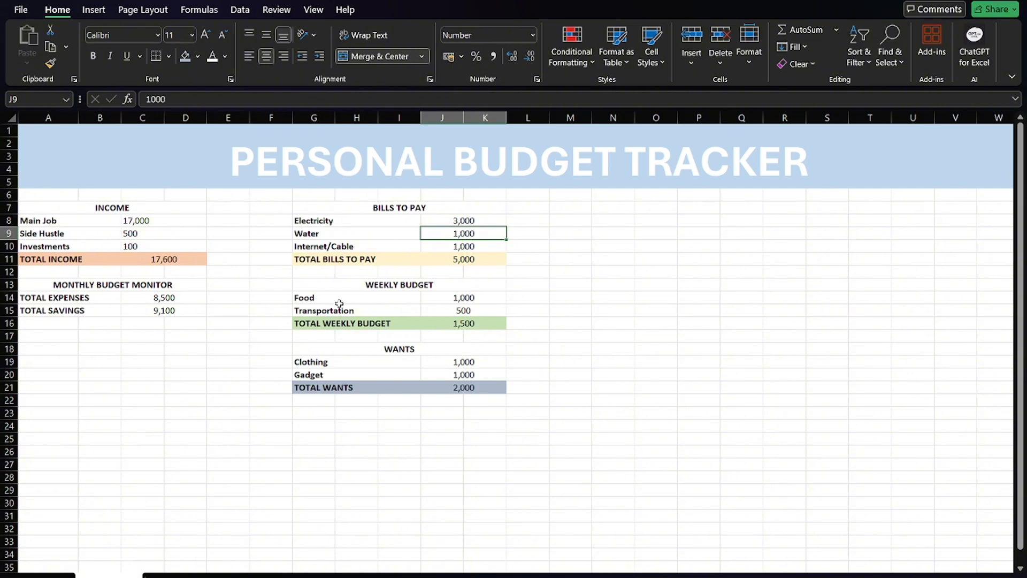
- Apply all borders to the income rows A8:D11 and the monthly budget monitor table A13:D15
click(110, 220)
drag(110, 220, 155, 260)
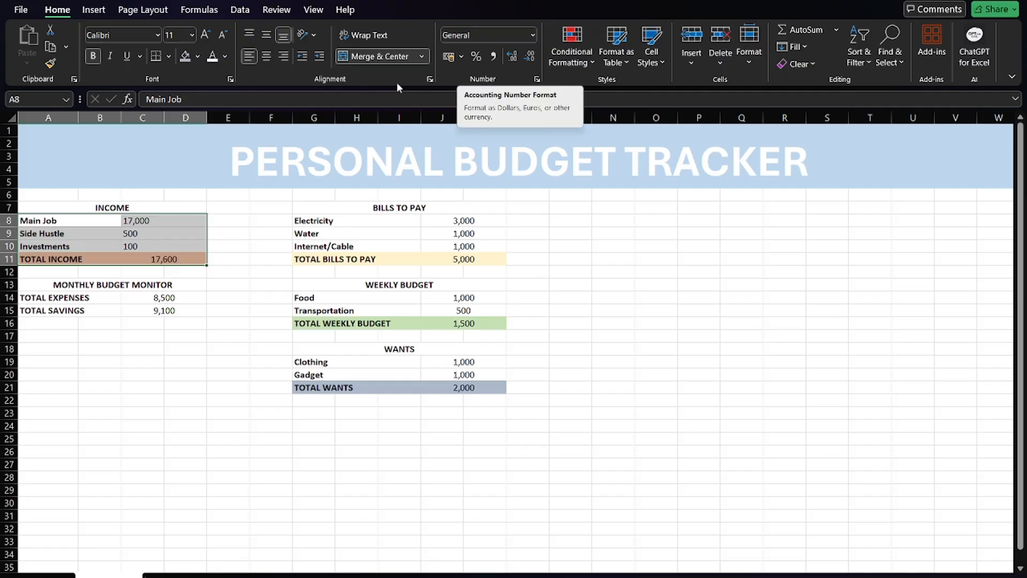
click(169, 56)
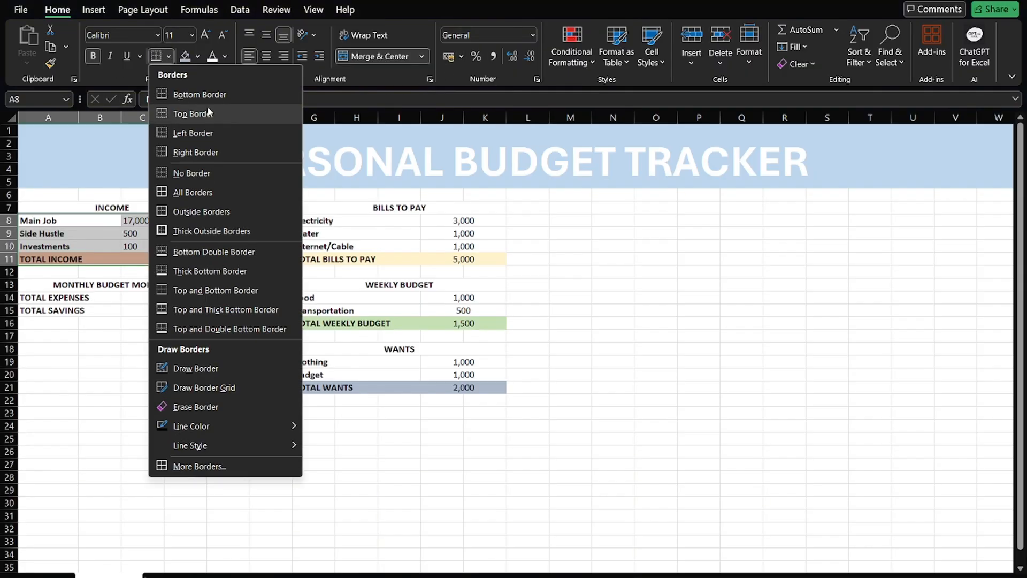
click(209, 192)
click(274, 298)
drag(48, 284, 123, 310)
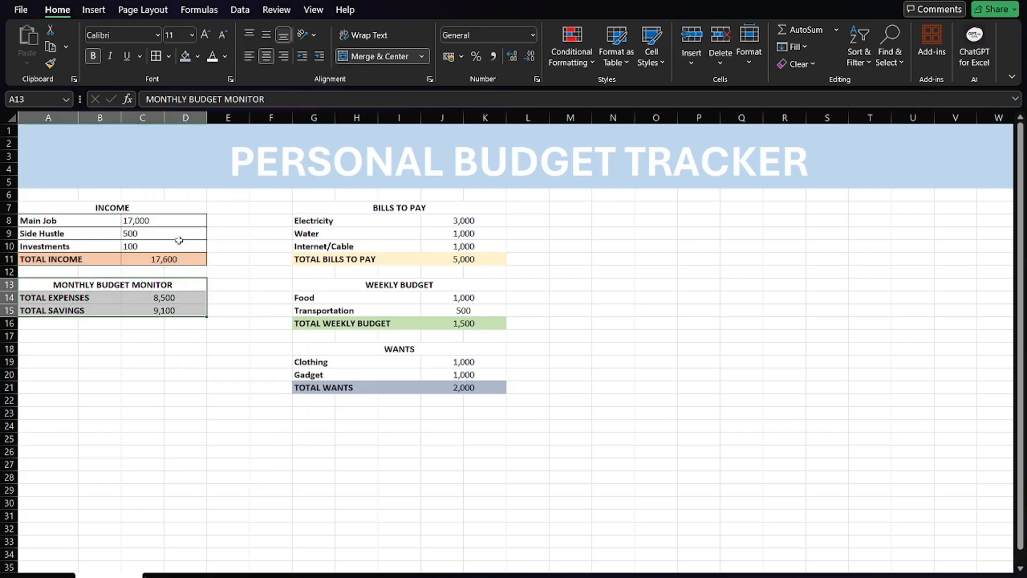
- Apply all borders to the bills rows G8:K11, the weekly budget table G13:K16 and the wants table G18:K21
click(342, 224)
drag(342, 223, 434, 260)
click(154, 57)
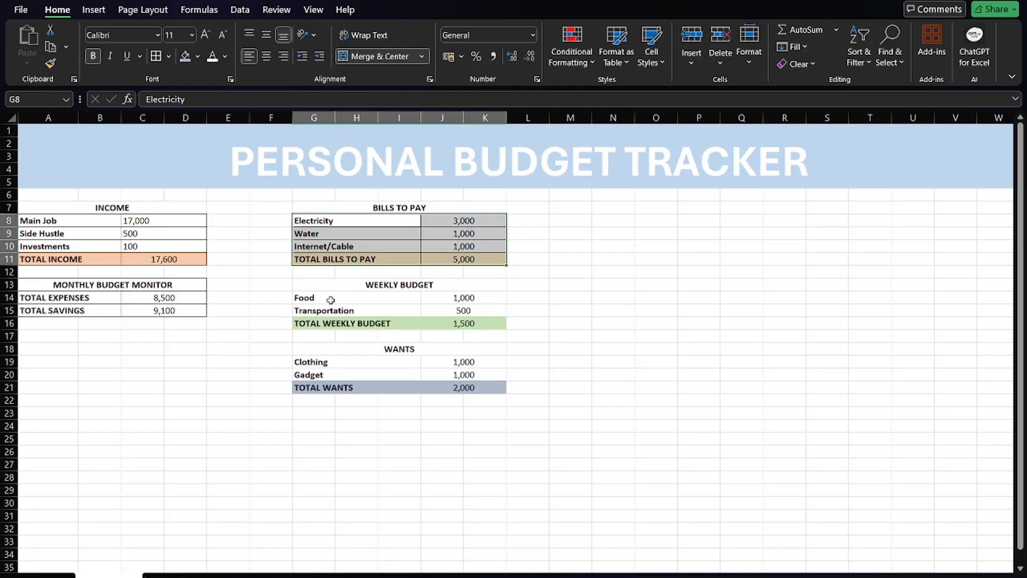
drag(345, 283, 440, 323)
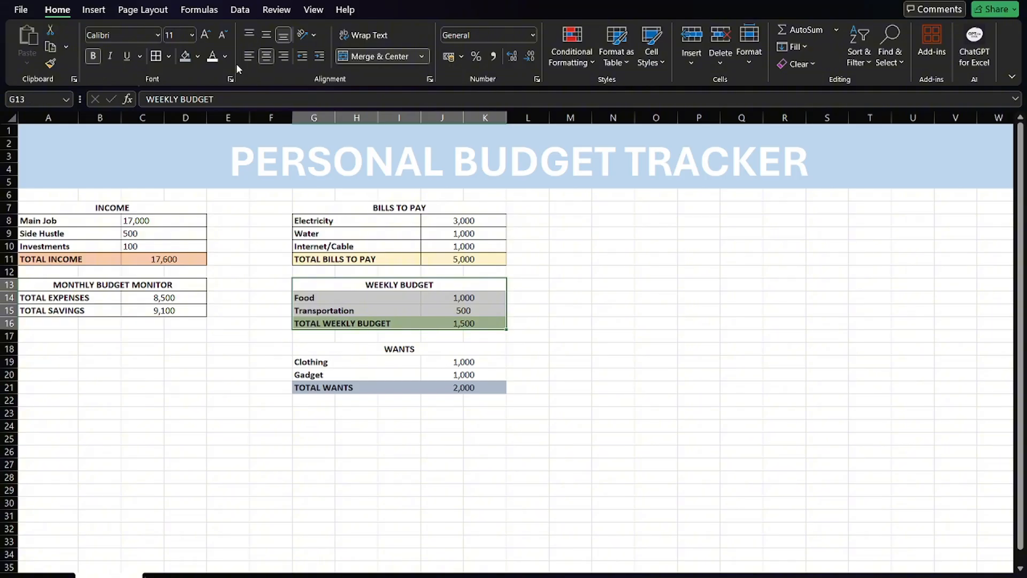
click(167, 58)
drag(382, 348, 438, 383)
click(155, 56)
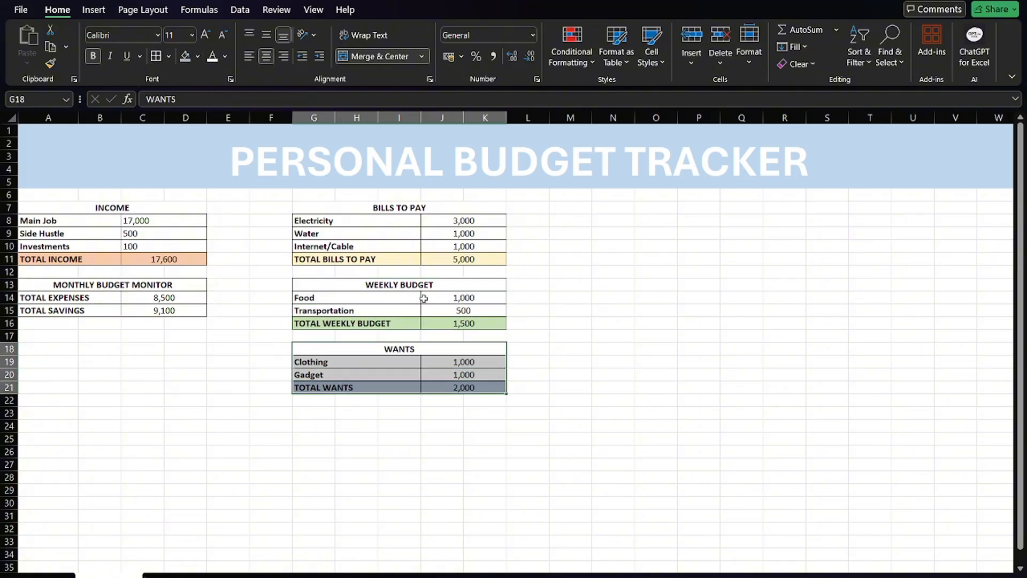
click(750, 298)
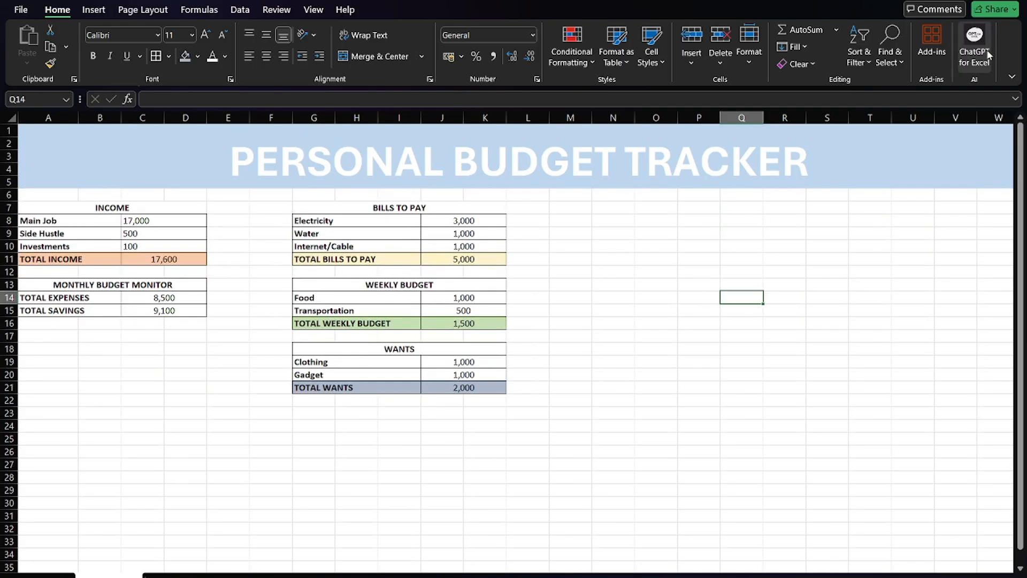
- Switch to the Personal monthly budget1 workbook
key(alt+Tab)
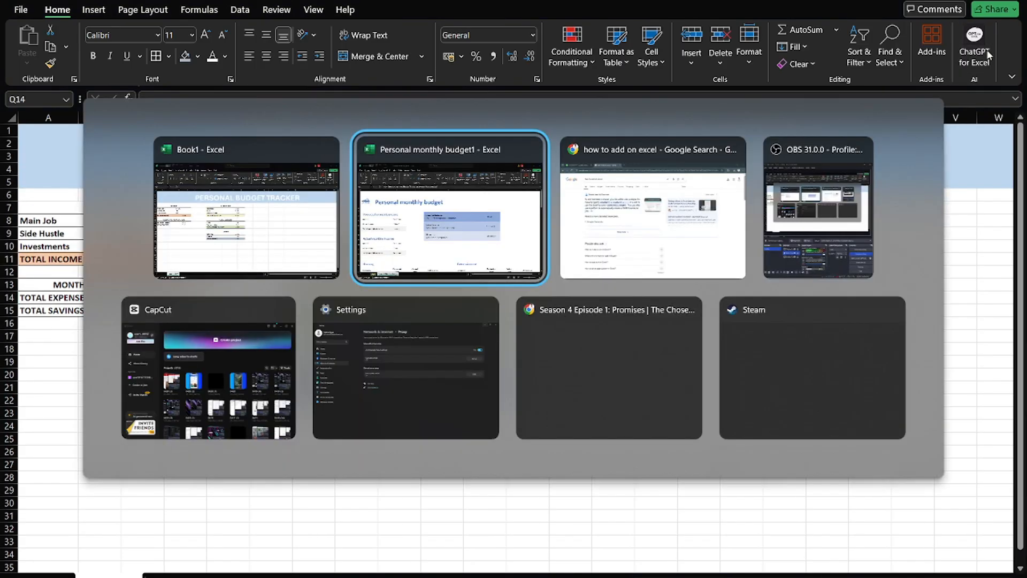